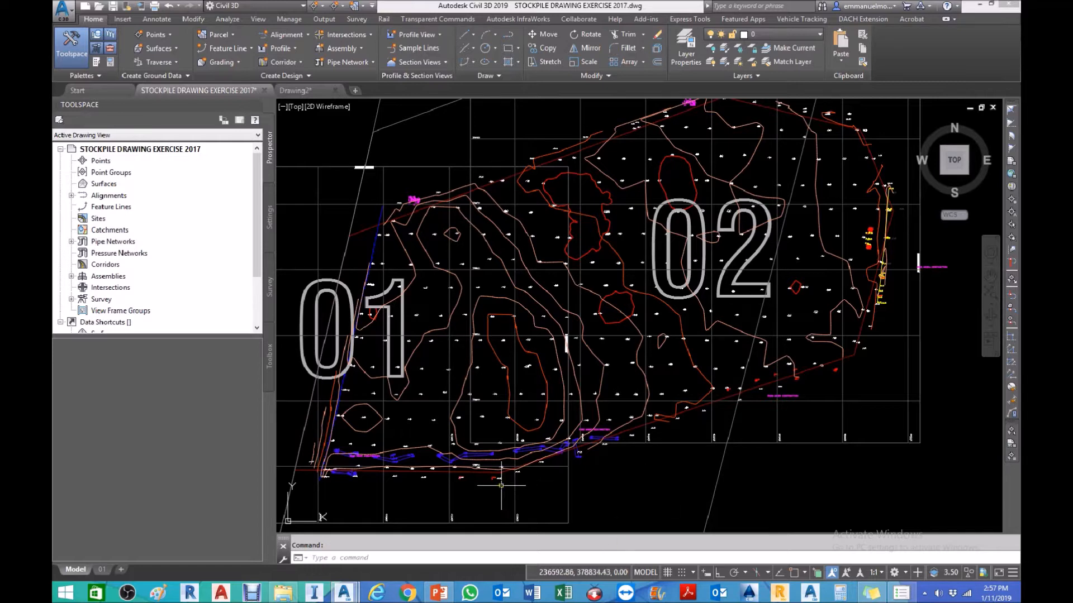
Inspect the properties of the cross marker beside the 10.82 spot height near the site's southern boundary
{"action": "scroll", "coordinate": [503, 480], "scroll_direction": "up", "scroll_amount": 6}
{"action": "scroll", "coordinate": [512, 458], "scroll_direction": "up", "scroll_amount": 2}
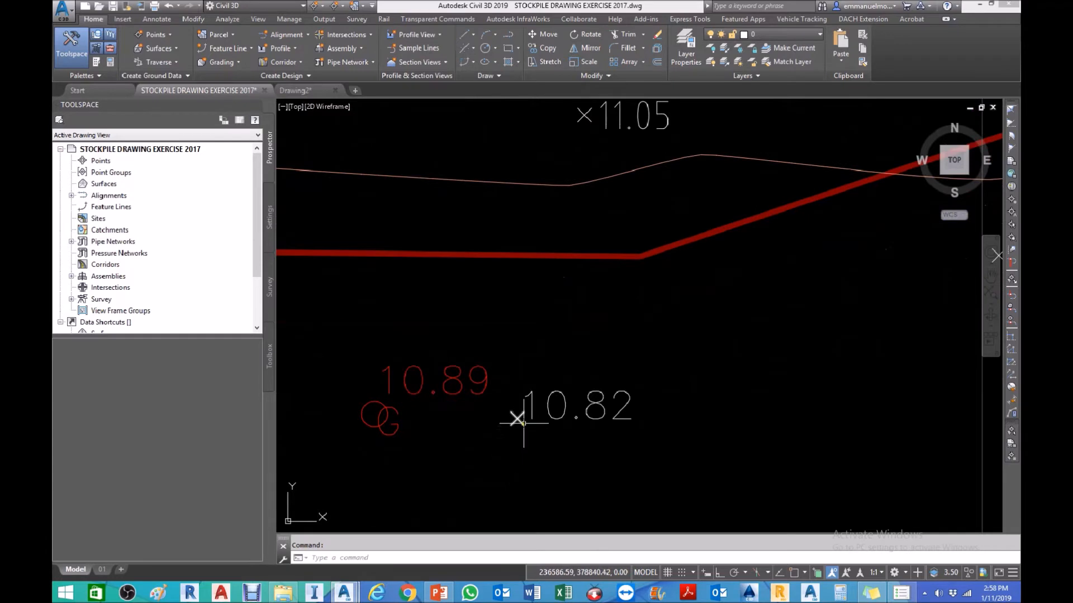
{"action": "key", "text": "Return"}
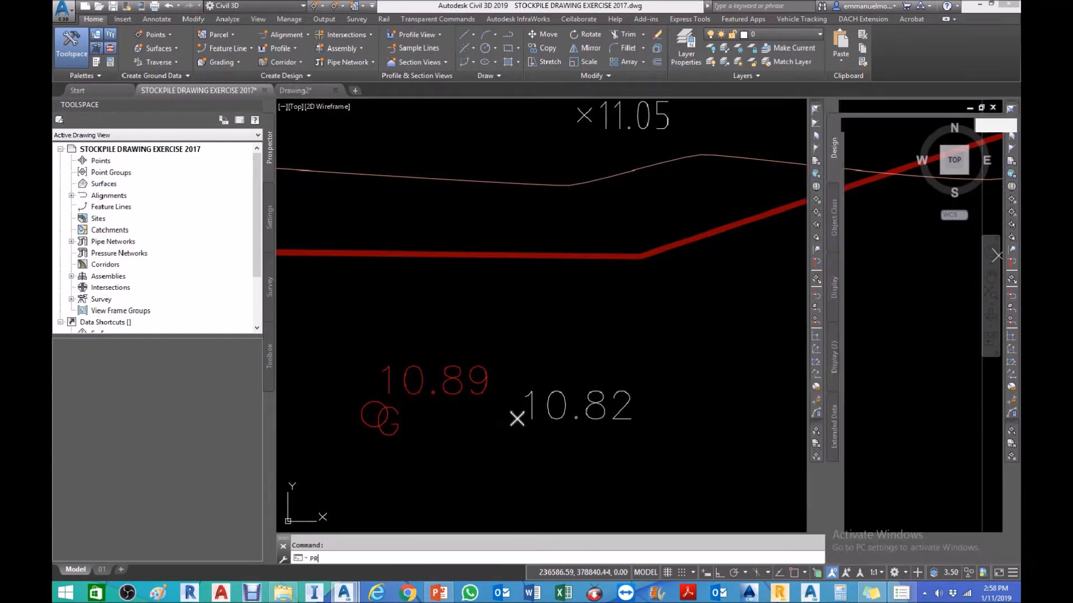
{"action": "left_click", "coordinate": [427, 425]}
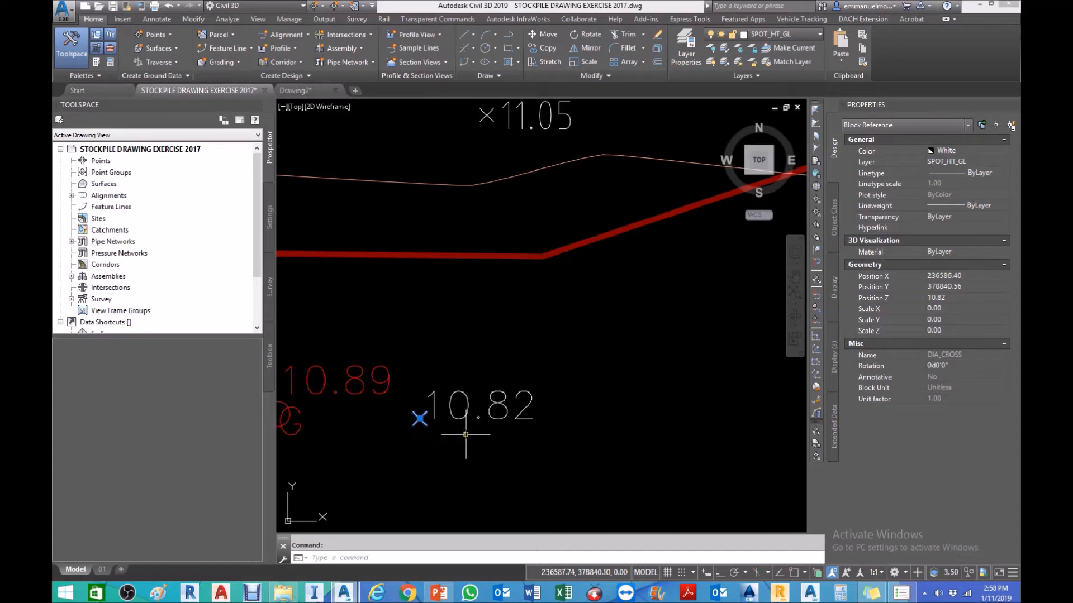
{"action": "scroll", "coordinate": [473, 432], "scroll_direction": "down", "scroll_amount": 5}
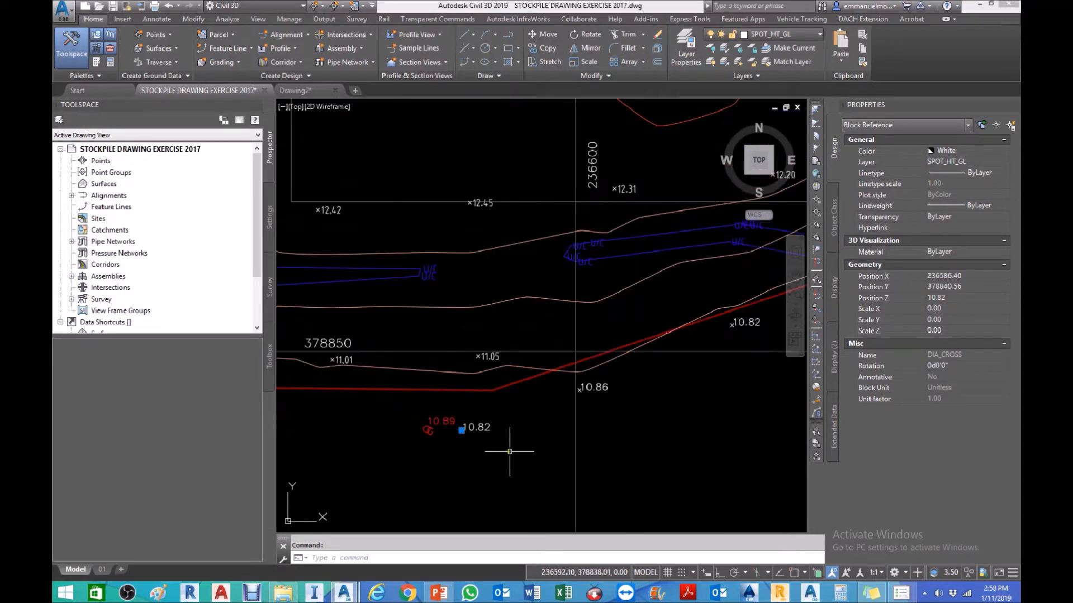
{"action": "key", "text": "Escape"}
{"action": "middle_click_drag", "start_coordinate": [492, 450], "coordinate": [504, 434]}
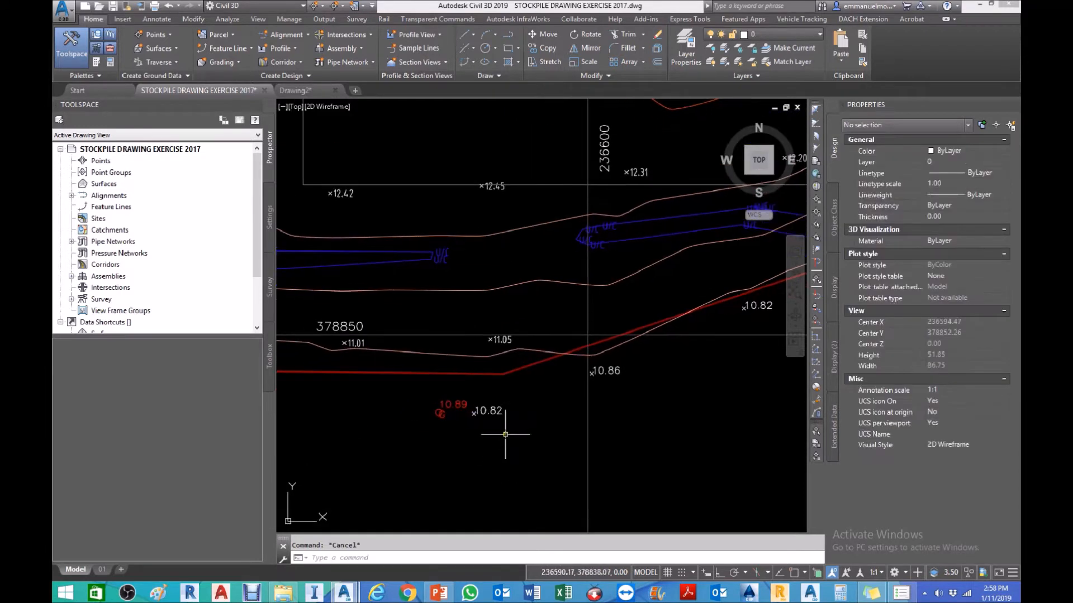
Inspect the properties of the 10.82 spot height text and clear the selection
{"action": "scroll", "coordinate": [481, 425], "scroll_direction": "up", "scroll_amount": 6}
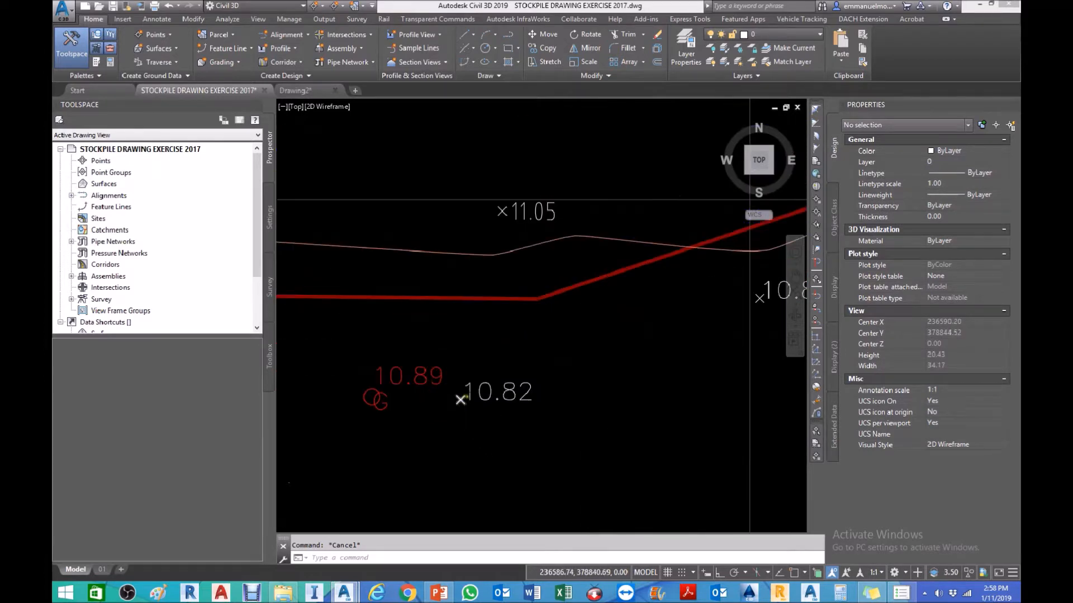
{"action": "scroll", "coordinate": [459, 405], "scroll_direction": "up", "scroll_amount": 4}
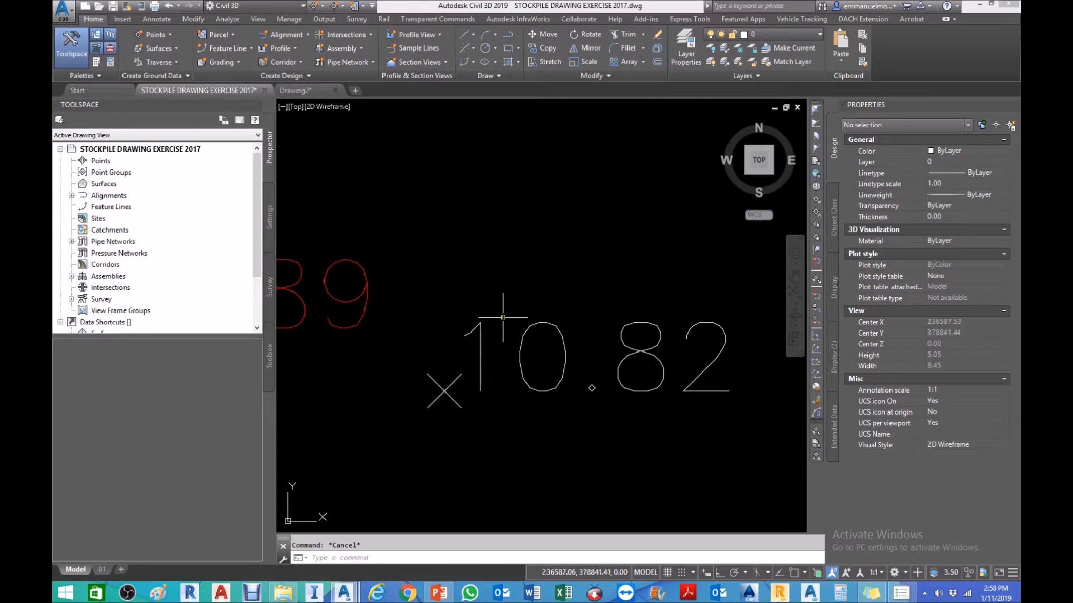
{"action": "middle_click_drag", "start_coordinate": [561, 301], "coordinate": [510, 319]}
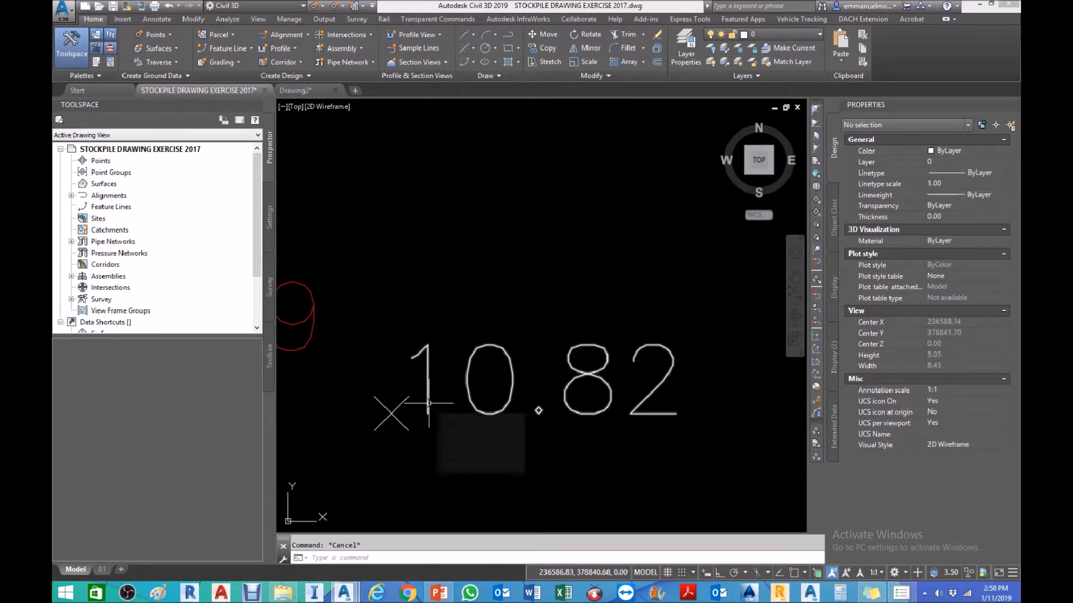
{"action": "left_click", "coordinate": [429, 403]}
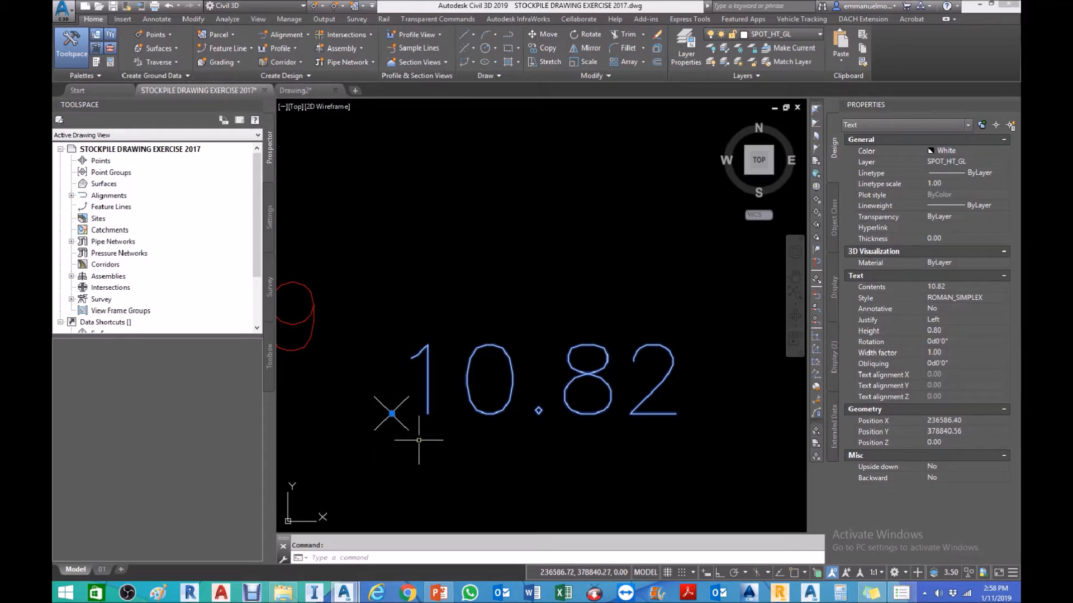
{"action": "scroll", "coordinate": [442, 385], "scroll_direction": "down", "scroll_amount": 10}
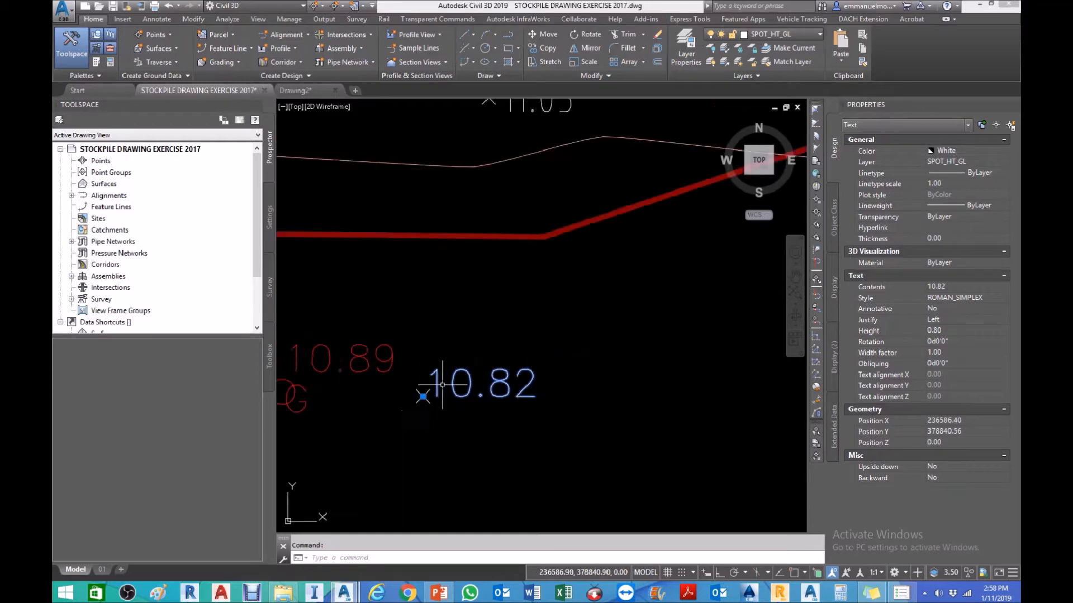
{"action": "key", "text": "Escape"}
{"action": "scroll", "coordinate": [601, 422], "scroll_direction": "down", "scroll_amount": 4}
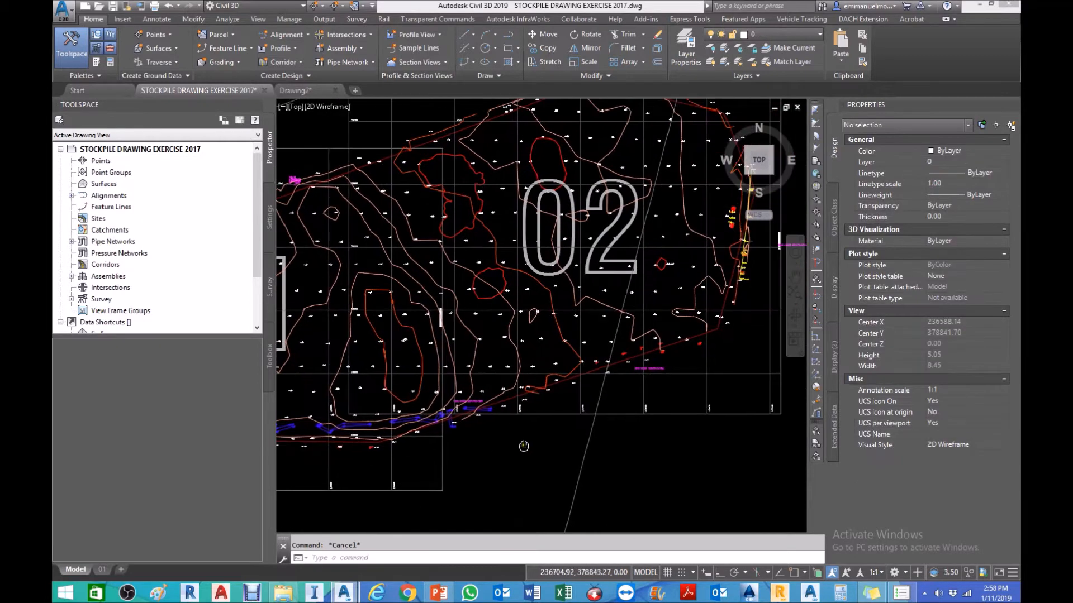
{"action": "scroll", "coordinate": [631, 414], "scroll_direction": "up", "scroll_amount": 2}
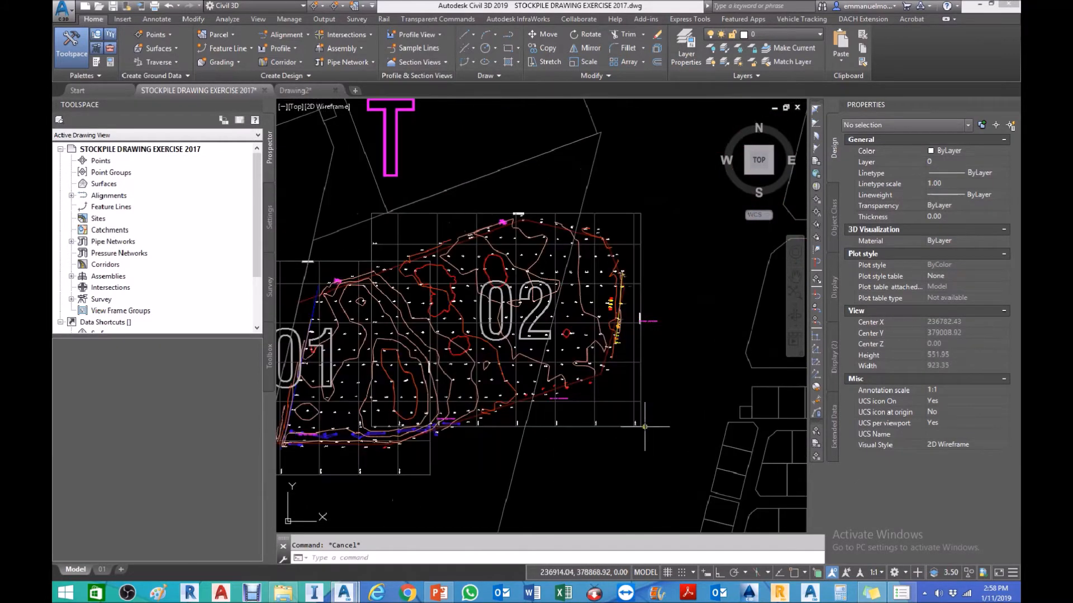
Check the annotation scale list and the point styles and point label styles defined in the stockpile drawing's settings
{"action": "left_click", "coordinate": [877, 573]}
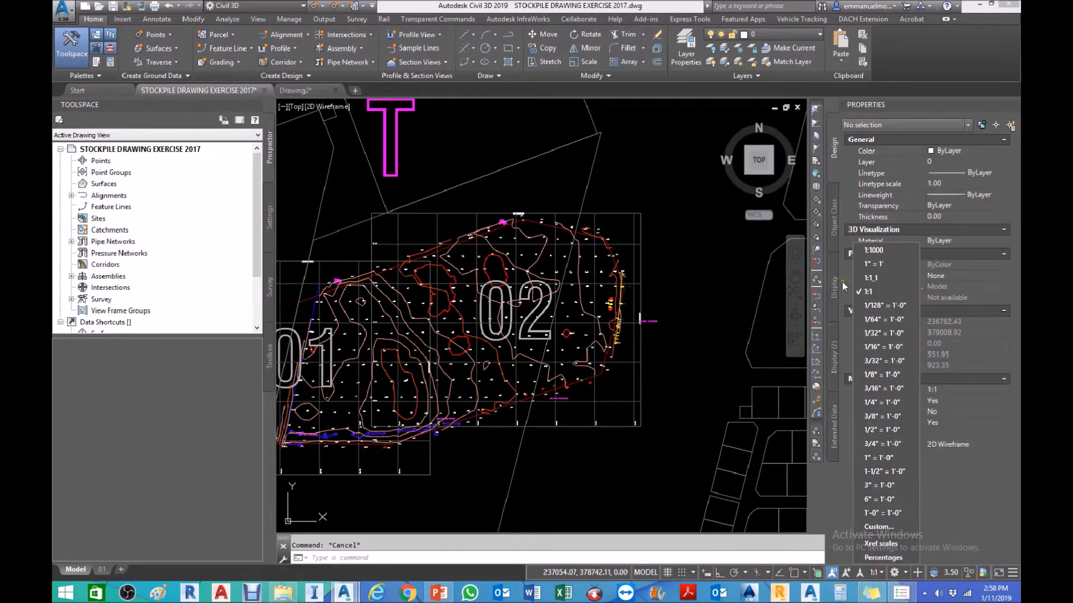
{"action": "left_click", "coordinate": [580, 192]}
{"action": "left_click", "coordinate": [269, 218]}
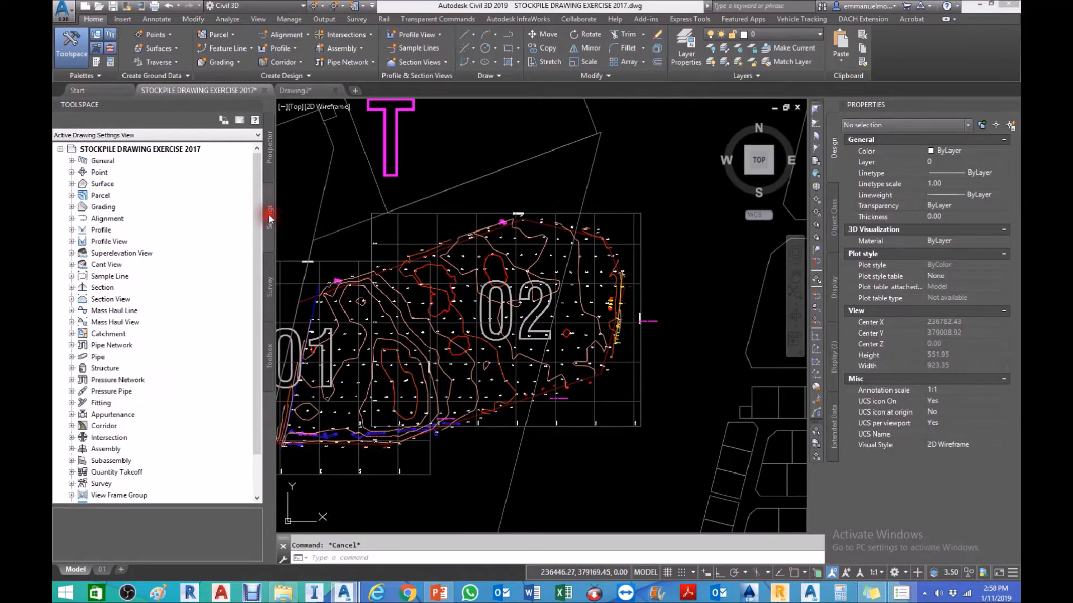
{"action": "left_click", "coordinate": [71, 184]}
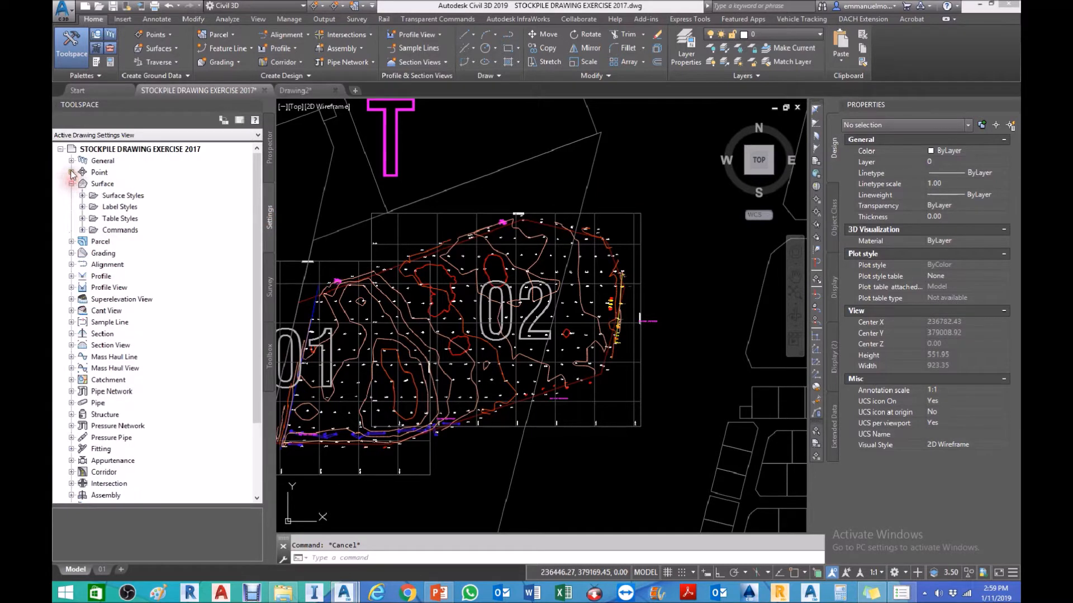
{"action": "left_click", "coordinate": [71, 172]}
{"action": "left_click", "coordinate": [82, 195]}
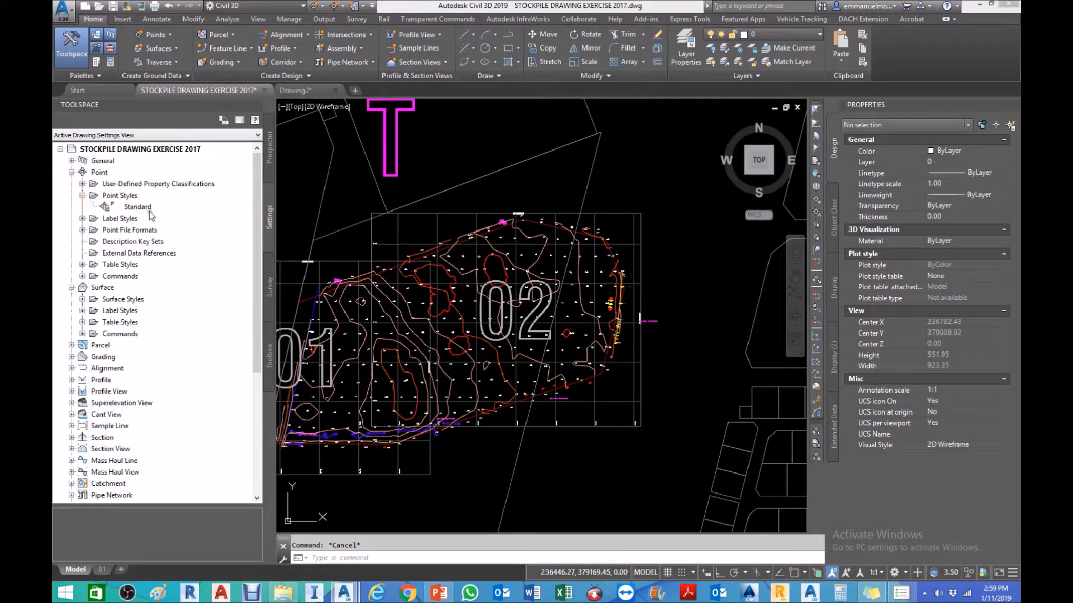
{"action": "left_click", "coordinate": [82, 219]}
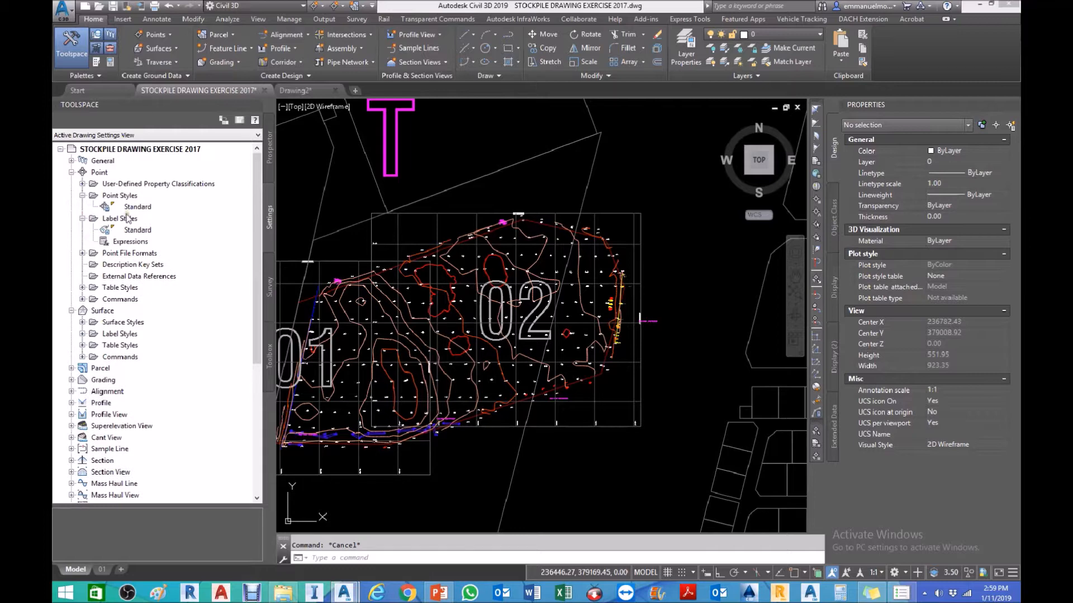
Switch to Drawing2 and review the point styles defined in its settings
{"action": "left_click", "coordinate": [316, 90]}
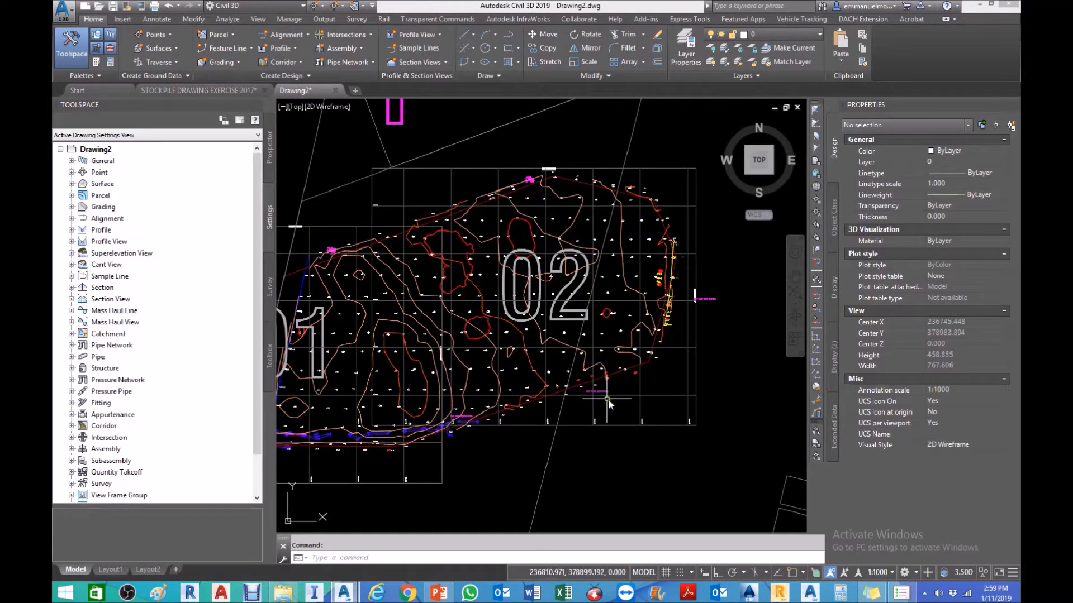
{"action": "scroll", "coordinate": [682, 435], "scroll_direction": "down", "scroll_amount": 3}
{"action": "scroll", "coordinate": [687, 427], "scroll_direction": "up", "scroll_amount": 3}
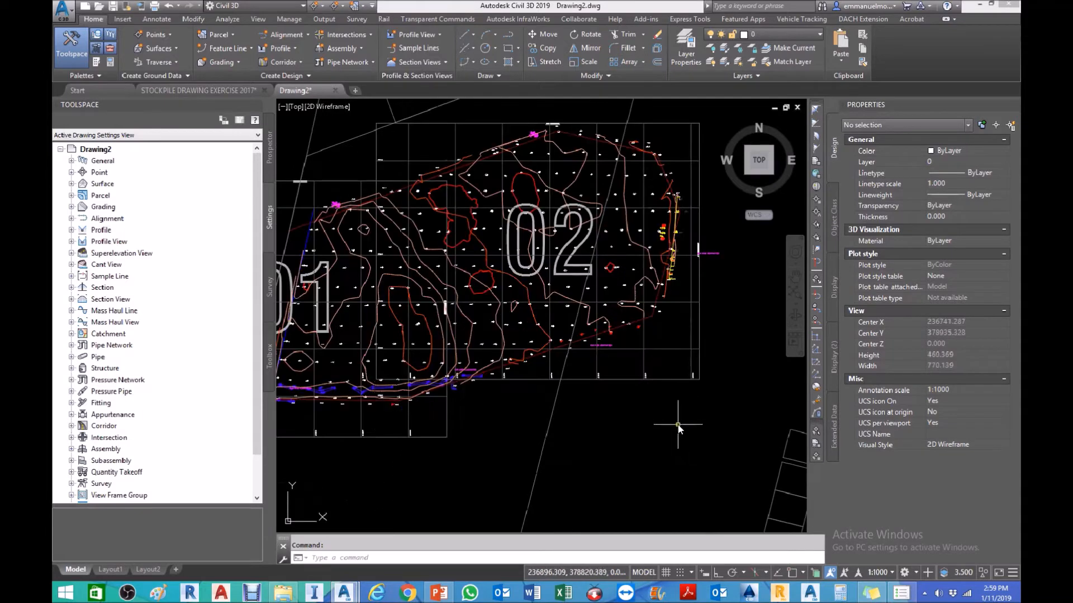
{"action": "left_click", "coordinate": [71, 172]}
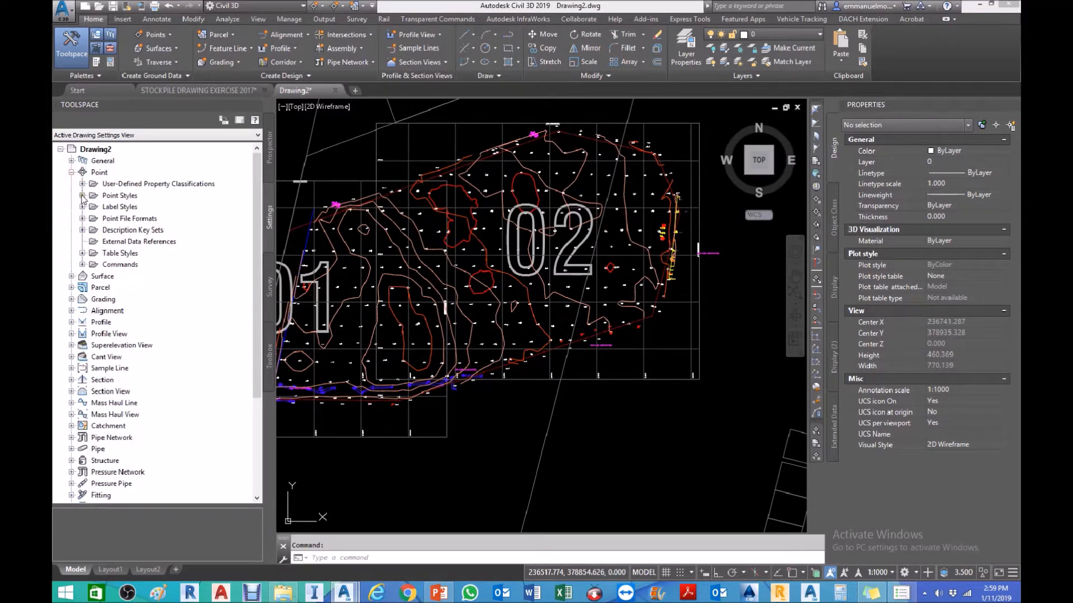
{"action": "left_click", "coordinate": [82, 195]}
{"action": "scroll", "coordinate": [513, 373], "scroll_direction": "down", "scroll_amount": 3}
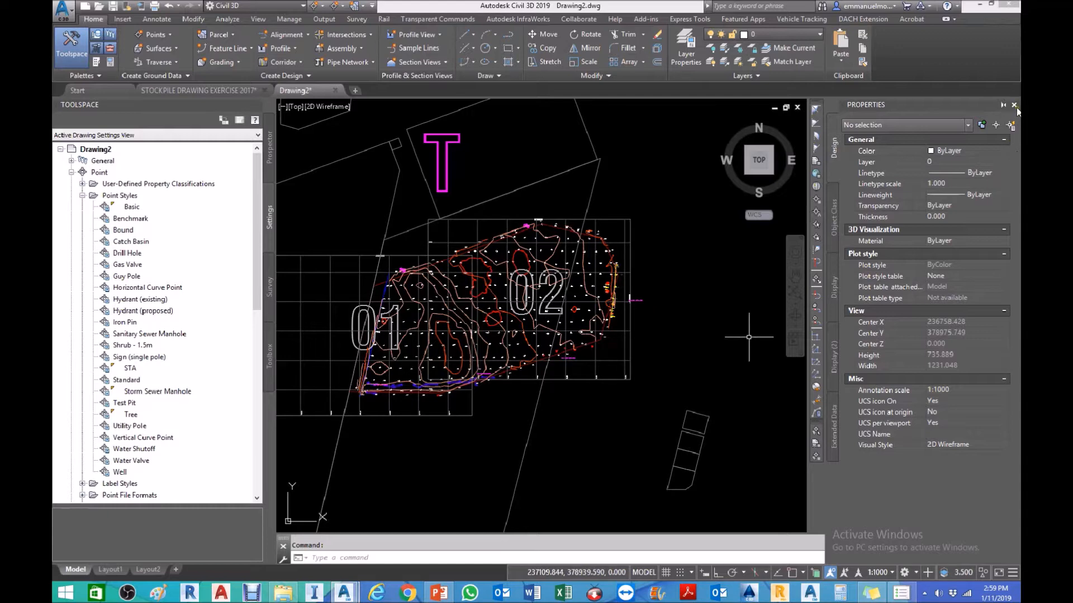
Close the Properties palette and turn off the layers of the grid, the parcel lines (Survey_Parcels) and the grid text (2_DWG_GRID TXT1)
{"action": "left_click", "coordinate": [1014, 105]}
{"action": "scroll", "coordinate": [654, 357], "scroll_direction": "up", "scroll_amount": 3}
{"action": "middle_click_drag", "start_coordinate": [764, 408], "coordinate": [765, 406]}
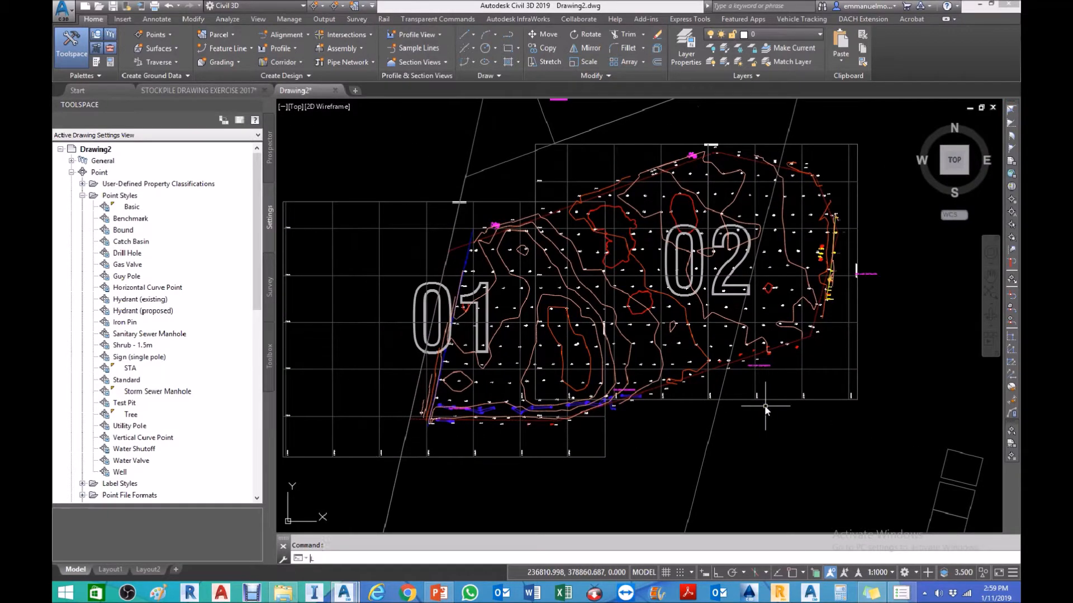
{"action": "key", "text": "Return"}
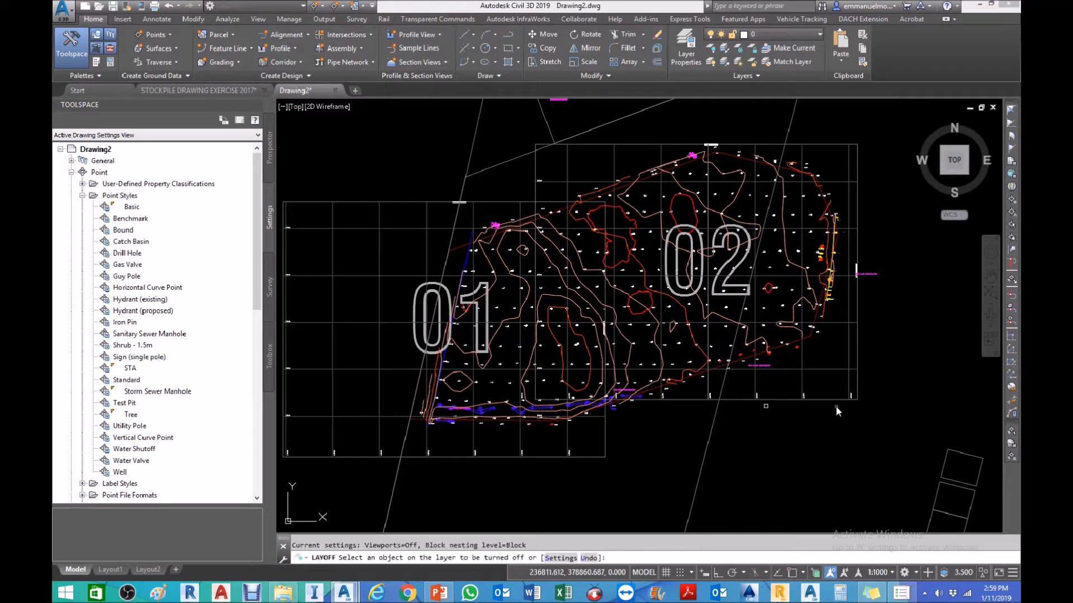
{"action": "left_click", "coordinate": [810, 399]}
{"action": "left_click", "coordinate": [803, 395]}
{"action": "left_click", "coordinate": [711, 422]}
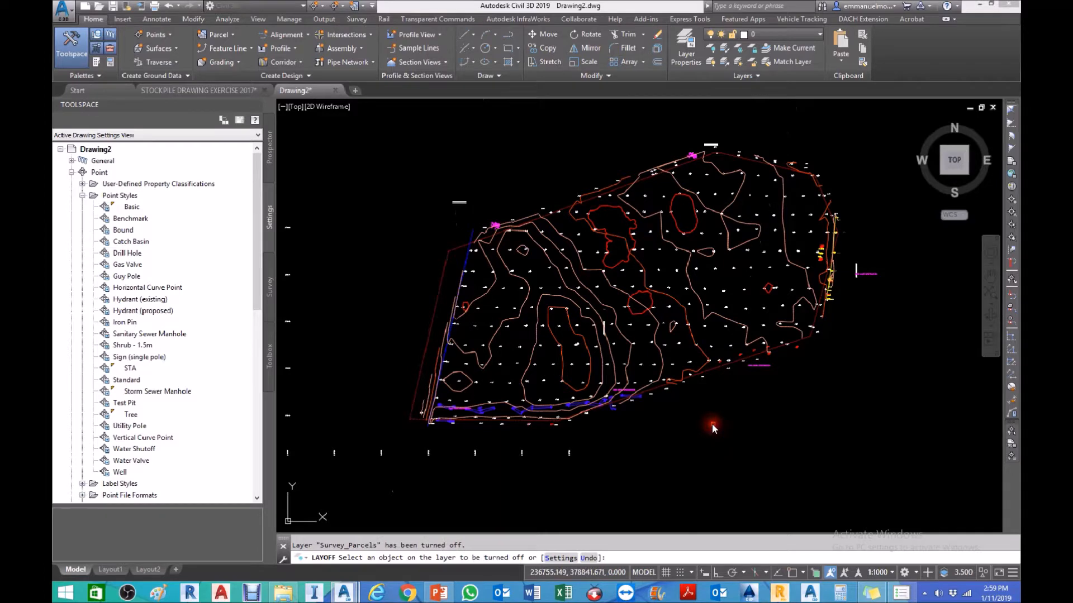
{"action": "left_click", "coordinate": [474, 453]}
Examine the remaining contours and spot heights across the site and end the layer-off command
{"action": "scroll", "coordinate": [418, 424], "scroll_direction": "up", "scroll_amount": 5}
{"action": "scroll", "coordinate": [422, 427], "scroll_direction": "down", "scroll_amount": 6}
{"action": "scroll", "coordinate": [475, 465], "scroll_direction": "up", "scroll_amount": 2}
{"action": "scroll", "coordinate": [501, 465], "scroll_direction": "up", "scroll_amount": 1}
{"action": "scroll", "coordinate": [504, 484], "scroll_direction": "down", "scroll_amount": 3}
{"action": "scroll", "coordinate": [559, 467], "scroll_direction": "up", "scroll_amount": 4}
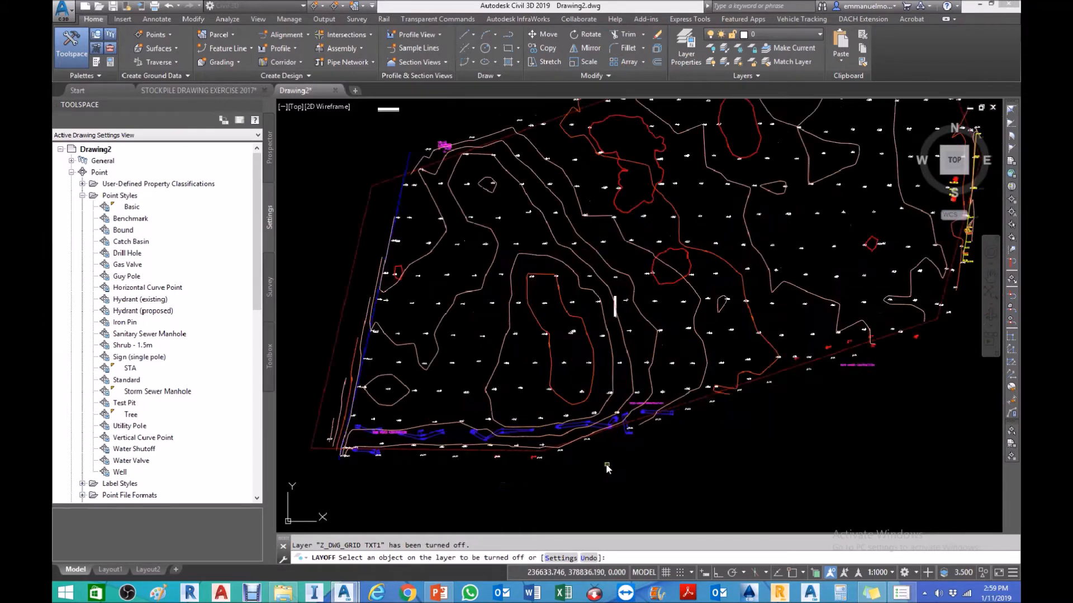
{"action": "scroll", "coordinate": [566, 463], "scroll_direction": "up", "scroll_amount": 4}
{"action": "scroll", "coordinate": [595, 397], "scroll_direction": "up", "scroll_amount": 3}
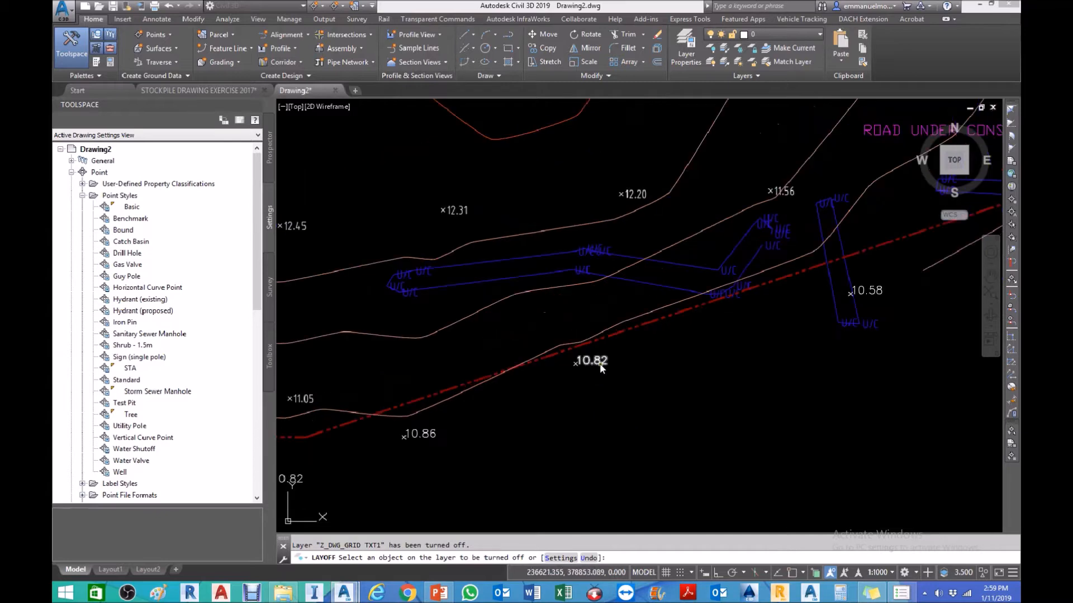
{"action": "scroll", "coordinate": [599, 363], "scroll_direction": "down", "scroll_amount": 6}
{"action": "scroll", "coordinate": [654, 434], "scroll_direction": "up", "scroll_amount": 2}
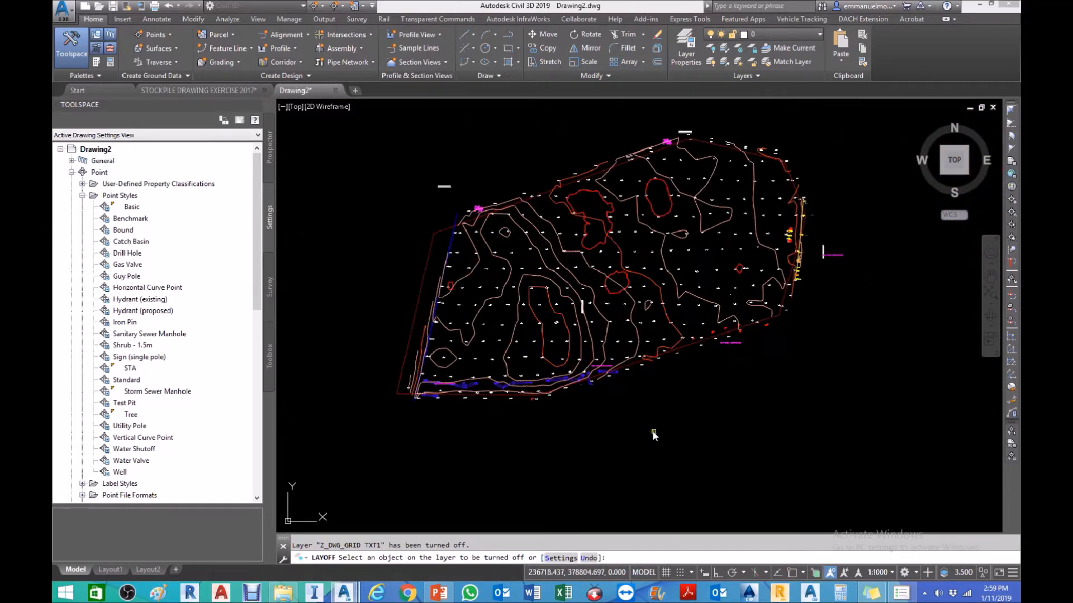
{"action": "middle_click_drag", "start_coordinate": [653, 433], "coordinate": [577, 459]}
{"action": "key", "text": "Escape"}
{"action": "key", "text": "Escape"}
Create a new blank drawing and copy all visible objects of Drawing2
{"action": "left_click", "coordinate": [354, 91]}
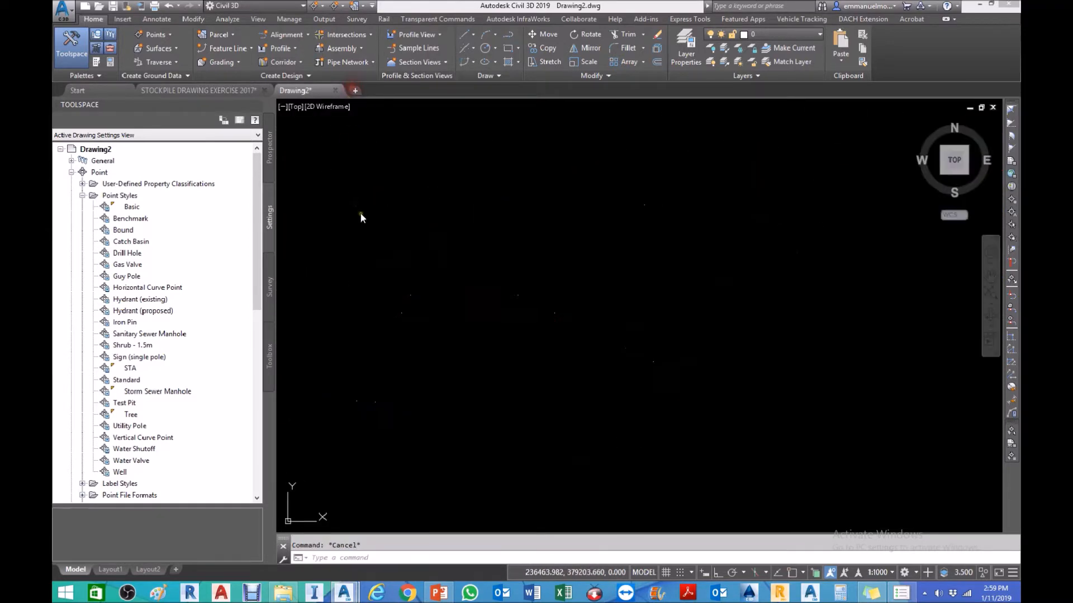
{"action": "left_click", "coordinate": [311, 92]}
{"action": "key", "text": "ctrl+a"}
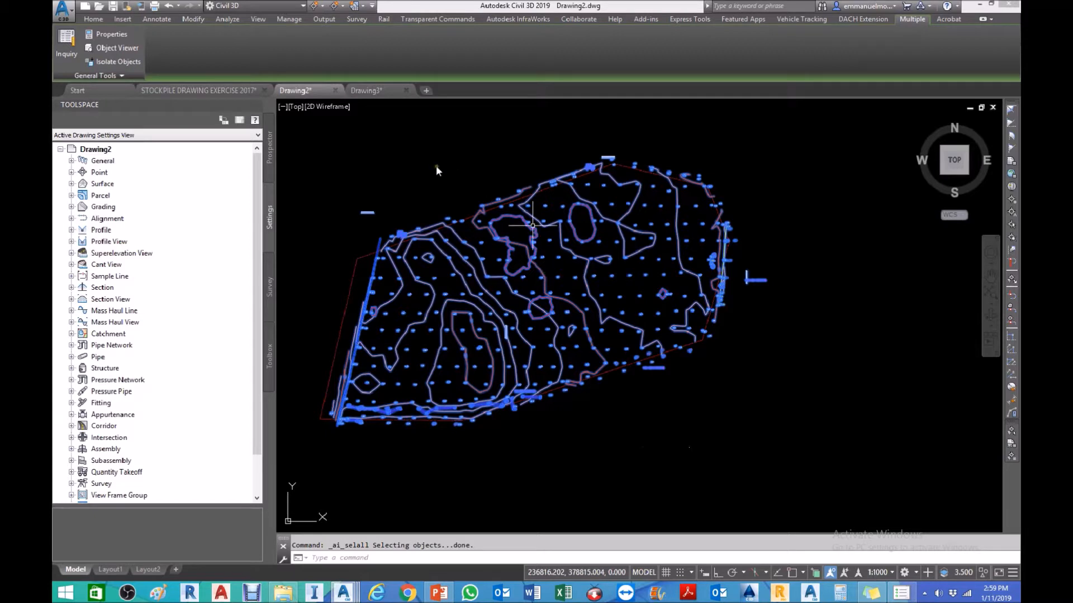
Paste the copied objects into Drawing3 at their original coordinates and zoom to the drawing's extents
{"action": "left_click", "coordinate": [376, 92]}
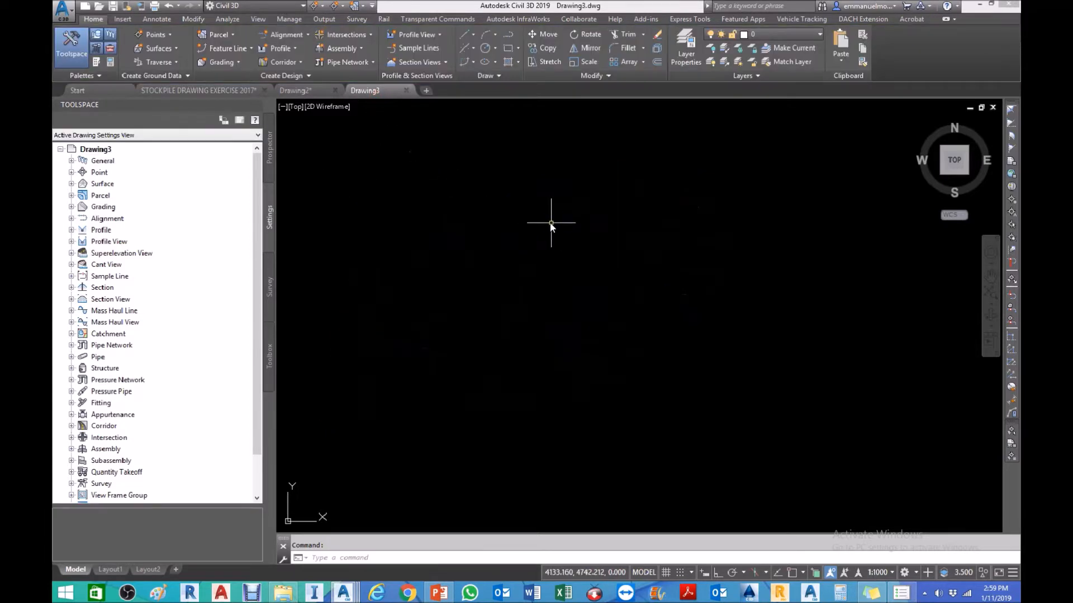
{"action": "right_click", "coordinate": [551, 224]}
{"action": "mouse_move", "coordinate": [614, 255]}
{"action": "left_click", "coordinate": [699, 324]}
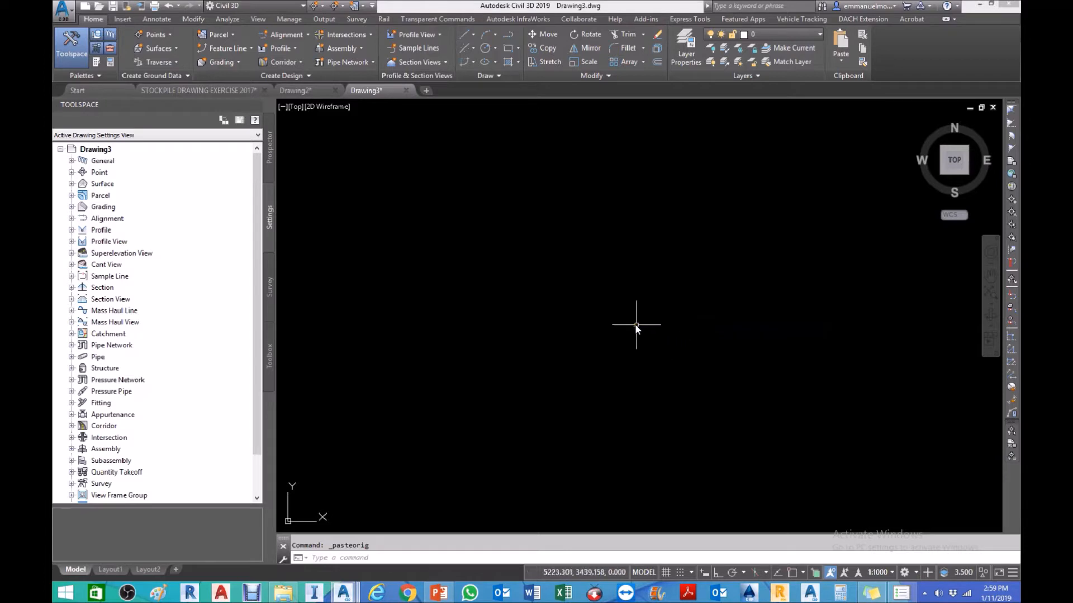
{"action": "type", "text": "z"}
{"action": "key", "text": "Return"}
{"action": "type", "text": "e"}
{"action": "key", "text": "Return"}
{"action": "scroll", "coordinate": [707, 286], "scroll_direction": "up", "scroll_amount": 5}
{"action": "middle_click_drag", "start_coordinate": [710, 276], "coordinate": [581, 584]}
Turn off the layer holding the white spot heights (SPOT_HT_GL) in Drawing2 with LAYOFF
{"action": "left_click", "coordinate": [295, 89]}
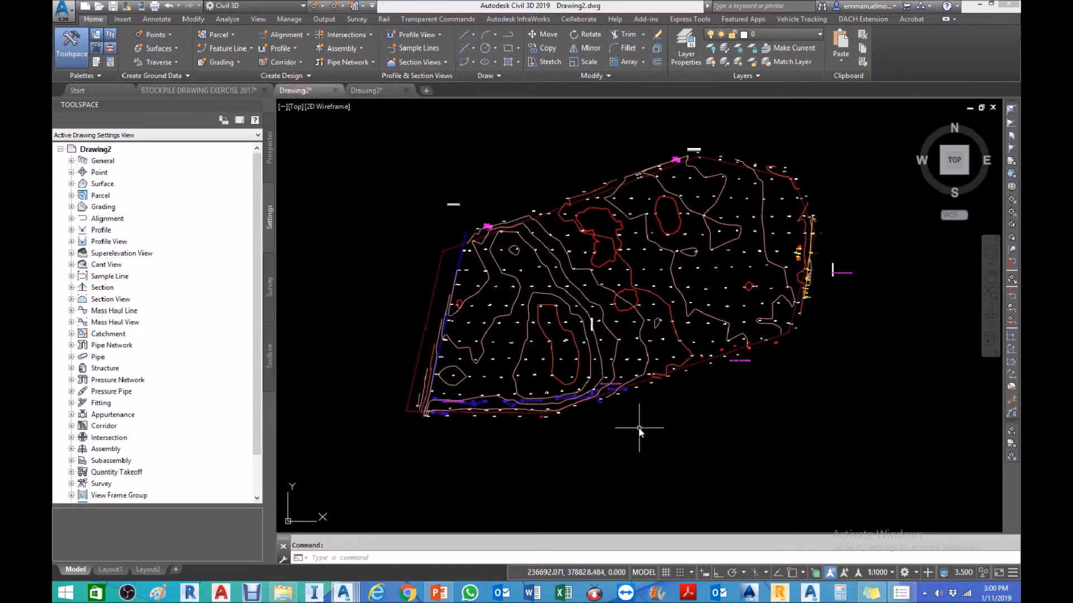
{"action": "type", "text": "LAYOFF"}
{"action": "key", "text": "Return"}
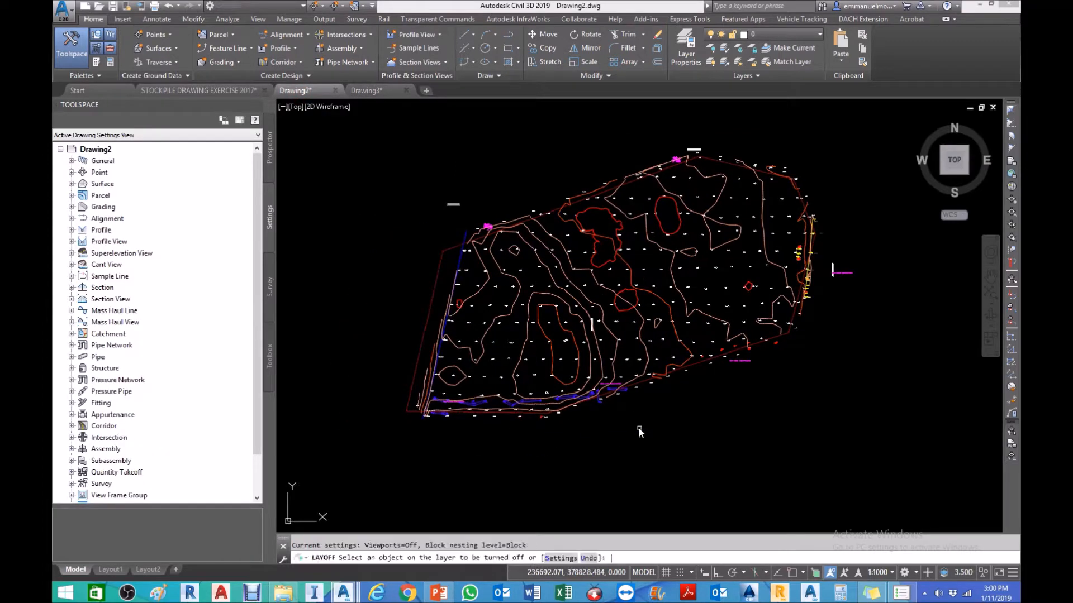
{"action": "scroll", "coordinate": [532, 414], "scroll_direction": "up", "scroll_amount": 6}
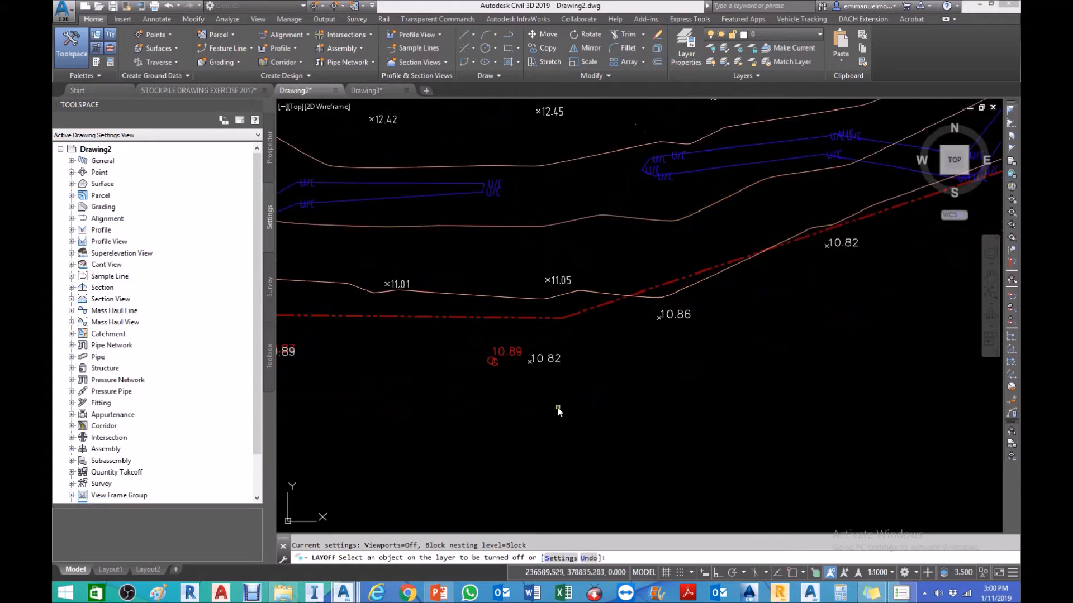
{"action": "left_click", "coordinate": [549, 362]}
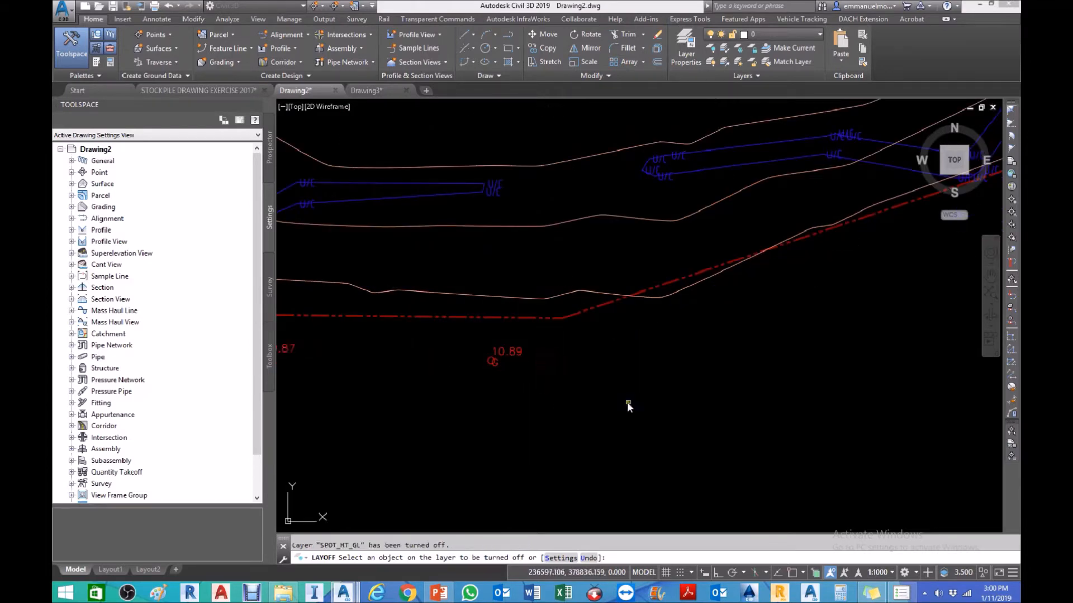
End the layer-off command and undo turning off the spot-height layer
{"action": "scroll", "coordinate": [628, 404], "scroll_direction": "down", "scroll_amount": 5}
{"action": "scroll", "coordinate": [624, 419], "scroll_direction": "down", "scroll_amount": 4}
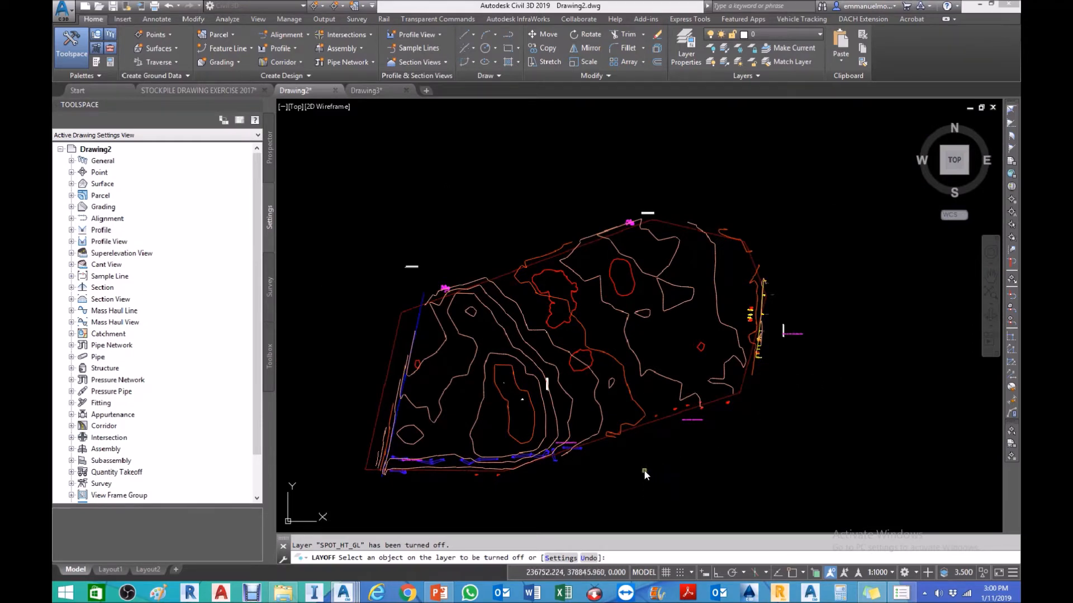
{"action": "scroll", "coordinate": [515, 475], "scroll_direction": "up", "scroll_amount": 3}
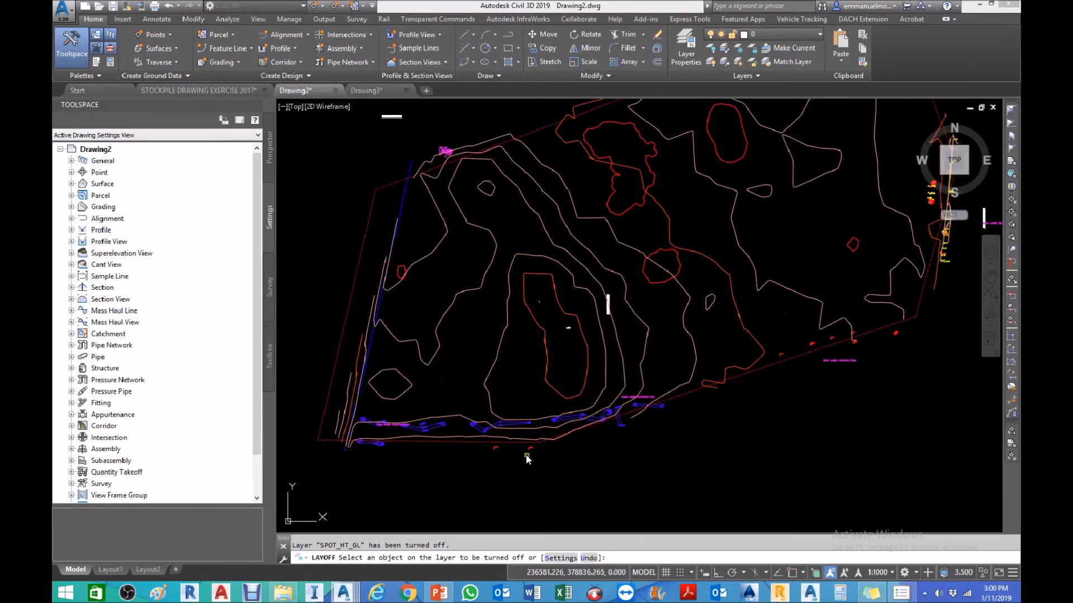
{"action": "key", "text": "Escape"}
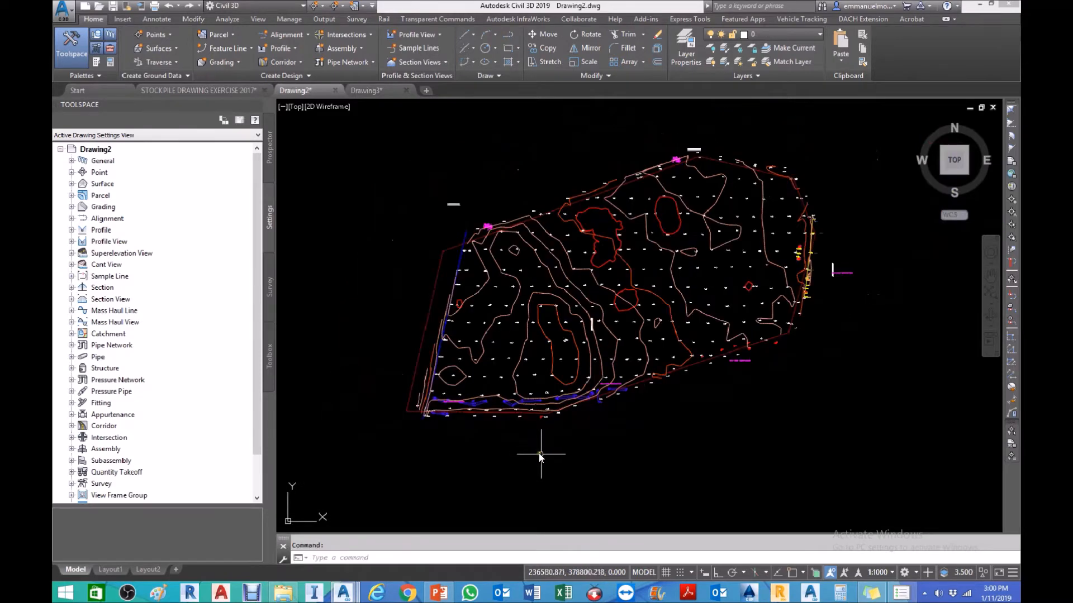
Inspect the white 10.82 spot height and the adjacent red 10.89 marker near the southern boundary, checking their layers
{"action": "scroll", "coordinate": [545, 442], "scroll_direction": "up", "scroll_amount": 8}
{"action": "scroll", "coordinate": [528, 329], "scroll_direction": "up", "scroll_amount": 4}
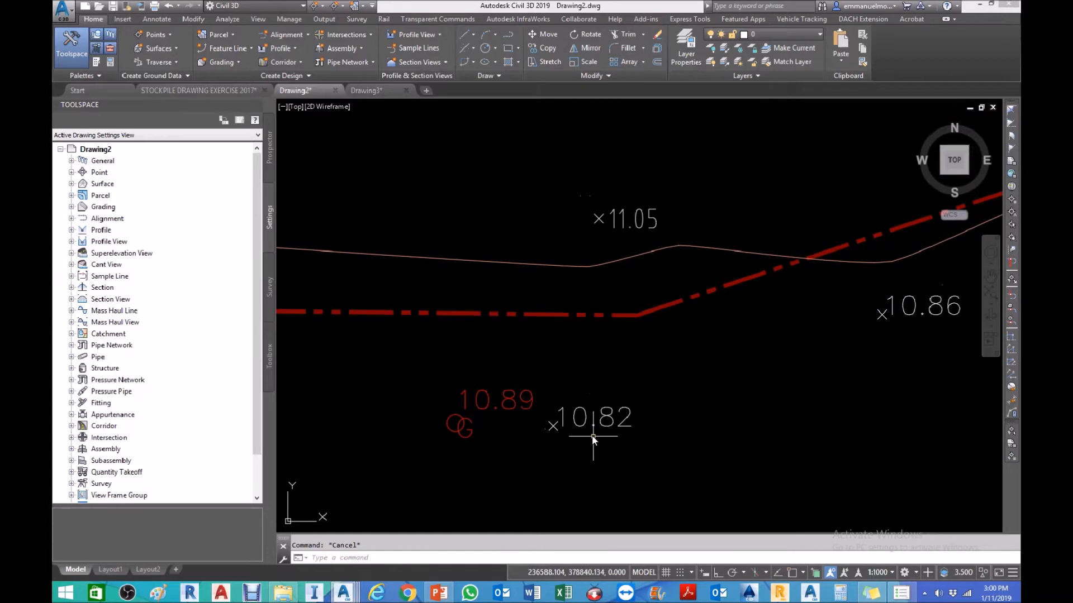
{"action": "key", "text": "Escape"}
{"action": "left_click", "coordinate": [573, 423]}
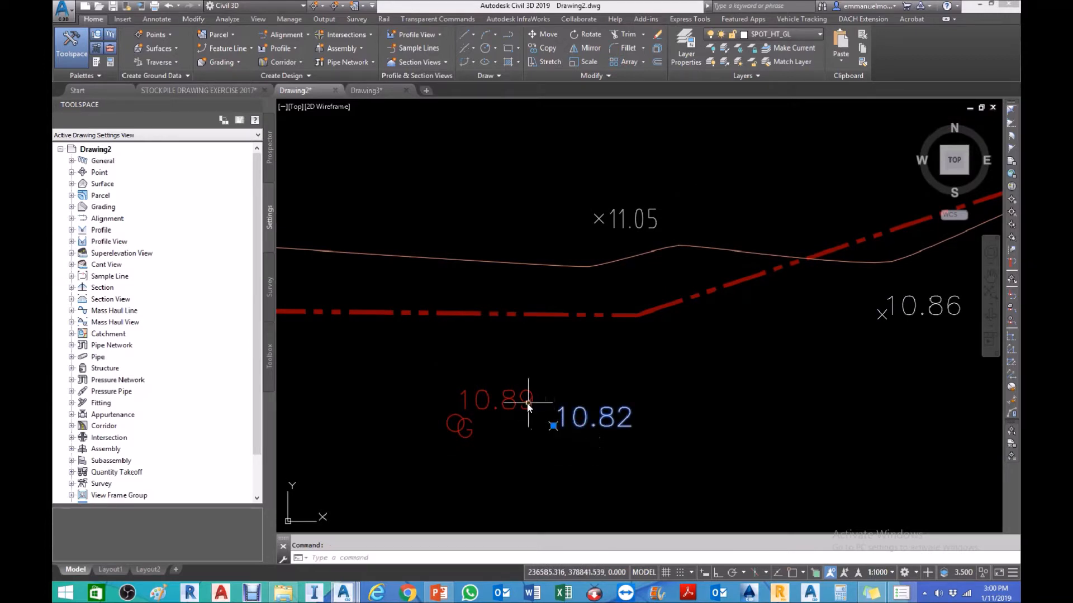
{"action": "scroll", "coordinate": [530, 403], "scroll_direction": "down", "scroll_amount": 5}
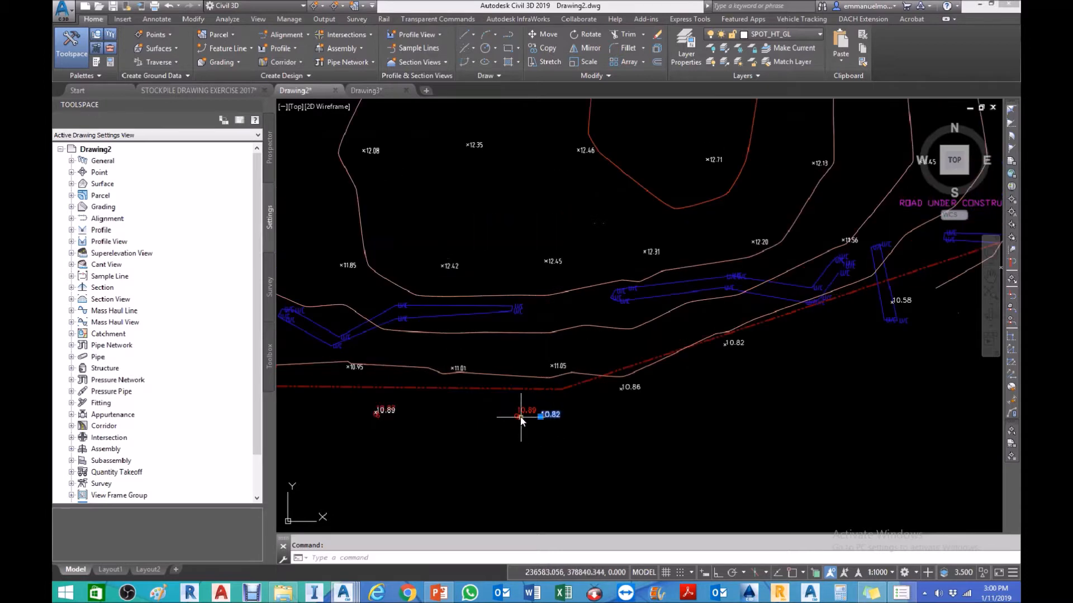
{"action": "scroll", "coordinate": [530, 411], "scroll_direction": "up", "scroll_amount": 4}
{"action": "middle_click_drag", "start_coordinate": [530, 414], "coordinate": [625, 412]}
{"action": "scroll", "coordinate": [625, 409], "scroll_direction": "up", "scroll_amount": 2}
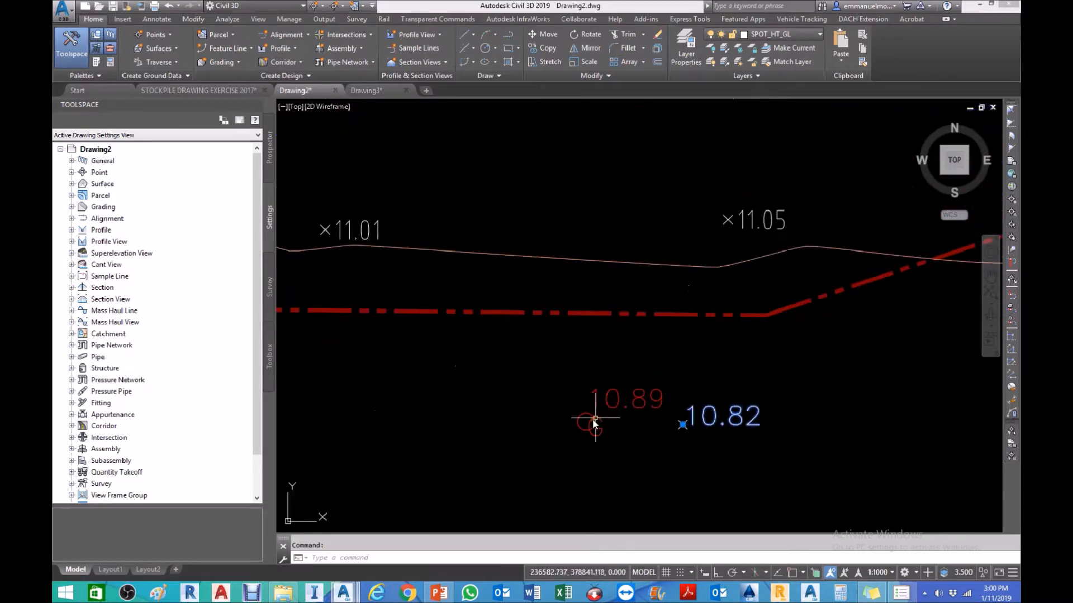
{"action": "mouse_move", "coordinate": [583, 429]}
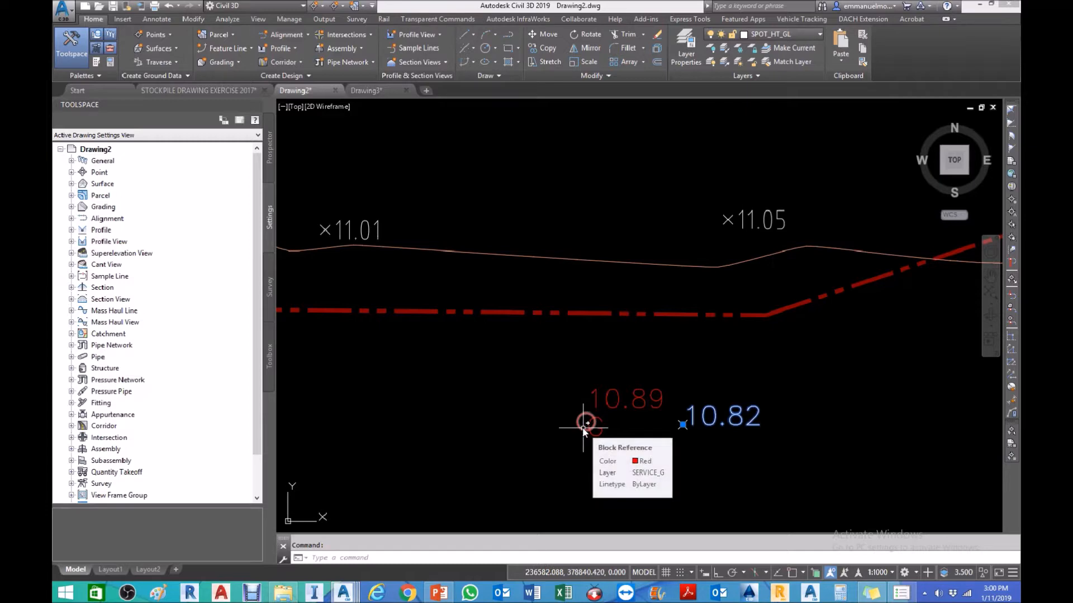
Examine the white spot heights along the site's eastern and northern edges and among the contours
{"action": "scroll", "coordinate": [584, 428], "scroll_direction": "down", "scroll_amount": 3}
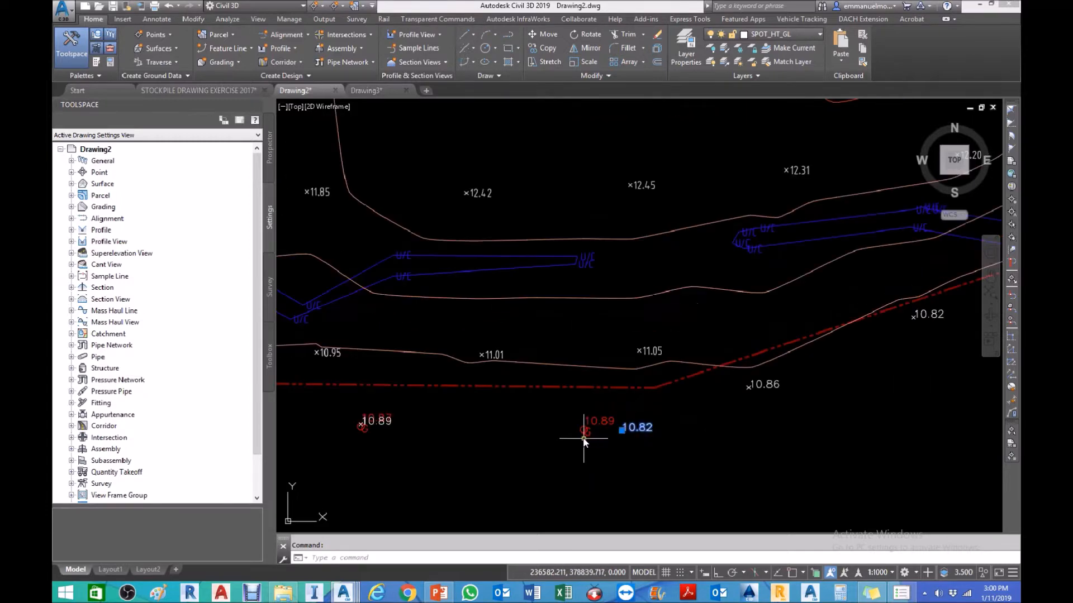
{"action": "middle_click_drag", "start_coordinate": [608, 257], "coordinate": [827, 252]}
{"action": "scroll", "coordinate": [648, 399], "scroll_direction": "down", "scroll_amount": 5}
{"action": "middle_click_drag", "start_coordinate": [744, 356], "coordinate": [474, 501]}
{"action": "scroll", "coordinate": [662, 382], "scroll_direction": "up", "scroll_amount": 5}
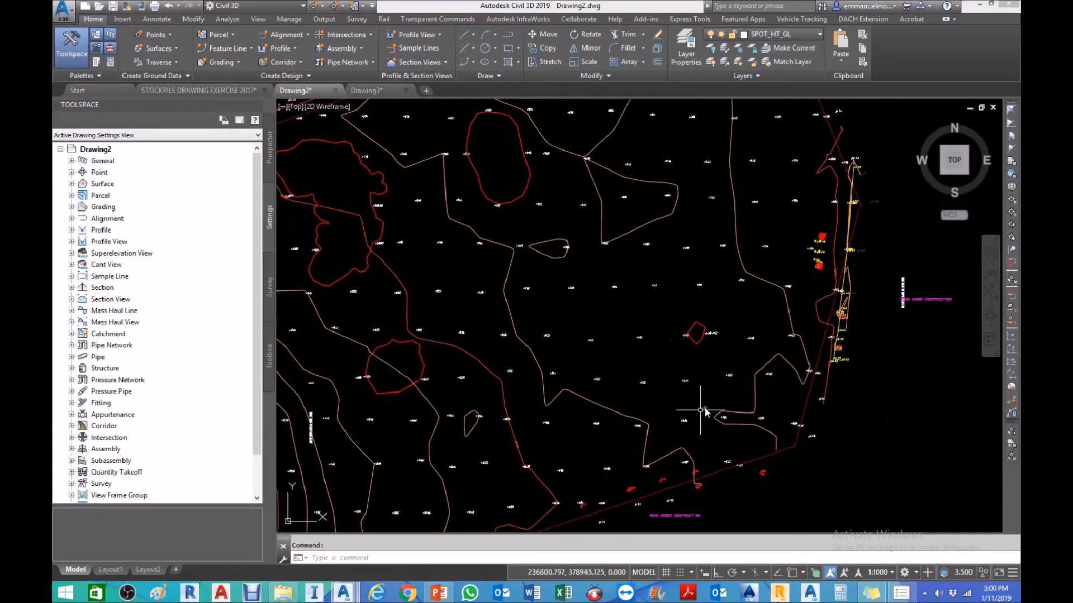
{"action": "scroll", "coordinate": [737, 434], "scroll_direction": "up", "scroll_amount": 4}
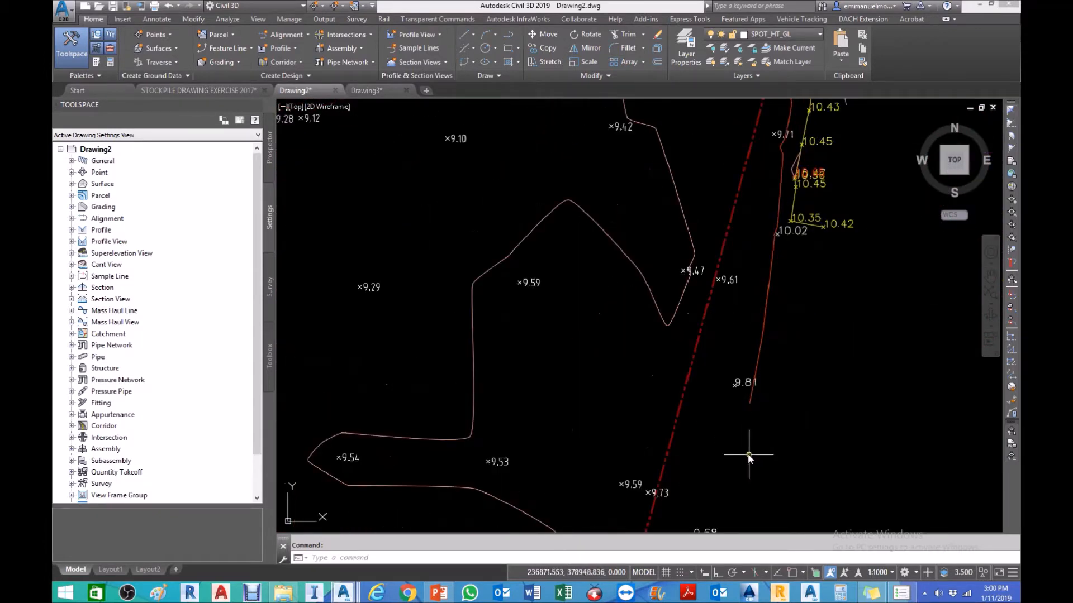
{"action": "scroll", "coordinate": [749, 402], "scroll_direction": "down", "scroll_amount": 10}
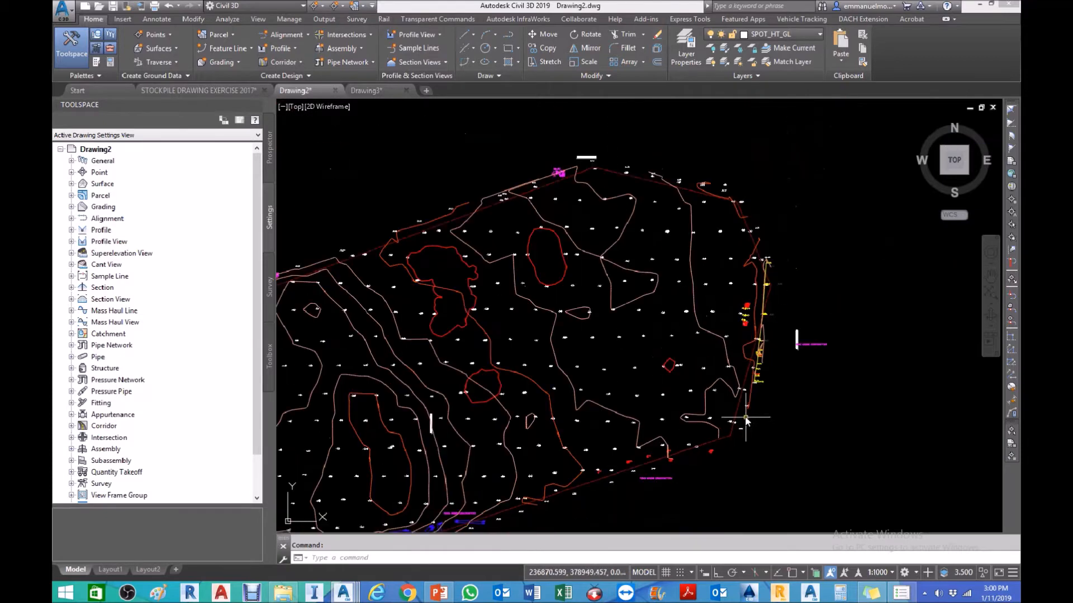
{"action": "scroll", "coordinate": [689, 214], "scroll_direction": "up", "scroll_amount": 4}
{"action": "scroll", "coordinate": [689, 214], "scroll_direction": "up", "scroll_amount": 7}
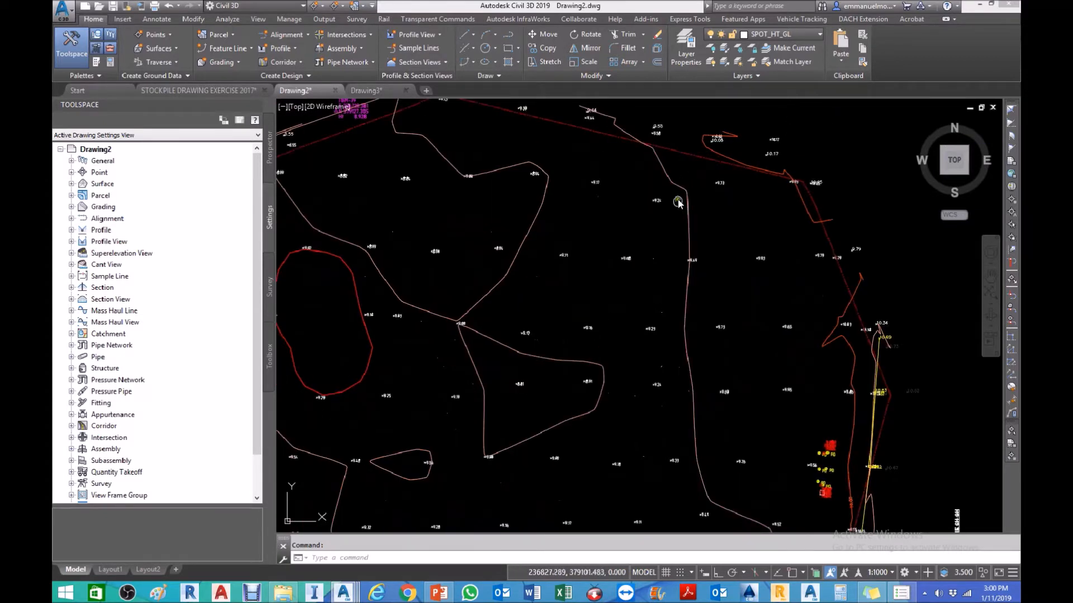
{"action": "scroll", "coordinate": [701, 271], "scroll_direction": "down", "scroll_amount": 8}
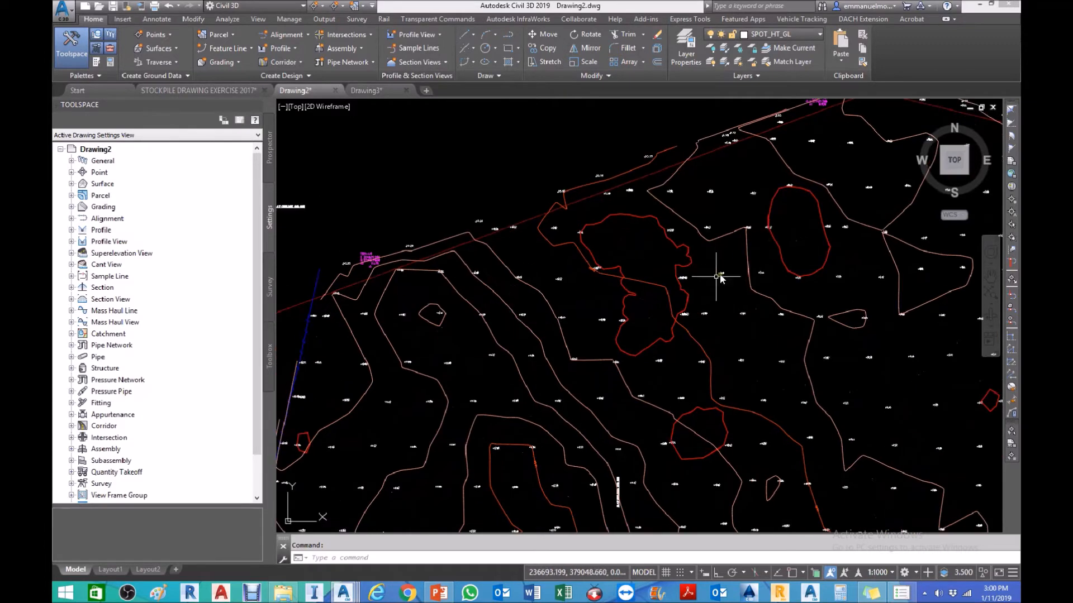
Clear the selection and select all spot-height texts similar to the 11.75 label with Select Similar
{"action": "key", "text": "Escape"}
{"action": "scroll", "coordinate": [585, 415], "scroll_direction": "up", "scroll_amount": 6}
{"action": "scroll", "coordinate": [634, 369], "scroll_direction": "up", "scroll_amount": 2}
{"action": "right_click", "coordinate": [619, 293]}
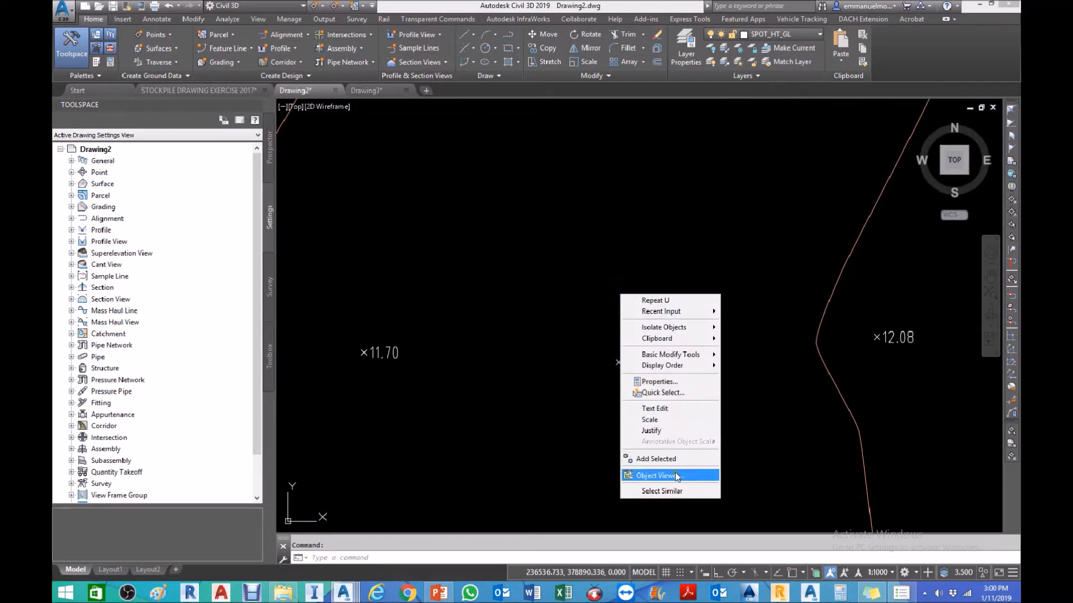
{"action": "left_click", "coordinate": [674, 493]}
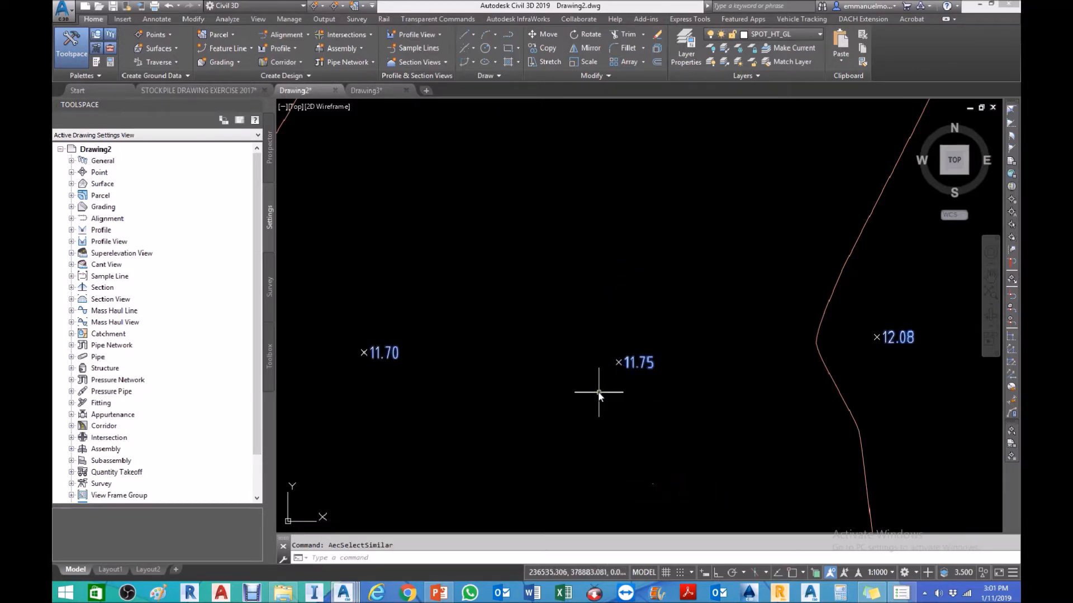
{"action": "scroll", "coordinate": [603, 386], "scroll_direction": "up", "scroll_amount": 3}
{"action": "scroll", "coordinate": [689, 363], "scroll_direction": "down", "scroll_amount": 7}
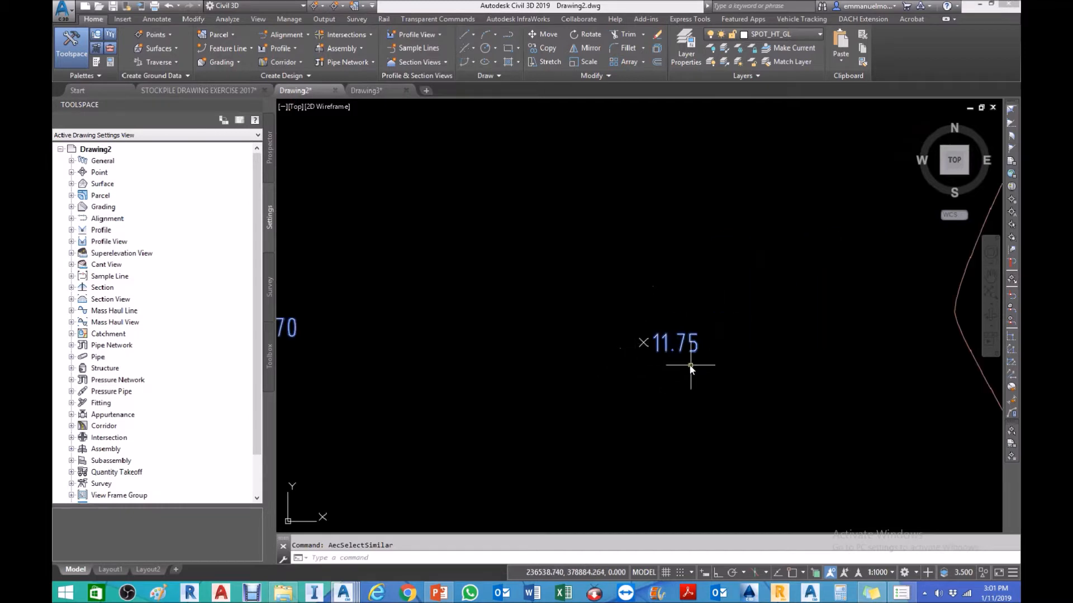
Turn off the spot heights' layer with LAYOFF by picking one of them, end the command and undo it
{"action": "middle_click_drag", "start_coordinate": [733, 478], "coordinate": [747, 410]}
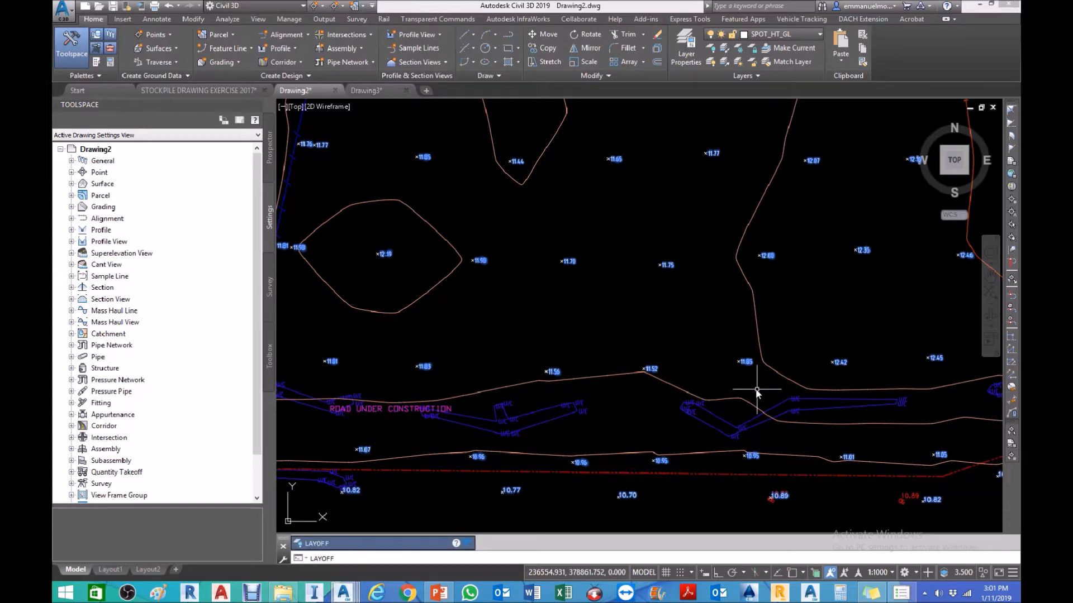
{"action": "key", "text": "Return"}
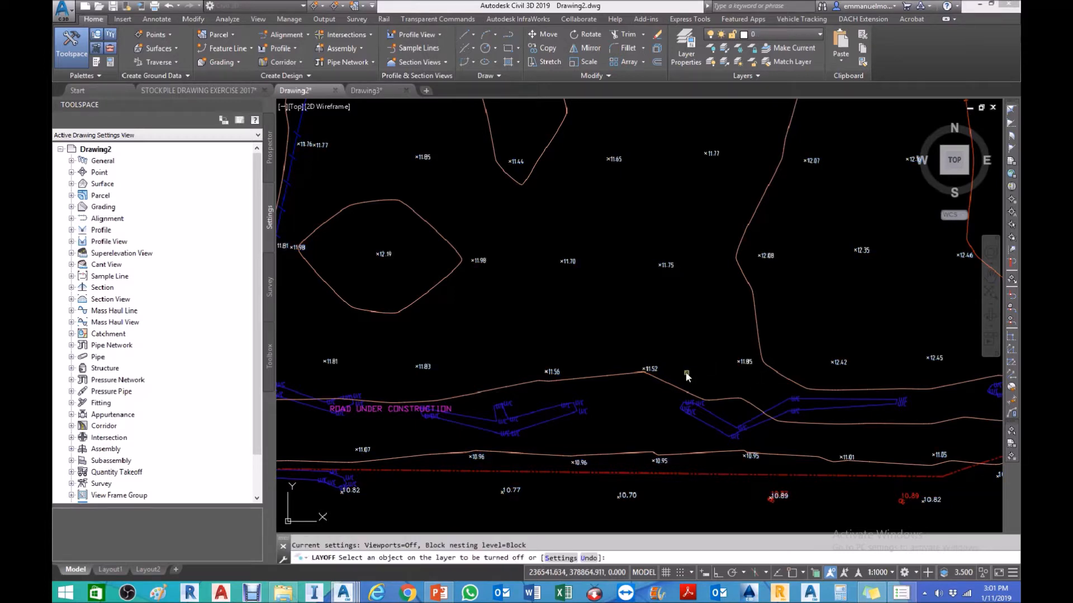
{"action": "left_click", "coordinate": [658, 366]}
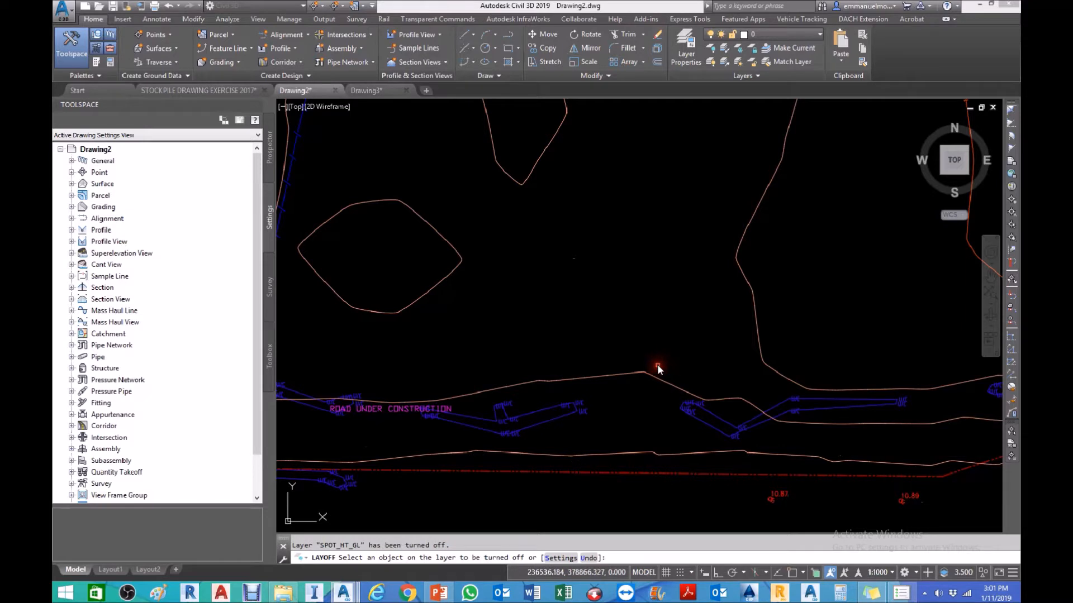
{"action": "key", "text": "Escape"}
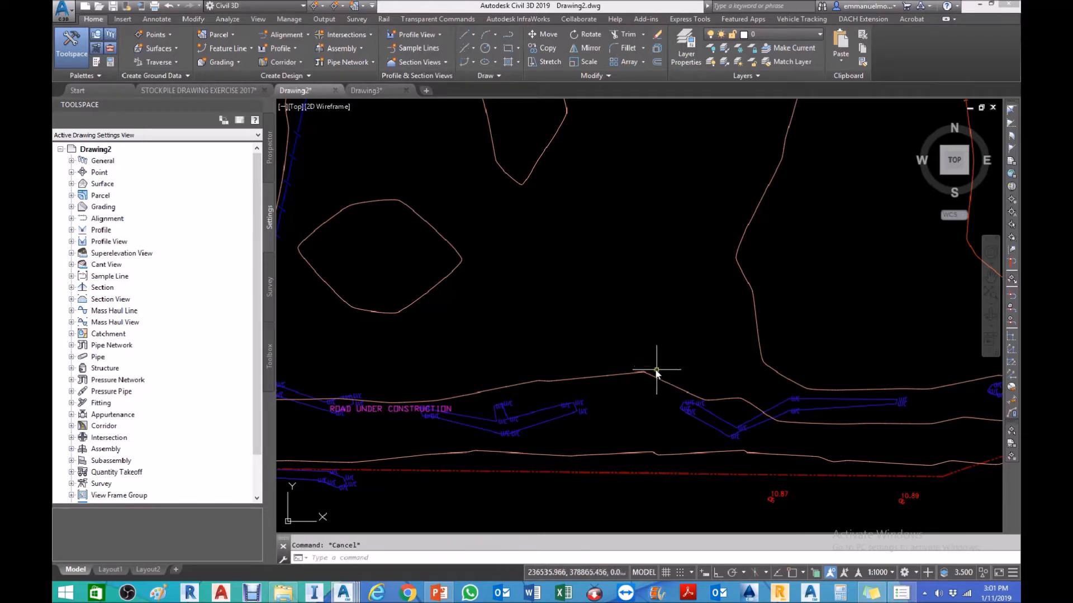
{"action": "key", "text": "ctrl+z"}
Select the cross marker beside the 11.52 spot height and all matching markers with Select Similar
{"action": "scroll", "coordinate": [651, 369], "scroll_direction": "up", "scroll_amount": 4}
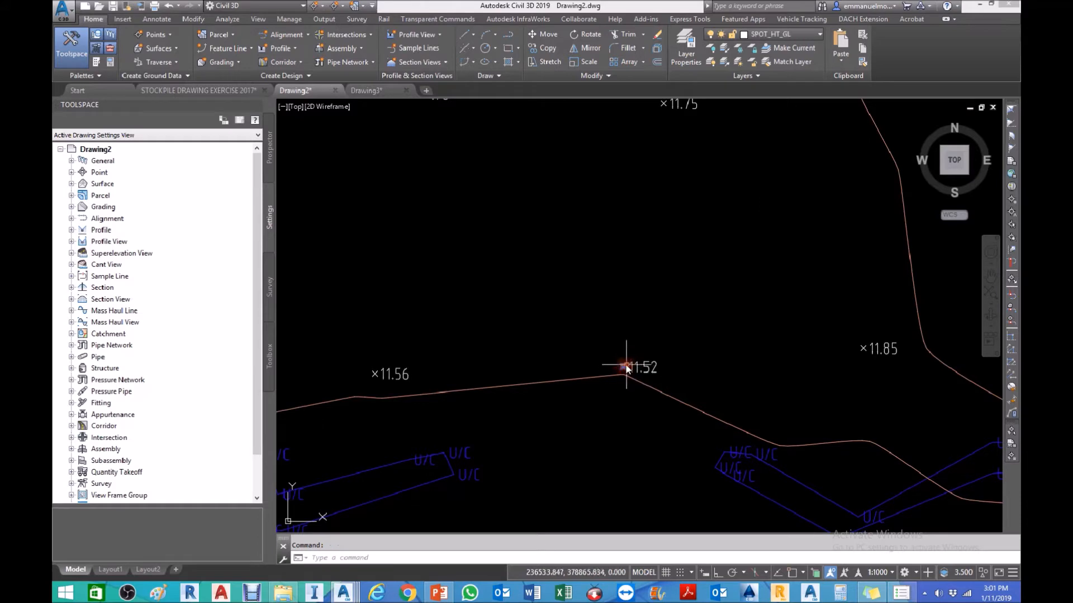
{"action": "left_click", "coordinate": [626, 367]}
{"action": "scroll", "coordinate": [625, 367], "scroll_direction": "up", "scroll_amount": 5}
{"action": "left_click", "coordinate": [598, 374]}
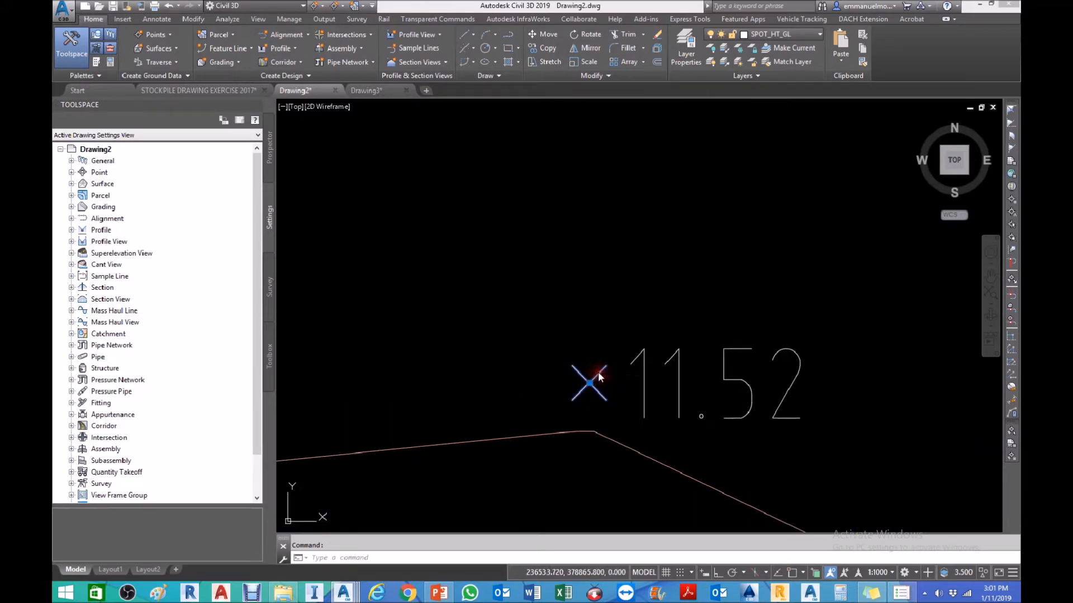
{"action": "scroll", "coordinate": [648, 419], "scroll_direction": "down", "scroll_amount": 8}
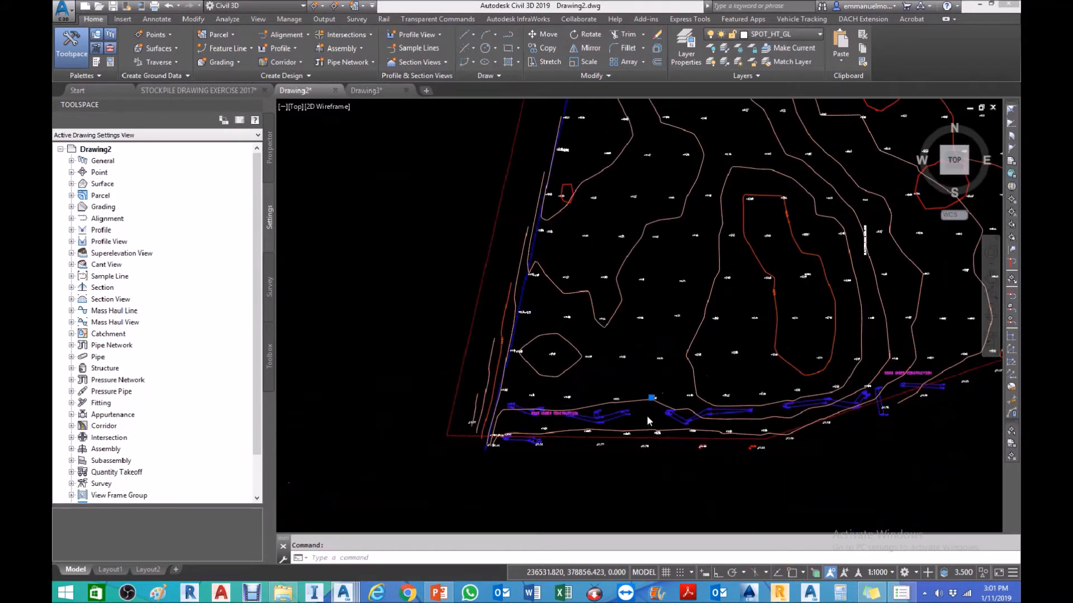
{"action": "scroll", "coordinate": [648, 419], "scroll_direction": "up", "scroll_amount": 5}
{"action": "right_click", "coordinate": [670, 298]}
{"action": "left_click", "coordinate": [726, 525]}
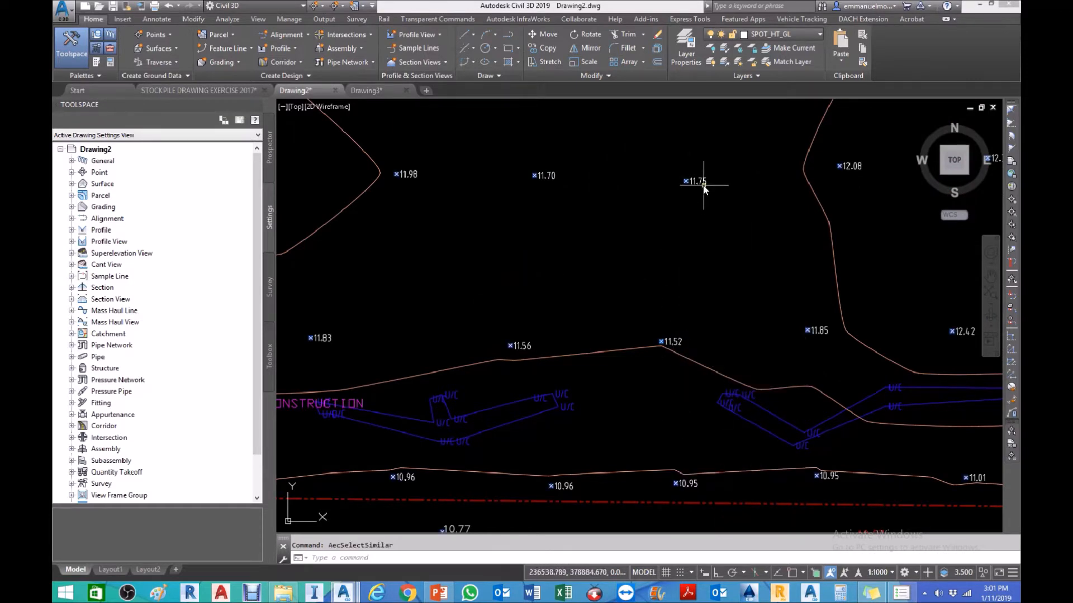
Check across the whole site which spot-height cross markers are included in the selection
{"action": "scroll", "coordinate": [701, 188], "scroll_direction": "up", "scroll_amount": 4}
{"action": "scroll", "coordinate": [658, 360], "scroll_direction": "down", "scroll_amount": 6}
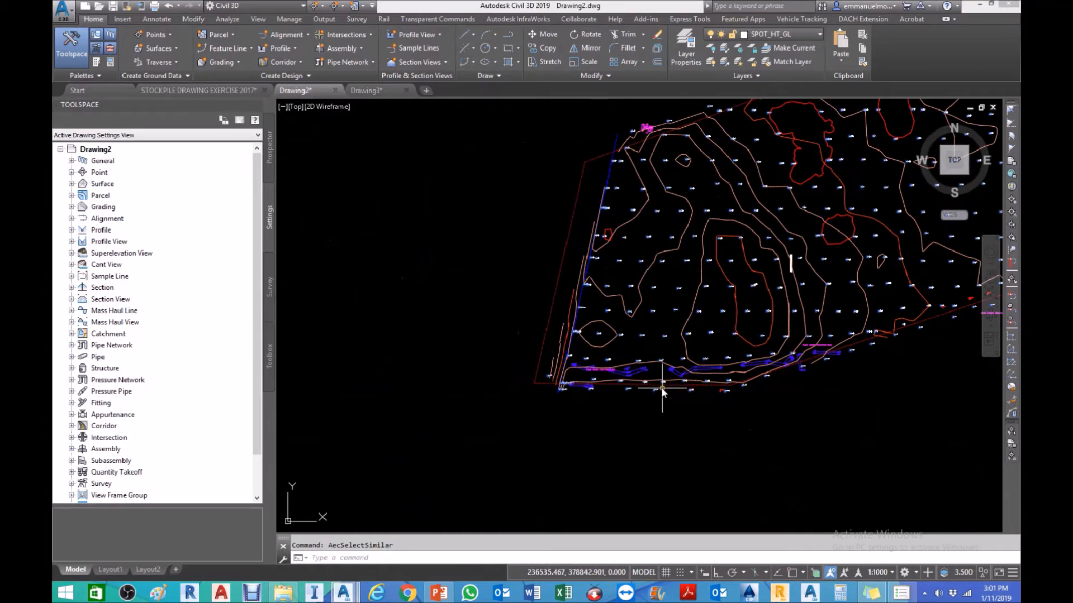
{"action": "scroll", "coordinate": [916, 304], "scroll_direction": "up", "scroll_amount": 8}
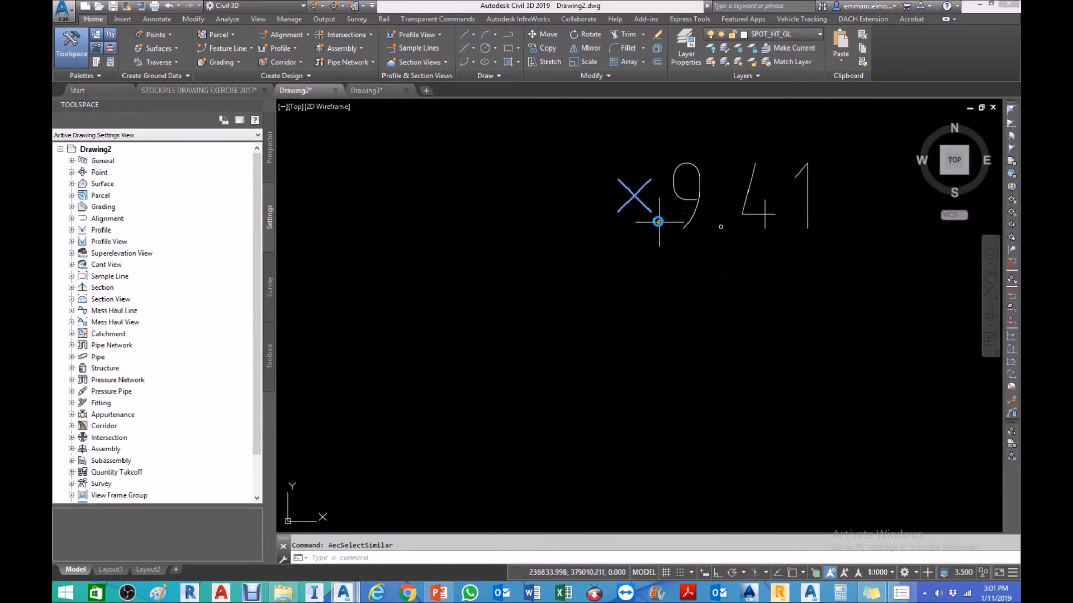
{"action": "scroll", "coordinate": [658, 215], "scroll_direction": "up", "scroll_amount": 5}
{"action": "scroll", "coordinate": [675, 335], "scroll_direction": "down", "scroll_amount": 5}
{"action": "scroll", "coordinate": [675, 336], "scroll_direction": "down", "scroll_amount": 5}
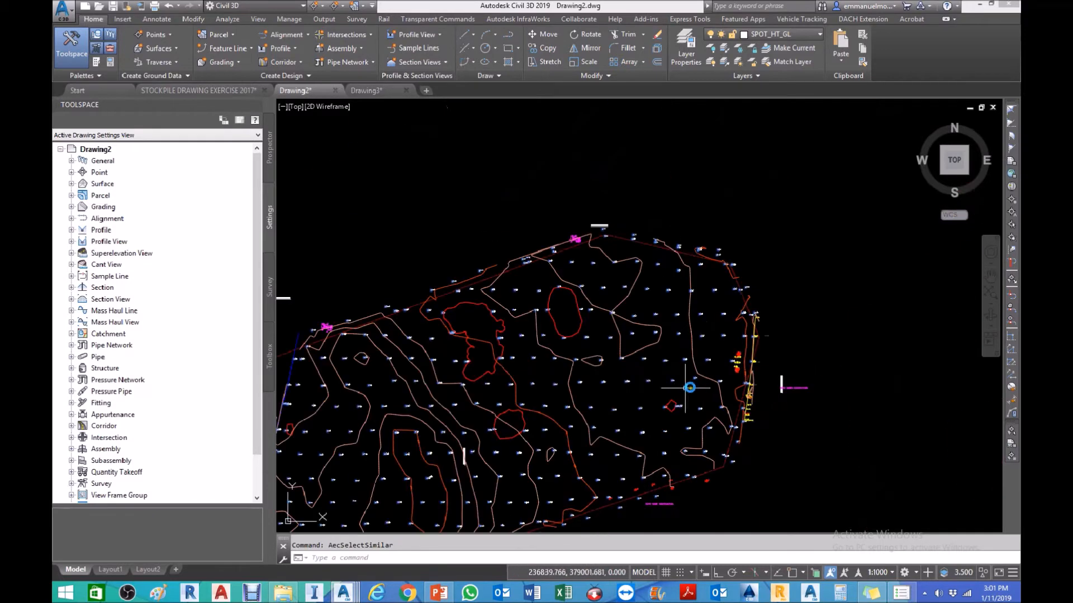
{"action": "scroll", "coordinate": [693, 335], "scroll_direction": "up", "scroll_amount": 1}
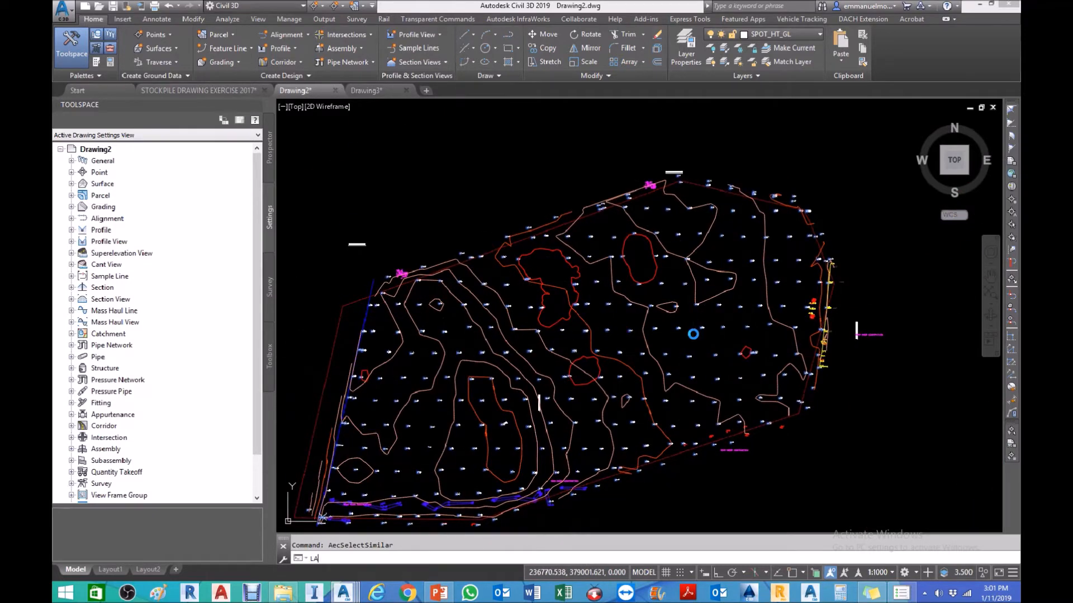
Create a new layer named BLOCK REFERENCE TO CIVIL 3D SURFACE
{"action": "key", "text": "Return"}
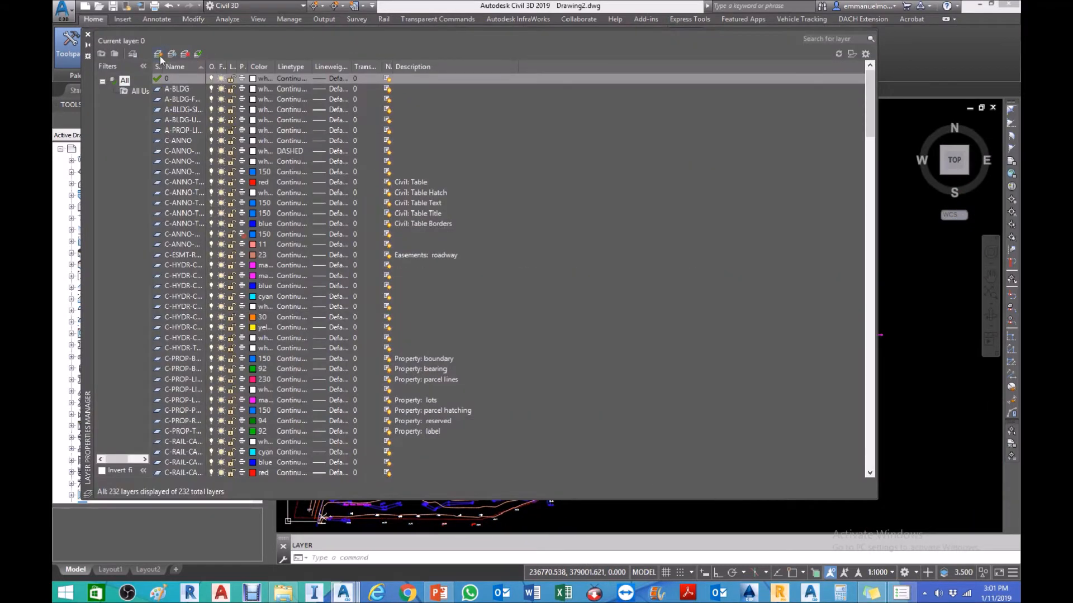
{"action": "left_click", "coordinate": [160, 52]}
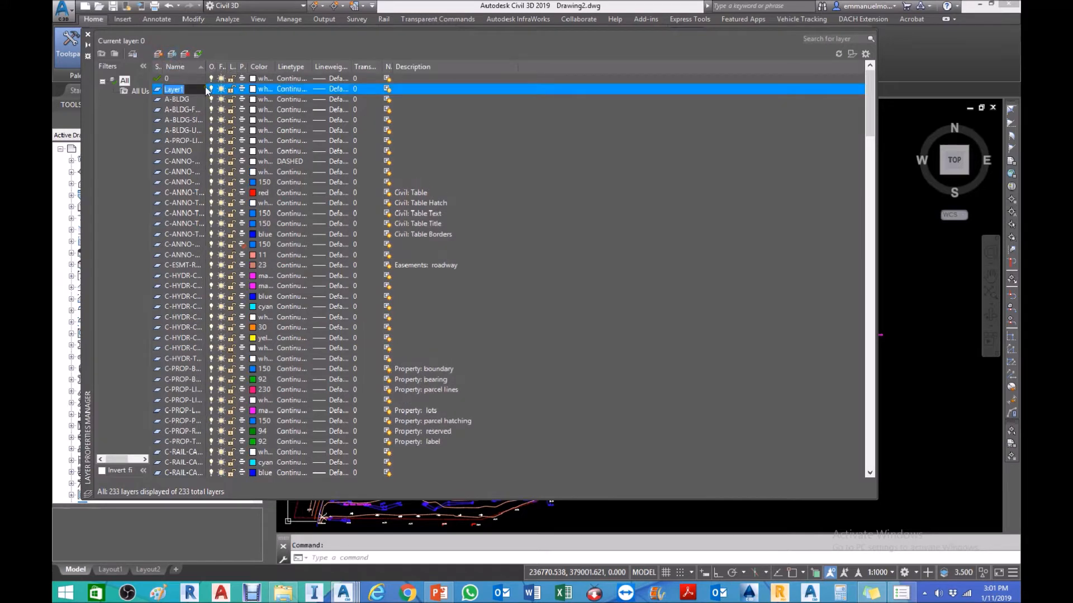
{"action": "type", "text": "B"}
{"action": "type", "text": "LOCK R"}
{"action": "type", "text": "EFERRENCE TO"}
{"action": "type", "text": " CIVIL 3D"}
{"action": "type", "text": " SURFACE"}
Set the new layer's color to green, make it the current layer and close the layer manager
{"action": "left_click", "coordinate": [252, 89]}
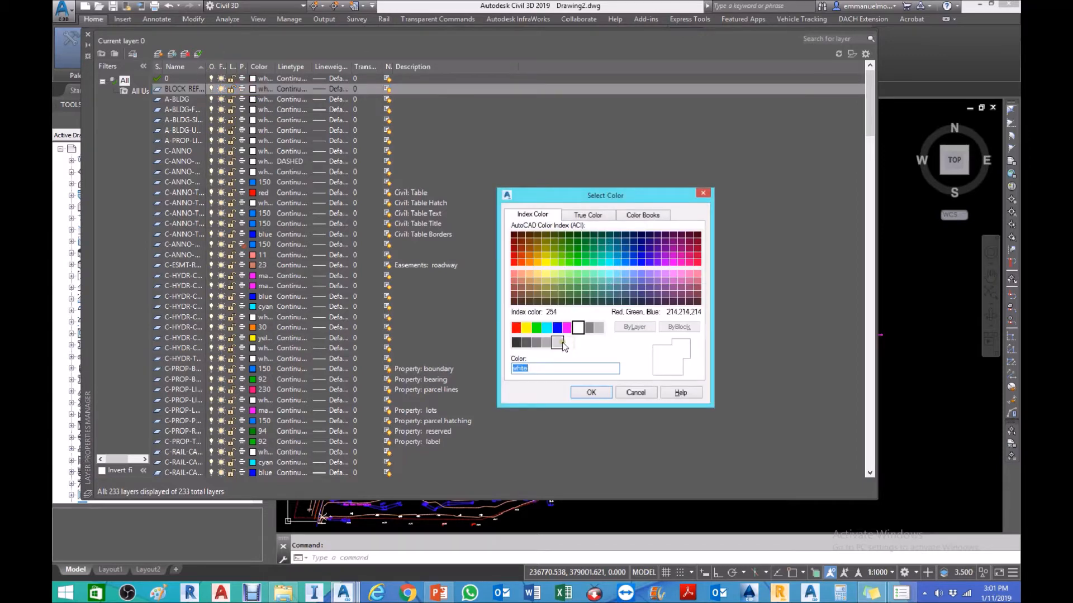
{"action": "left_click", "coordinate": [537, 327]}
{"action": "left_click", "coordinate": [591, 392]}
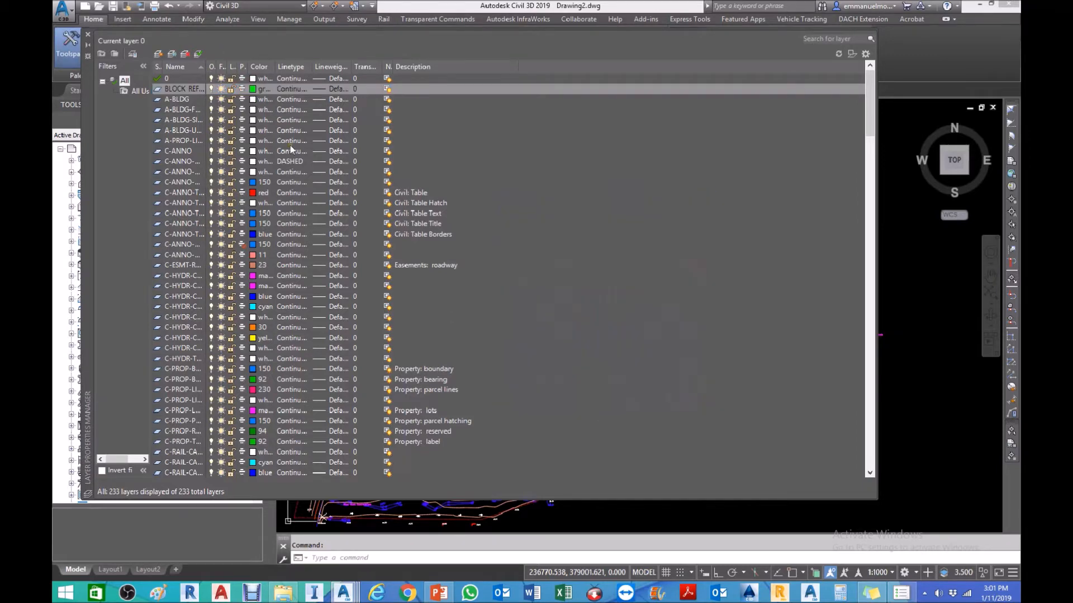
{"action": "left_click", "coordinate": [198, 54]}
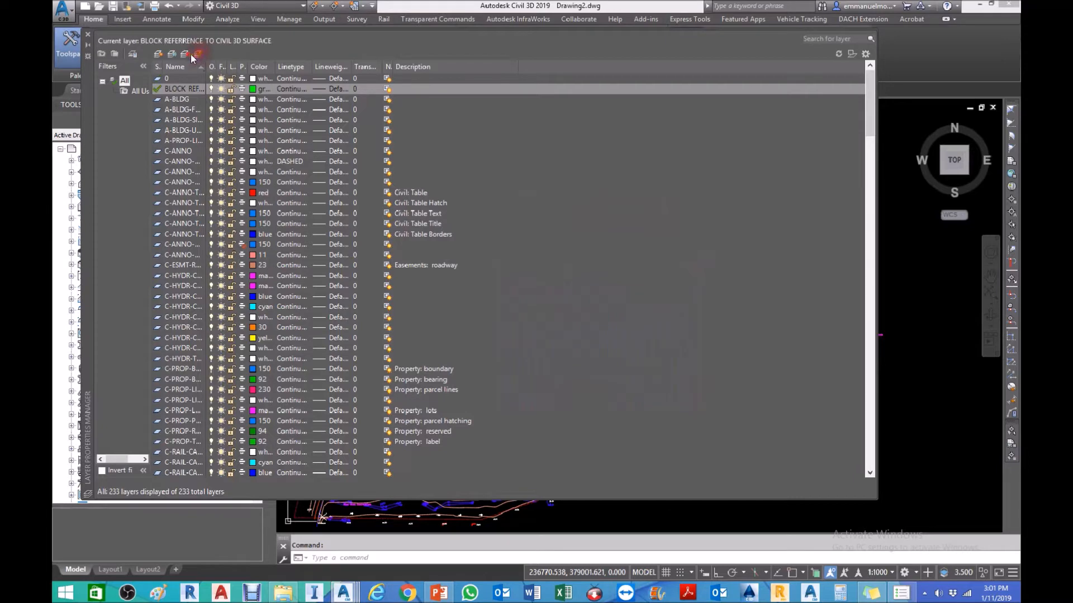
{"action": "left_click", "coordinate": [88, 37]}
Select the cross marker beside the 9.27 spot height and all matching markers with Select Similar
{"action": "scroll", "coordinate": [716, 356], "scroll_direction": "up", "scroll_amount": 5}
{"action": "scroll", "coordinate": [647, 311], "scroll_direction": "up", "scroll_amount": 5}
{"action": "left_click", "coordinate": [624, 308]}
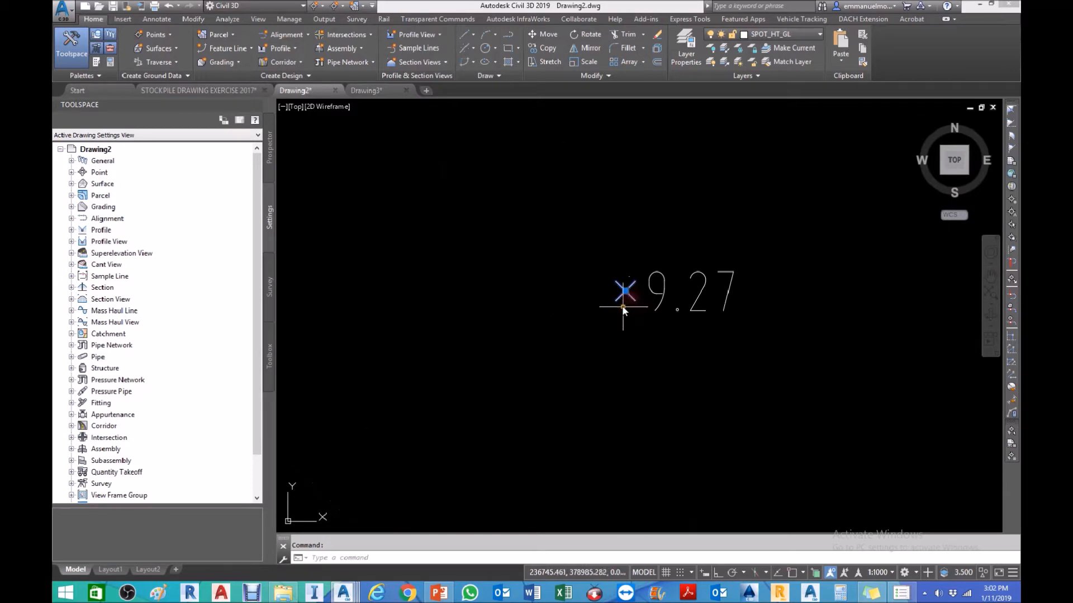
{"action": "right_click", "coordinate": [624, 310]}
{"action": "left_click", "coordinate": [710, 552]}
{"action": "scroll", "coordinate": [642, 354], "scroll_direction": "down", "scroll_amount": 6}
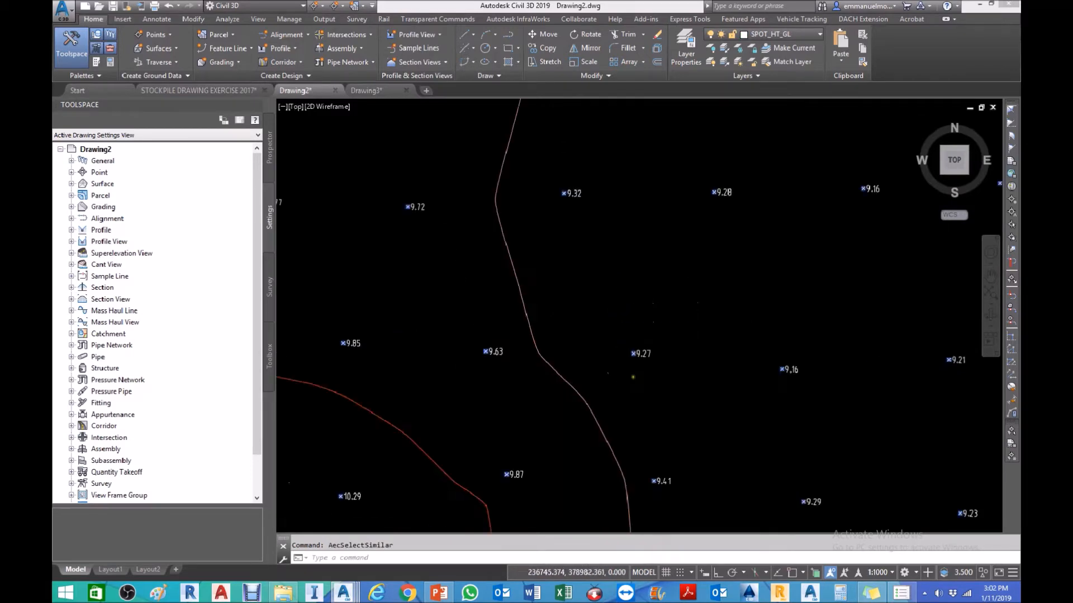
{"action": "scroll", "coordinate": [633, 377], "scroll_direction": "down", "scroll_amount": 8}
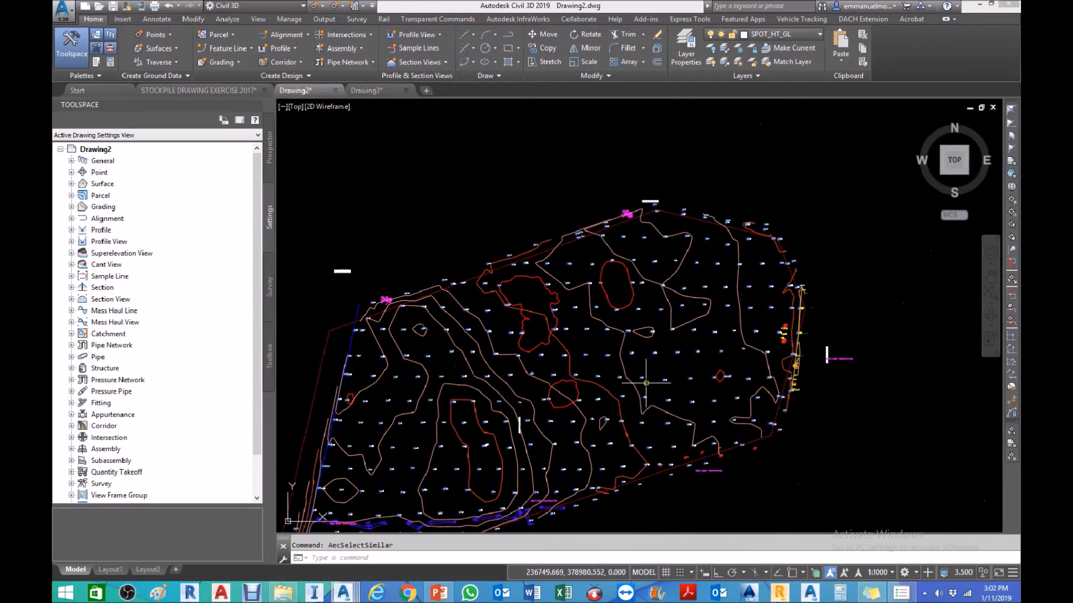
Assign the selected spot-height markers to the BLOCK REFERENCE TO CIVIL 3D SURFACE layer and clear the selection
{"action": "left_click", "coordinate": [771, 34]}
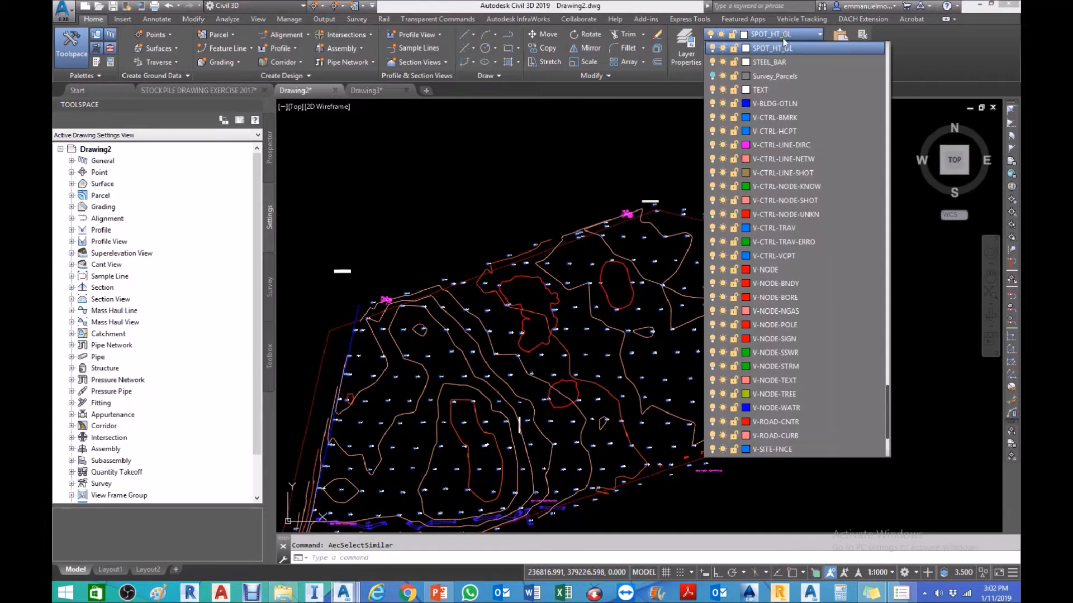
{"action": "scroll", "coordinate": [782, 159], "scroll_direction": "up", "scroll_amount": 13}
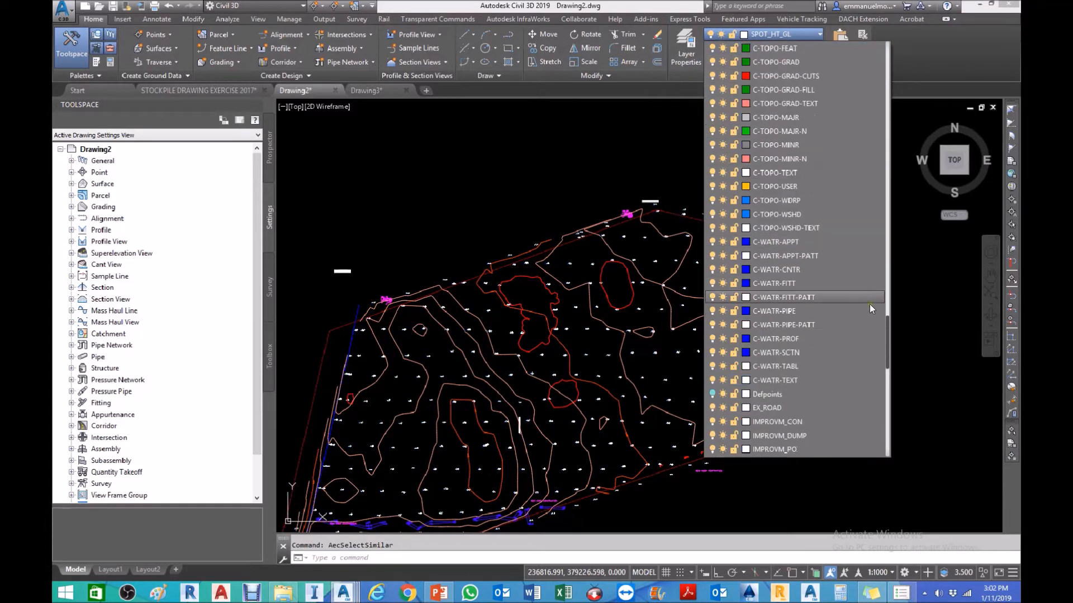
{"action": "left_click_drag", "start_coordinate": [832, 351], "coordinate": [829, 62]}
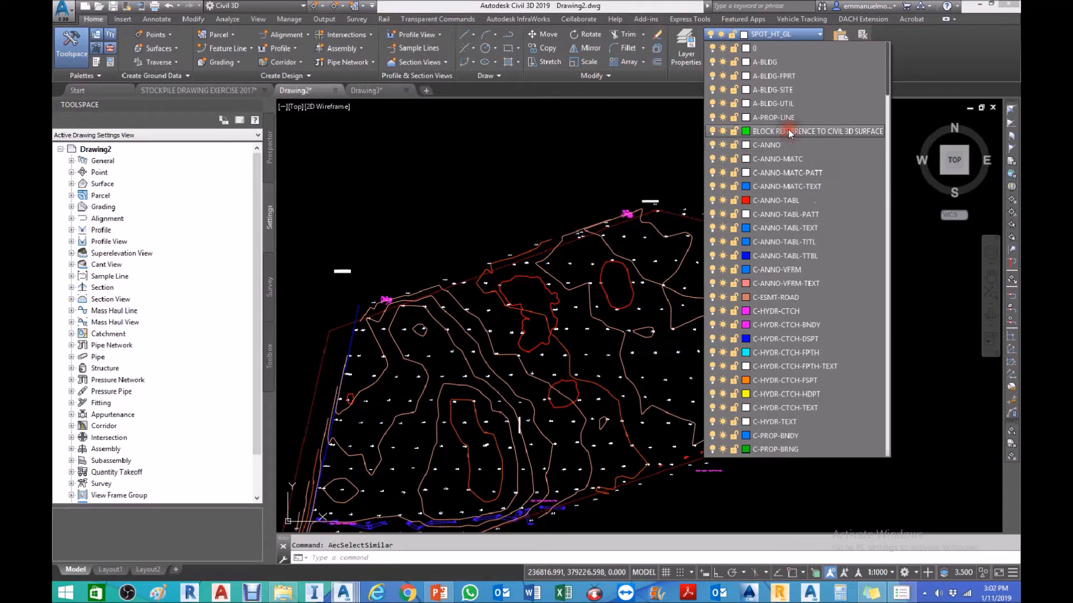
{"action": "left_click", "coordinate": [788, 130]}
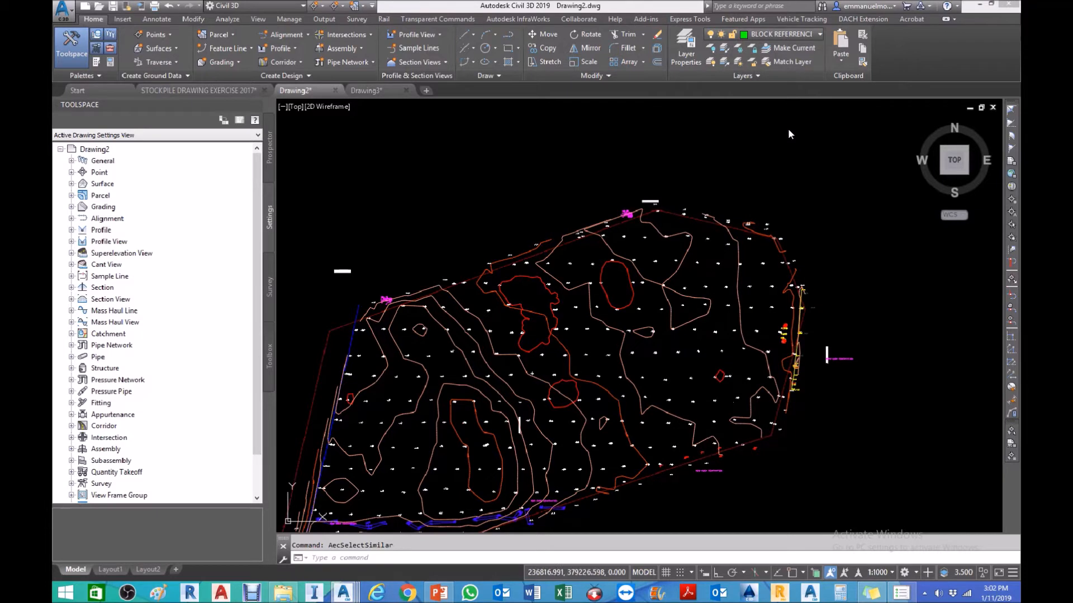
{"action": "scroll", "coordinate": [625, 397], "scroll_direction": "up", "scroll_amount": 5}
{"action": "key", "text": "Escape"}
Turn off the layer of the 9.63 spot height with LAYOFF
{"action": "scroll", "coordinate": [581, 283], "scroll_direction": "up", "scroll_amount": 5}
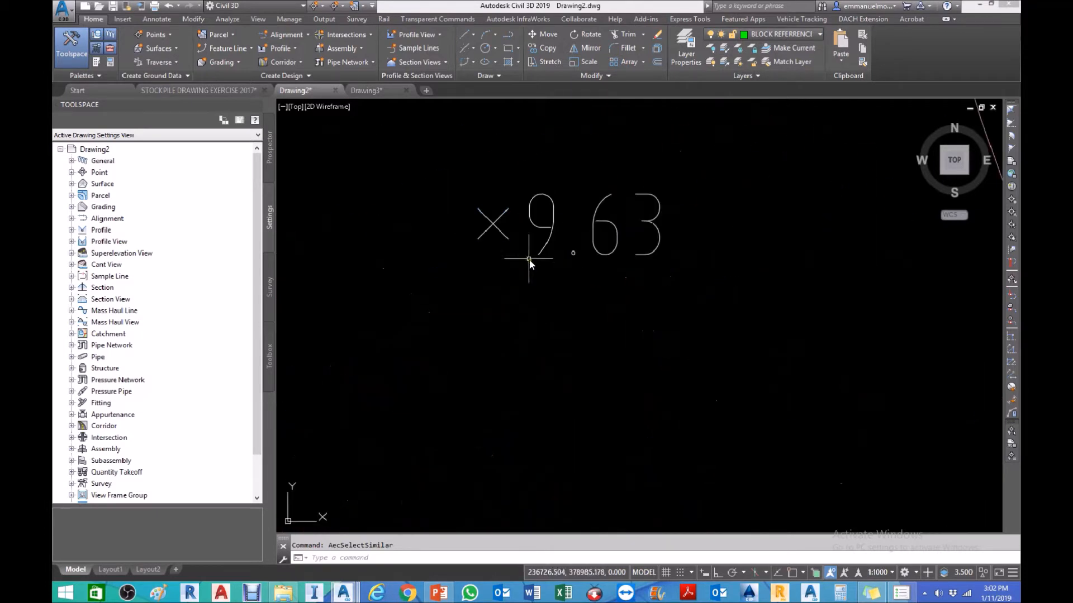
{"action": "scroll", "coordinate": [496, 228], "scroll_direction": "up", "scroll_amount": 2}
{"action": "left_click", "coordinate": [497, 226]}
{"action": "scroll", "coordinate": [574, 343], "scroll_direction": "down", "scroll_amount": 5}
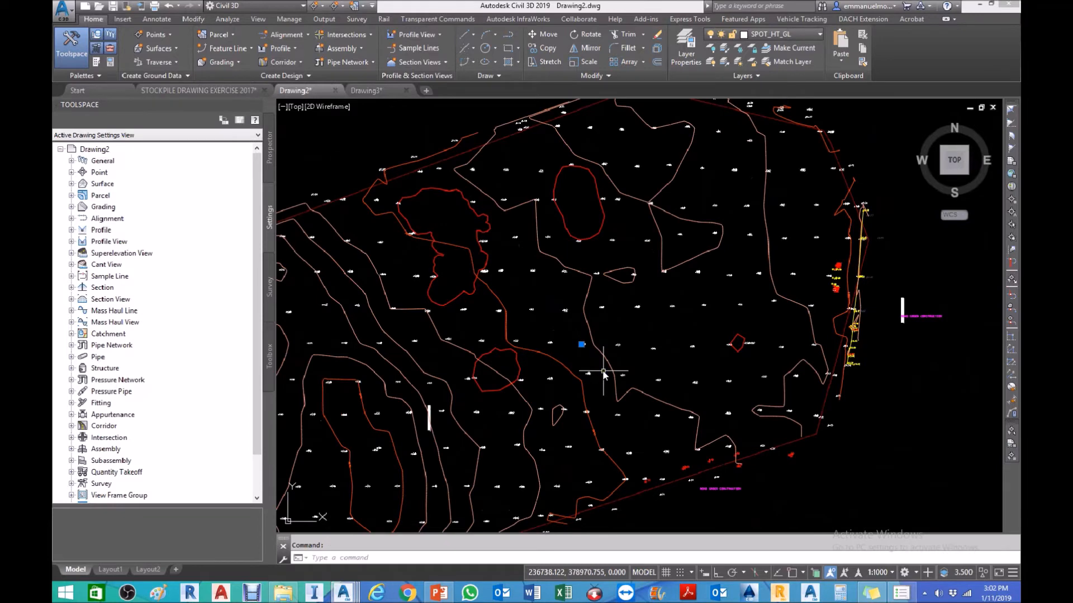
{"action": "key", "text": "Return"}
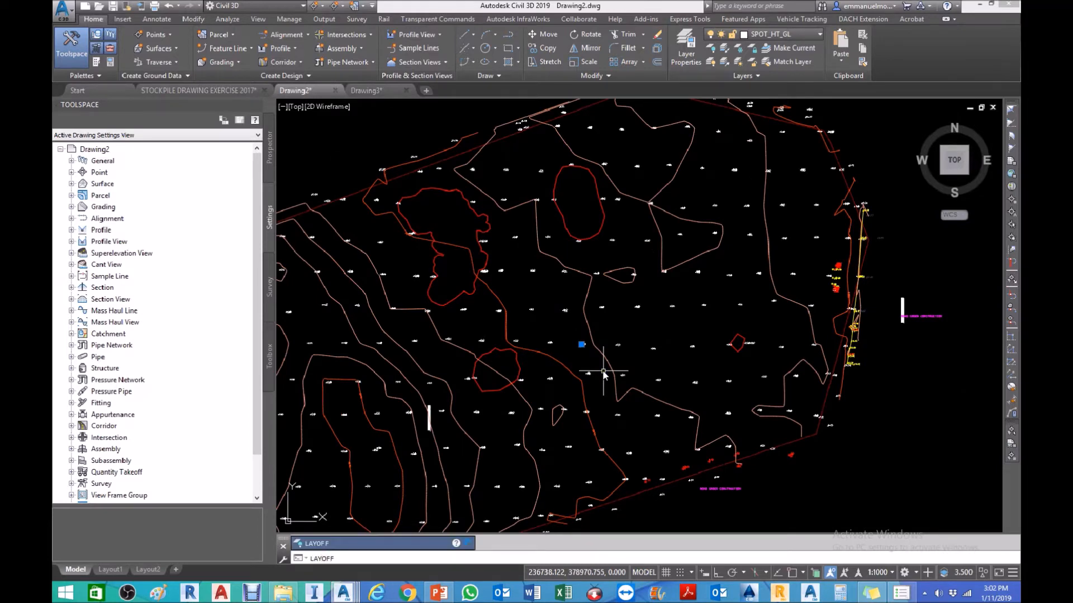
{"action": "scroll", "coordinate": [598, 363], "scroll_direction": "up", "scroll_amount": 2}
{"action": "scroll", "coordinate": [534, 313], "scroll_direction": "up", "scroll_amount": 4}
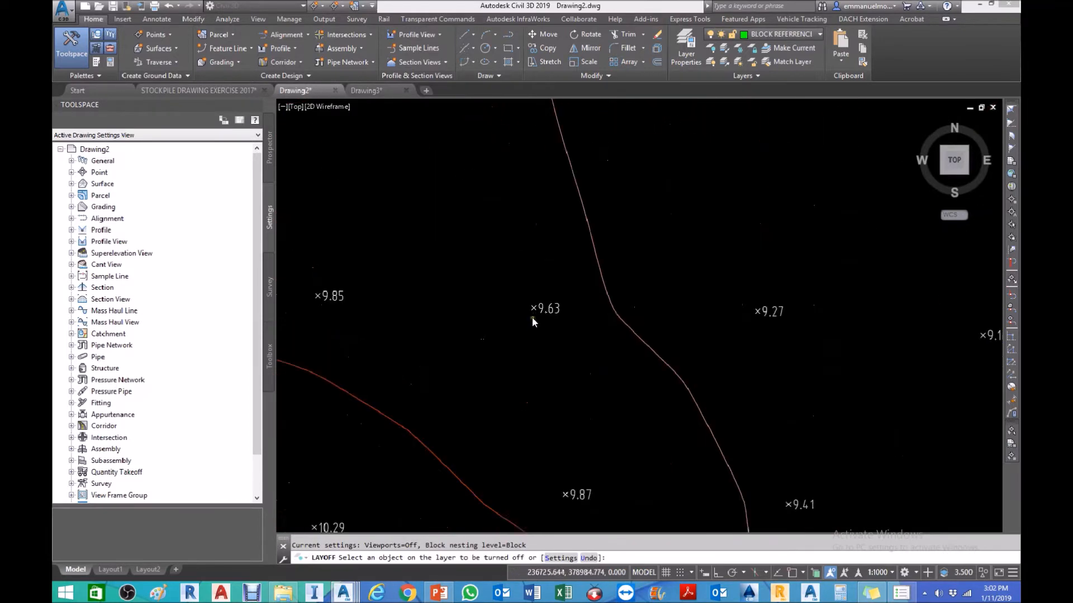
{"action": "left_click", "coordinate": [535, 306]}
{"action": "key", "text": "Return"}
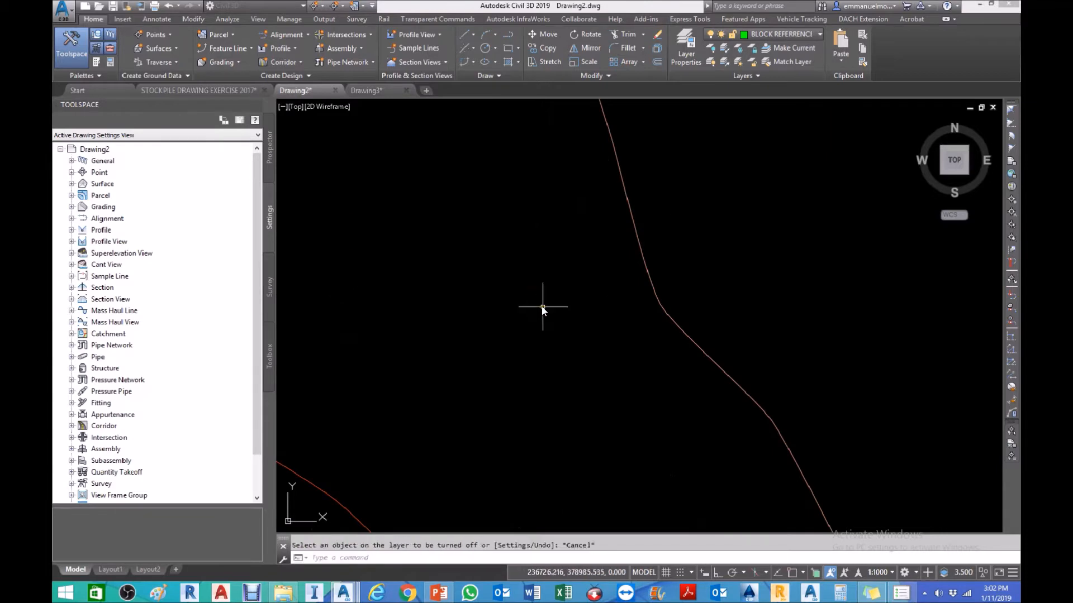
Turn off the layer of the 9.72 spot height with LAYOFF
{"action": "scroll", "coordinate": [565, 324], "scroll_direction": "down", "scroll_amount": 5}
{"action": "scroll", "coordinate": [566, 329], "scroll_direction": "up", "scroll_amount": 6}
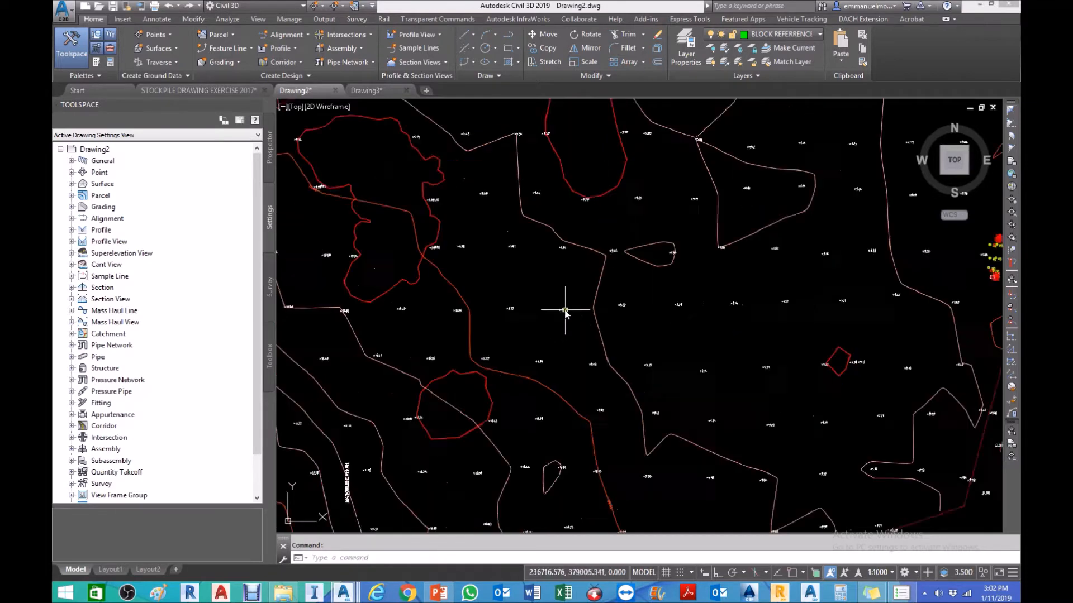
{"action": "key", "text": "Escape"}
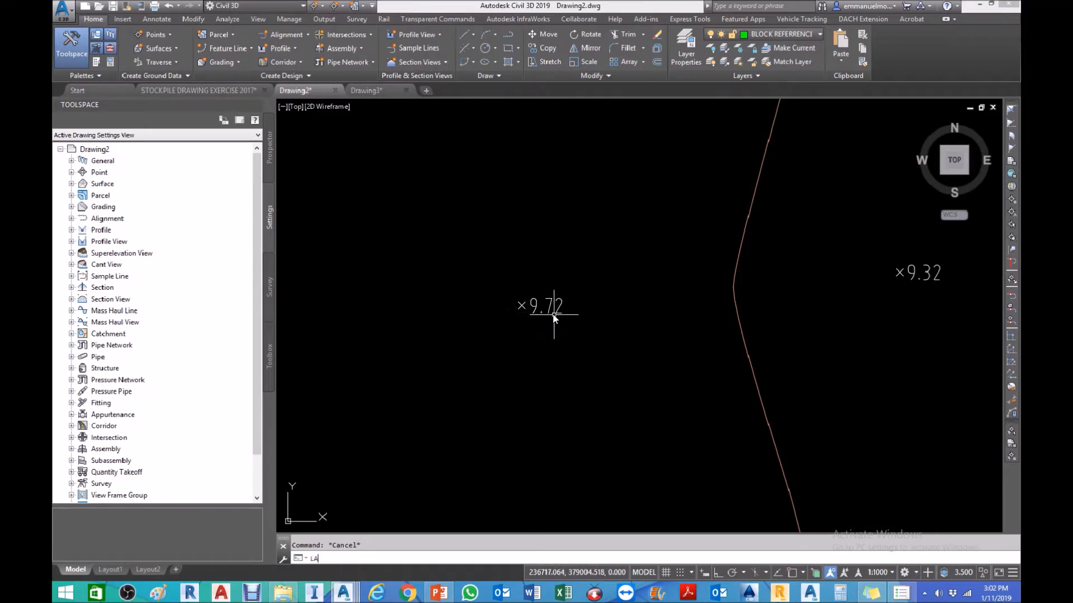
{"action": "type", "text": "LAYOFF"}
{"action": "key", "text": "Return"}
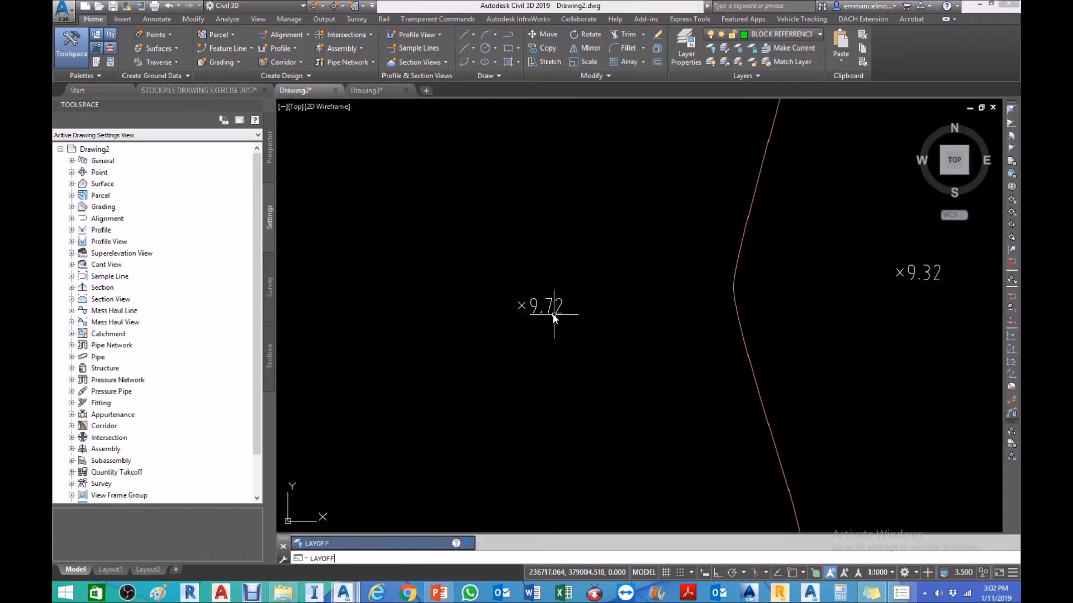
{"action": "left_click", "coordinate": [557, 309]}
{"action": "middle_click_drag", "start_coordinate": [626, 319], "coordinate": [565, 330]}
{"action": "key", "text": "Escape"}
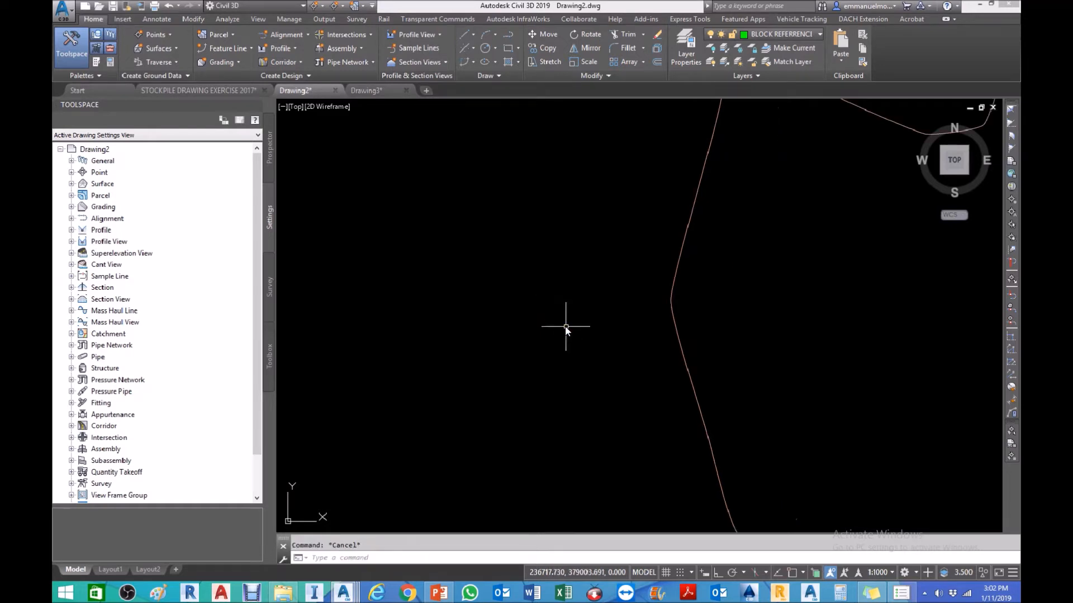
Undo turning off the spot-height layer
{"action": "key", "text": "ctrl+z"}
{"action": "key", "text": "ctrl+z"}
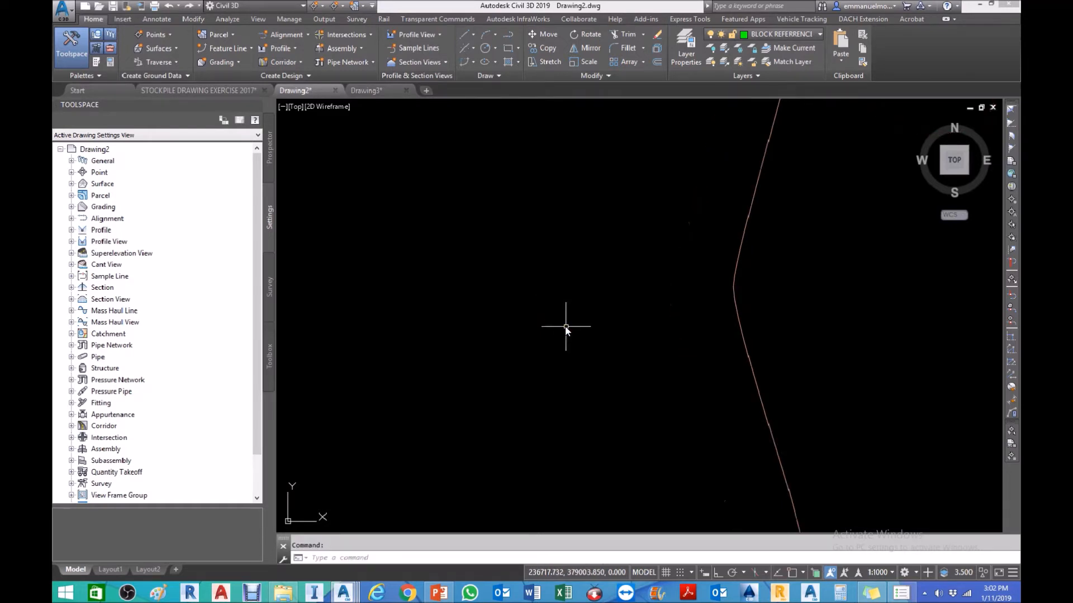
{"action": "key", "text": "Escape"}
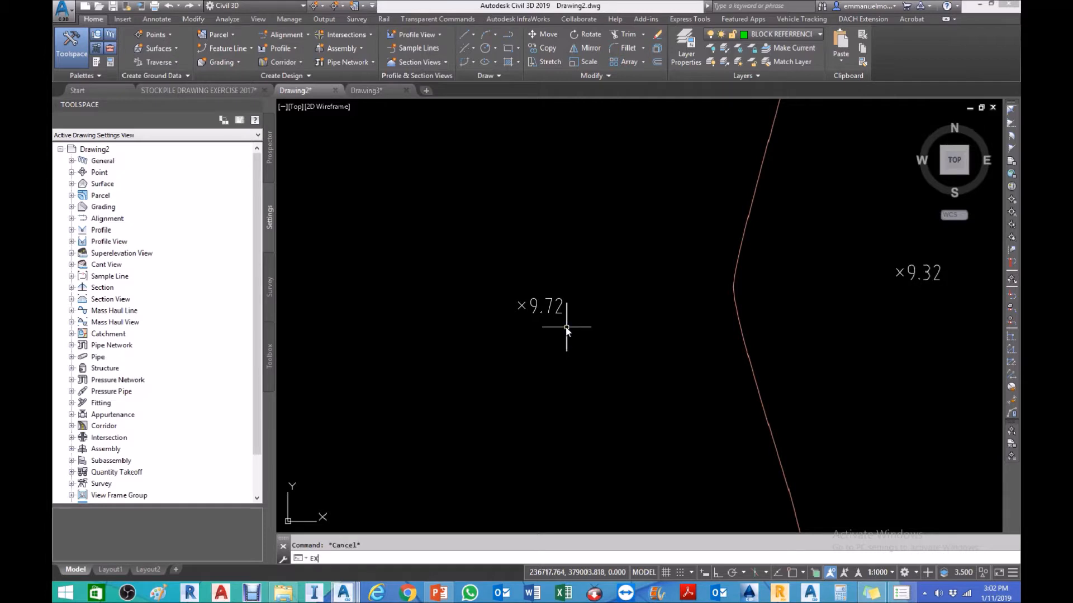
{"action": "key", "text": "BackSpace"}
{"action": "key", "text": "BackSpace"}
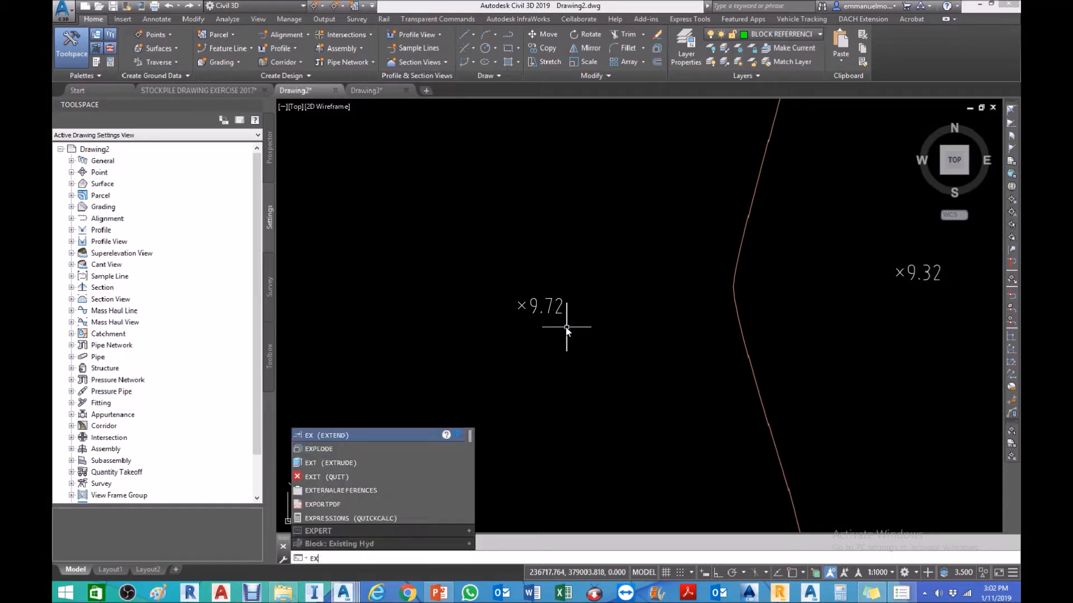
{"action": "type", "text": "PLODE"}
{"action": "key", "text": "Return"}
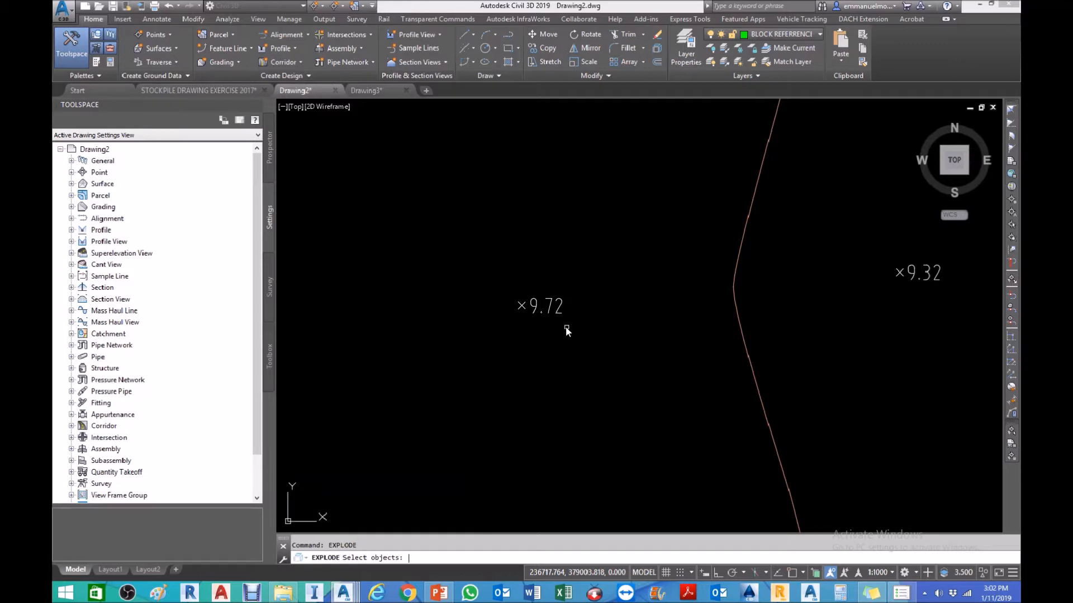
{"action": "key", "text": "Escape"}
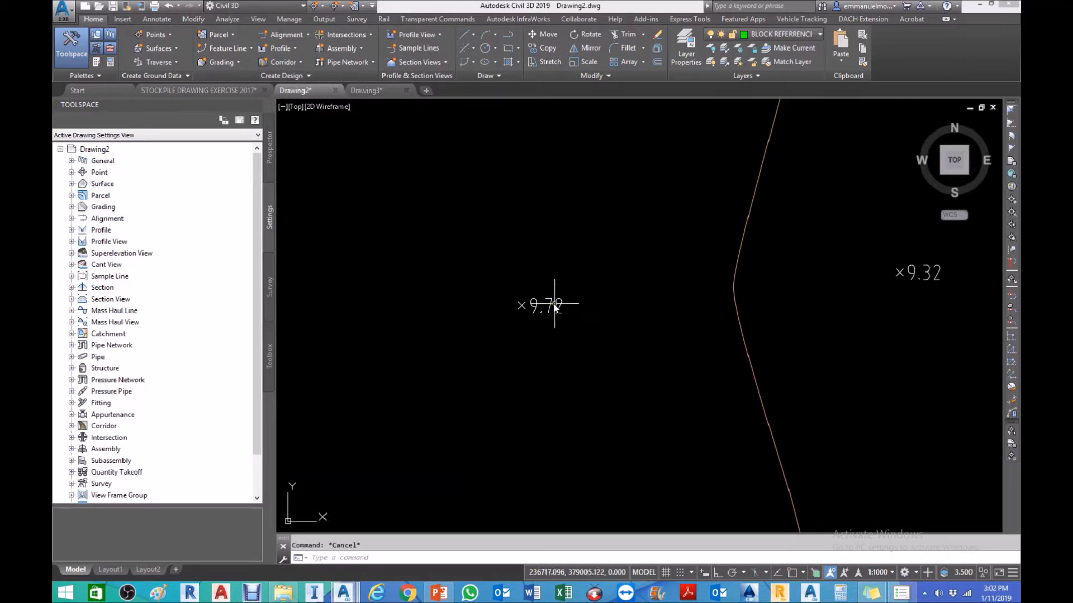
Select the 9.72 spot-height block and all similar blocks across the site, and explode them
{"action": "left_click", "coordinate": [560, 308]}
{"action": "scroll", "coordinate": [596, 296], "scroll_direction": "down", "scroll_amount": 6}
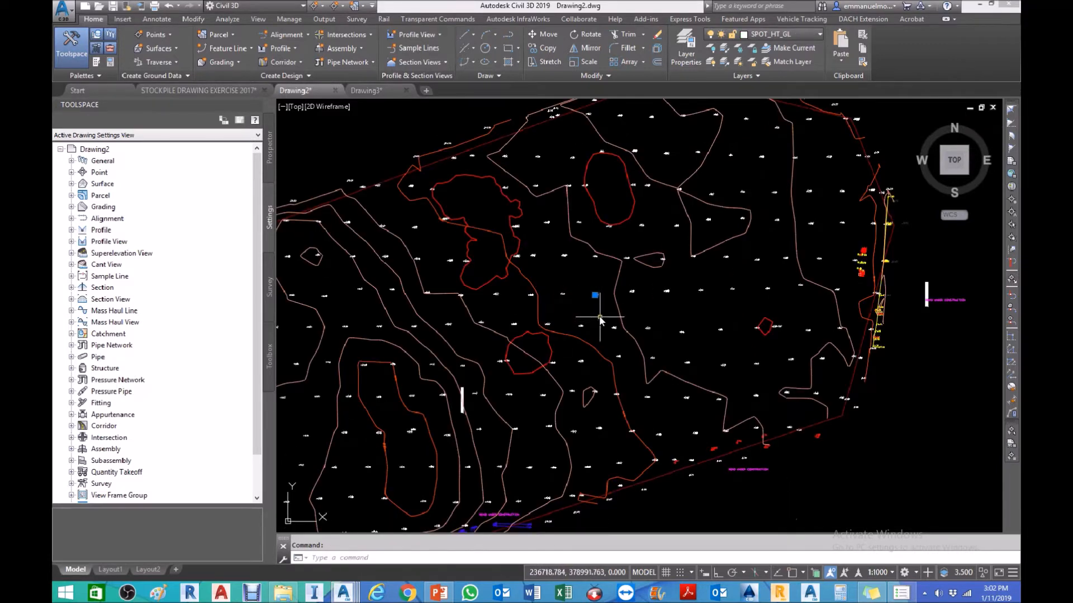
{"action": "right_click", "coordinate": [600, 319]}
{"action": "left_click", "coordinate": [642, 514]}
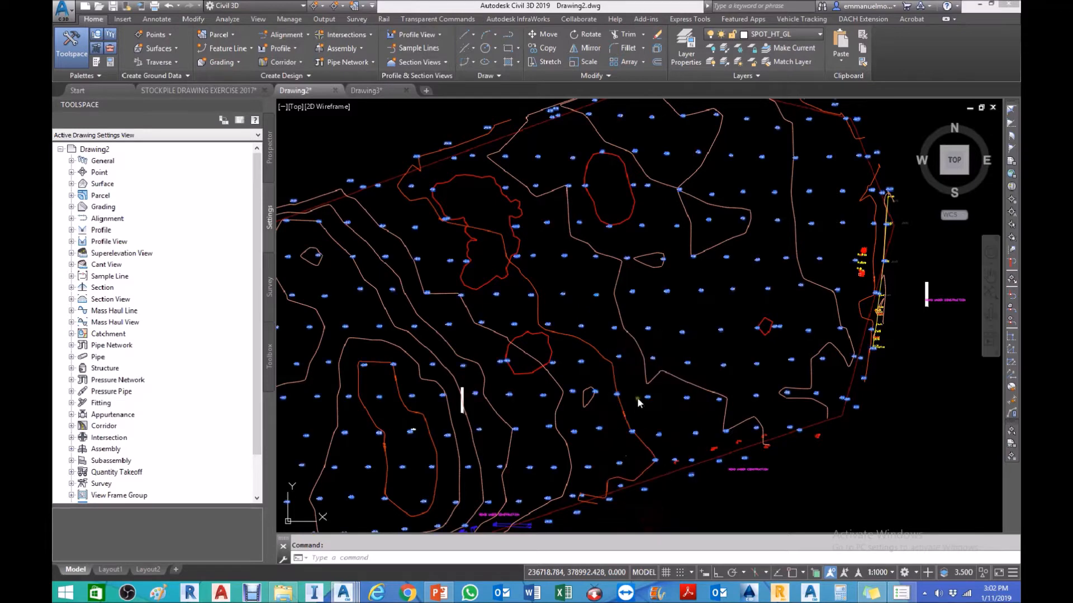
{"action": "type", "text": "EXPLODE"}
{"action": "key", "text": "Return"}
{"action": "scroll", "coordinate": [602, 307], "scroll_direction": "up", "scroll_amount": 8}
{"action": "key", "text": "Escape"}
Check whether the 9.63 elevation text can be selected separately from its cross marker
{"action": "middle_click_drag", "start_coordinate": [471, 268], "coordinate": [570, 315]}
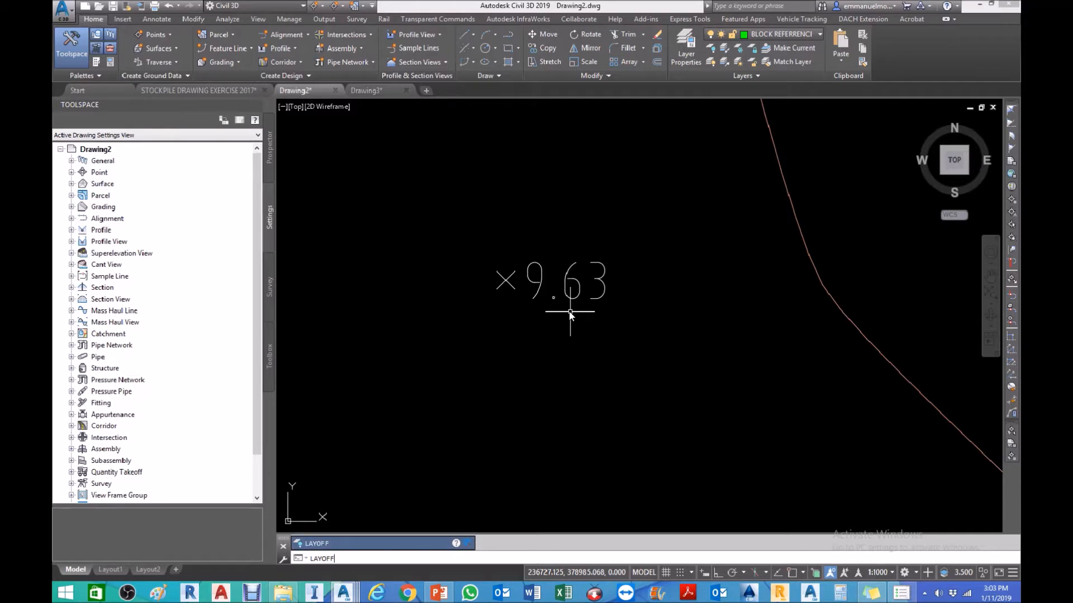
{"action": "key", "text": "Return"}
{"action": "left_click", "coordinate": [571, 297]}
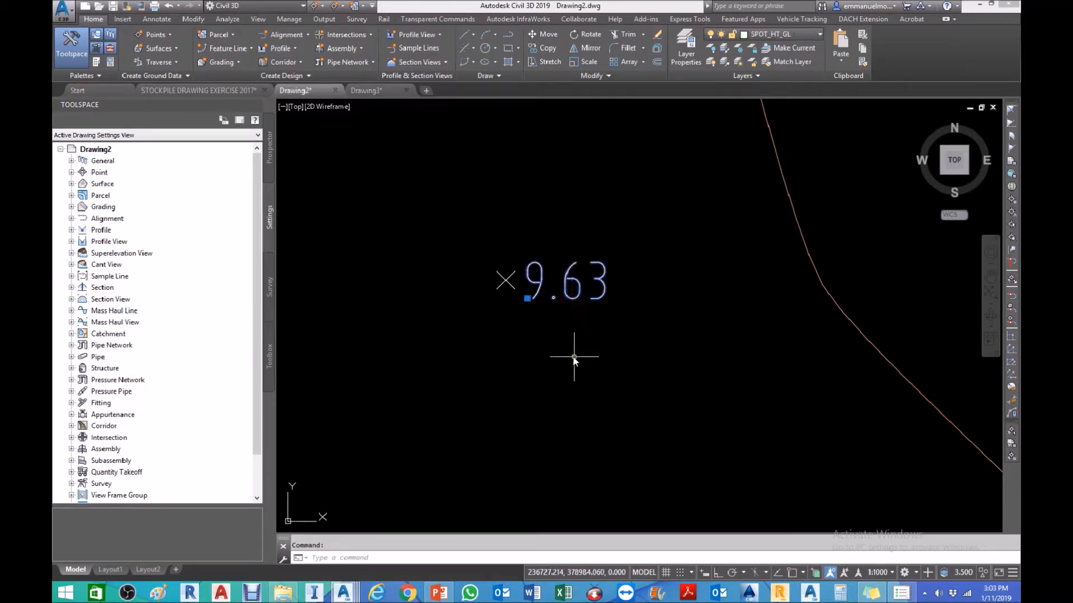
{"action": "key", "text": "Escape"}
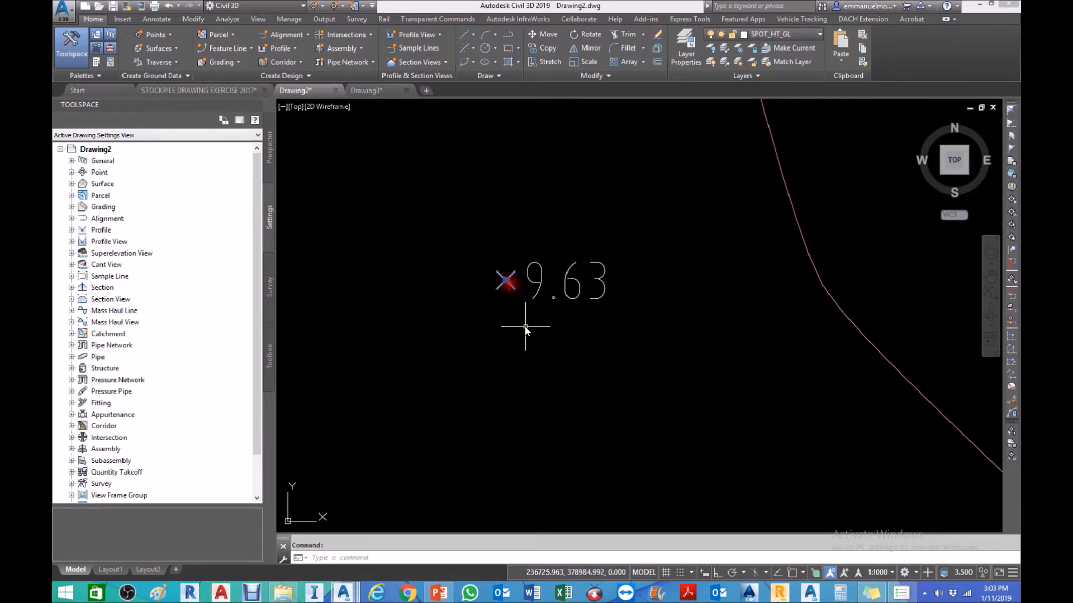
Select the cross marker beside the 9.63 spot height and all matching markers with Select Similar
{"action": "scroll", "coordinate": [525, 329], "scroll_direction": "down", "scroll_amount": 5}
{"action": "right_click", "coordinate": [597, 356]}
{"action": "left_click", "coordinate": [655, 349]}
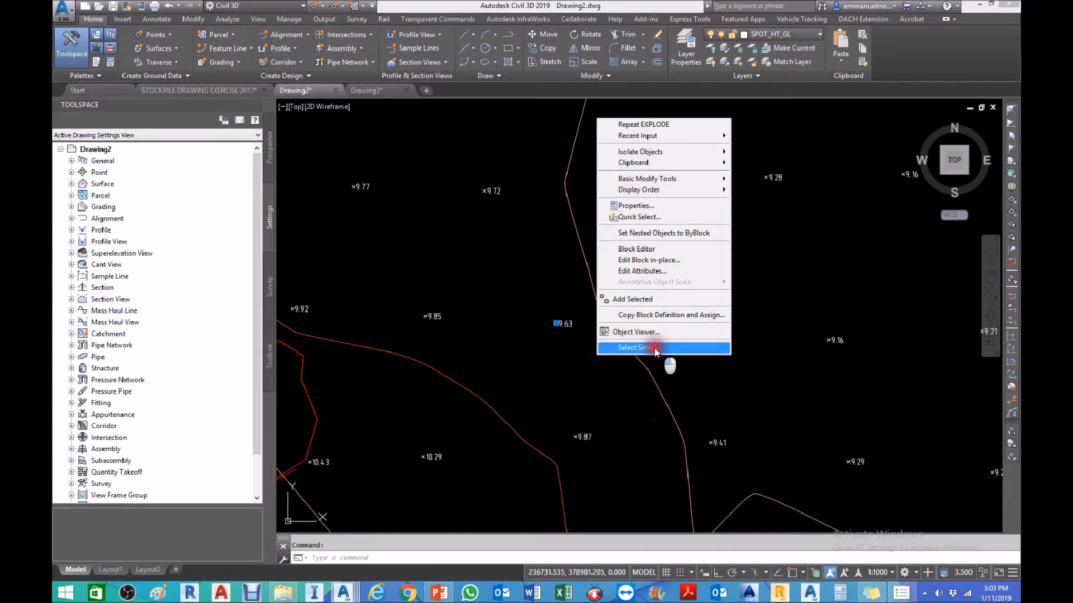
Move the selected cross markers to the BLOCK REFERENCE TO CIVIL 3D SURFACE layer and clear the selection
{"action": "left_click", "coordinate": [782, 34]}
{"action": "scroll", "coordinate": [786, 132], "scroll_direction": "up", "scroll_amount": 3}
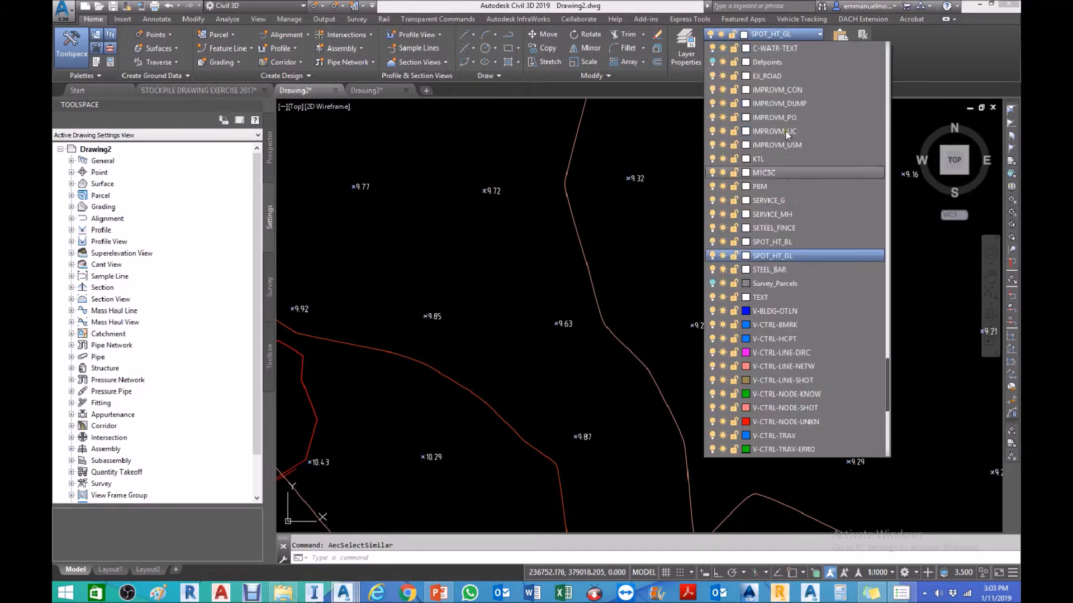
{"action": "left_click_drag", "start_coordinate": [886, 340], "coordinate": [873, 44]}
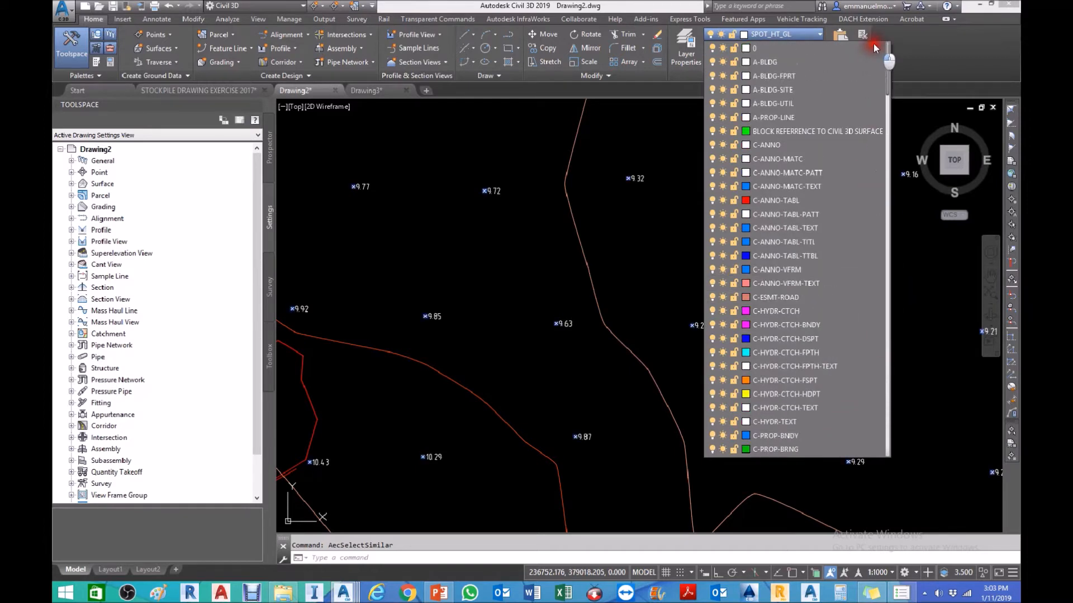
{"action": "left_click", "coordinate": [811, 128]}
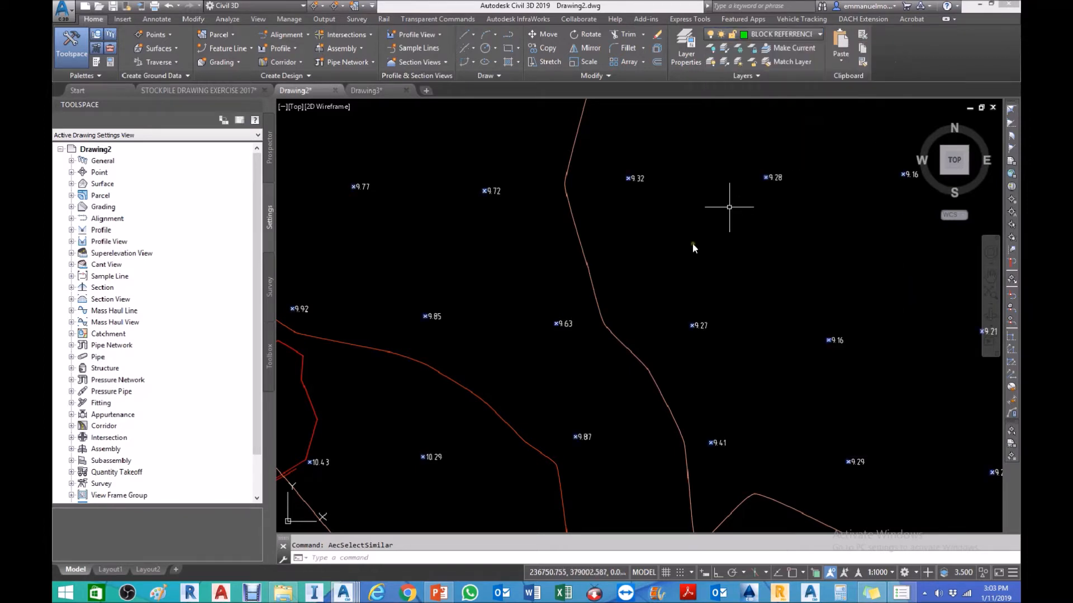
{"action": "scroll", "coordinate": [555, 323], "scroll_direction": "up", "scroll_amount": 8}
{"action": "key", "text": "Escape"}
Check which layer the cross marker beside the 9.63 spot height is on
{"action": "scroll", "coordinate": [545, 335], "scroll_direction": "up", "scroll_amount": 2}
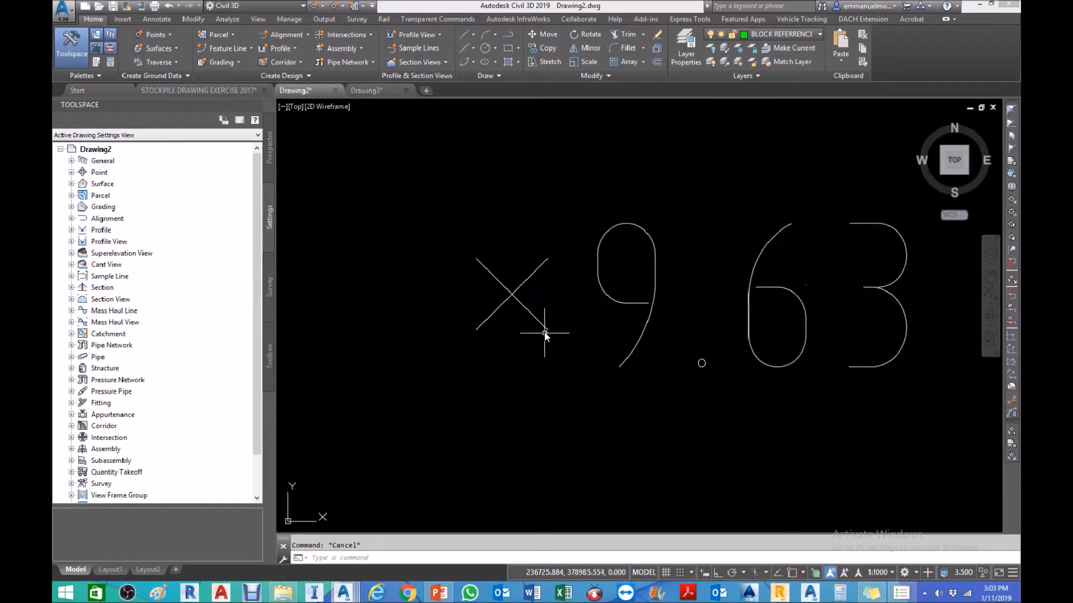
{"action": "left_click", "coordinate": [541, 323]}
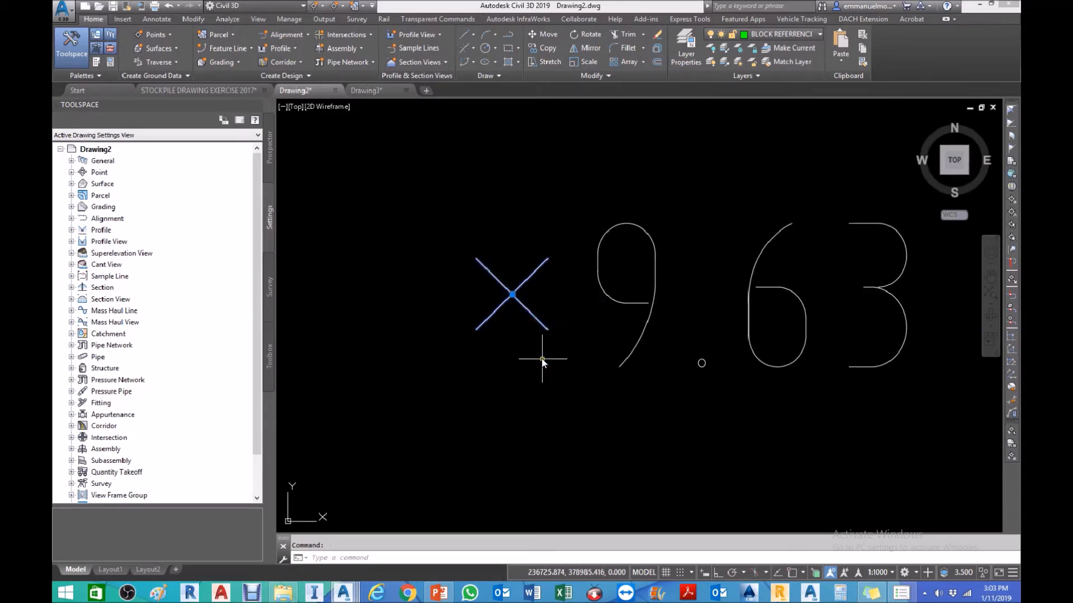
{"action": "key", "text": "Escape"}
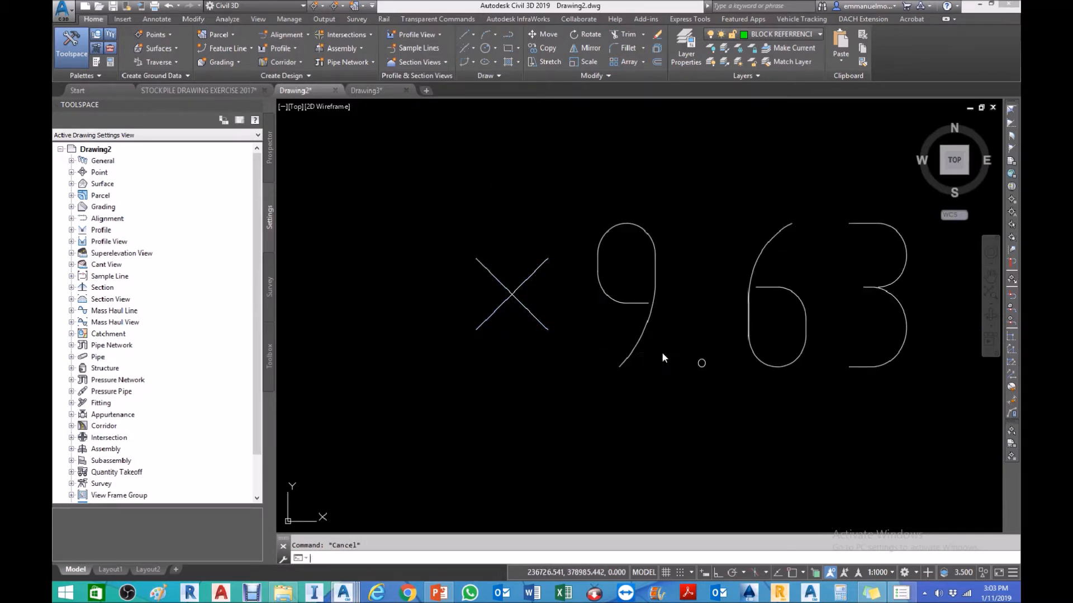
Turn off the SPOT_HT_GL layer with LAYOFF by picking the 9.63 elevation text
{"action": "type", "text": "LAYOFF"}
{"action": "key", "text": "Return"}
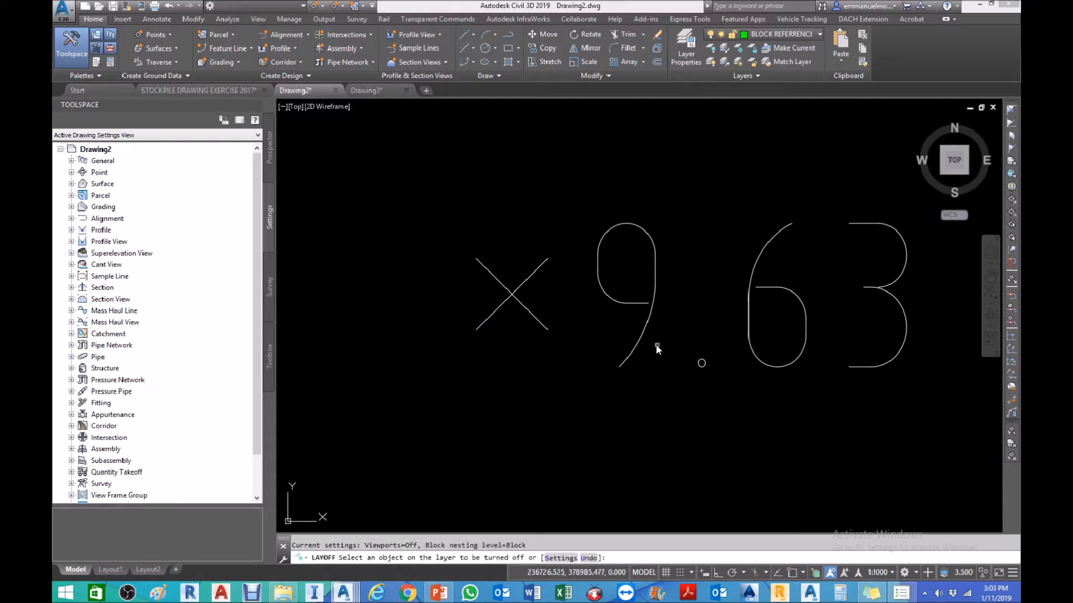
{"action": "left_click", "coordinate": [645, 329]}
{"action": "scroll", "coordinate": [645, 327], "scroll_direction": "down", "scroll_amount": 6}
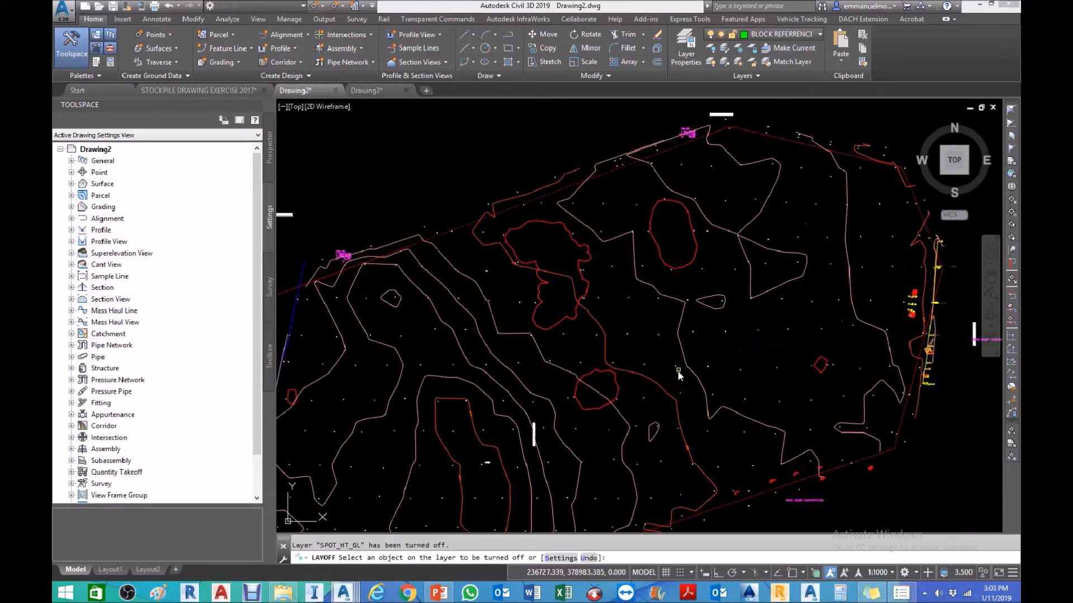
Turn off the SERVICE_G layer with LAYOFF by picking the 10.87 text below the southern site boundary
{"action": "scroll", "coordinate": [495, 442], "scroll_direction": "up", "scroll_amount": 10}
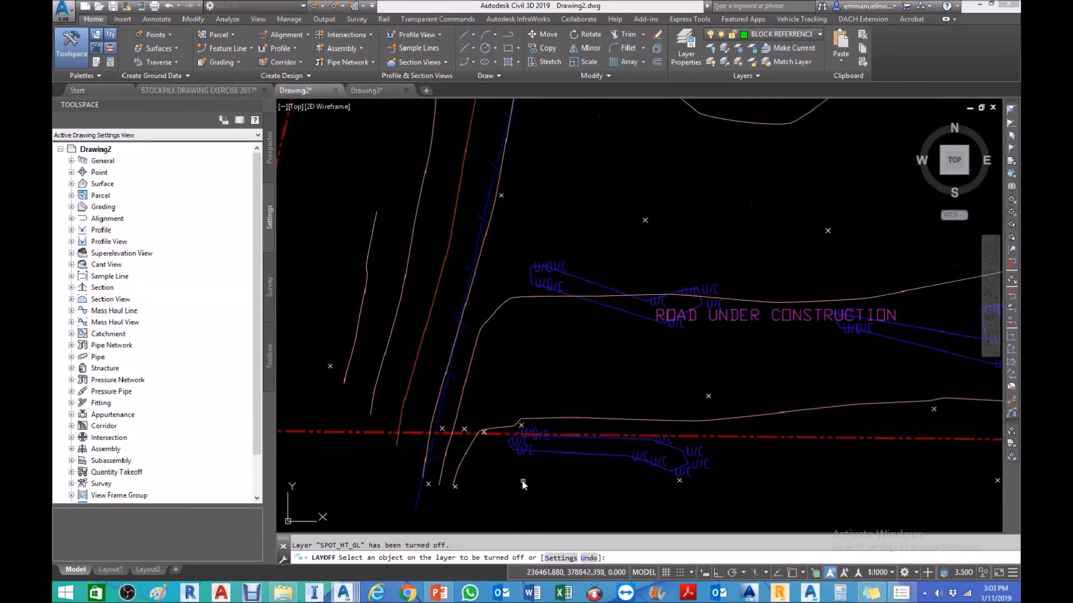
{"action": "scroll", "coordinate": [427, 427], "scroll_direction": "down", "scroll_amount": 3}
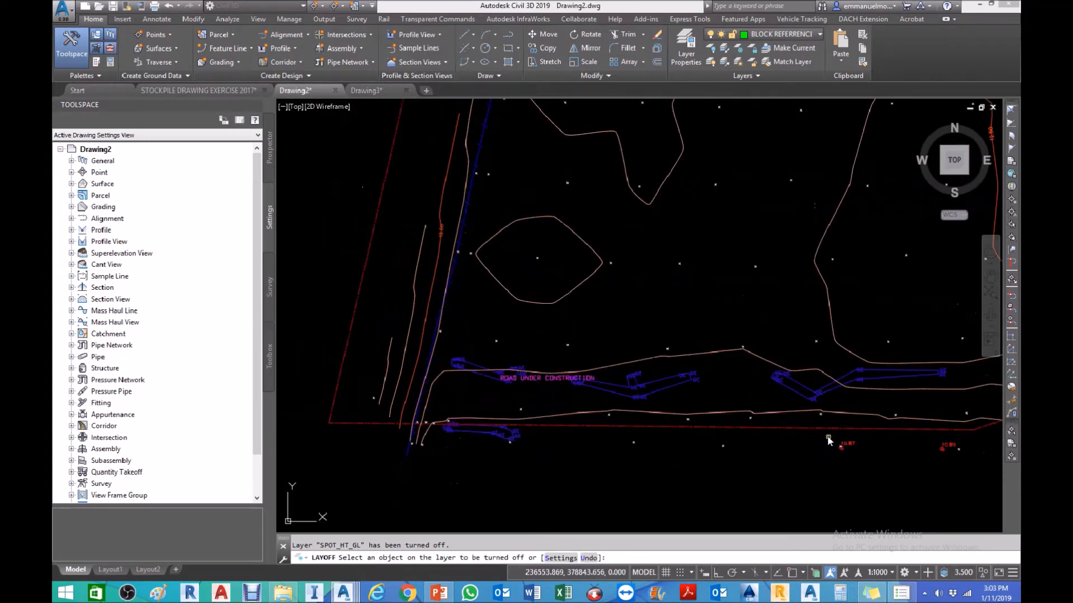
{"action": "scroll", "coordinate": [822, 442], "scroll_direction": "up", "scroll_amount": 8}
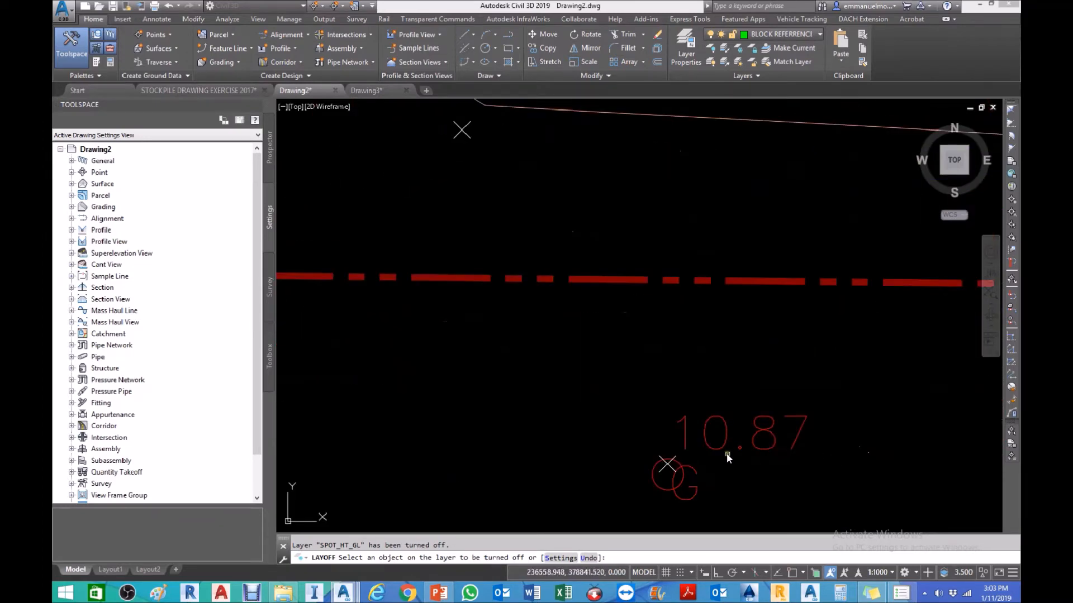
{"action": "left_click", "coordinate": [727, 457]}
Examine the site boundary and interior for remaining spot-height labels and cross markers, and end LAYOFF
{"action": "scroll", "coordinate": [719, 447], "scroll_direction": "down", "scroll_amount": 5}
{"action": "middle_click_drag", "start_coordinate": [811, 364], "coordinate": [589, 460]}
{"action": "scroll", "coordinate": [608, 460], "scroll_direction": "down", "scroll_amount": 4}
{"action": "scroll", "coordinate": [873, 383], "scroll_direction": "up", "scroll_amount": 6}
{"action": "middle_click_drag", "start_coordinate": [873, 384], "coordinate": [615, 504]}
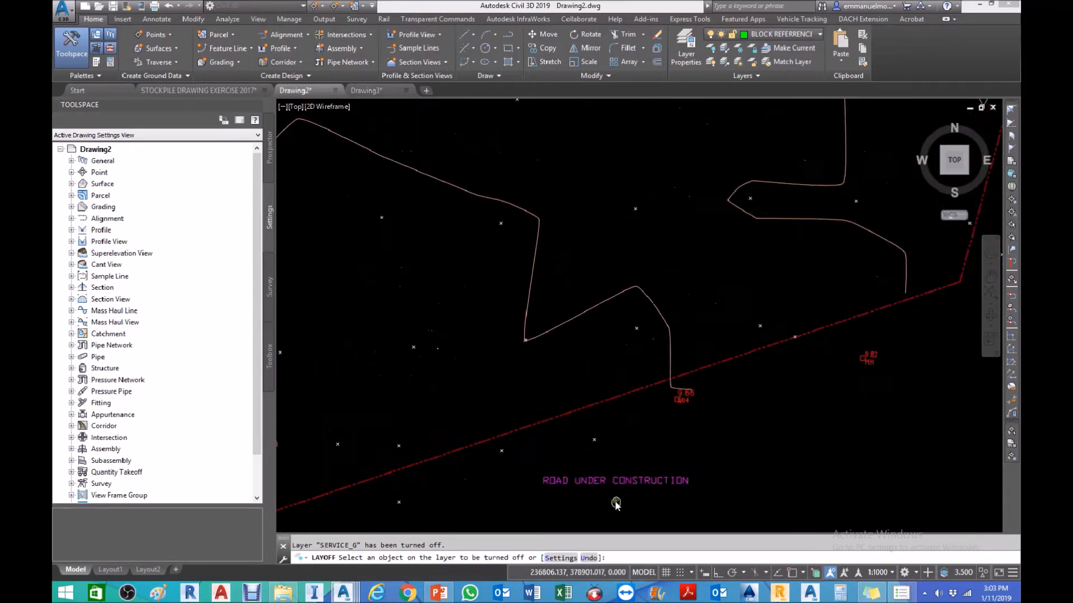
{"action": "scroll", "coordinate": [613, 495], "scroll_direction": "down", "scroll_amount": 5}
{"action": "scroll", "coordinate": [721, 328], "scroll_direction": "up", "scroll_amount": 6}
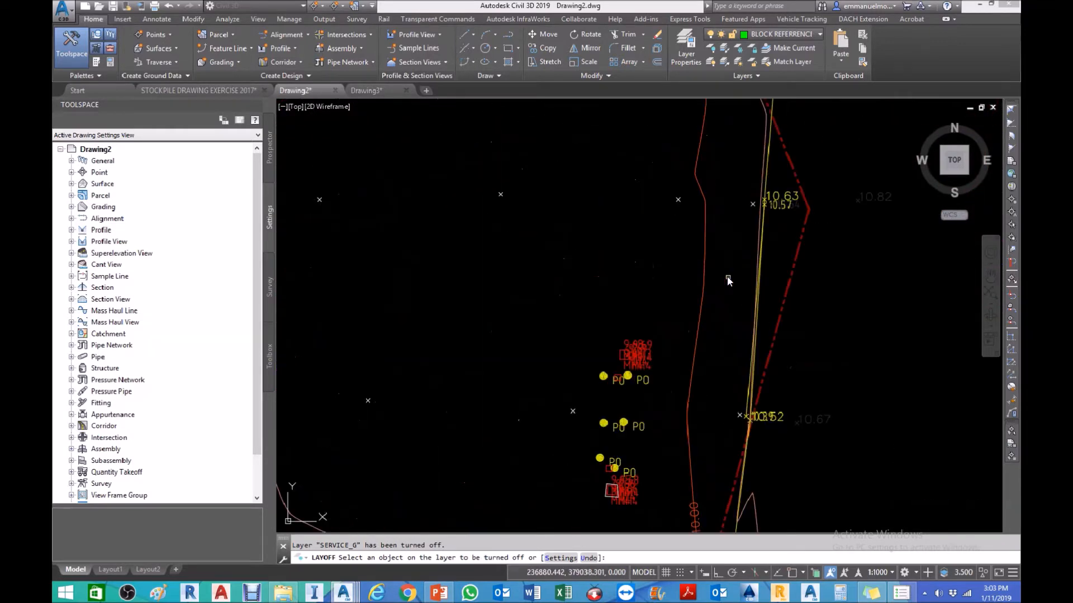
{"action": "scroll", "coordinate": [725, 286], "scroll_direction": "down", "scroll_amount": 6}
{"action": "middle_click_drag", "start_coordinate": [474, 288], "coordinate": [826, 310]}
{"action": "scroll", "coordinate": [503, 301], "scroll_direction": "up", "scroll_amount": 7}
{"action": "scroll", "coordinate": [530, 304], "scroll_direction": "down", "scroll_amount": 8}
{"action": "middle_click_drag", "start_coordinate": [529, 406], "coordinate": [529, 220]}
{"action": "scroll", "coordinate": [547, 367], "scroll_direction": "up", "scroll_amount": 6}
{"action": "scroll", "coordinate": [522, 472], "scroll_direction": "up", "scroll_amount": 2}
{"action": "middle_click_drag", "start_coordinate": [503, 495], "coordinate": [564, 402]}
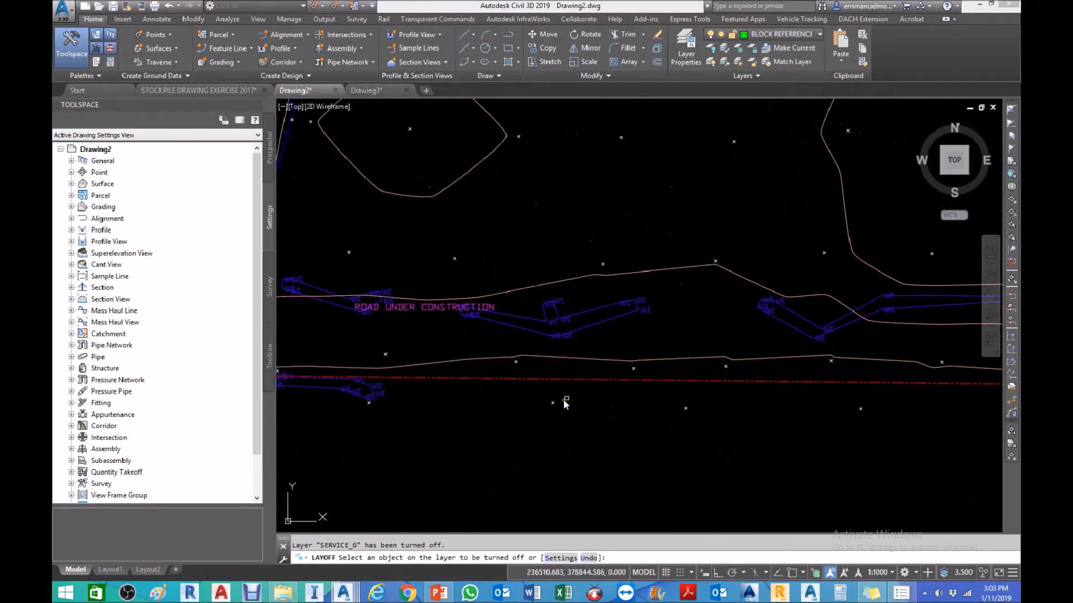
{"action": "scroll", "coordinate": [559, 404], "scroll_direction": "up", "scroll_amount": 2}
{"action": "key", "text": "Escape"}
{"action": "key", "text": "Escape"}
Select a cross marker just south of the site boundary and all matching markers with Select Similar, and copy them
{"action": "left_click", "coordinate": [562, 398]}
{"action": "left_click", "coordinate": [506, 438]}
{"action": "right_click", "coordinate": [505, 424]}
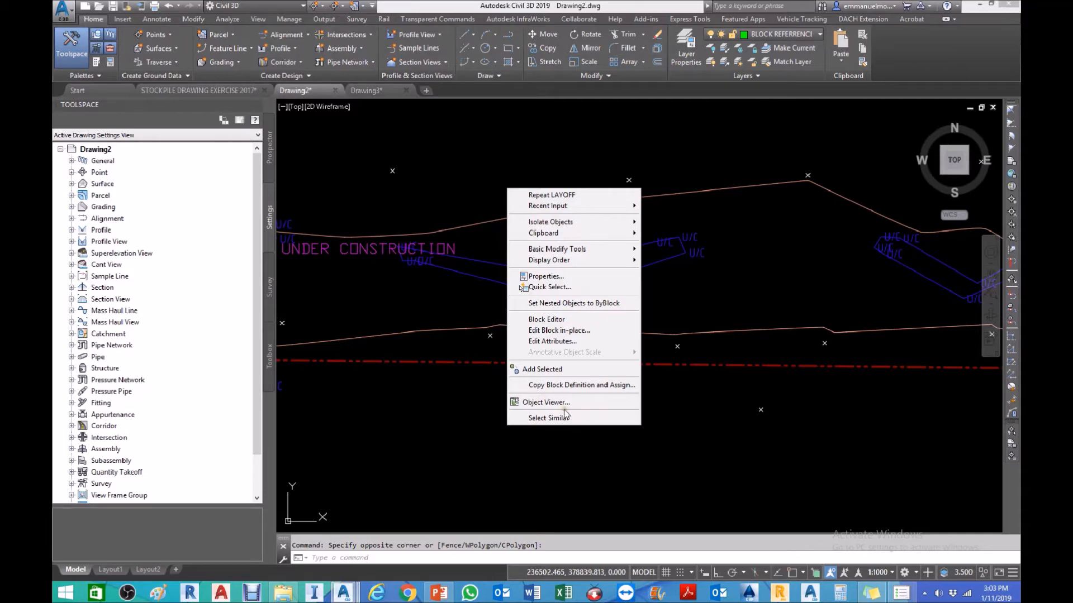
{"action": "mouse_move", "coordinate": [606, 237]}
{"action": "left_click", "coordinate": [578, 418]}
{"action": "scroll", "coordinate": [575, 361], "scroll_direction": "down", "scroll_amount": 5}
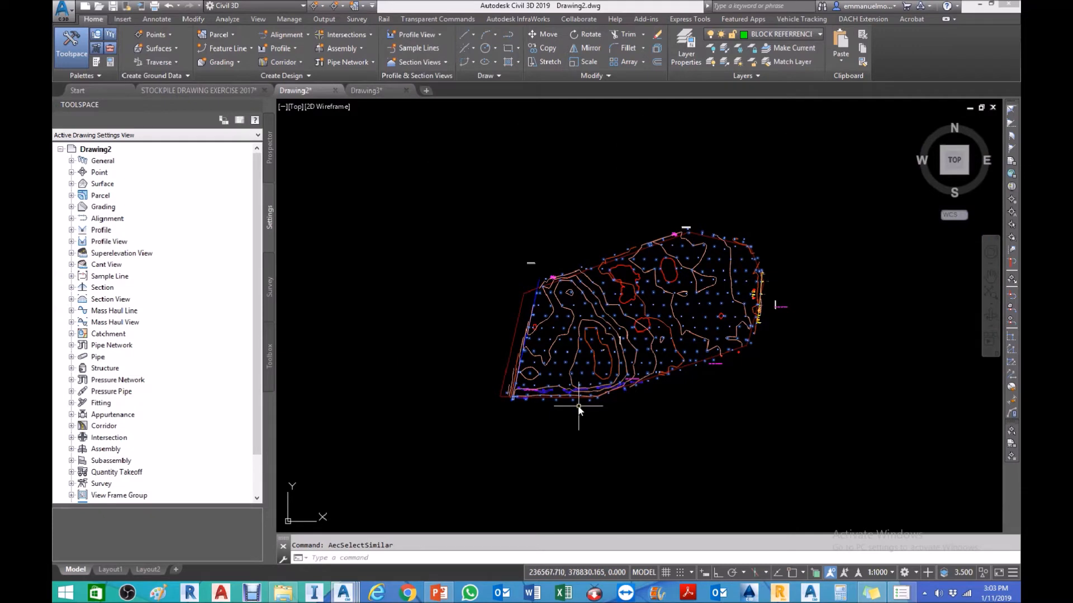
{"action": "key", "text": "ctrl+c"}
Create a new drawing and paste the copied cross markers into it at their original coordinates
{"action": "left_click", "coordinate": [425, 90]}
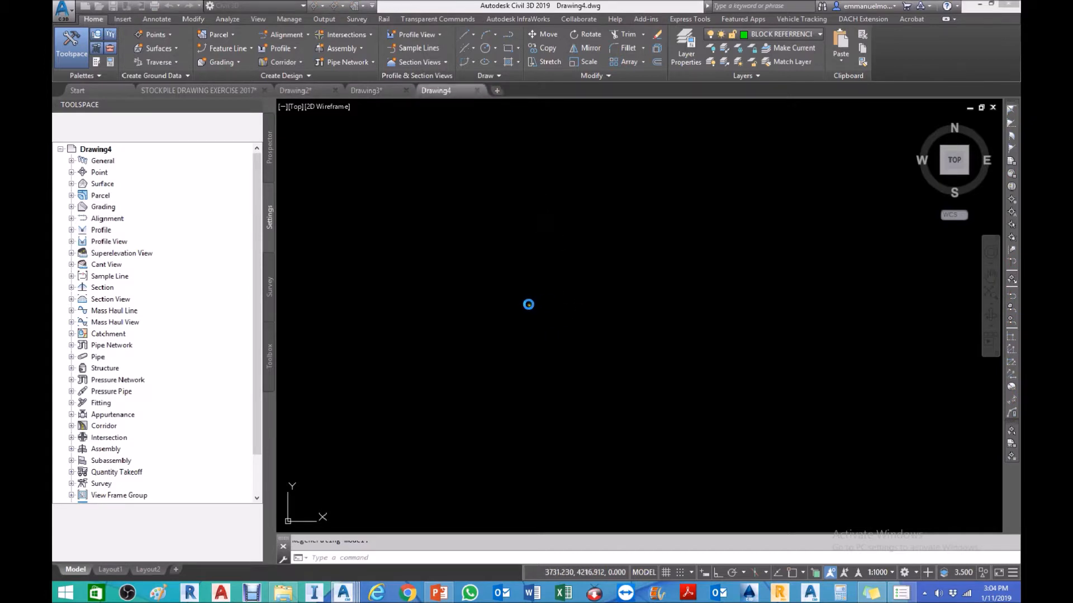
{"action": "right_click", "coordinate": [559, 193]}
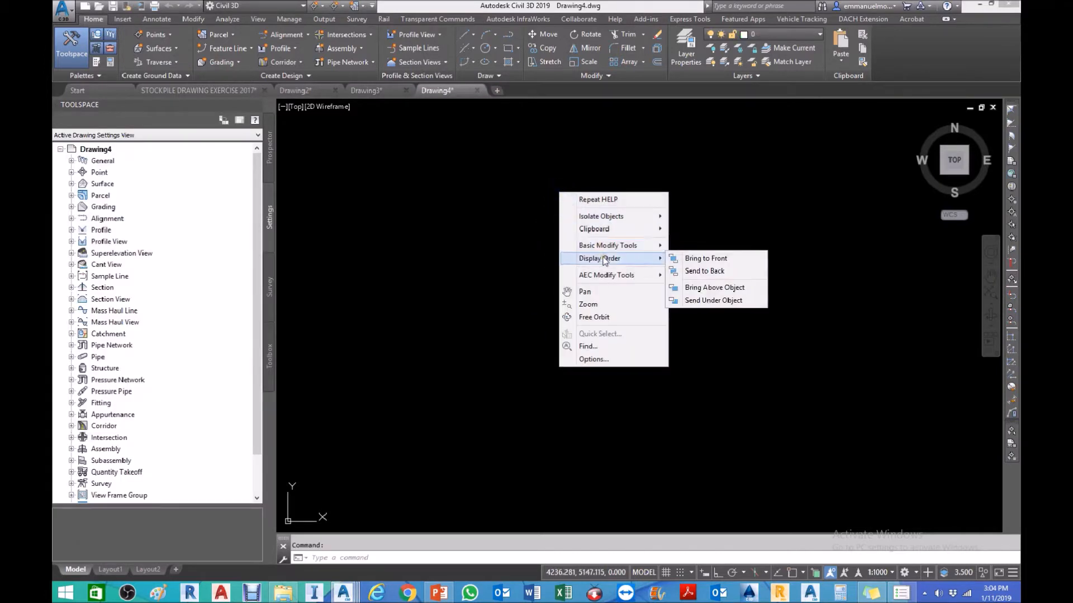
{"action": "mouse_move", "coordinate": [624, 228]}
{"action": "left_click", "coordinate": [706, 291]}
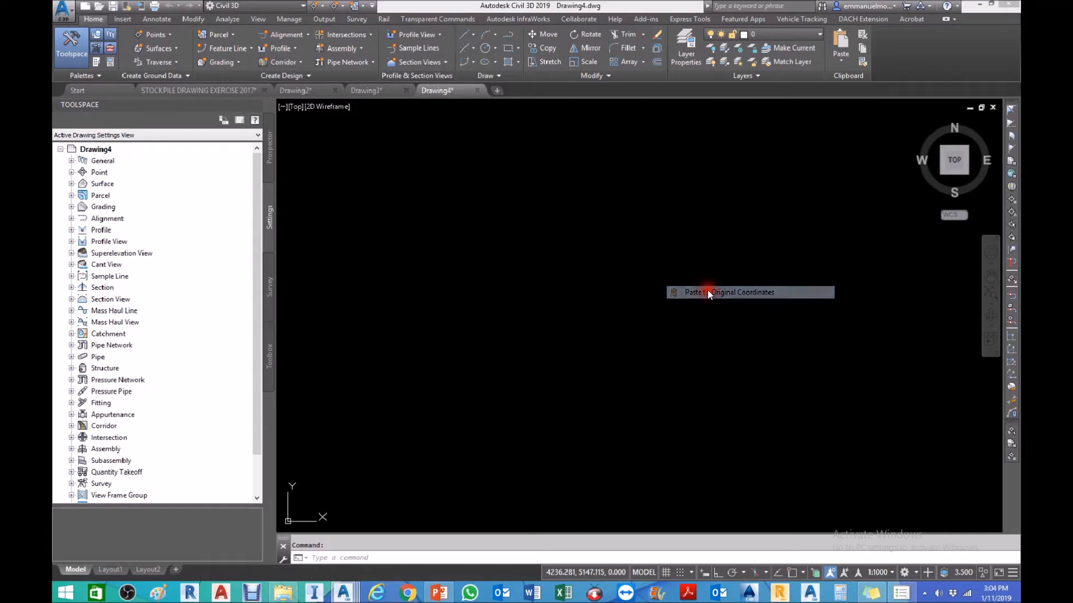
{"action": "type", "text": "z"}
{"action": "key", "text": "Return"}
{"action": "type", "text": "e"}
{"action": "key", "text": "Return"}
{"action": "key", "text": "Escape"}
{"action": "scroll", "coordinate": [722, 390], "scroll_direction": "up", "scroll_amount": 4}
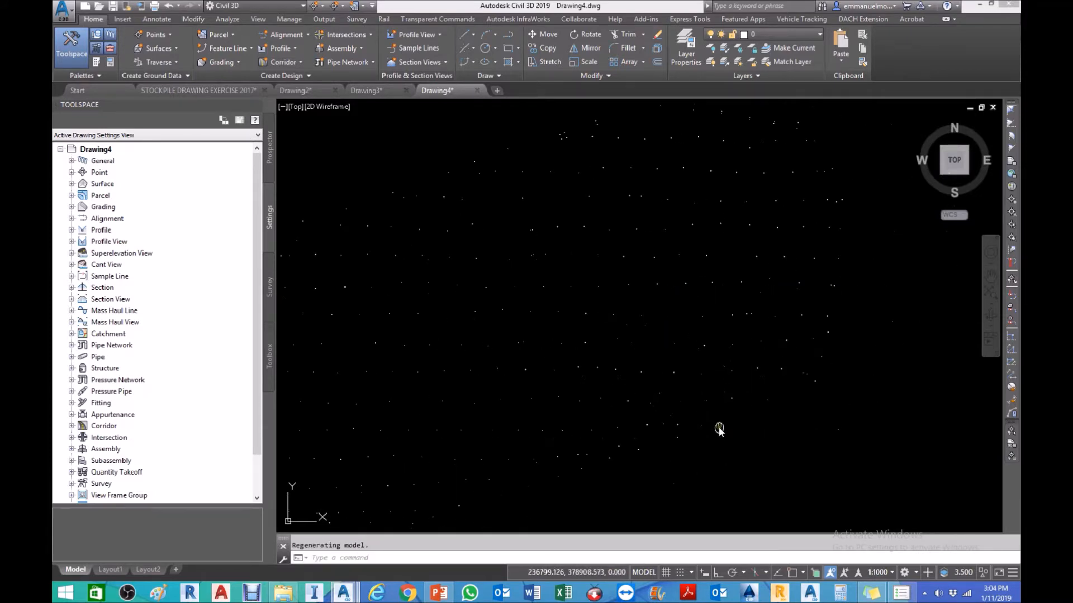
{"action": "scroll", "coordinate": [787, 377], "scroll_direction": "down", "scroll_amount": 3}
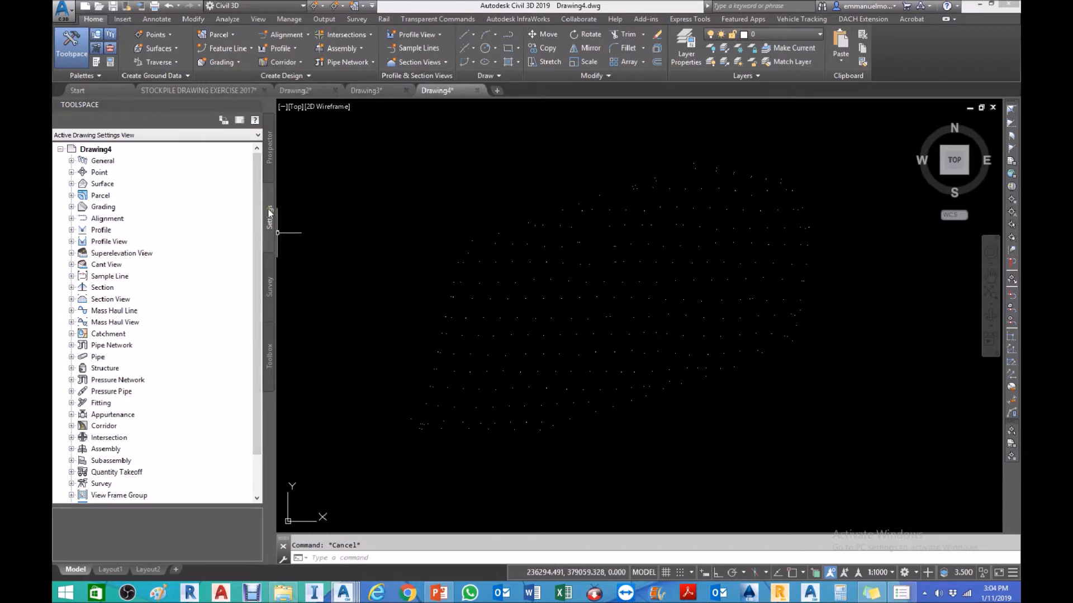
Start a new TIN surface and name it STOCKPILE 7
{"action": "left_click", "coordinate": [271, 172]}
{"action": "right_click", "coordinate": [103, 184]}
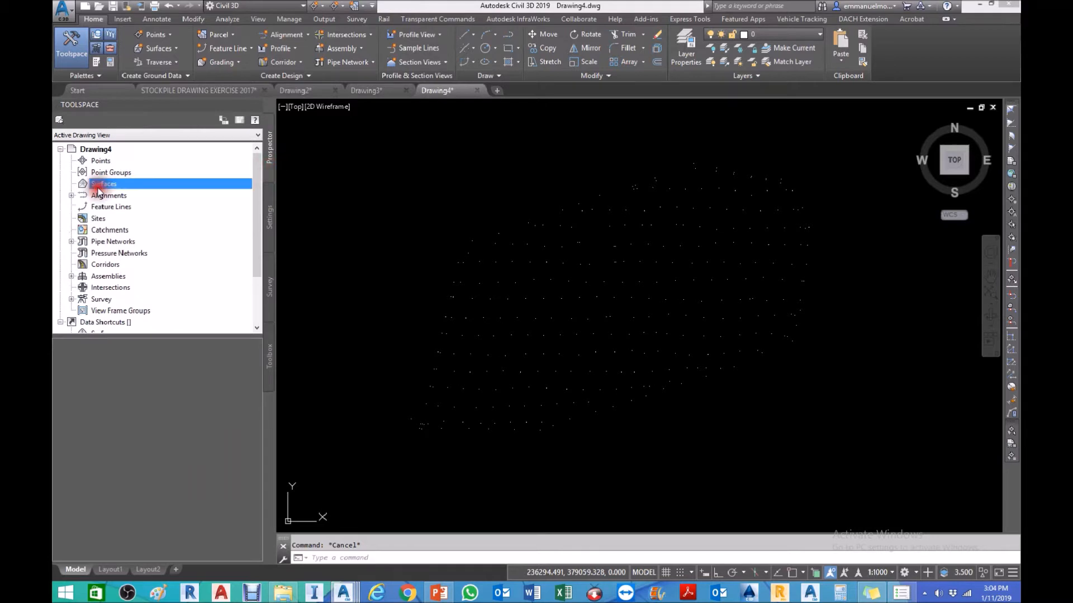
{"action": "left_click", "coordinate": [134, 194]}
{"action": "left_click", "coordinate": [543, 230]}
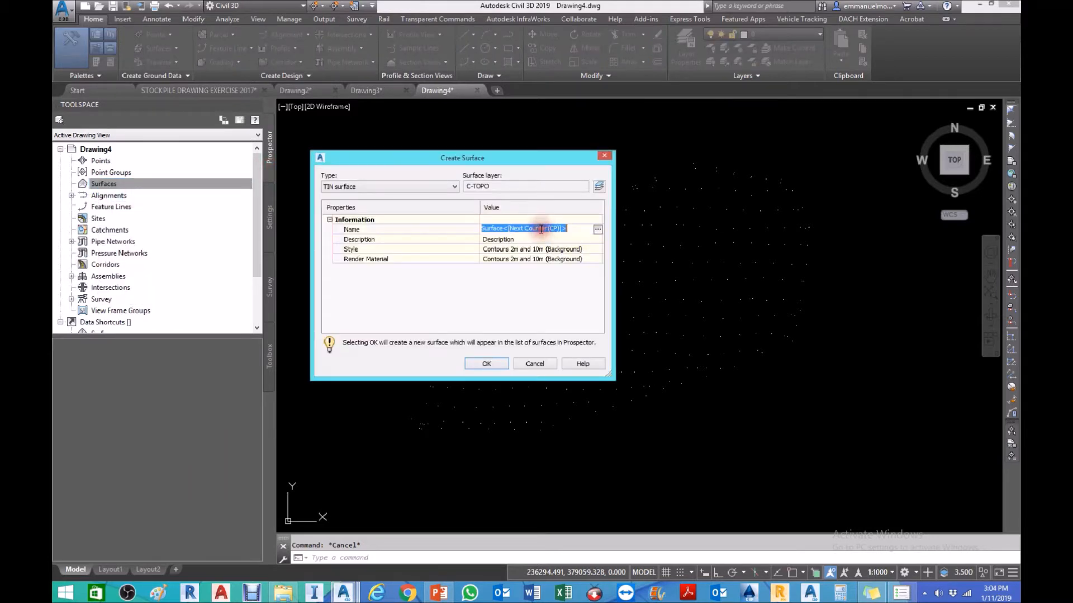
{"action": "type", "text": "STOCKPILE 7"}
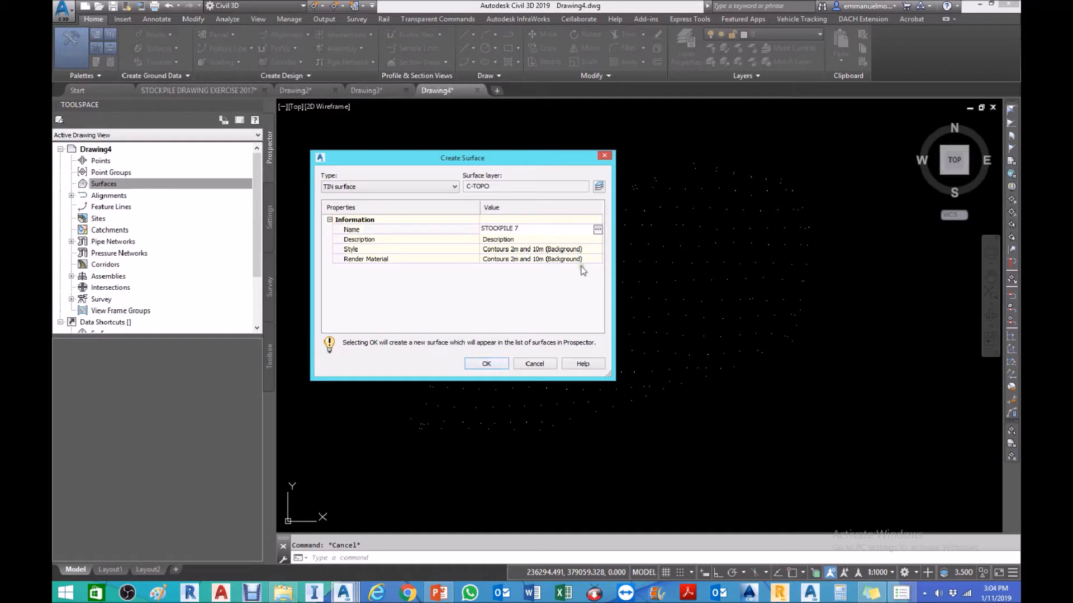
Set the surface's render material to Sitework.Paving - Surfacing.Asphalt and create the surface
{"action": "left_click", "coordinate": [596, 259]}
{"action": "left_click", "coordinate": [597, 260]}
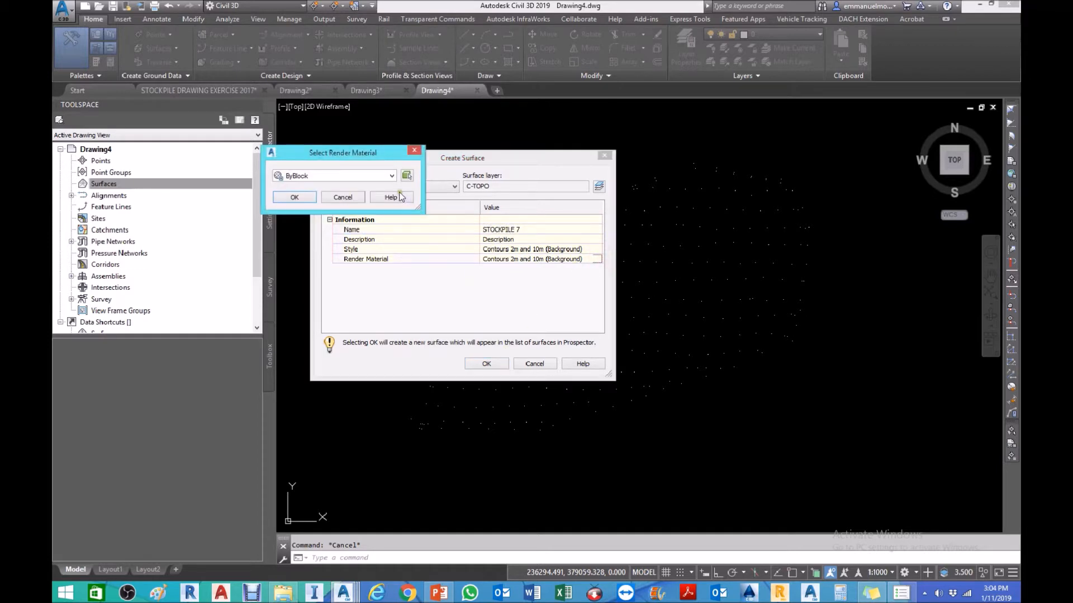
{"action": "left_click", "coordinate": [371, 176]}
{"action": "left_click", "coordinate": [347, 223]}
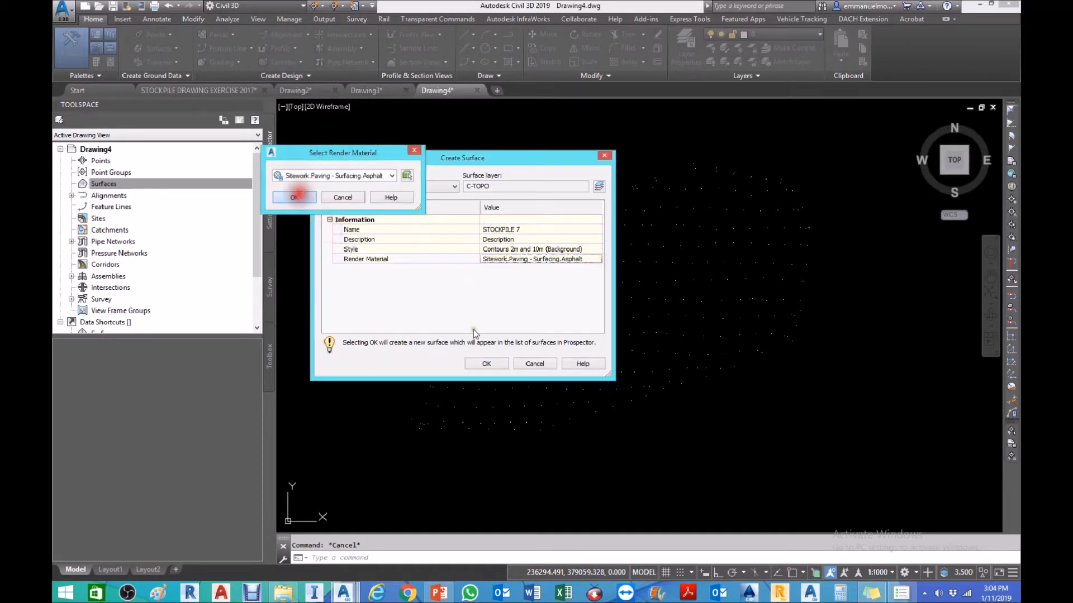
{"action": "left_click", "coordinate": [310, 196]}
{"action": "left_click", "coordinate": [498, 363]}
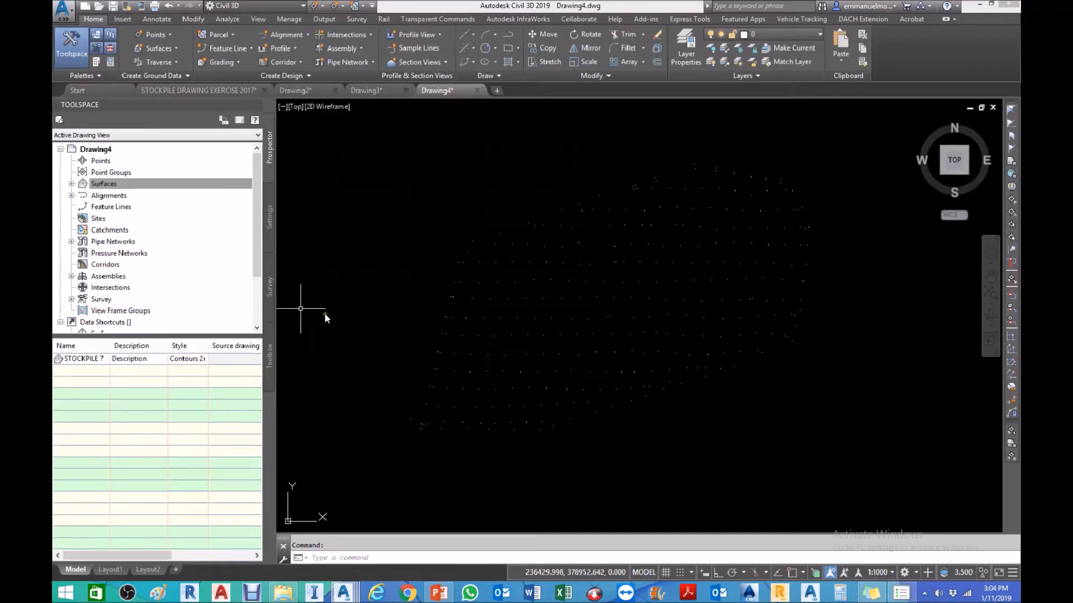
Start adding drawing objects to the STOCKPILE 7 surface definition with blocks as the object type
{"action": "left_click", "coordinate": [71, 184]}
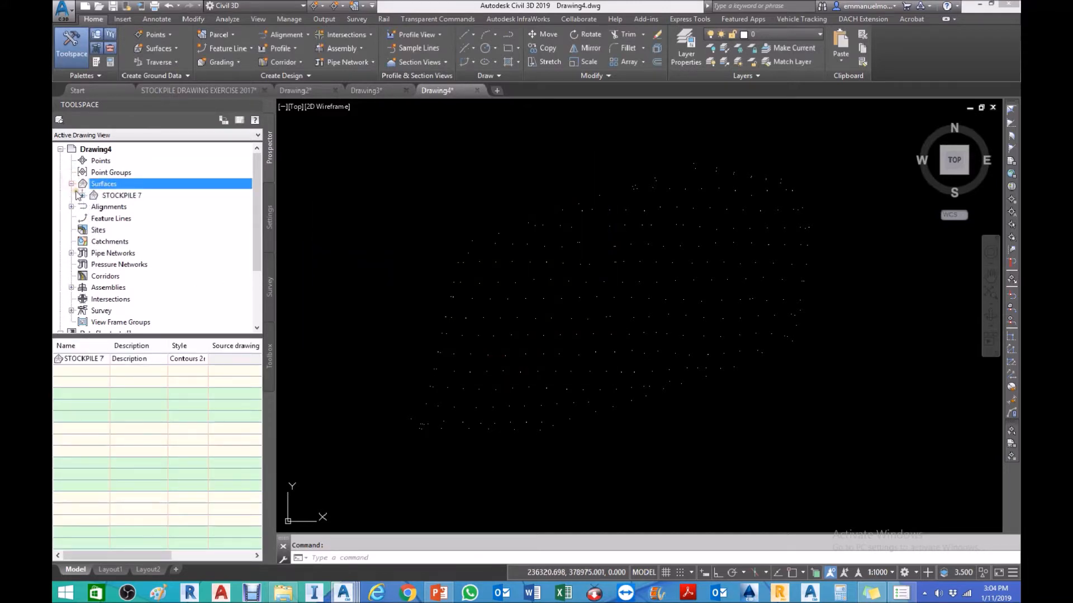
{"action": "left_click", "coordinate": [83, 195]}
{"action": "left_click", "coordinate": [93, 230]}
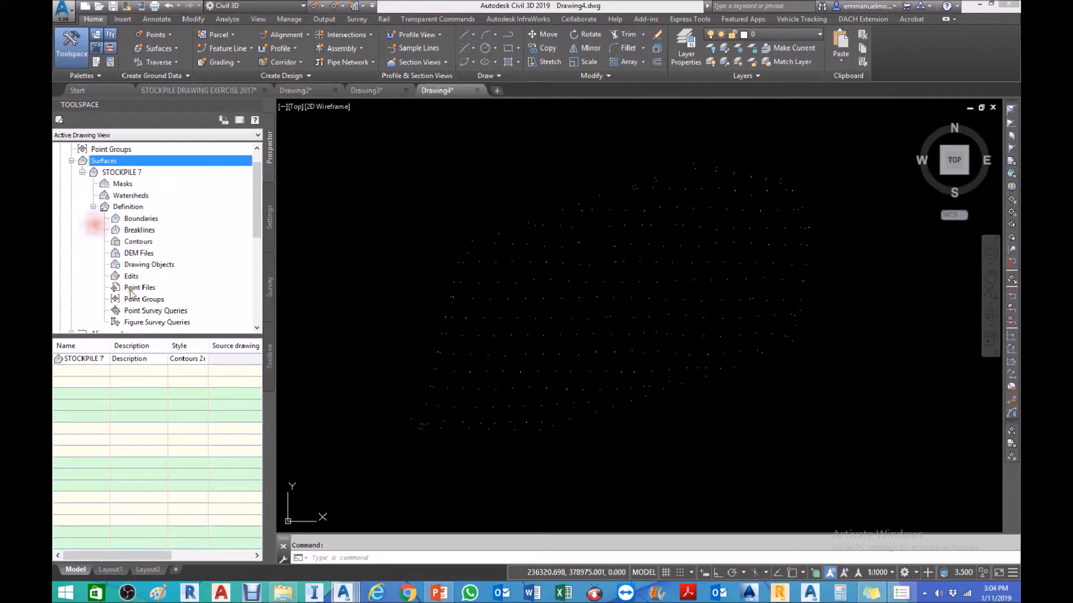
{"action": "left_click", "coordinate": [153, 267]}
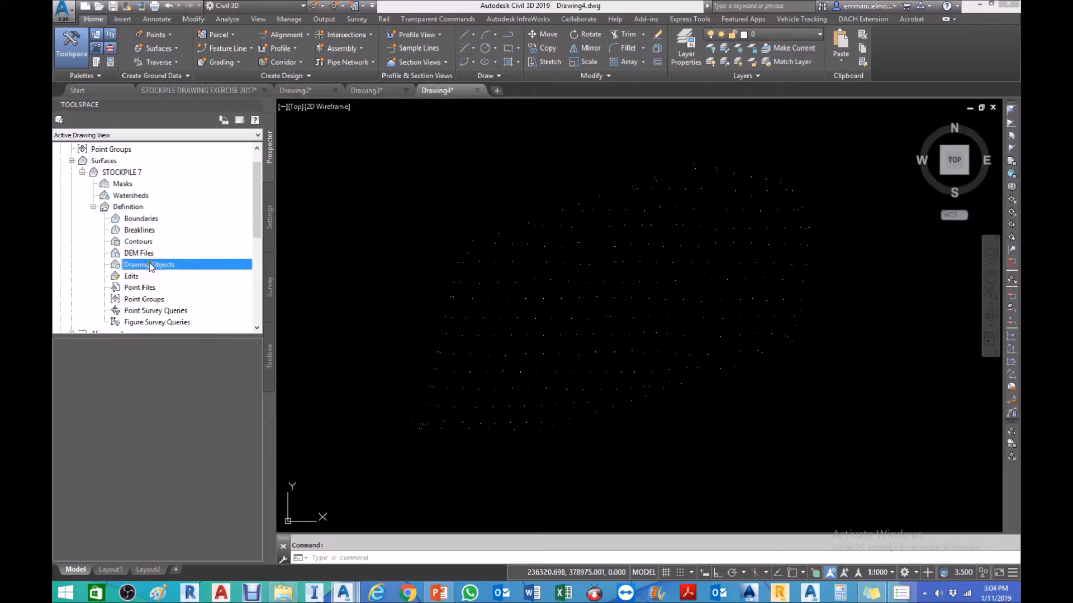
{"action": "right_click", "coordinate": [151, 265]}
{"action": "left_click", "coordinate": [181, 271]}
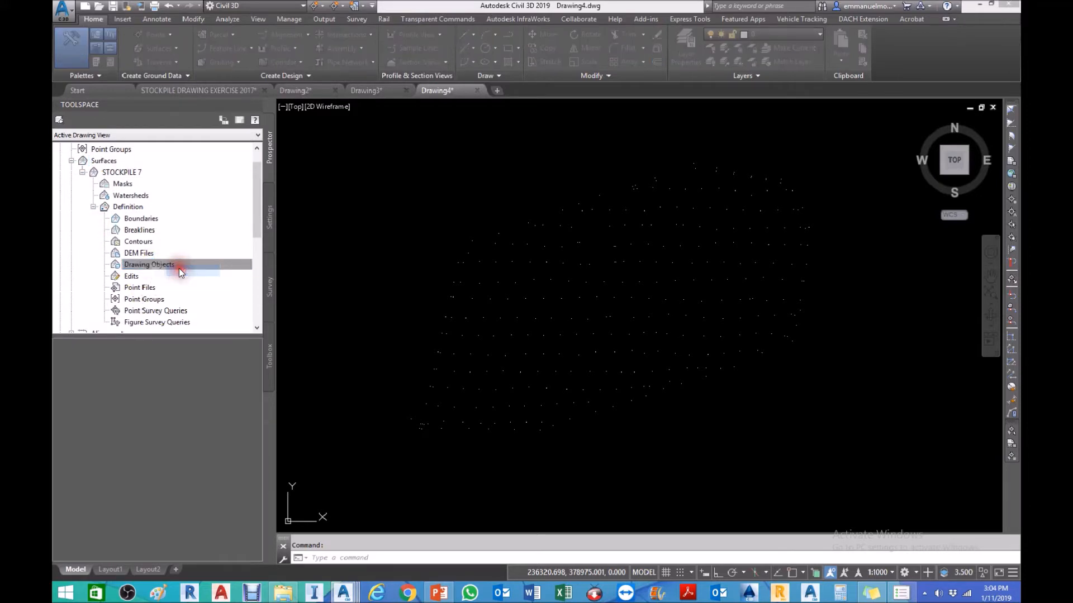
{"action": "left_click", "coordinate": [578, 276]}
{"action": "left_click", "coordinate": [552, 304]}
{"action": "left_click", "coordinate": [556, 337]}
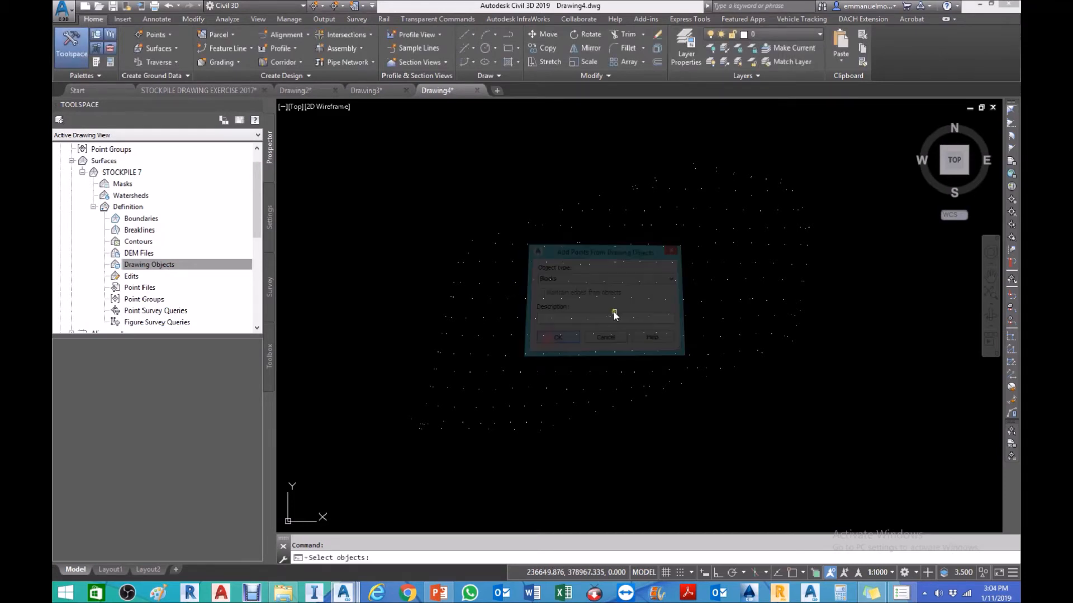
Select all the cross-marker blocks with a crossing window and add them to the surface as points
{"action": "scroll", "coordinate": [791, 209], "scroll_direction": "down", "scroll_amount": 5}
{"action": "left_click", "coordinate": [835, 147]}
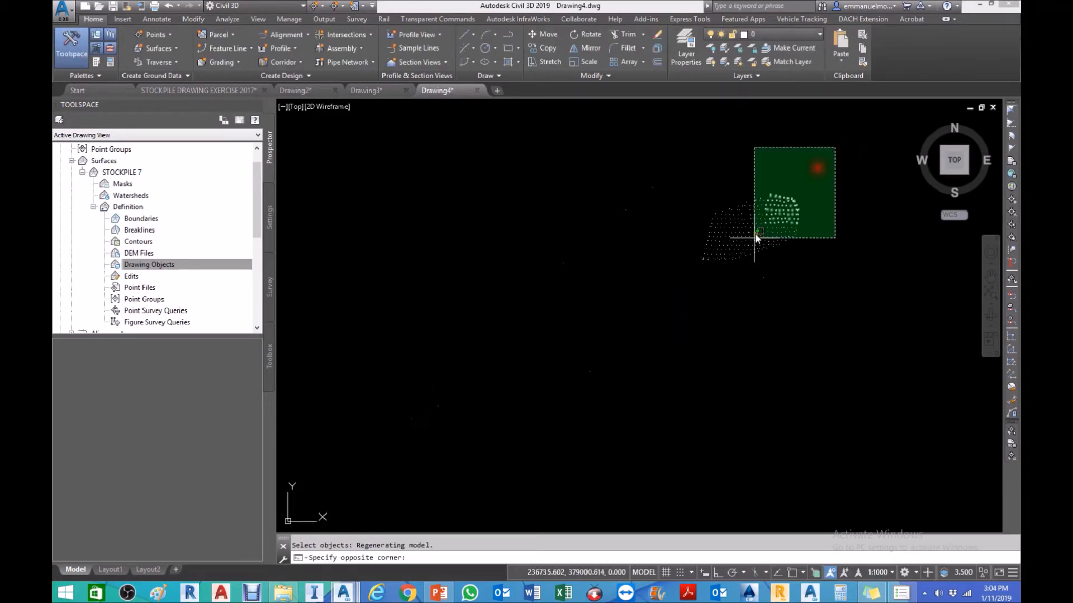
{"action": "left_click", "coordinate": [655, 302]}
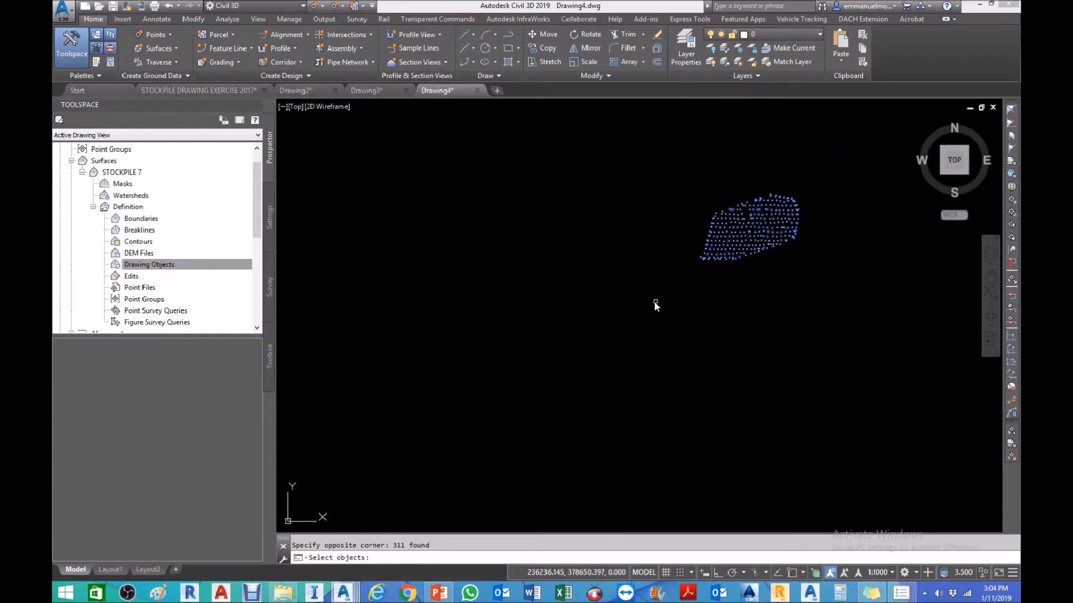
{"action": "key", "text": "Return"}
{"action": "scroll", "coordinate": [766, 232], "scroll_direction": "up", "scroll_amount": 2}
{"action": "scroll", "coordinate": [715, 262], "scroll_direction": "up", "scroll_amount": 5}
{"action": "middle_click_drag", "start_coordinate": [759, 261], "coordinate": [510, 454]}
{"action": "mouse_move", "coordinate": [588, 423]}
{"action": "middle_mouse_down"}
{"action": "mouse_move", "coordinate": [661, 354]}
{"action": "mouse_move", "coordinate": [623, 413]}
{"action": "middle_mouse_up"}
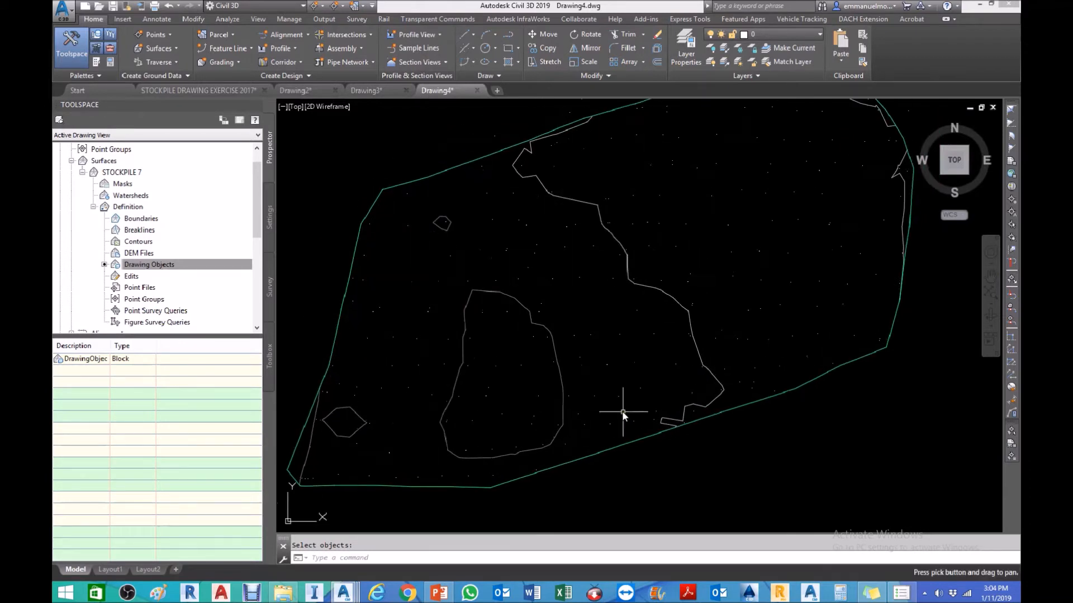
{"action": "key", "text": "Escape"}
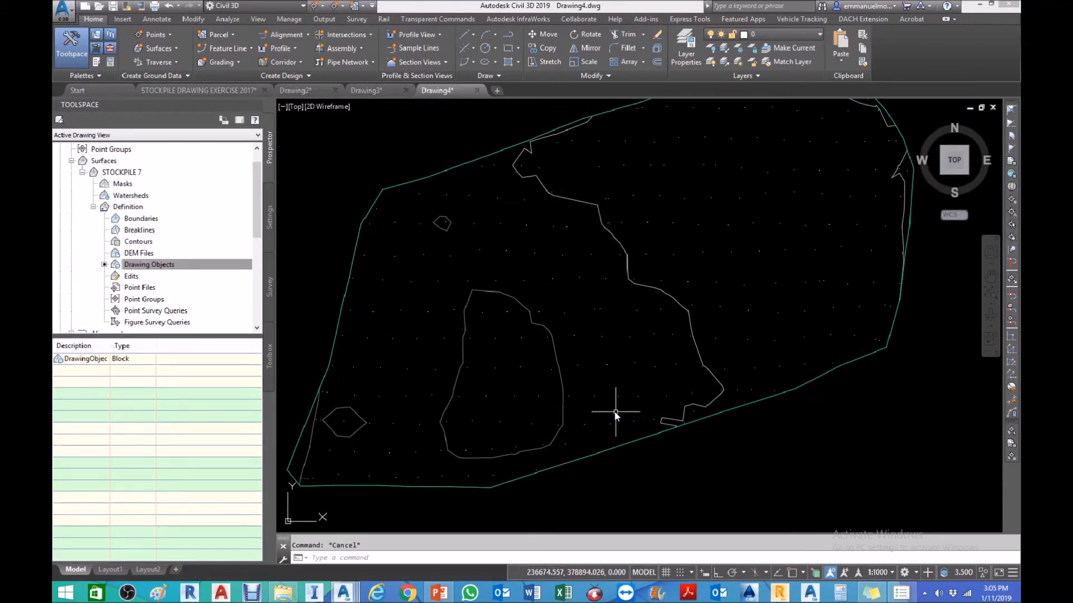
Save the drawing as STOCKPILE SURFACE BY BLOCK POINTS in the EXERCISE FILE folder inside .CIVIL 3D DEC JAN 2019 on the desktop
{"action": "key", "text": "ctrl+shift+s"}
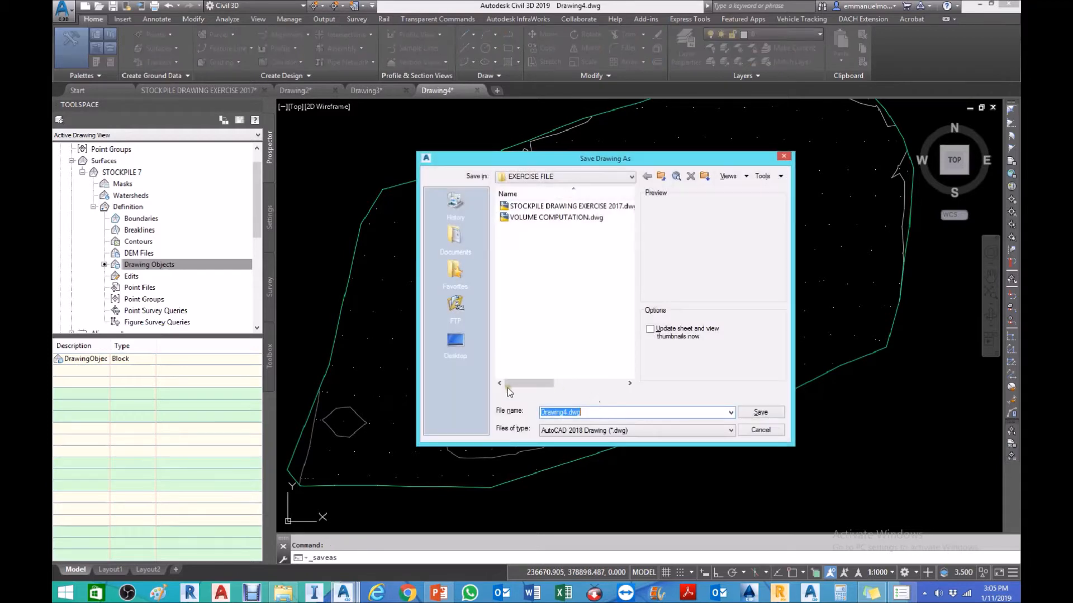
{"action": "left_click", "coordinate": [469, 343]}
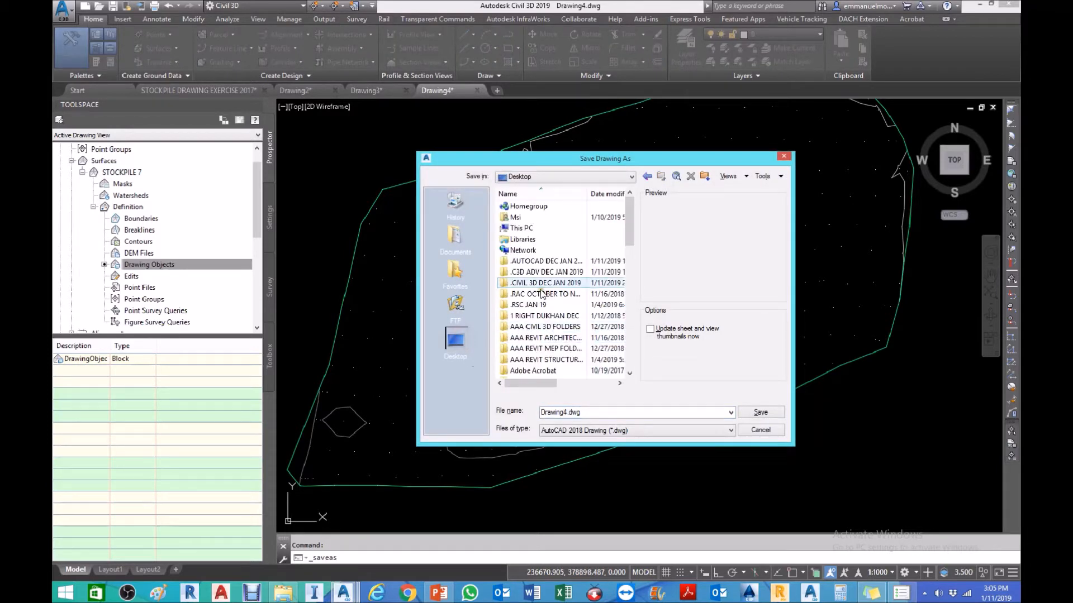
{"action": "double_click", "coordinate": [540, 284]}
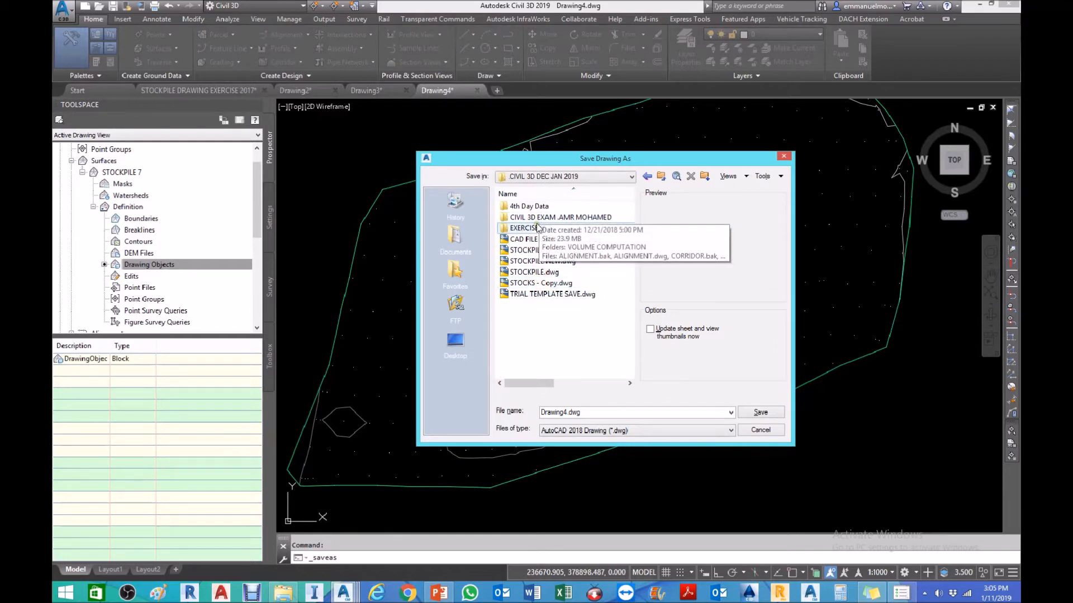
{"action": "double_click", "coordinate": [533, 228]}
{"action": "left_click", "coordinate": [603, 414]}
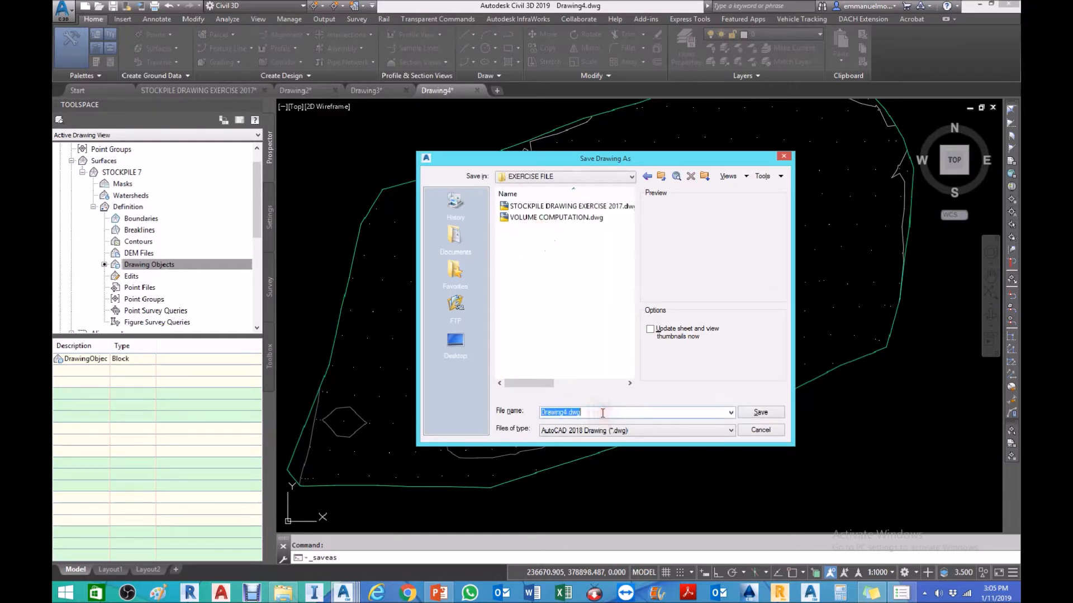
{"action": "type", "text": "STOCK"}
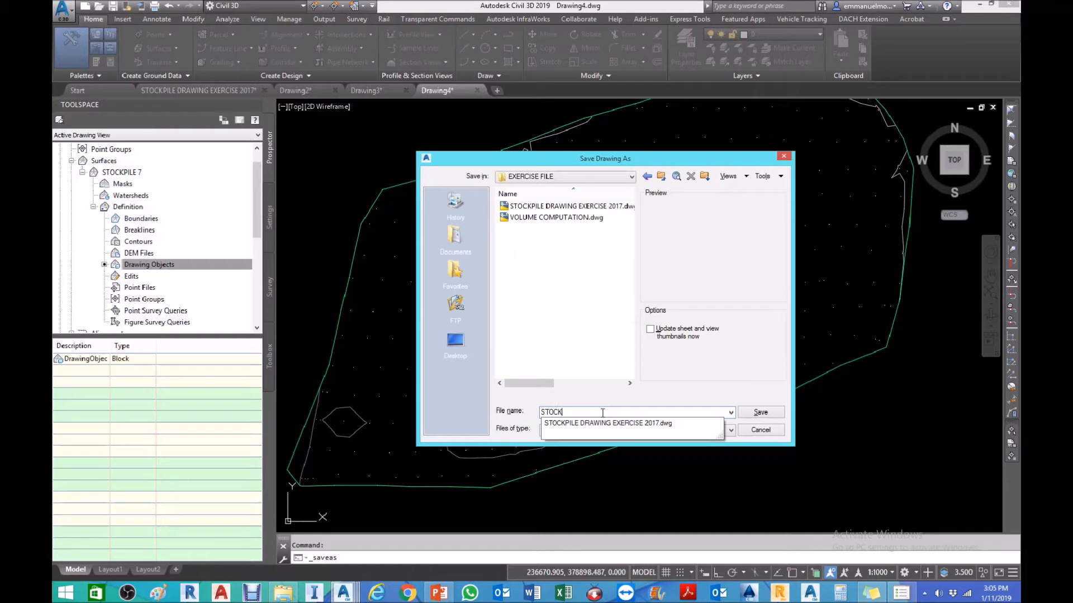
{"action": "type", "text": "PILE SURFACE BY BLOCK POINTS"}
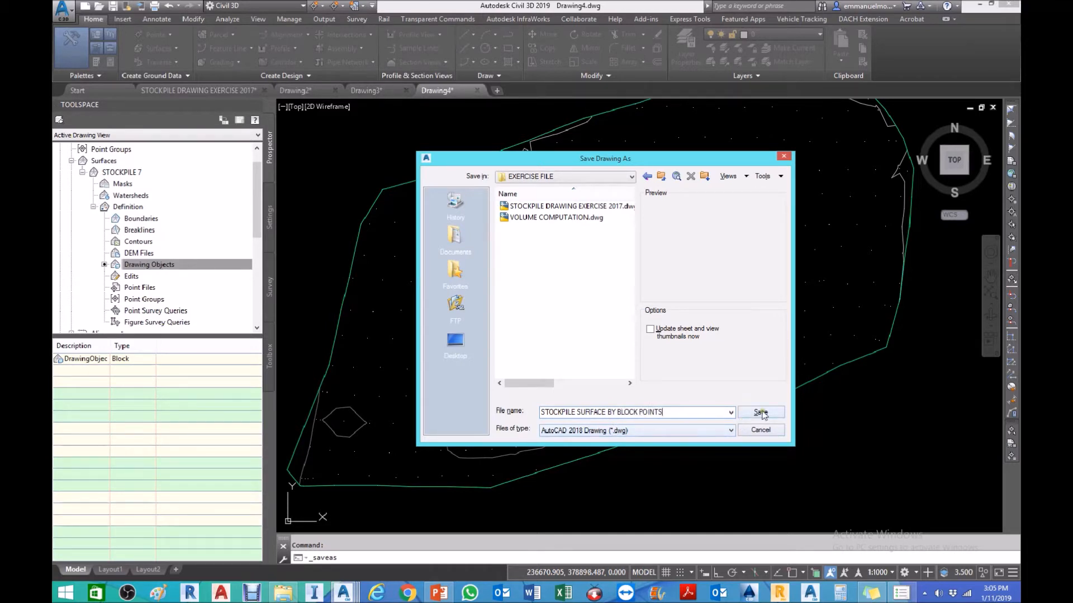
{"action": "left_click", "coordinate": [760, 413]}
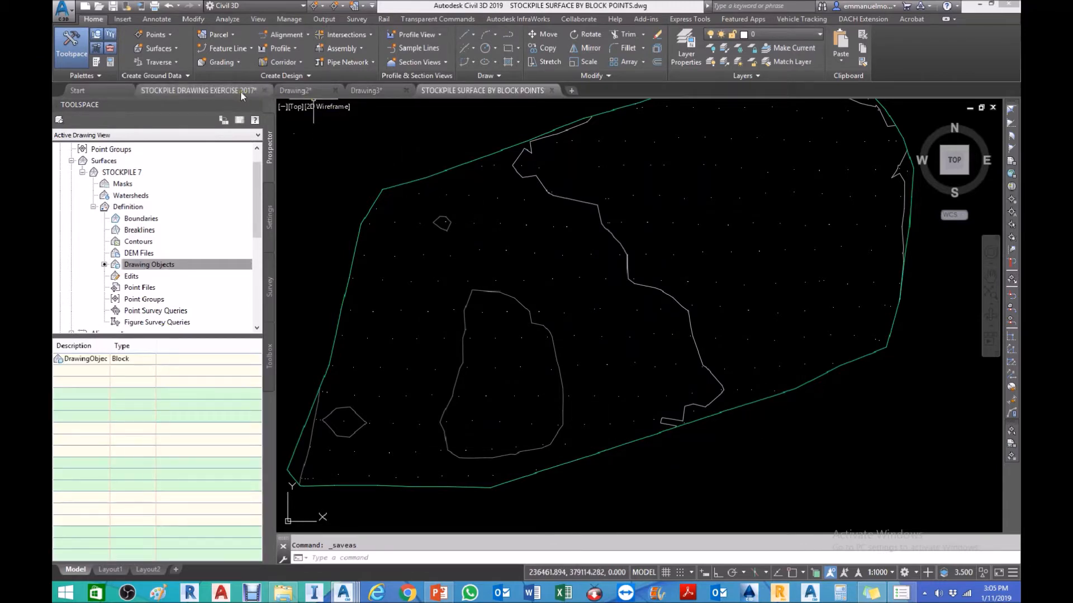
Switch to the STOCKPILE DRAWING EXERCISE 2017 drawing and open the point creation tools
{"action": "left_click", "coordinate": [197, 90]}
{"action": "scroll", "coordinate": [404, 468], "scroll_direction": "up", "scroll_amount": 6}
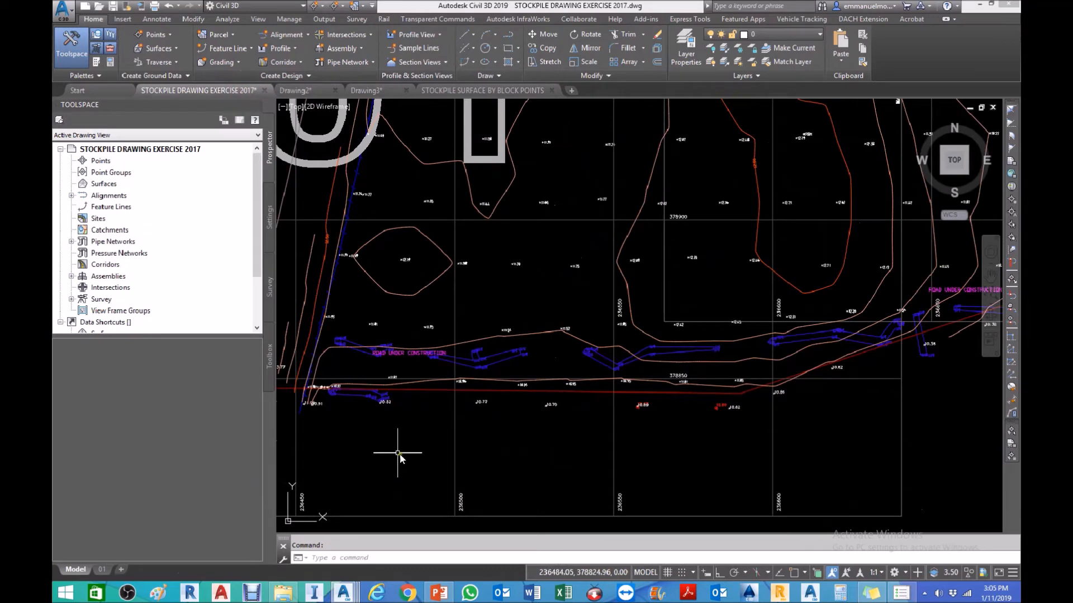
{"action": "scroll", "coordinate": [360, 432], "scroll_direction": "up", "scroll_amount": 6}
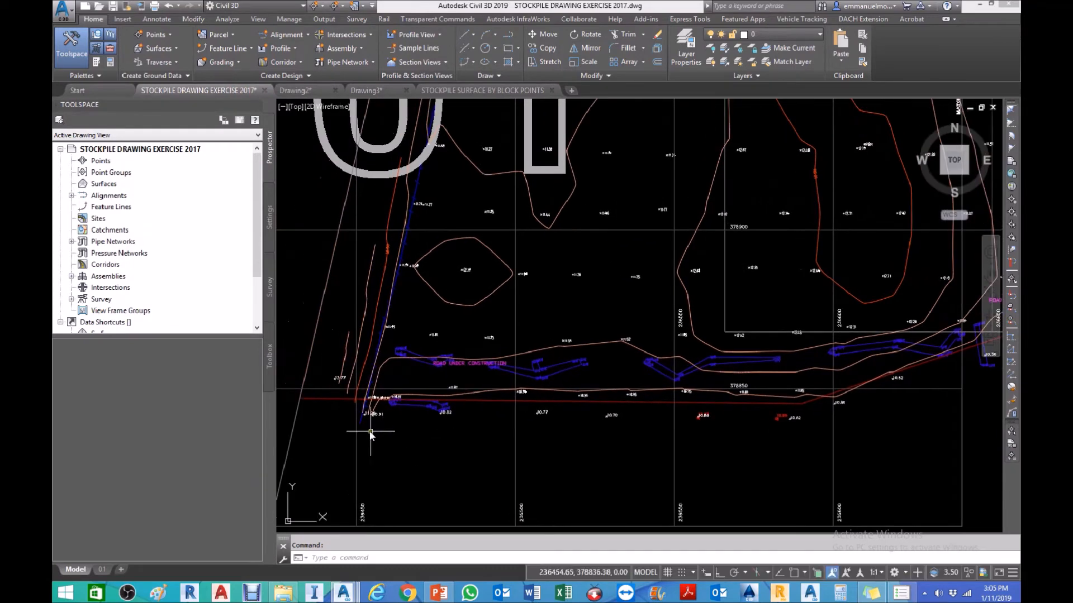
{"action": "scroll", "coordinate": [386, 424], "scroll_direction": "down", "scroll_amount": 5}
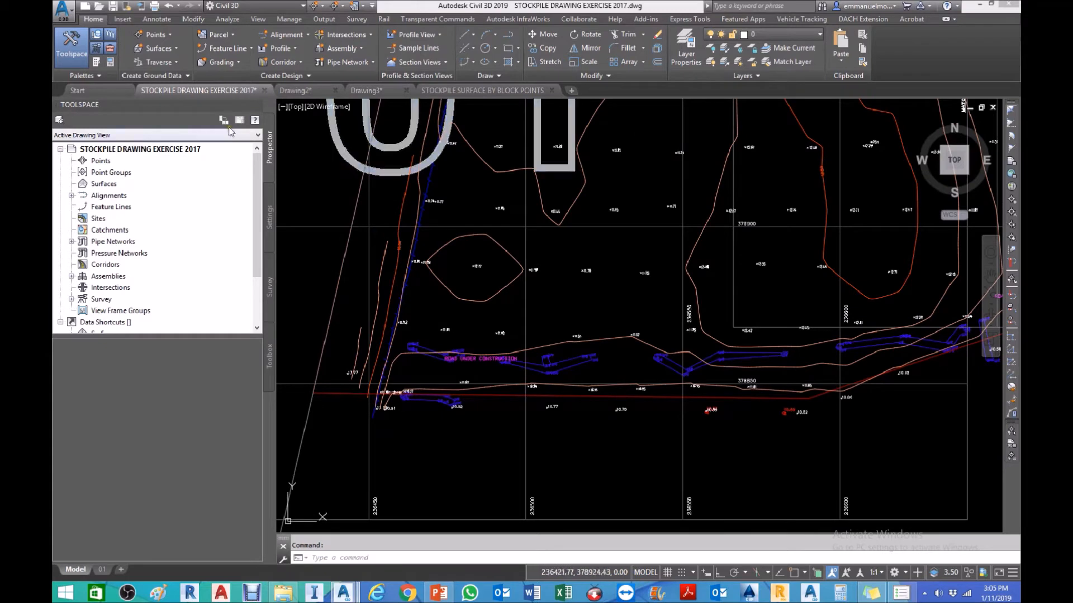
{"action": "left_click", "coordinate": [165, 35]}
{"action": "left_click", "coordinate": [192, 53]}
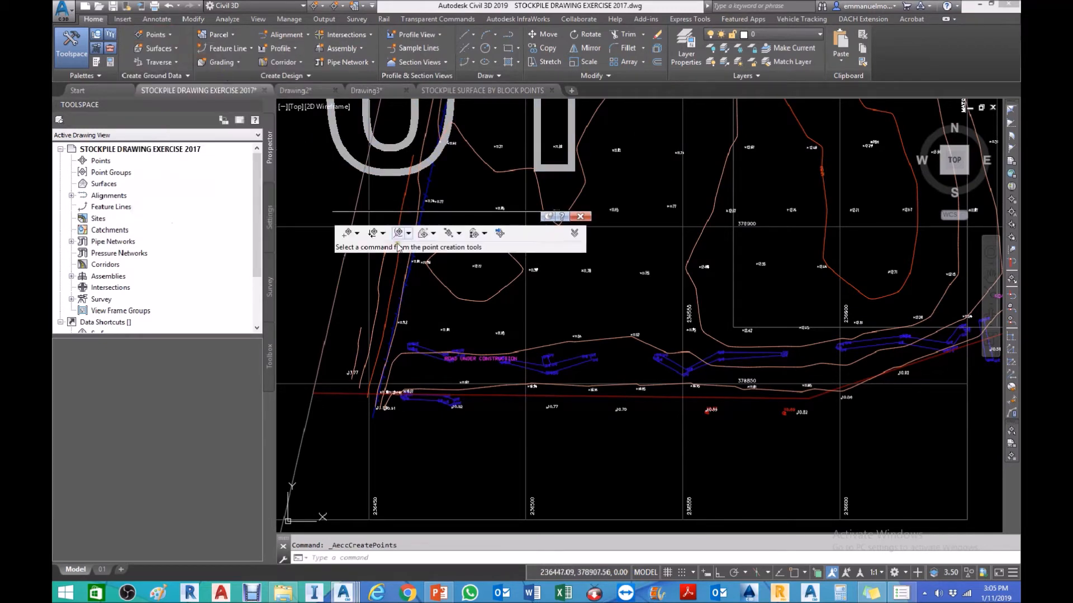
Create a manual point on the 10.82 cross marker with description BNDY, accepting the default elevation
{"action": "left_click", "coordinate": [357, 234]}
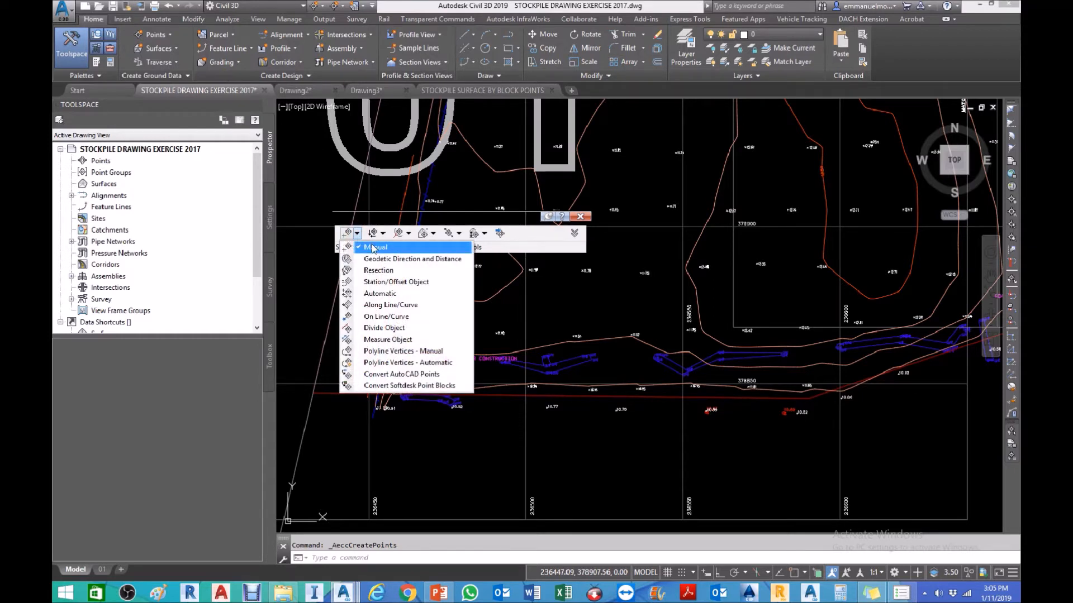
{"action": "left_click", "coordinate": [391, 249]}
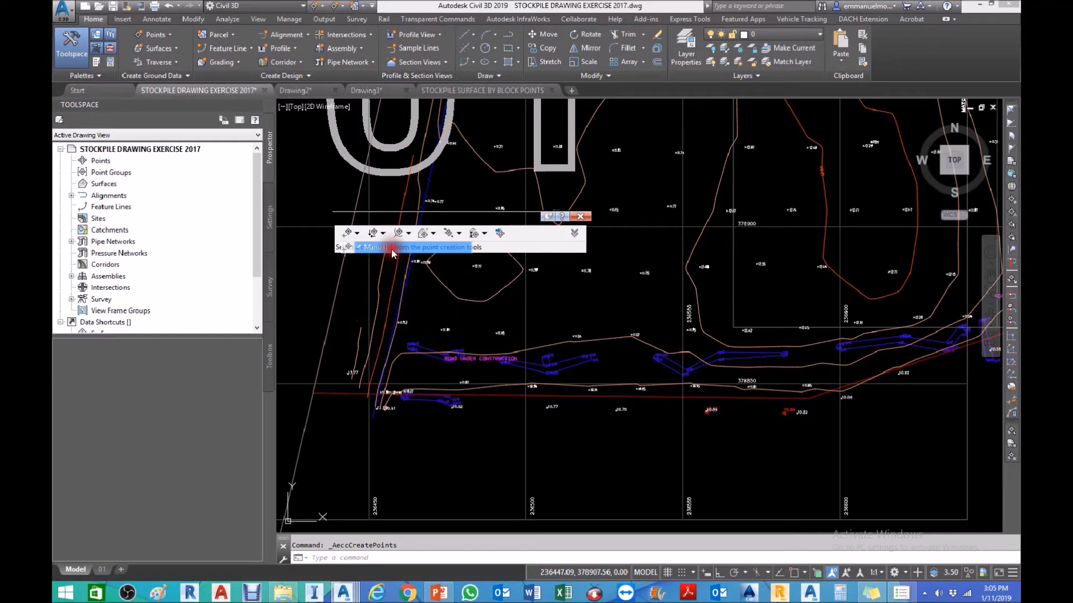
{"action": "scroll", "coordinate": [445, 428], "scroll_direction": "up", "scroll_amount": 5}
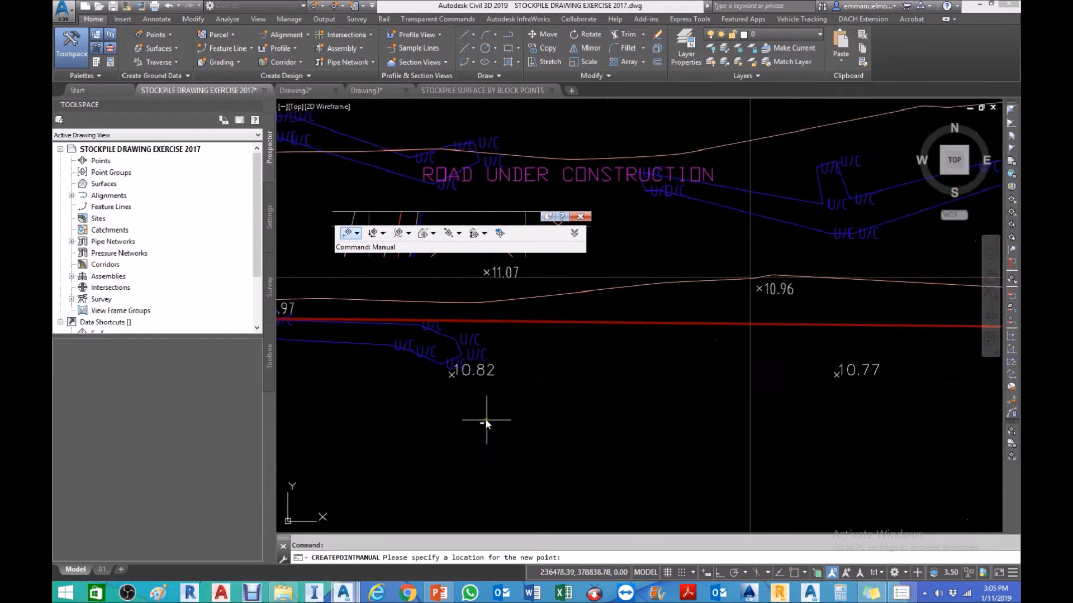
{"action": "scroll", "coordinate": [454, 383], "scroll_direction": "up", "scroll_amount": 4}
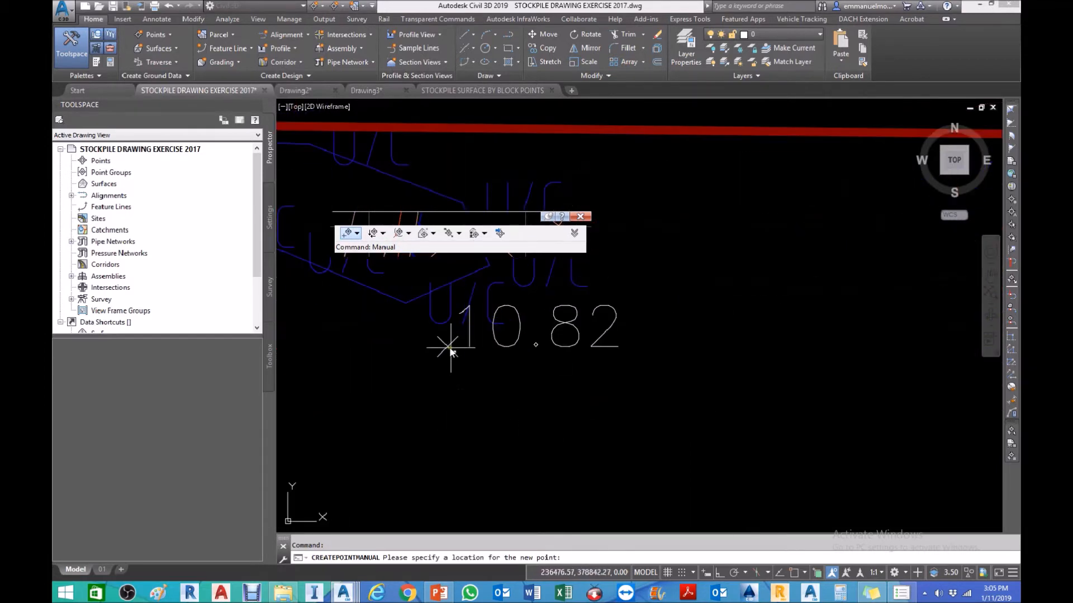
{"action": "left_click", "coordinate": [445, 347]}
{"action": "scroll", "coordinate": [446, 349], "scroll_direction": "down", "scroll_amount": 3}
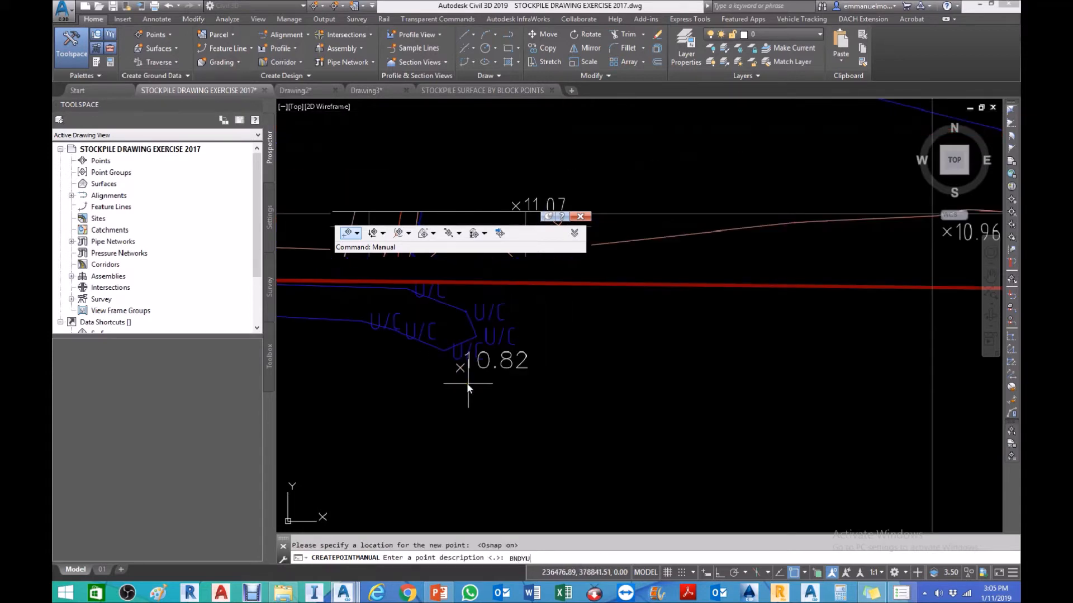
{"action": "key", "text": "Return"}
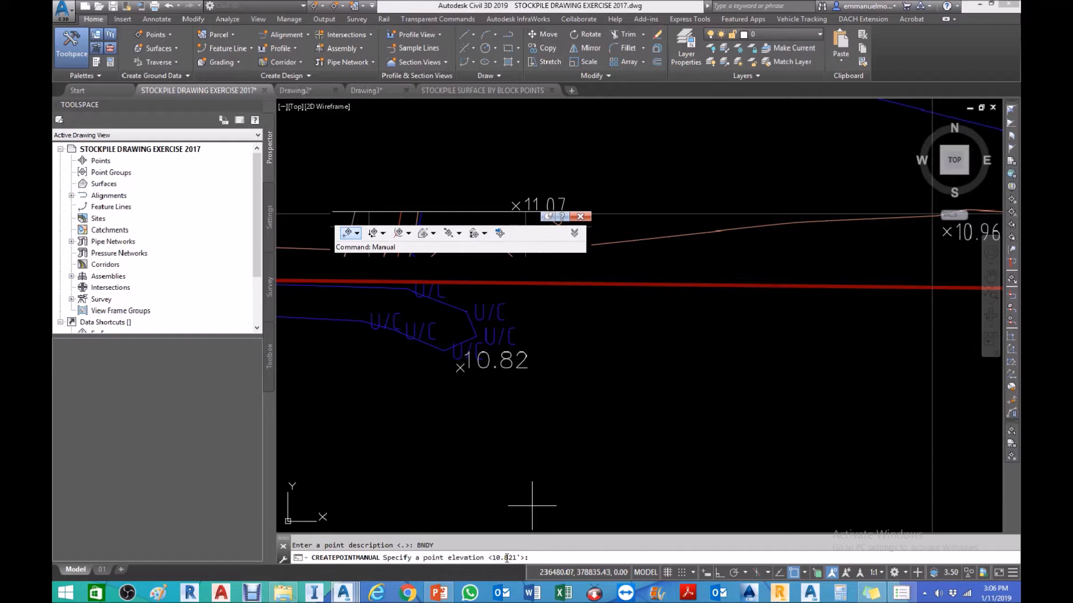
{"action": "key", "text": "Return"}
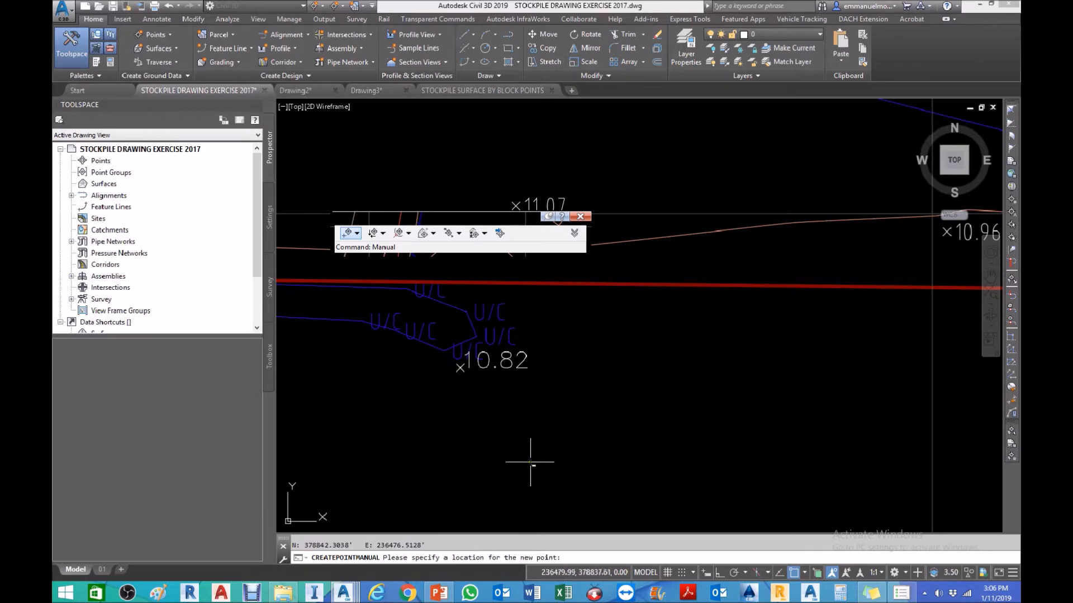
{"action": "scroll", "coordinate": [530, 463], "scroll_direction": "down", "scroll_amount": 4}
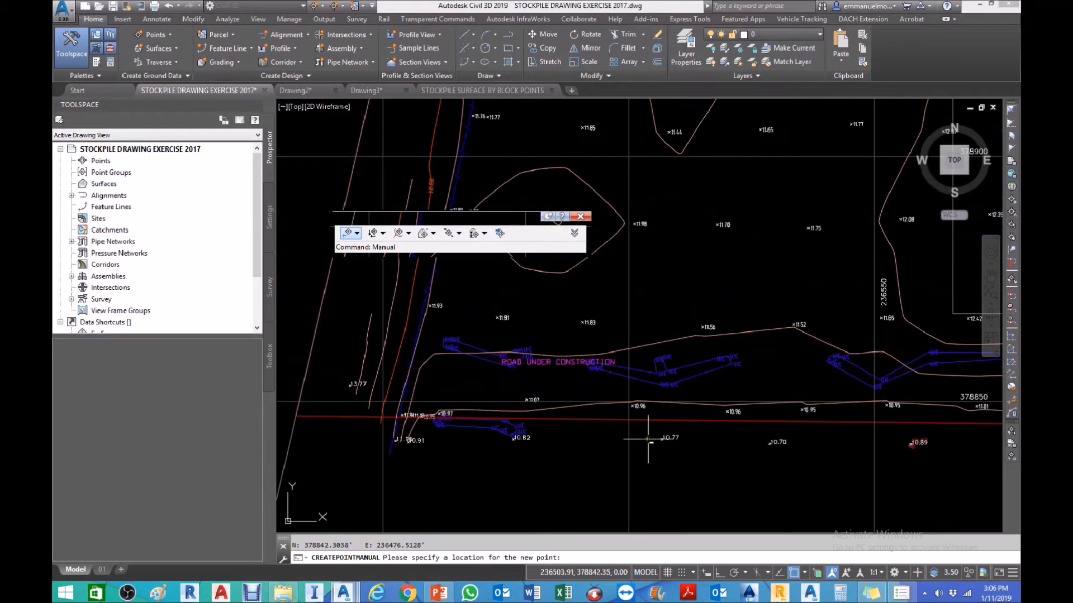
{"action": "scroll", "coordinate": [649, 441], "scroll_direction": "up", "scroll_amount": 3}
{"action": "key", "text": "Escape"}
{"action": "scroll", "coordinate": [510, 461], "scroll_direction": "down", "scroll_amount": 2}
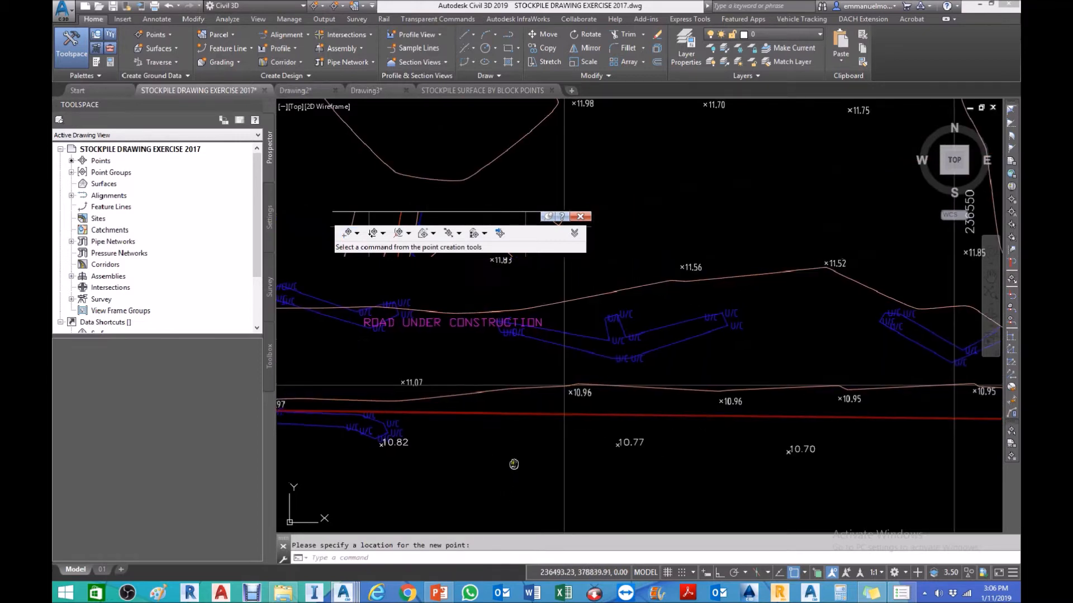
{"action": "middle_click_drag", "start_coordinate": [510, 461], "coordinate": [529, 457]}
{"action": "key", "text": "Escape"}
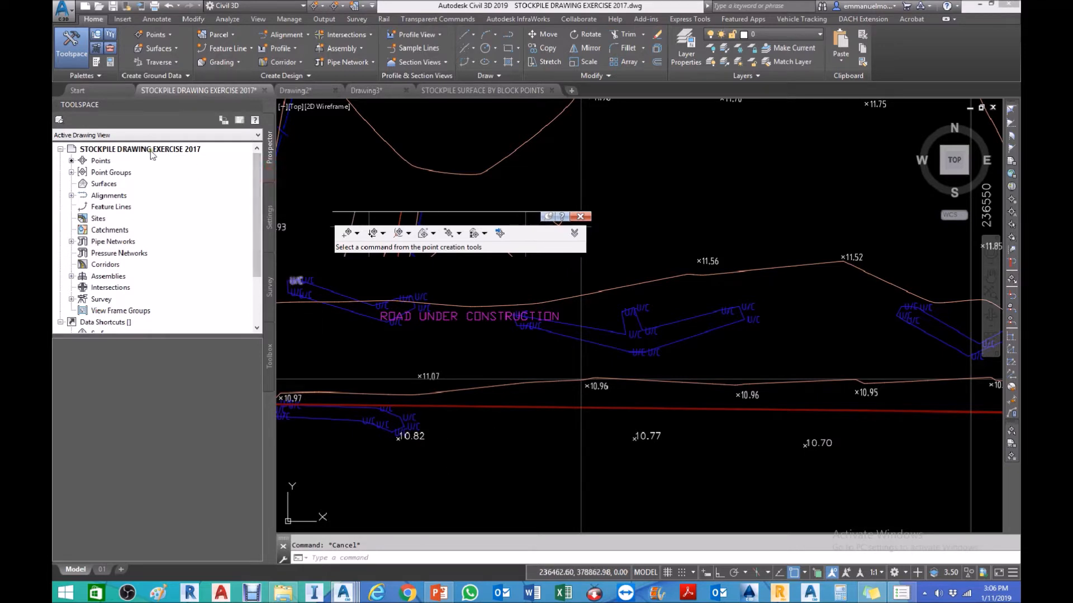
Switch to Drawing2 and turn on all its layers
{"action": "left_click", "coordinate": [305, 91]}
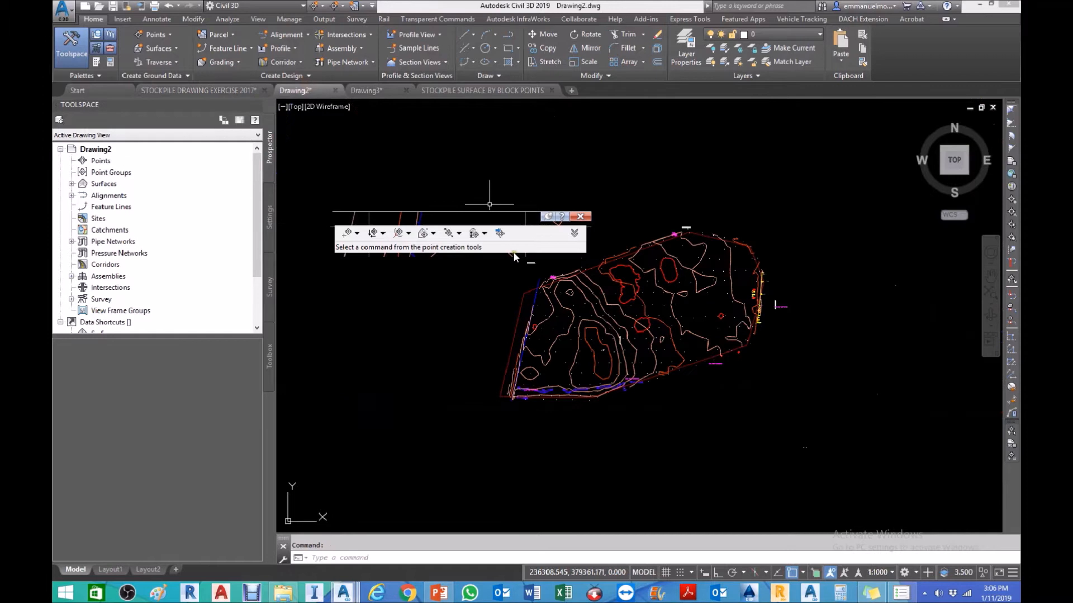
{"action": "scroll", "coordinate": [599, 398], "scroll_direction": "up", "scroll_amount": 5}
{"action": "mouse_move", "coordinate": [598, 397]}
{"action": "middle_mouse_down"}
{"action": "mouse_move", "coordinate": [496, 378]}
{"action": "mouse_move", "coordinate": [706, 390]}
{"action": "mouse_move", "coordinate": [612, 427]}
{"action": "middle_mouse_up"}
{"action": "type", "text": "LAYON"}
{"action": "key", "text": "Return"}
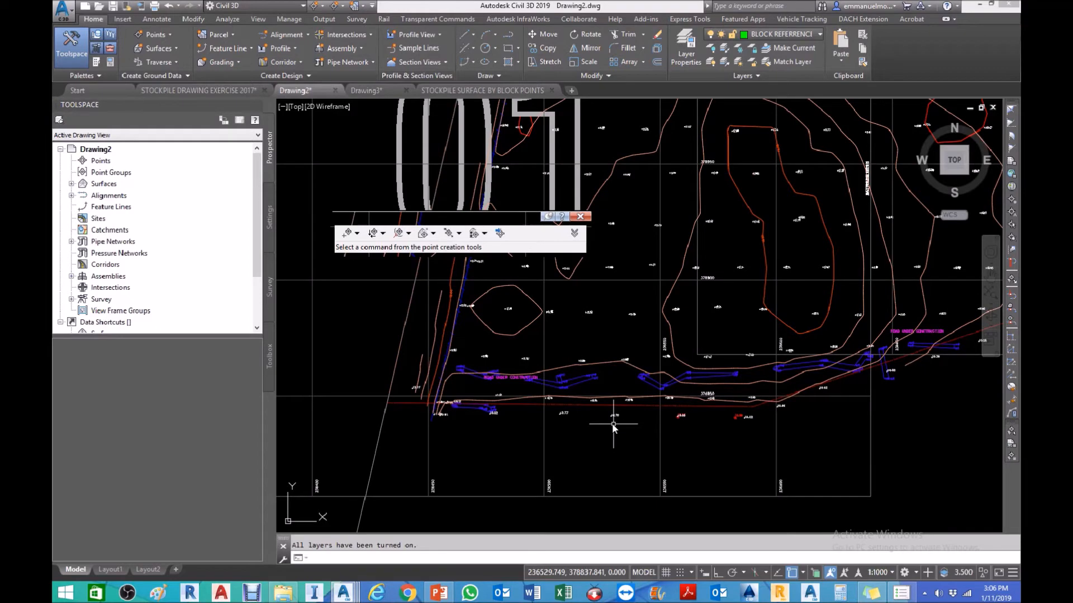
{"action": "scroll", "coordinate": [558, 412], "scroll_direction": "up", "scroll_amount": 6}
{"action": "middle_click_drag", "start_coordinate": [559, 412], "coordinate": [654, 416]}
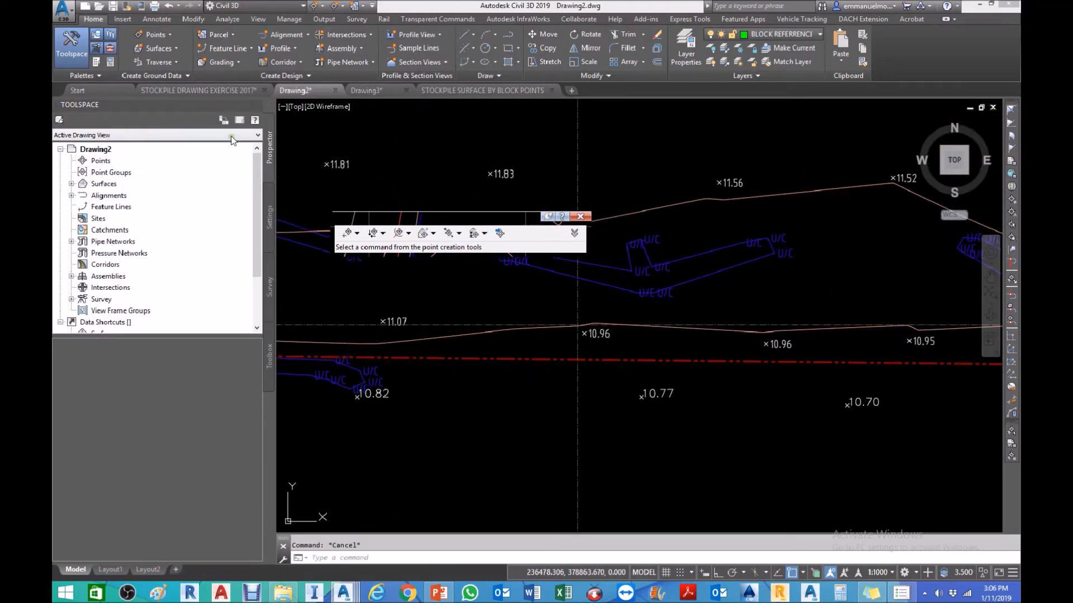
Return to the STOCKPILE DRAWING EXERCISE 2017 drawing and reopen the point creation tools
{"action": "left_click", "coordinate": [196, 88]}
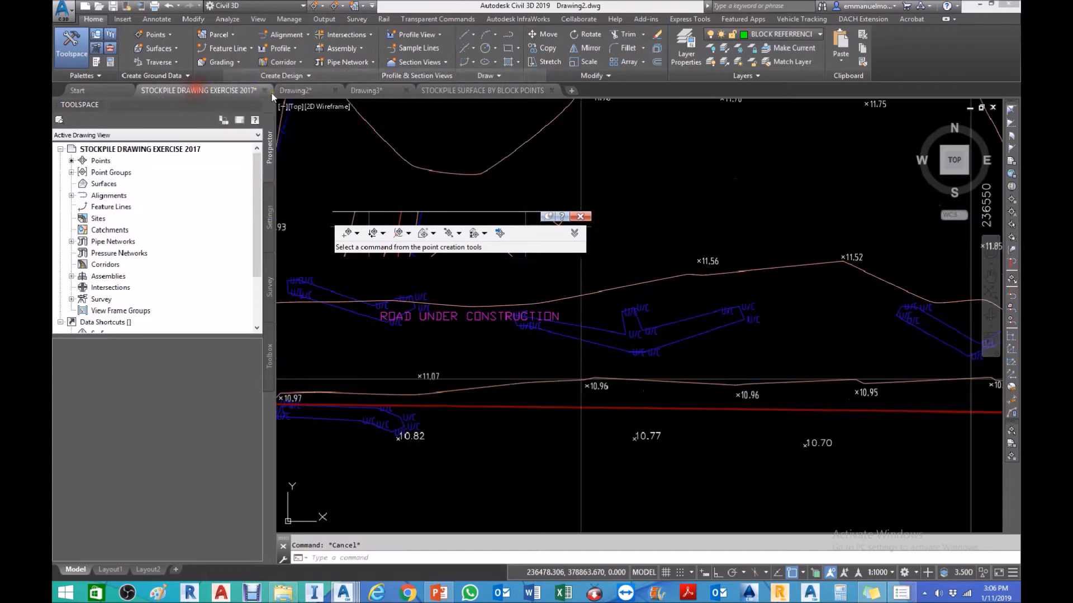
{"action": "left_click", "coordinate": [282, 92]}
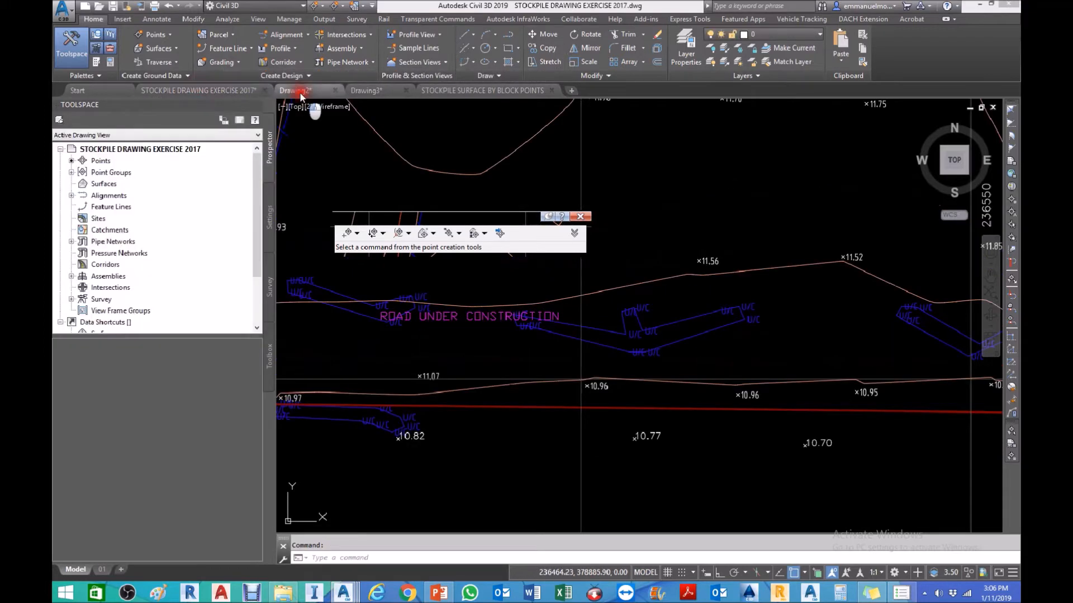
{"action": "left_click", "coordinate": [197, 91]}
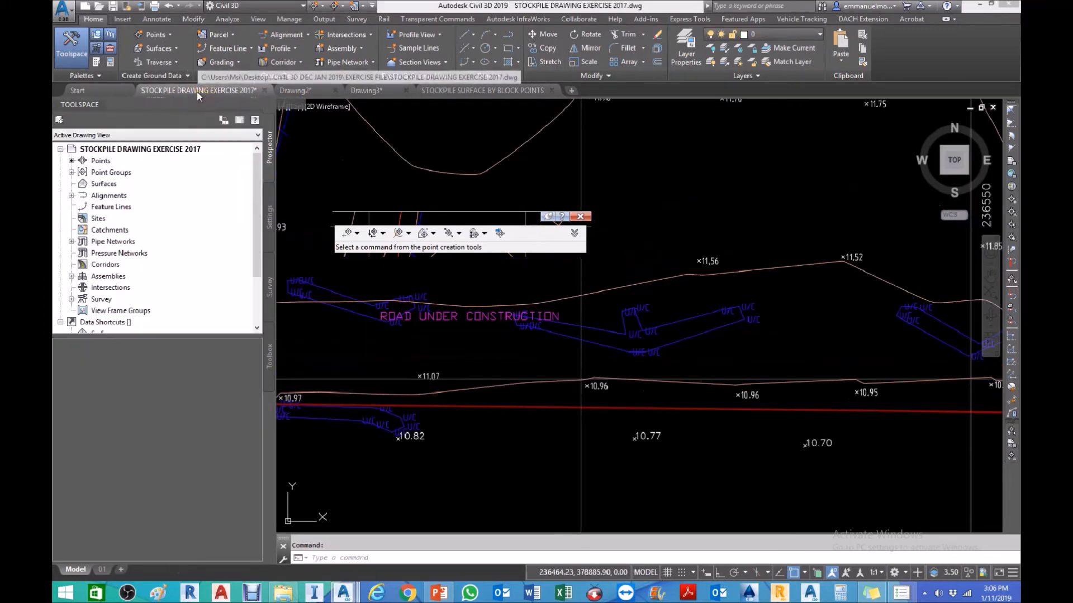
{"action": "mouse_move", "coordinate": [192, 91]}
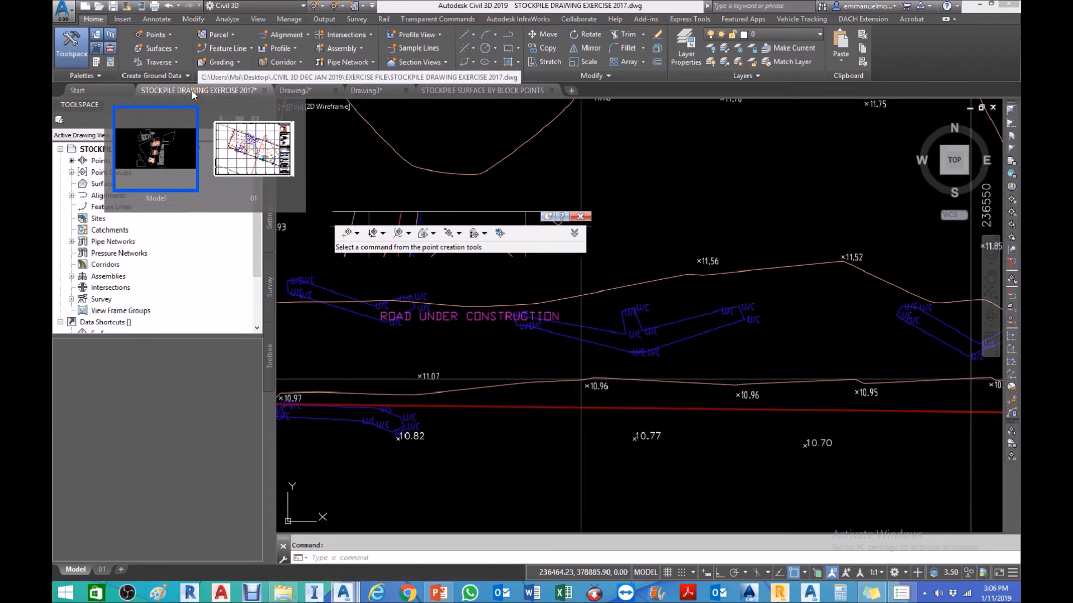
{"action": "left_click", "coordinate": [580, 217]}
{"action": "left_click", "coordinate": [169, 36]}
{"action": "left_click", "coordinate": [184, 44]}
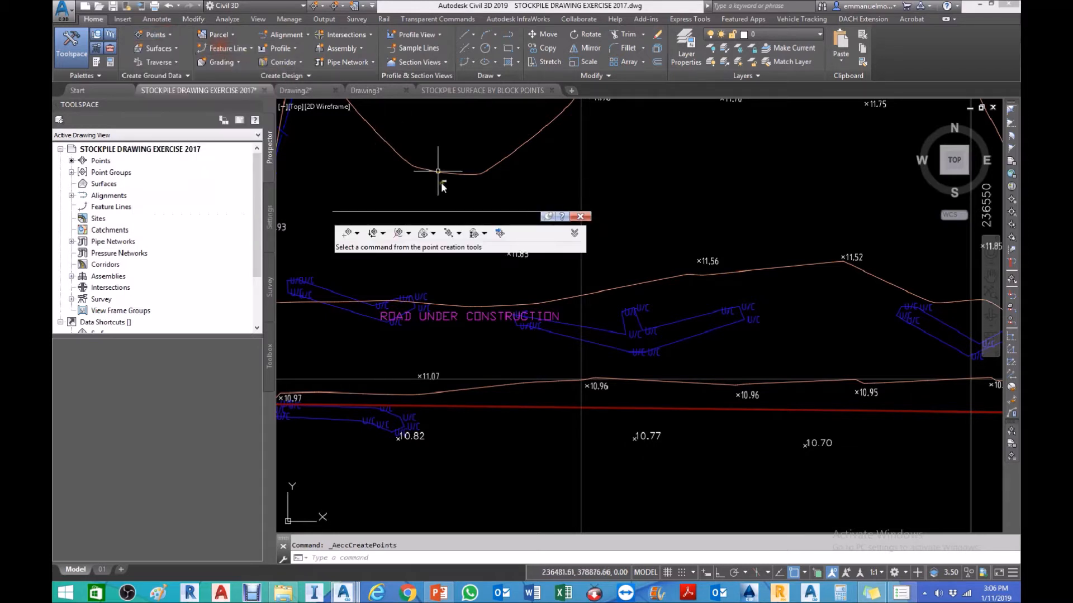
Create a manual point on the 10.77 cross marker with description BNDY, accepting the default elevation
{"action": "left_click", "coordinate": [356, 233]}
{"action": "left_click", "coordinate": [375, 248]}
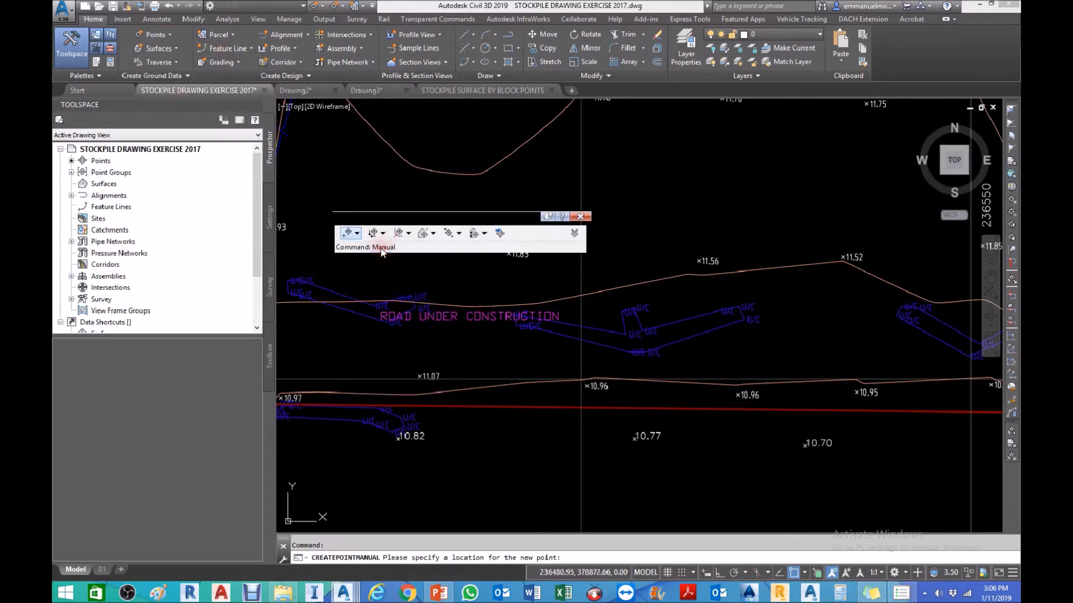
{"action": "scroll", "coordinate": [638, 472], "scroll_direction": "up", "scroll_amount": 3}
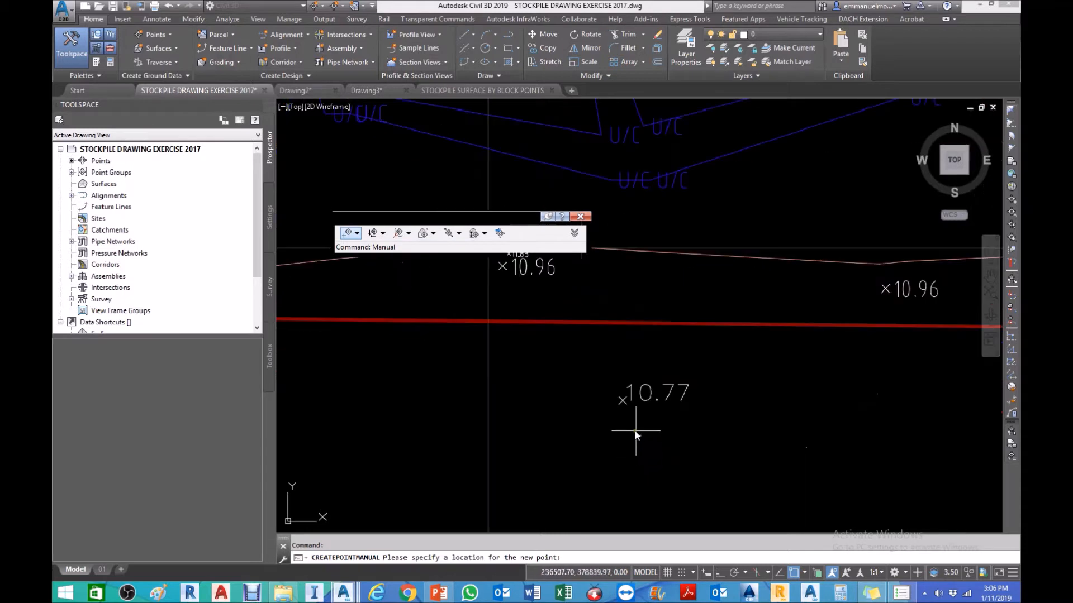
{"action": "left_click", "coordinate": [624, 403]}
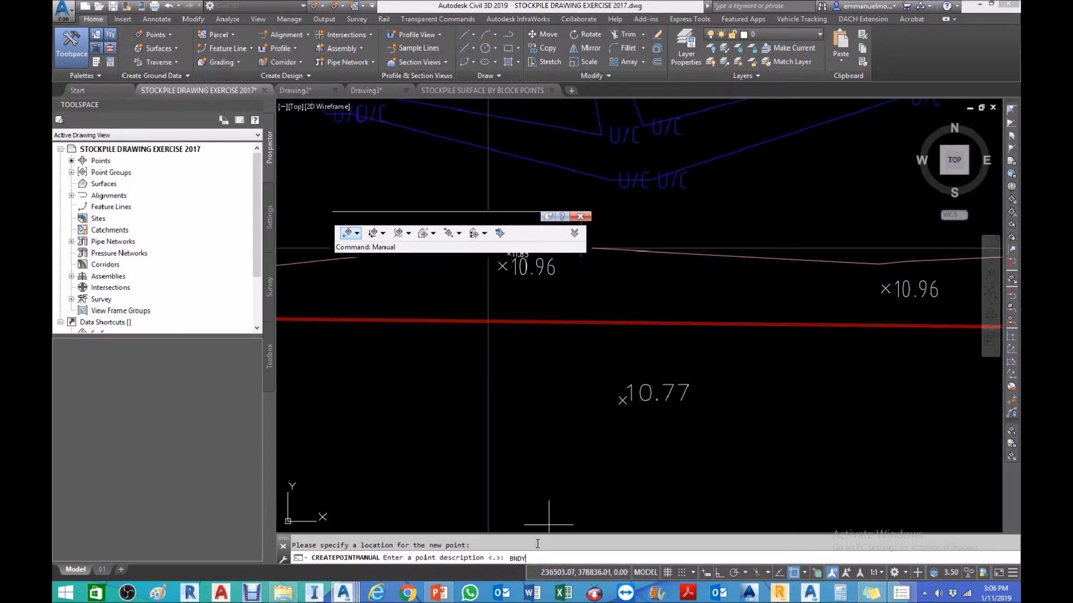
{"action": "key", "text": "Return"}
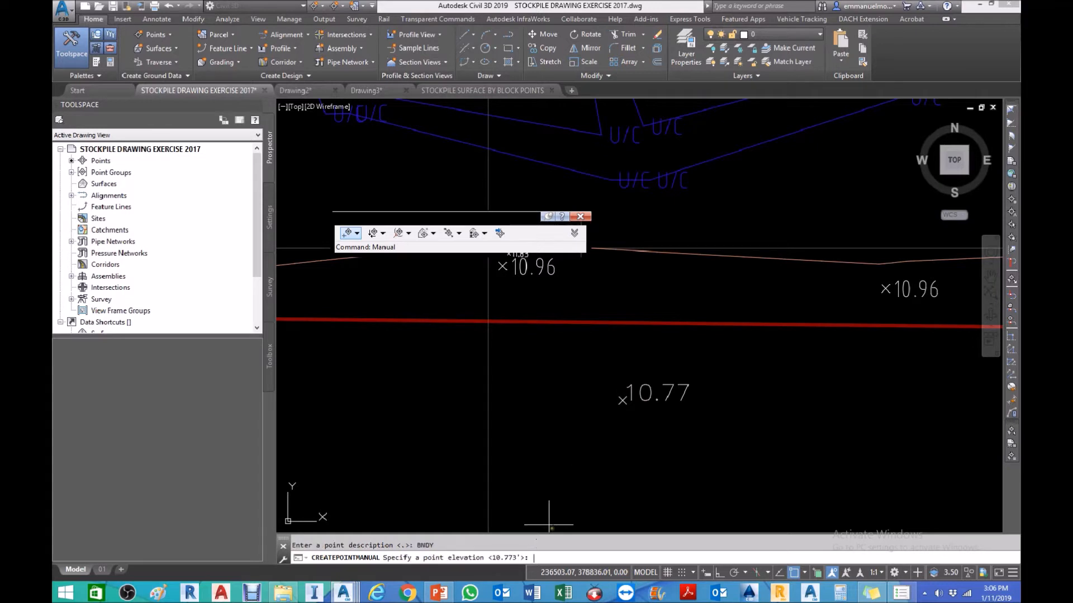
{"action": "key", "text": "Return"}
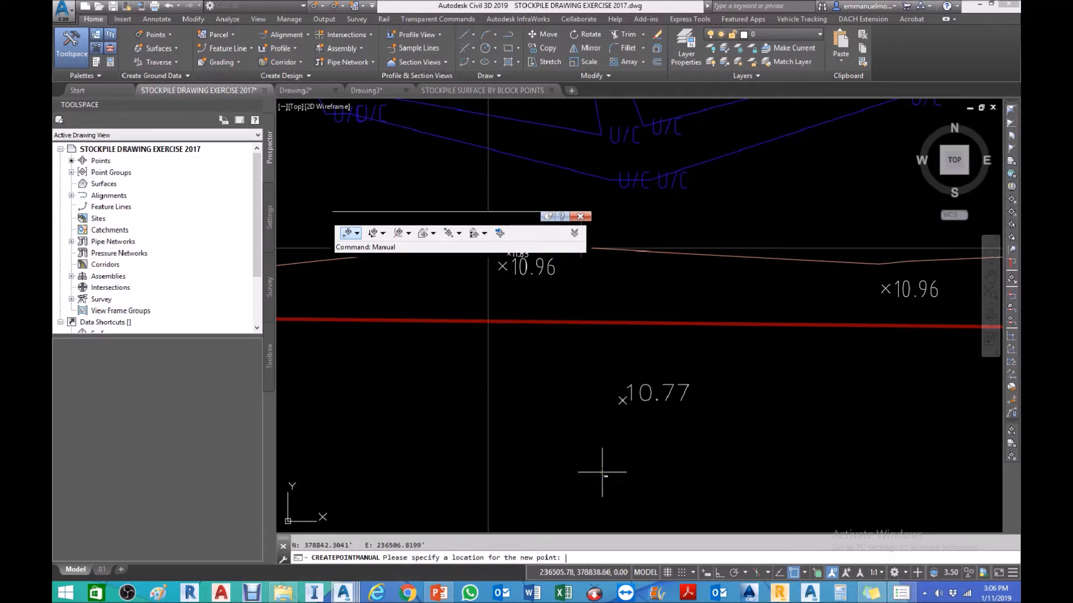
{"action": "key", "text": "Escape"}
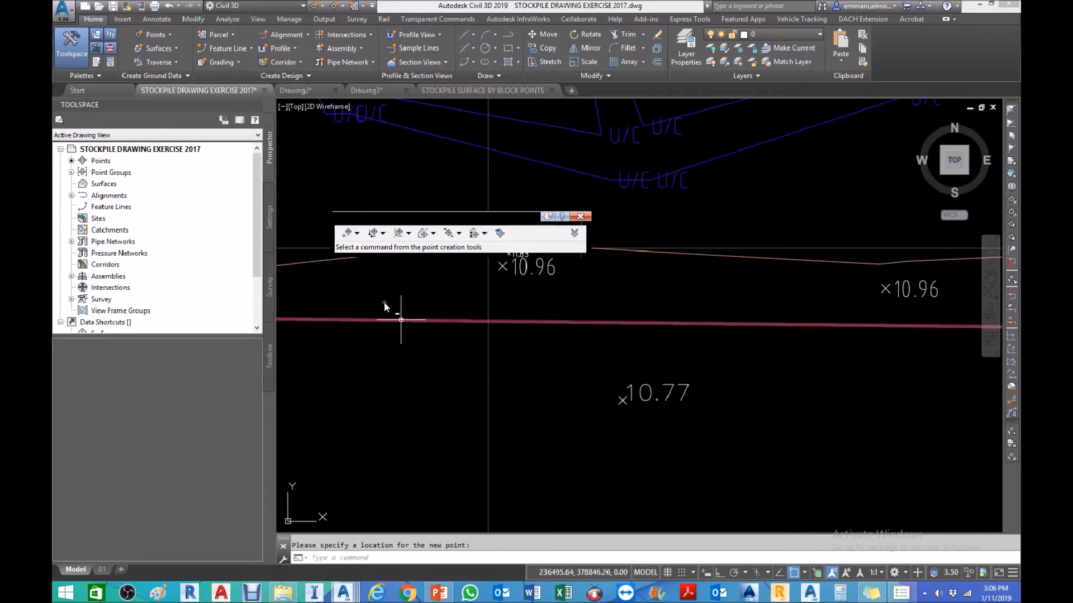
Check the available point label styles in the _All Points group's properties without changing them
{"action": "left_click", "coordinate": [72, 173]}
{"action": "right_click", "coordinate": [117, 184]}
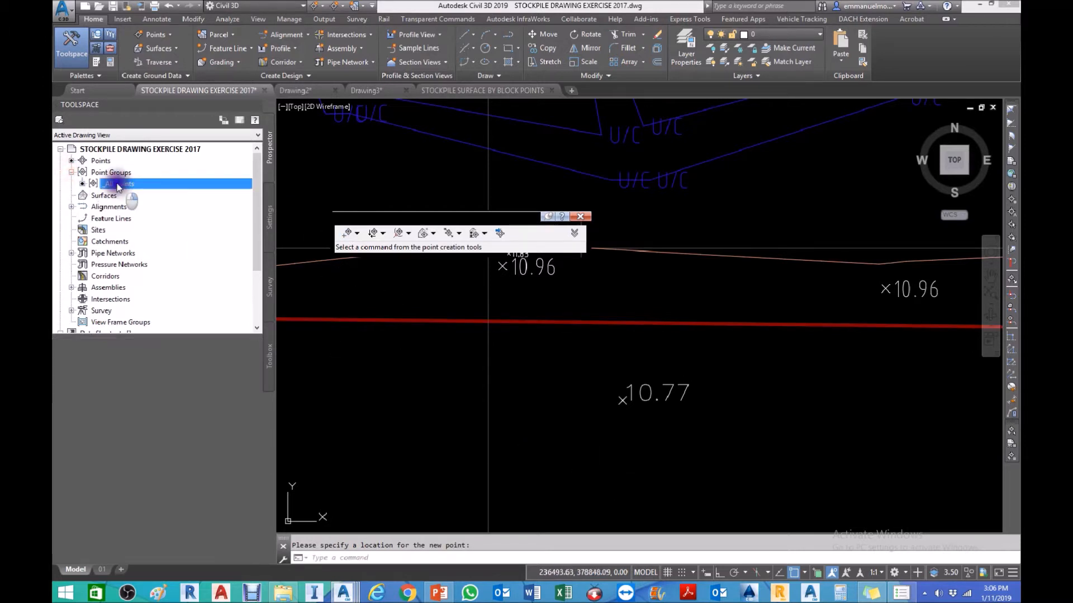
{"action": "left_click", "coordinate": [150, 192]}
{"action": "left_click", "coordinate": [555, 263]}
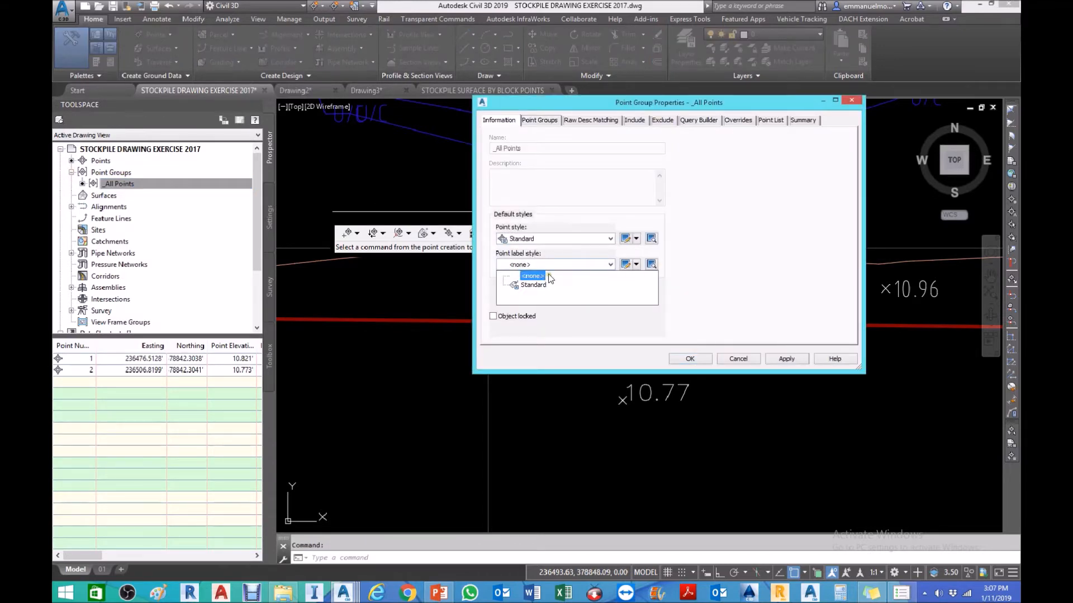
{"action": "key", "text": "Escape"}
{"action": "key", "text": "Escape"}
{"action": "key", "text": "Escape"}
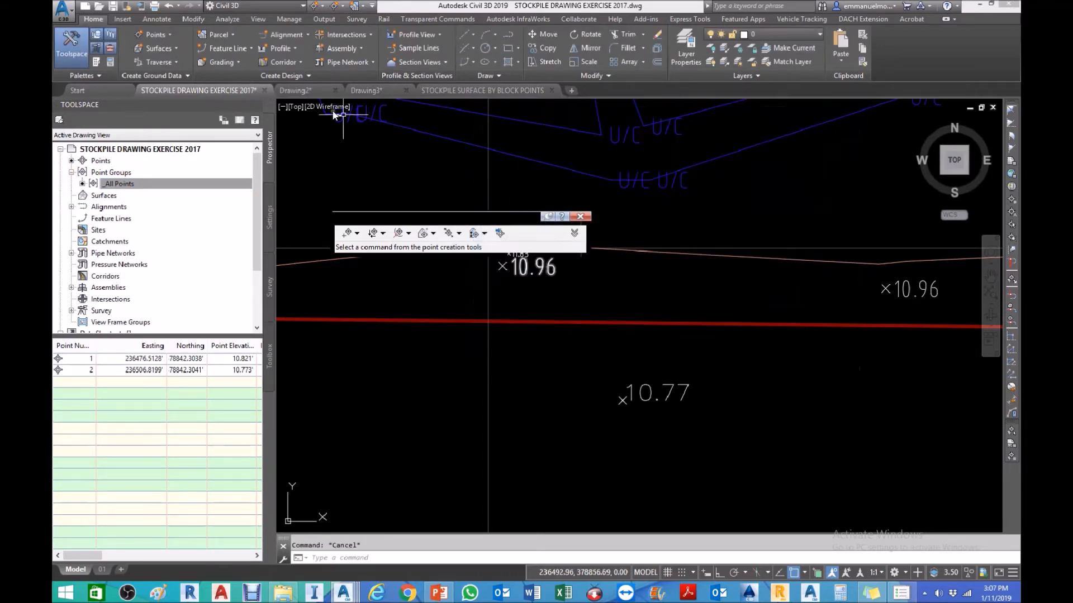
In Drawing2, create a manual point on the 10.77 marker with description BNDY, accepting the default elevation
{"action": "left_click", "coordinate": [314, 90]}
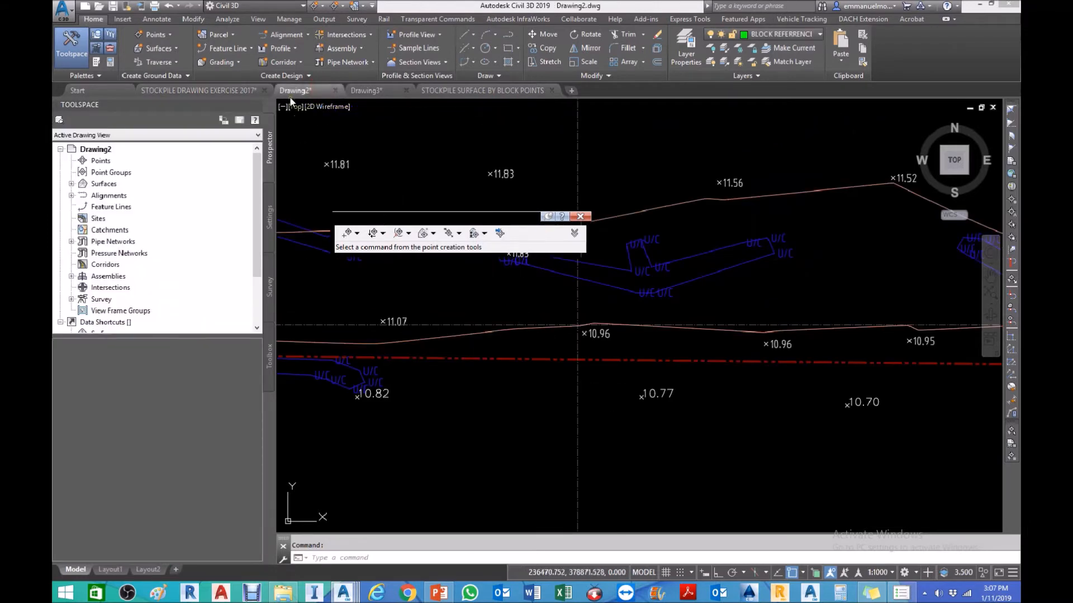
{"action": "mouse_move", "coordinate": [317, 91]}
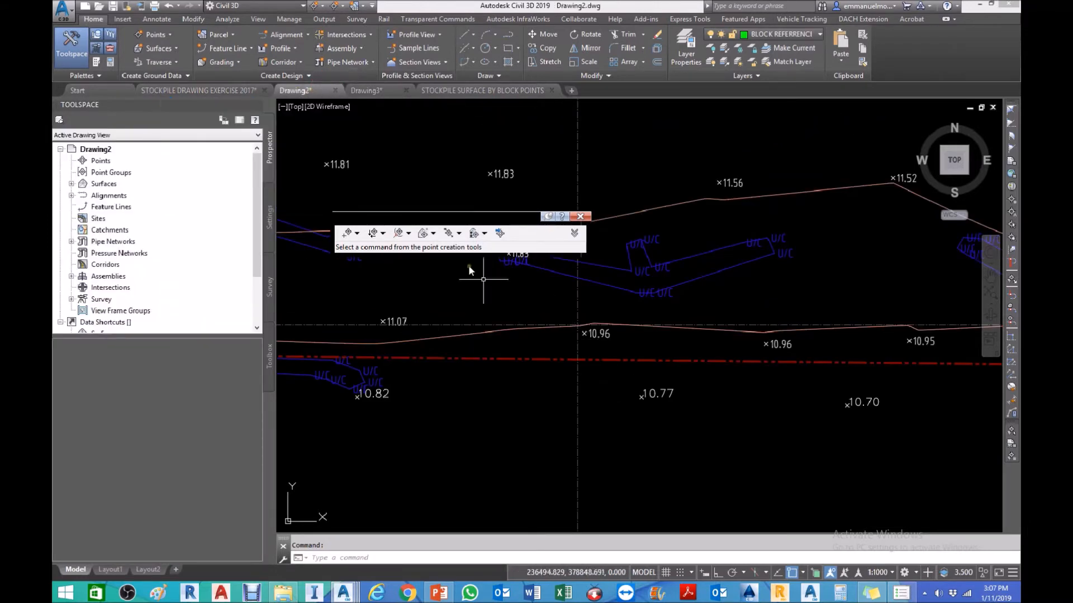
{"action": "left_click", "coordinate": [356, 233]}
{"action": "left_click", "coordinate": [368, 248]}
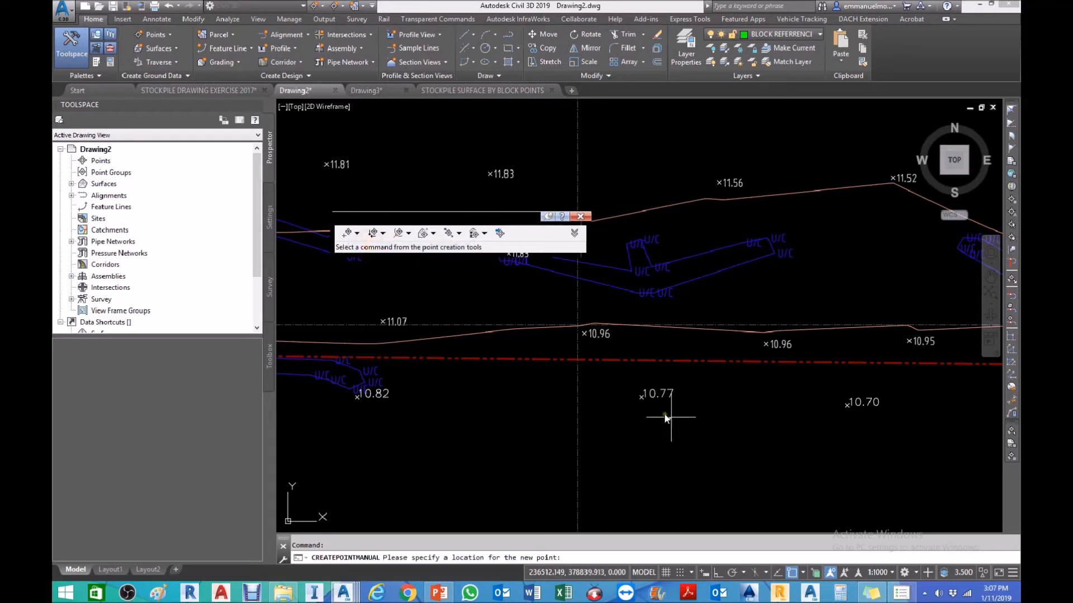
{"action": "left_click", "coordinate": [639, 397]}
{"action": "type", "text": "BNDY"}
{"action": "key", "text": "Return"}
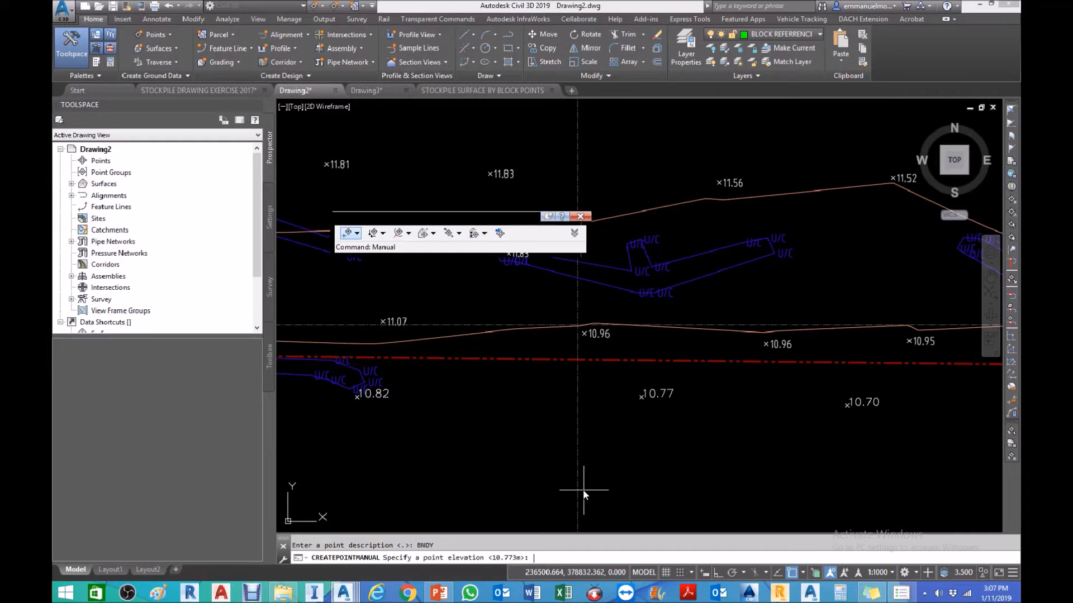
{"action": "key", "text": "Return"}
Create a manual point on the 10.70 marker, accepting the default BNDY description and elevation
{"action": "scroll", "coordinate": [617, 447], "scroll_direction": "down", "scroll_amount": 5}
{"action": "scroll", "coordinate": [641, 474], "scroll_direction": "up", "scroll_amount": 4}
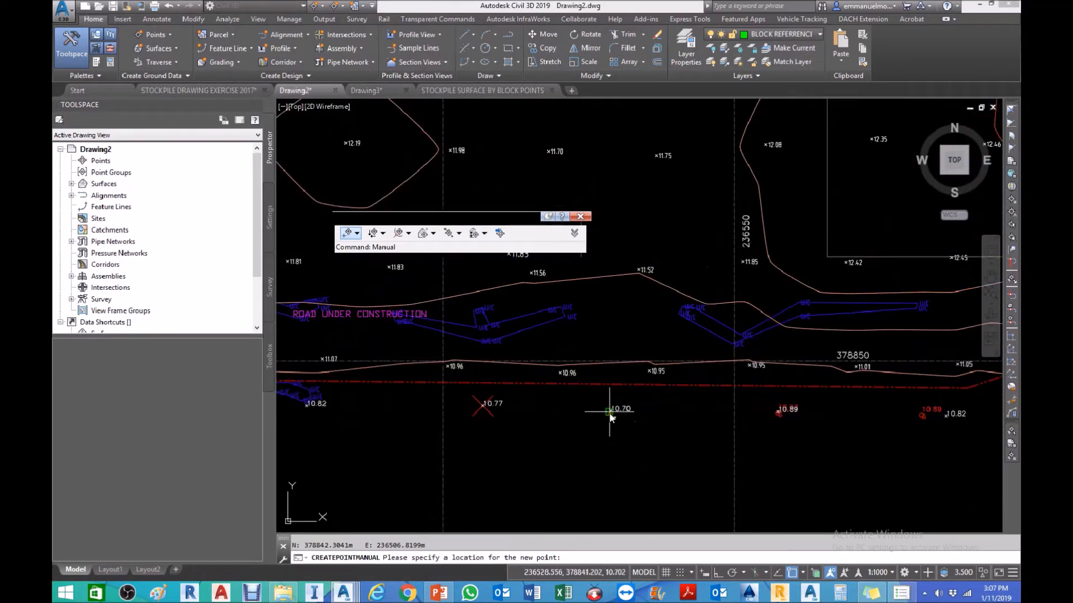
{"action": "scroll", "coordinate": [616, 413], "scroll_direction": "up", "scroll_amount": 4}
{"action": "left_click", "coordinate": [593, 407]}
{"action": "scroll", "coordinate": [621, 407], "scroll_direction": "down", "scroll_amount": 1}
{"action": "scroll", "coordinate": [621, 408], "scroll_direction": "down", "scroll_amount": 2}
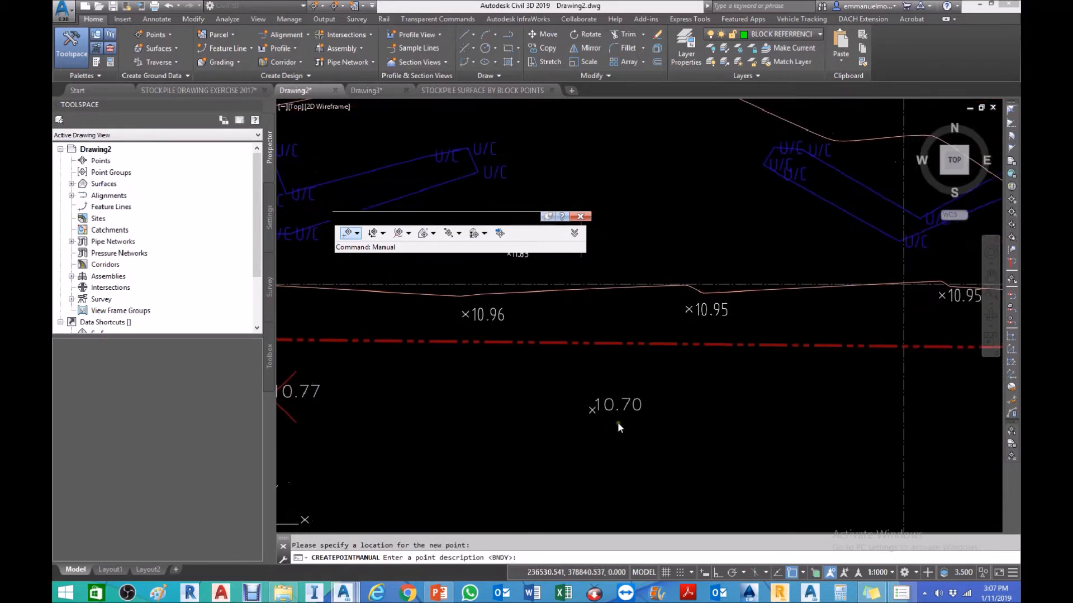
{"action": "key", "text": "Return"}
{"action": "key", "text": "Return"}
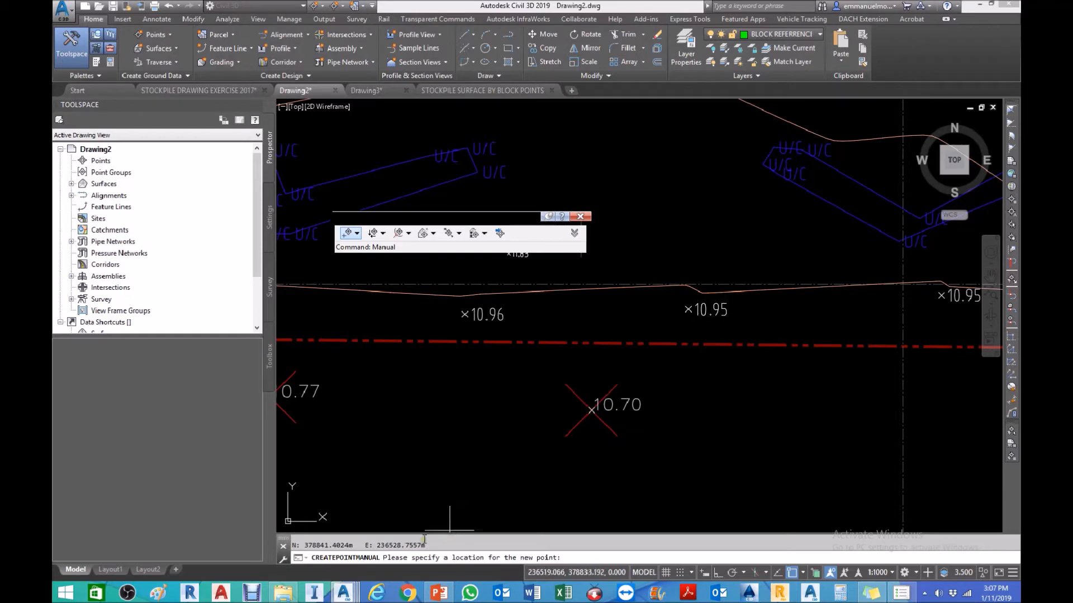
Create manual points on the 10.89 marker and the neighbouring 10.82 marker along the southern boundary
{"action": "scroll", "coordinate": [489, 490], "scroll_direction": "down", "scroll_amount": 5}
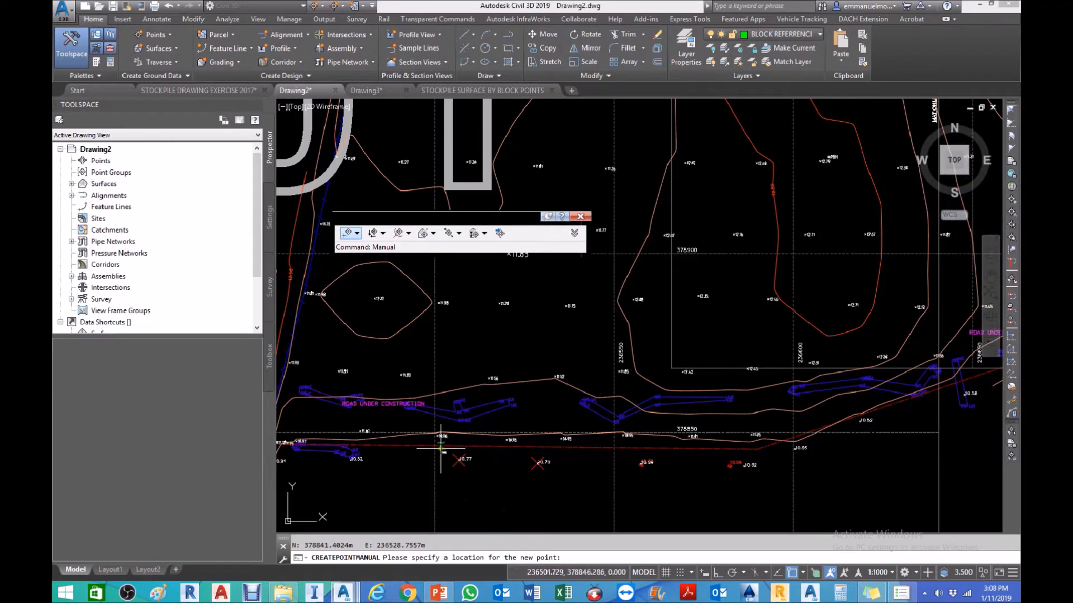
{"action": "scroll", "coordinate": [441, 447], "scroll_direction": "down", "scroll_amount": 2}
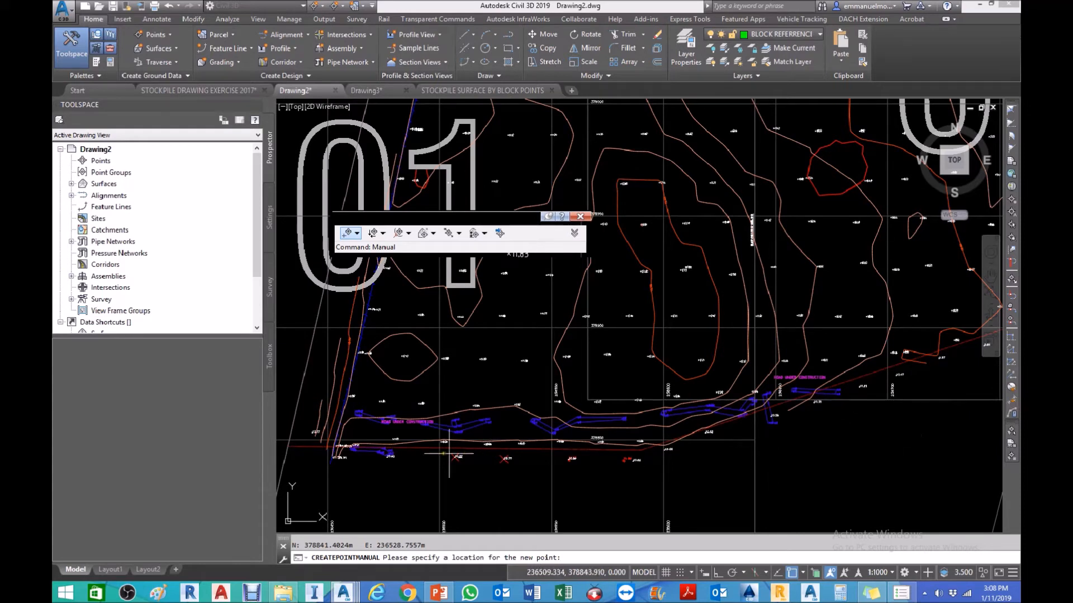
{"action": "scroll", "coordinate": [469, 454], "scroll_direction": "down", "scroll_amount": 3}
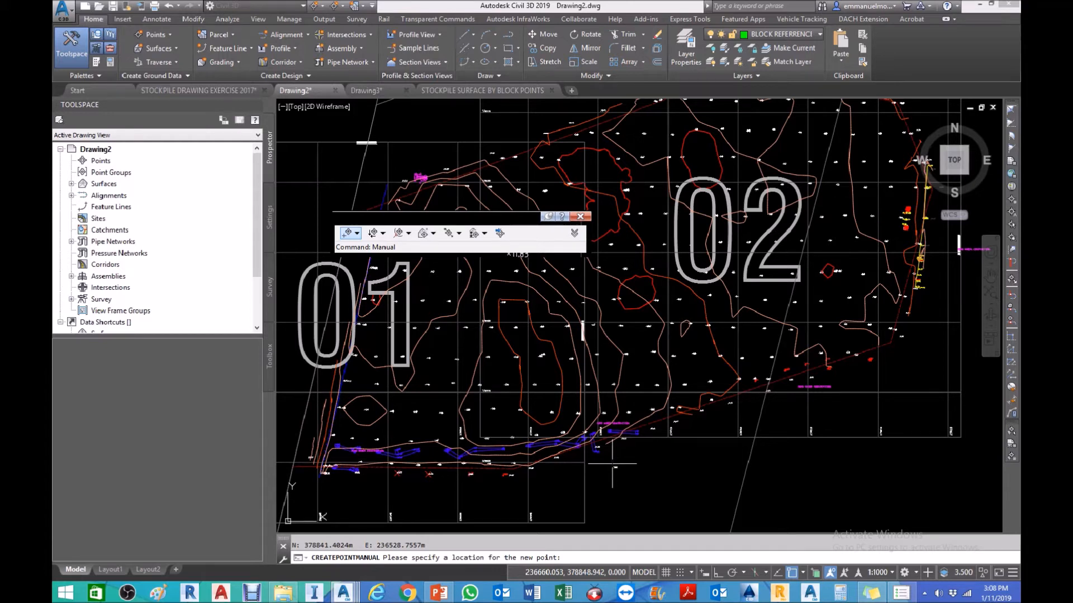
{"action": "scroll", "coordinate": [494, 488], "scroll_direction": "up", "scroll_amount": 2}
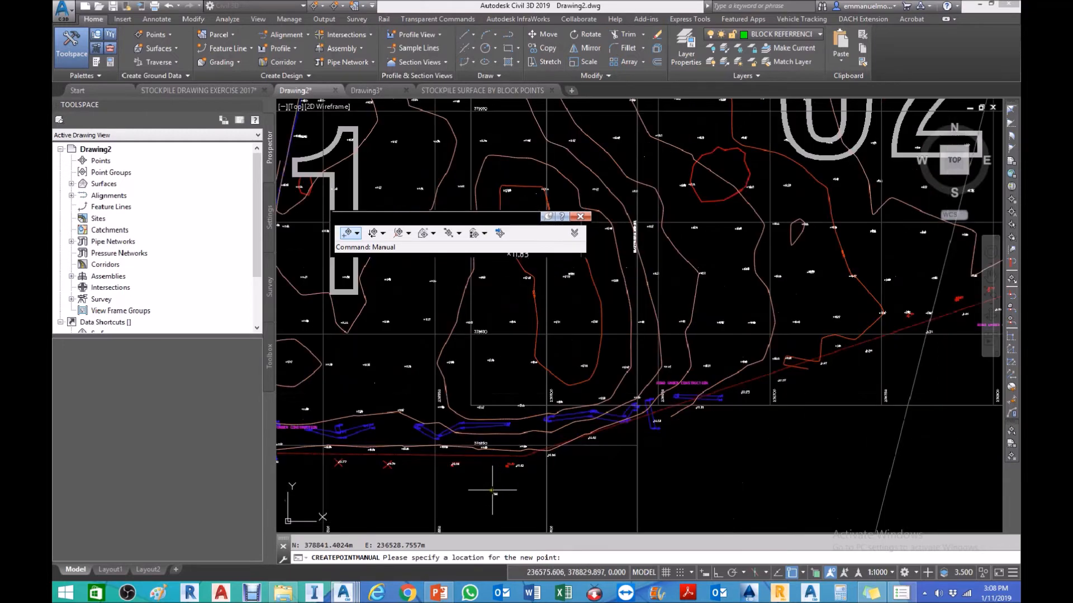
{"action": "scroll", "coordinate": [512, 486], "scroll_direction": "up", "scroll_amount": 2}
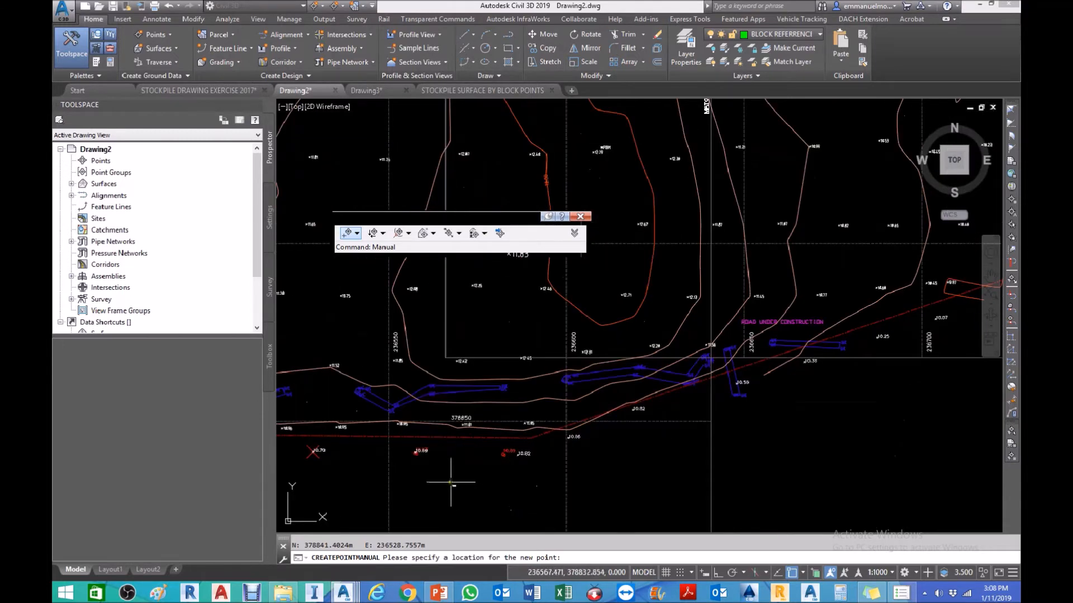
{"action": "scroll", "coordinate": [481, 482], "scroll_direction": "up", "scroll_amount": 2}
{"action": "mouse_move", "coordinate": [482, 484]}
{"action": "middle_mouse_down"}
{"action": "mouse_move", "coordinate": [552, 454]}
{"action": "mouse_move", "coordinate": [688, 439]}
{"action": "middle_mouse_up"}
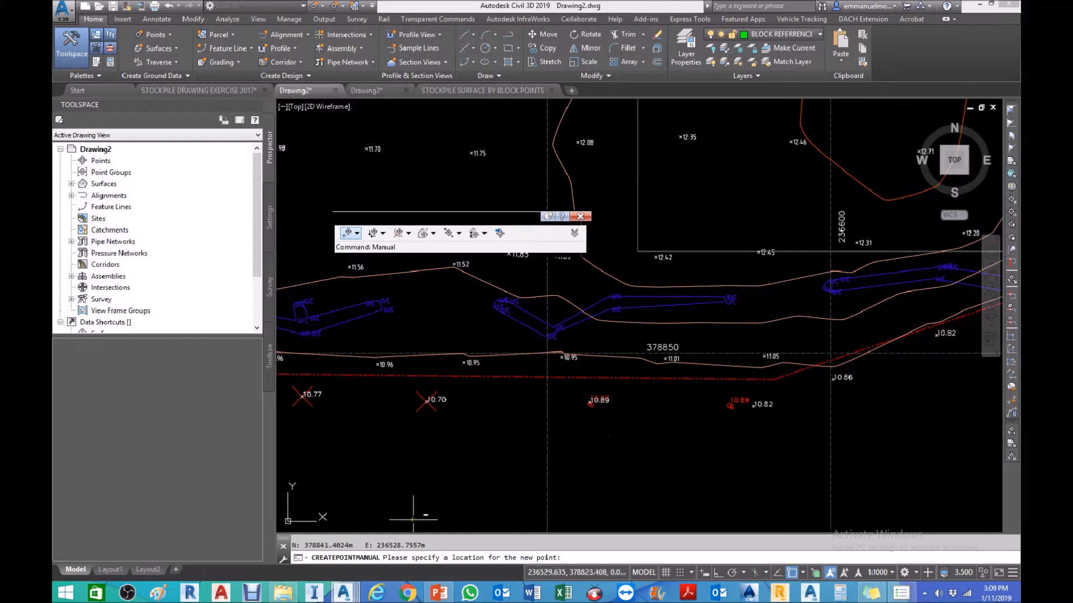
{"action": "left_click", "coordinate": [252, 592]}
{"action": "left_click", "coordinate": [340, 458]}
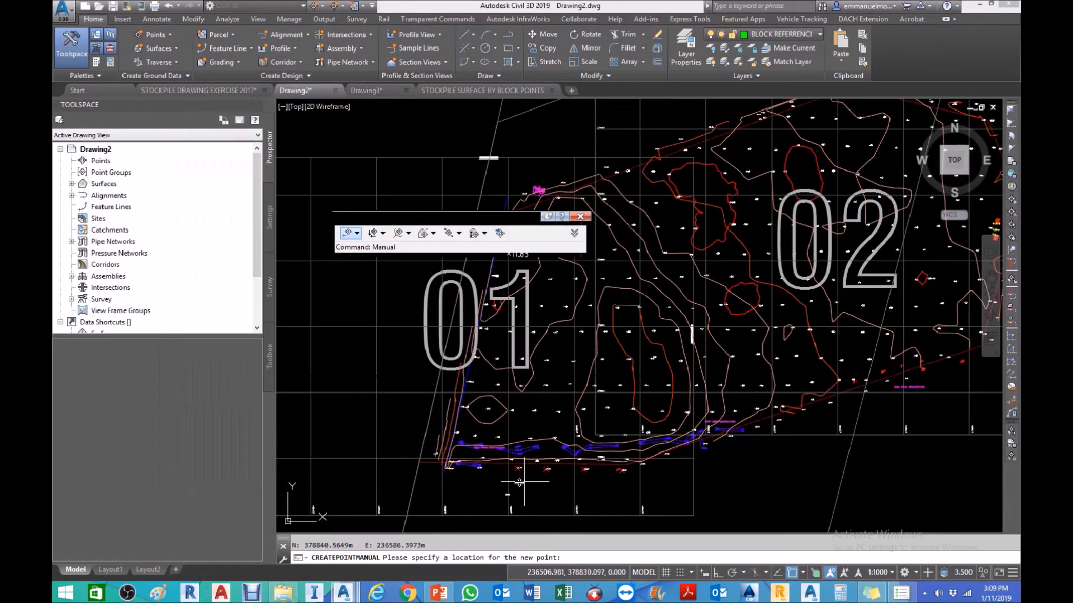
Examine the boundary points in Drawing2 and compare them with the STOCKPILE SURFACE BY BLOCK POINTS and STOCKPILE DRAWING EXERCISE 2017 drawings
{"action": "scroll", "coordinate": [525, 480], "scroll_direction": "up", "scroll_amount": 3}
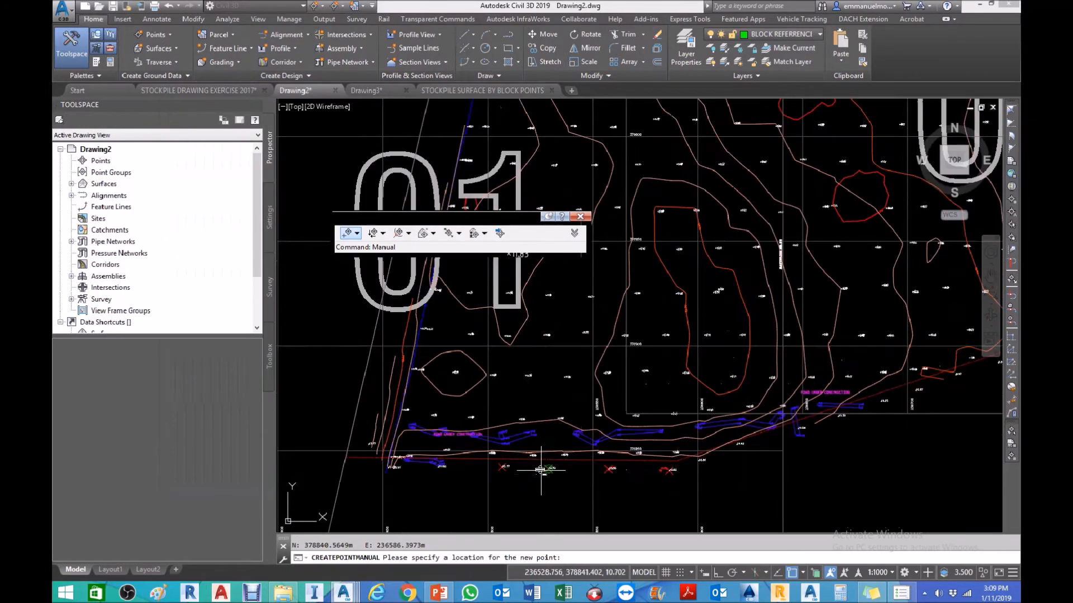
{"action": "scroll", "coordinate": [458, 486], "scroll_direction": "up", "scroll_amount": 3}
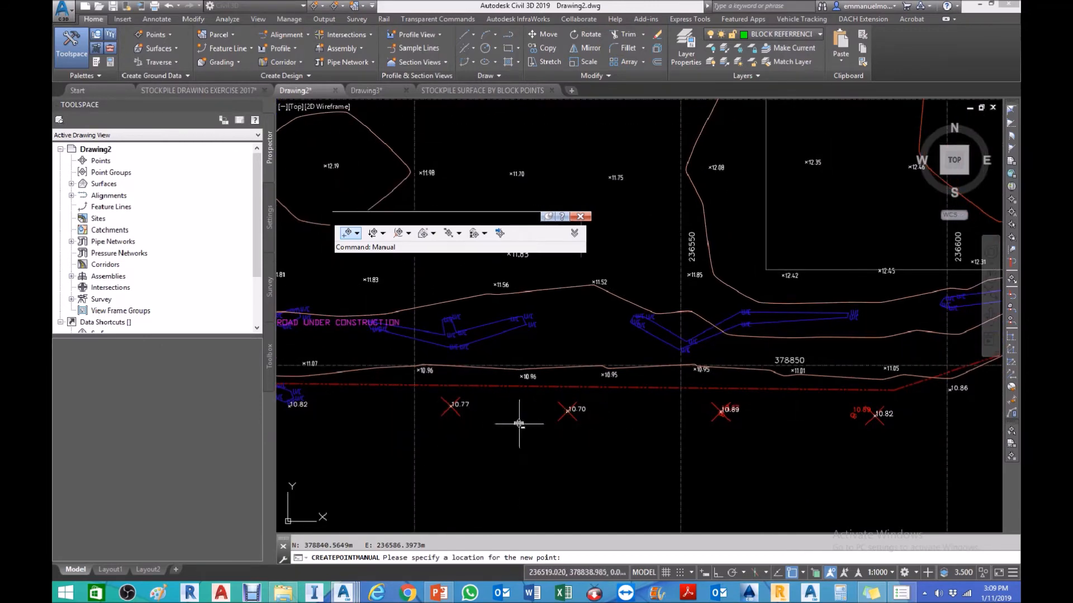
{"action": "scroll", "coordinate": [723, 438], "scroll_direction": "down", "scroll_amount": 4}
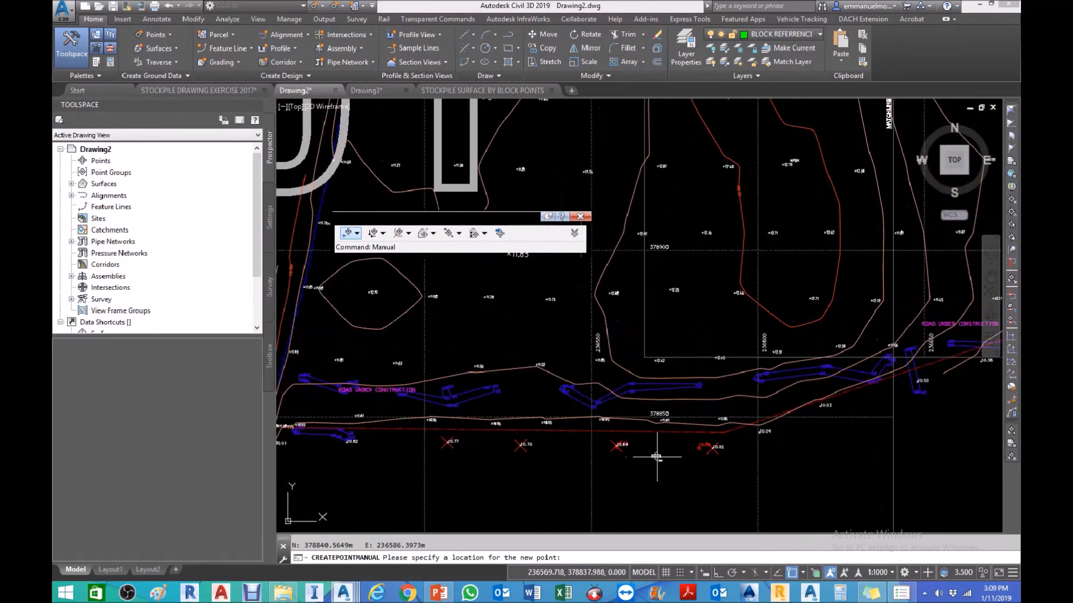
{"action": "middle_click_drag", "start_coordinate": [725, 465], "coordinate": [655, 463]}
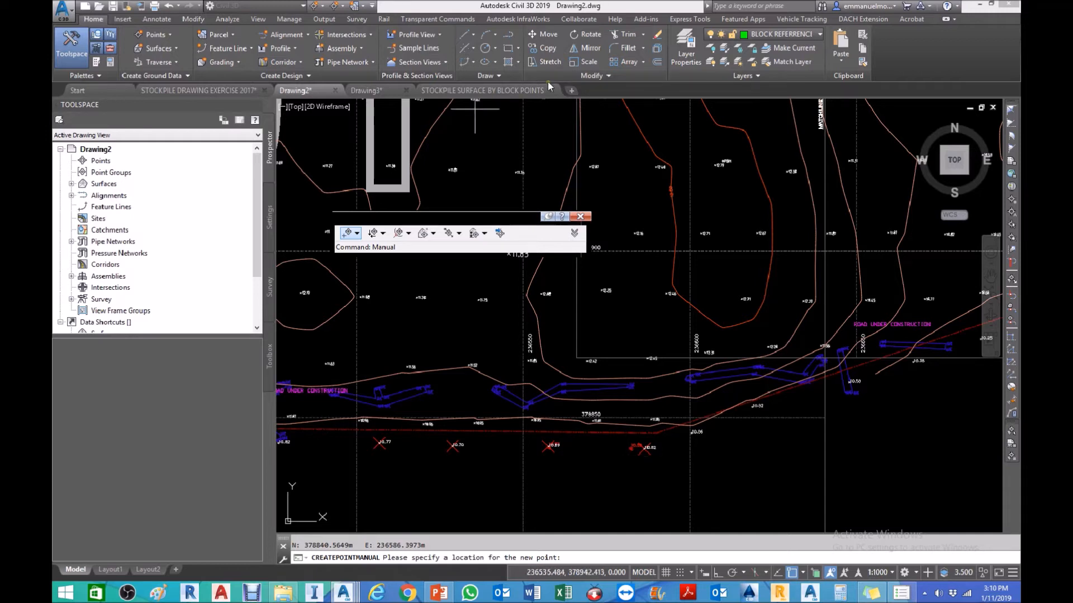
{"action": "left_click", "coordinate": [533, 90]}
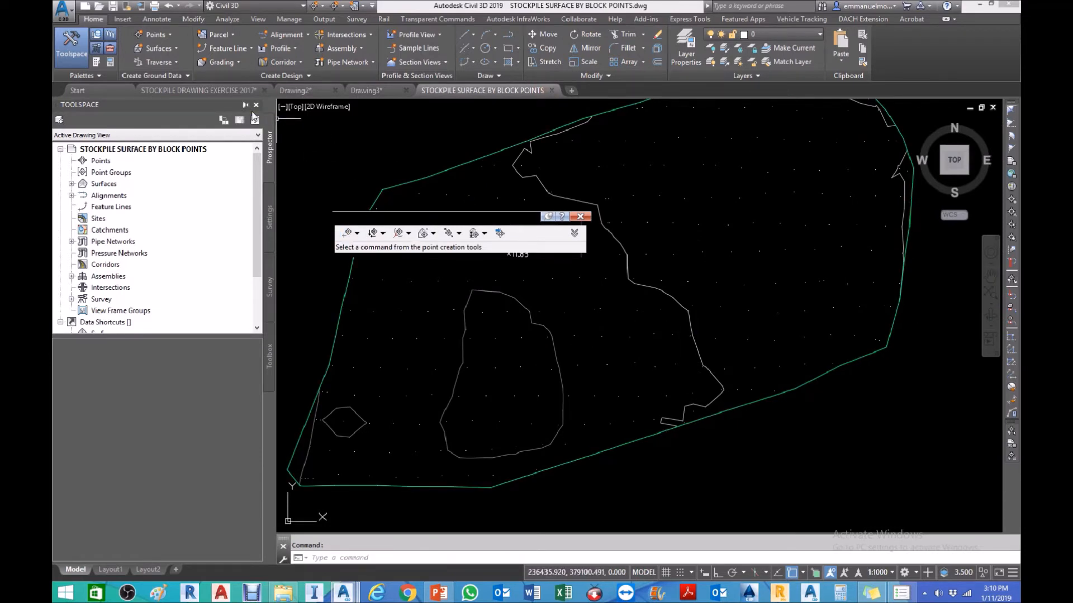
{"action": "left_click", "coordinate": [229, 90]}
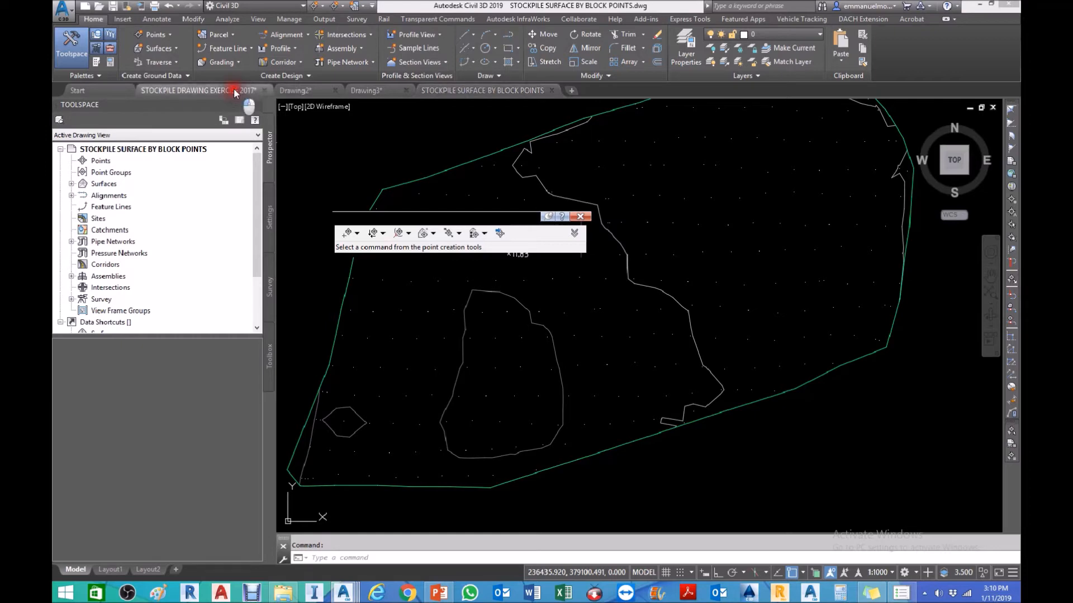
{"action": "scroll", "coordinate": [602, 362], "scroll_direction": "down", "scroll_amount": 5}
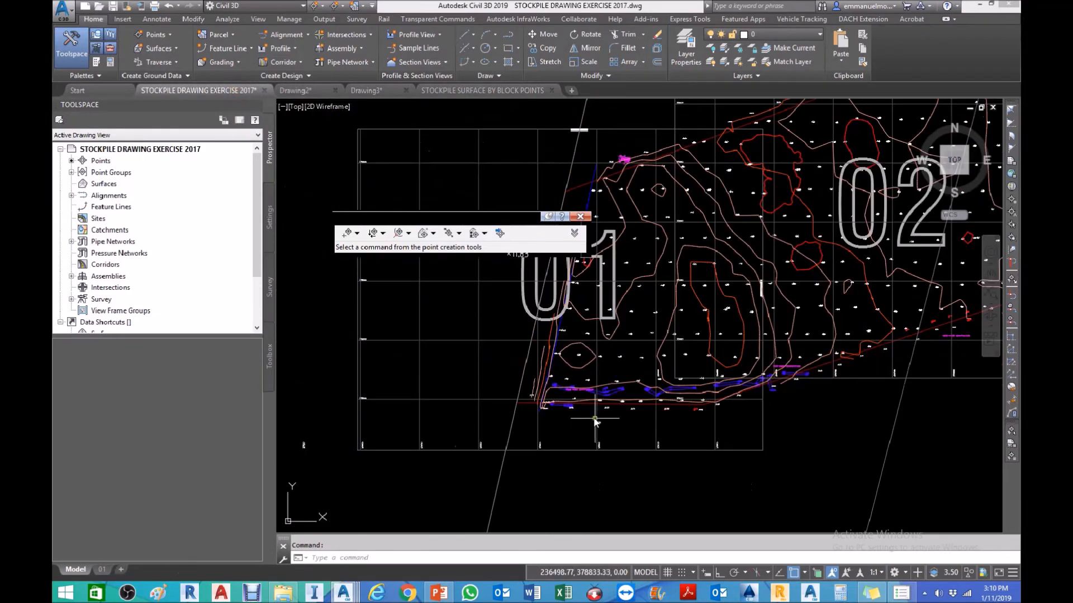
{"action": "left_click", "coordinate": [320, 90]}
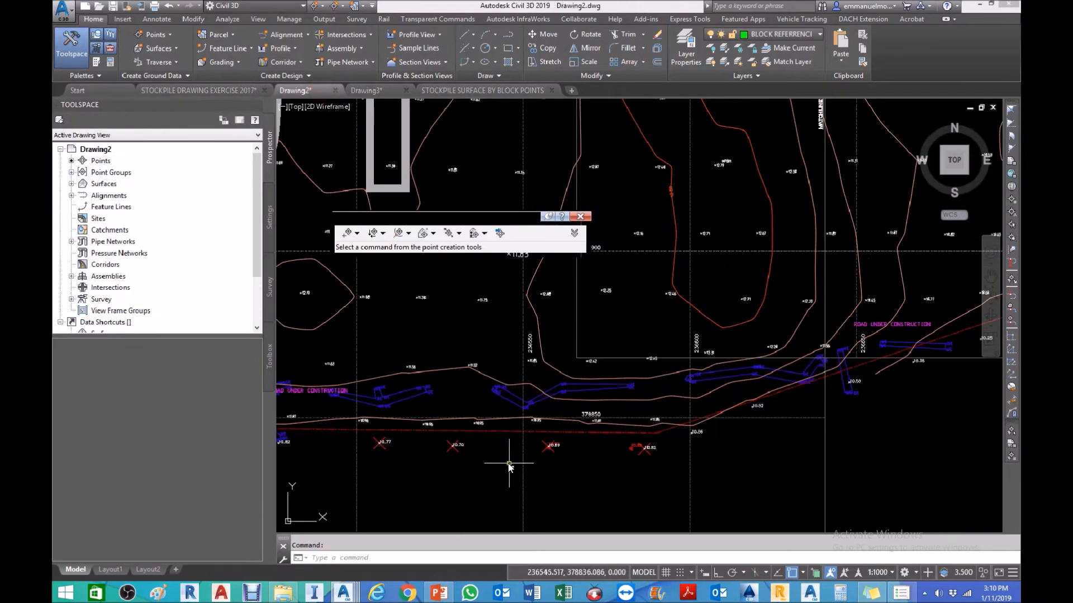
{"action": "scroll", "coordinate": [691, 458], "scroll_direction": "down", "scroll_amount": 5}
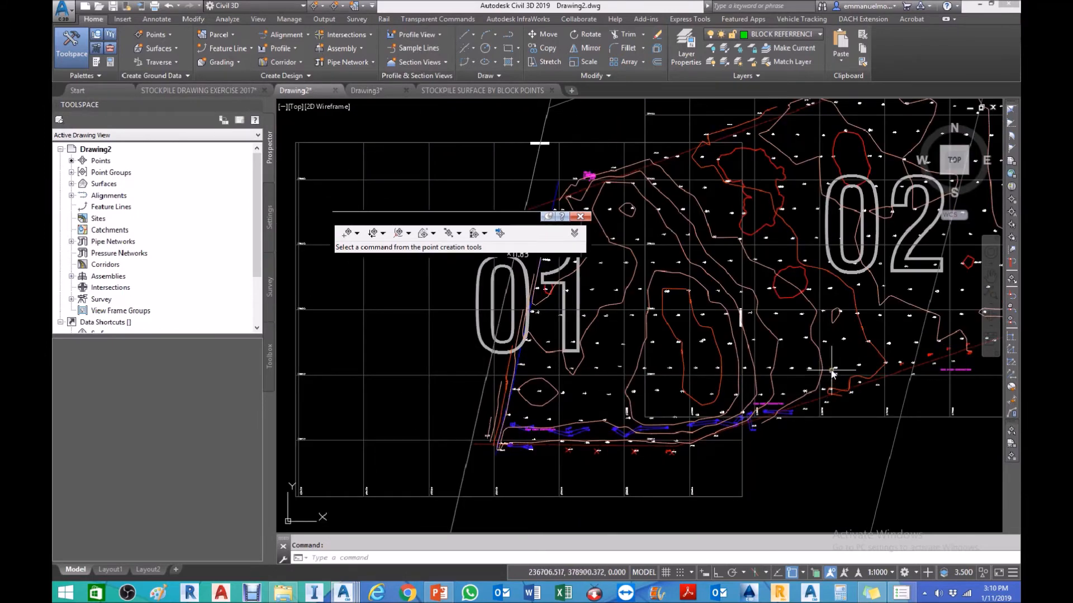
{"action": "mouse_move", "coordinate": [857, 349]}
{"action": "middle_mouse_down"}
{"action": "mouse_move", "coordinate": [636, 350]}
{"action": "mouse_move", "coordinate": [719, 373]}
{"action": "middle_mouse_up"}
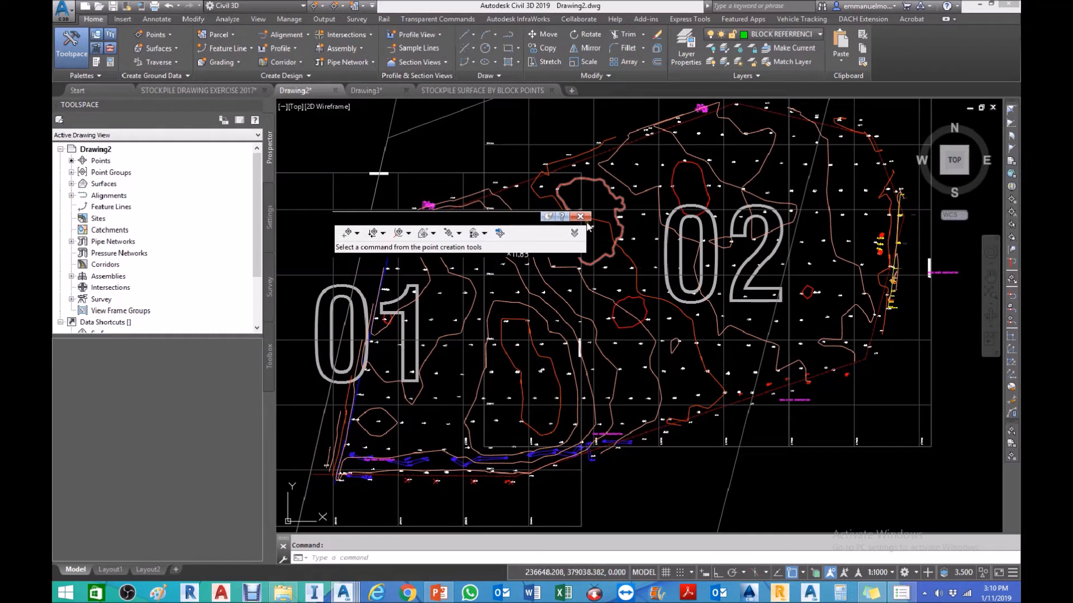
Close the point creation tools and try to convert the 10.86 marker to a COGO point with Convert AutoCAD Points
{"action": "left_click", "coordinate": [580, 216]}
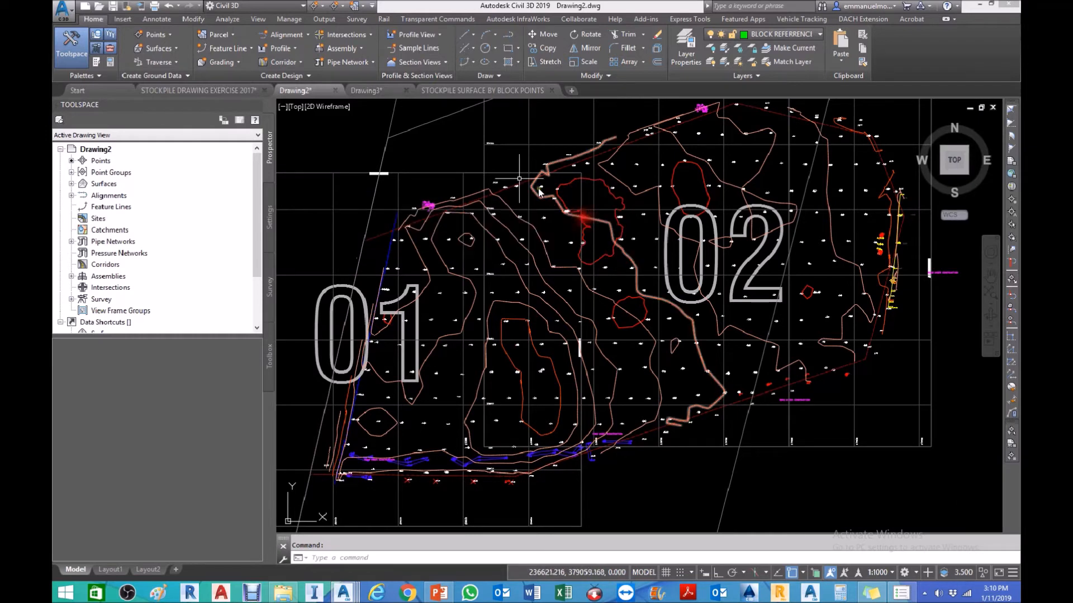
{"action": "left_click", "coordinate": [169, 34]}
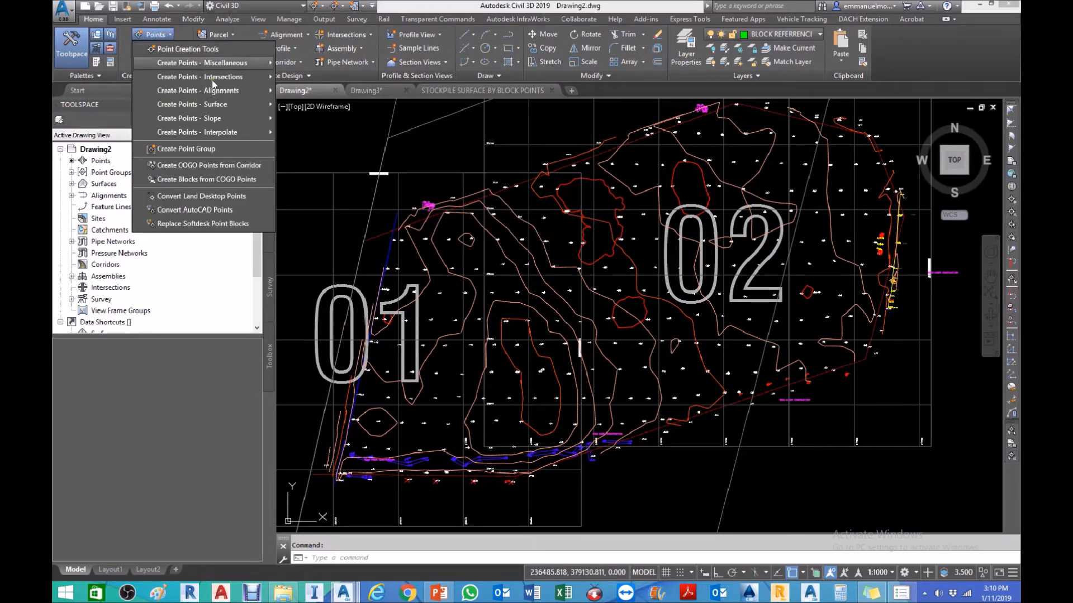
{"action": "left_click", "coordinate": [208, 207]}
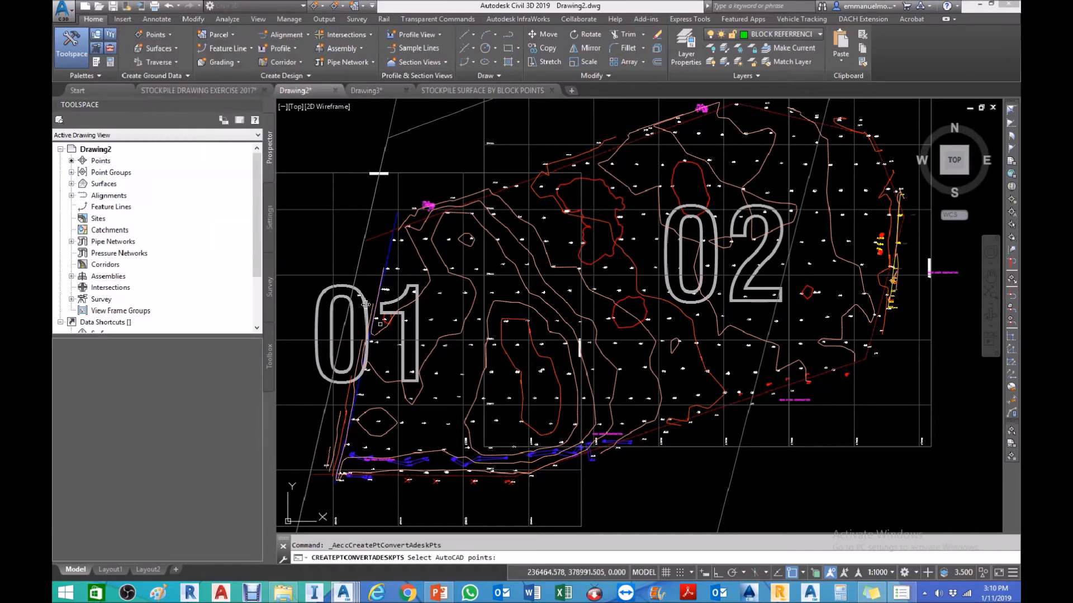
{"action": "scroll", "coordinate": [461, 481], "scroll_direction": "up", "scroll_amount": 8}
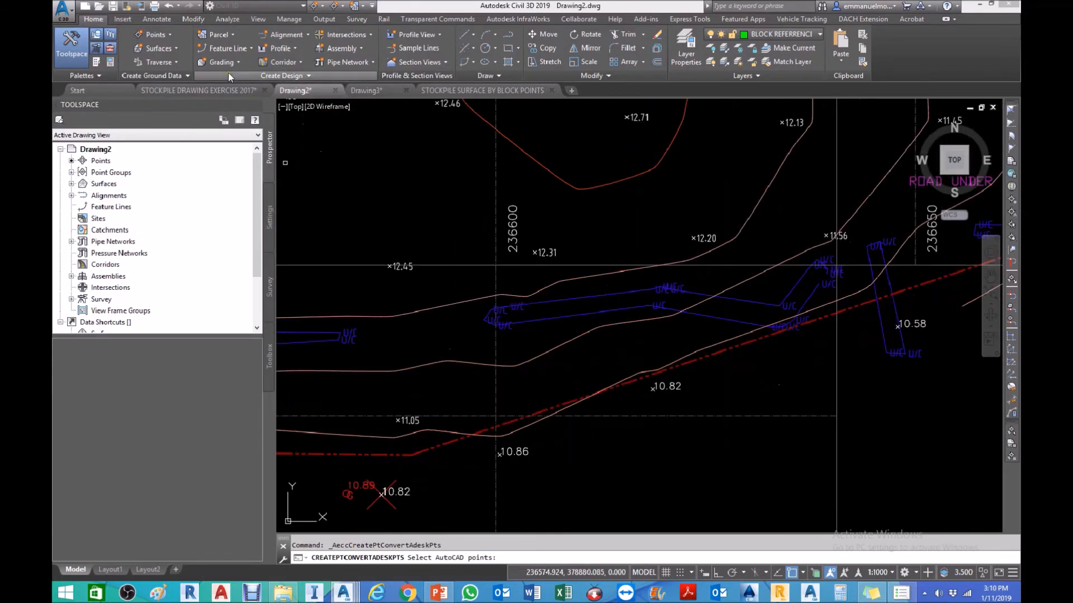
{"action": "left_click", "coordinate": [176, 49]}
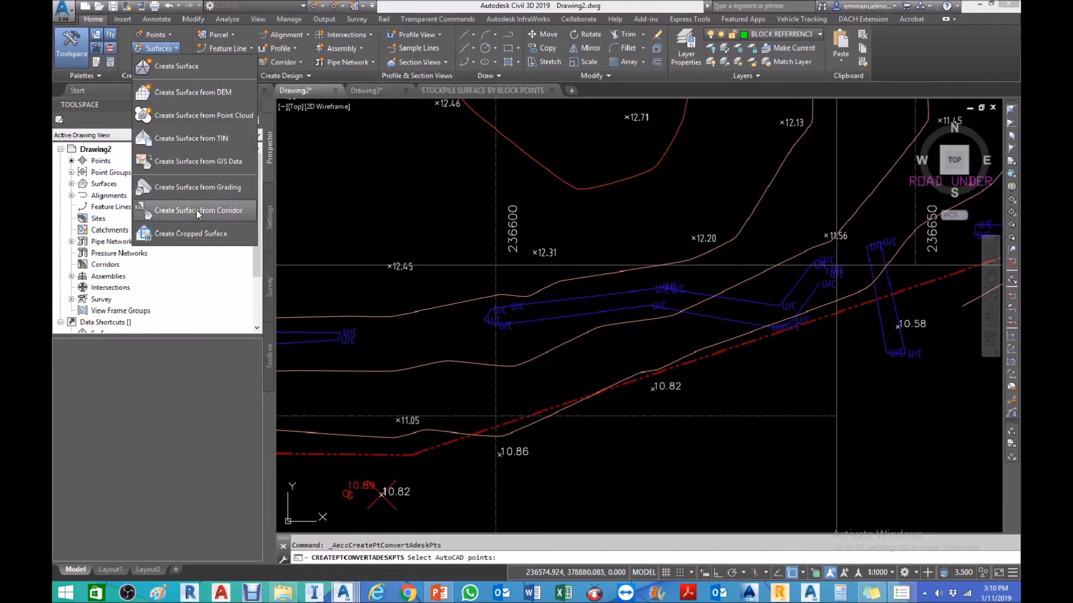
{"action": "left_click", "coordinate": [152, 35]}
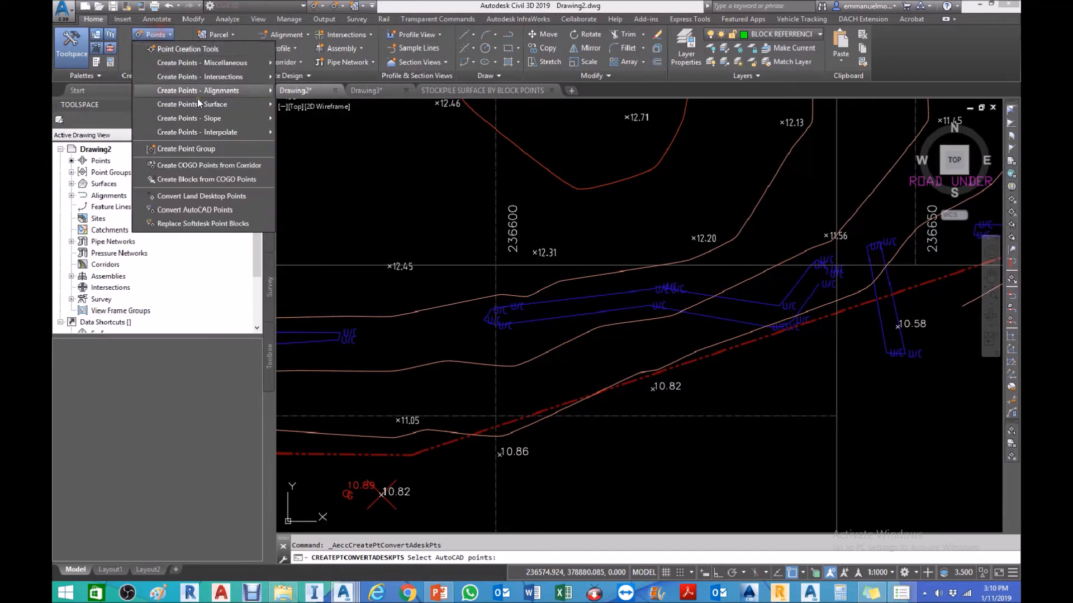
{"action": "left_click", "coordinate": [182, 211]}
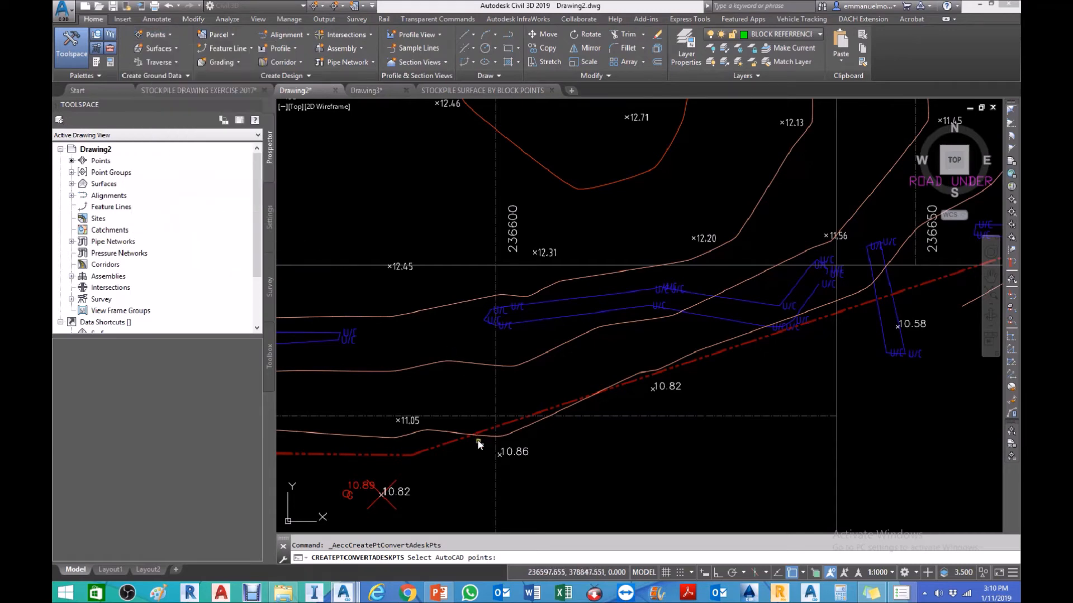
{"action": "scroll", "coordinate": [486, 456], "scroll_direction": "up", "scroll_amount": 5}
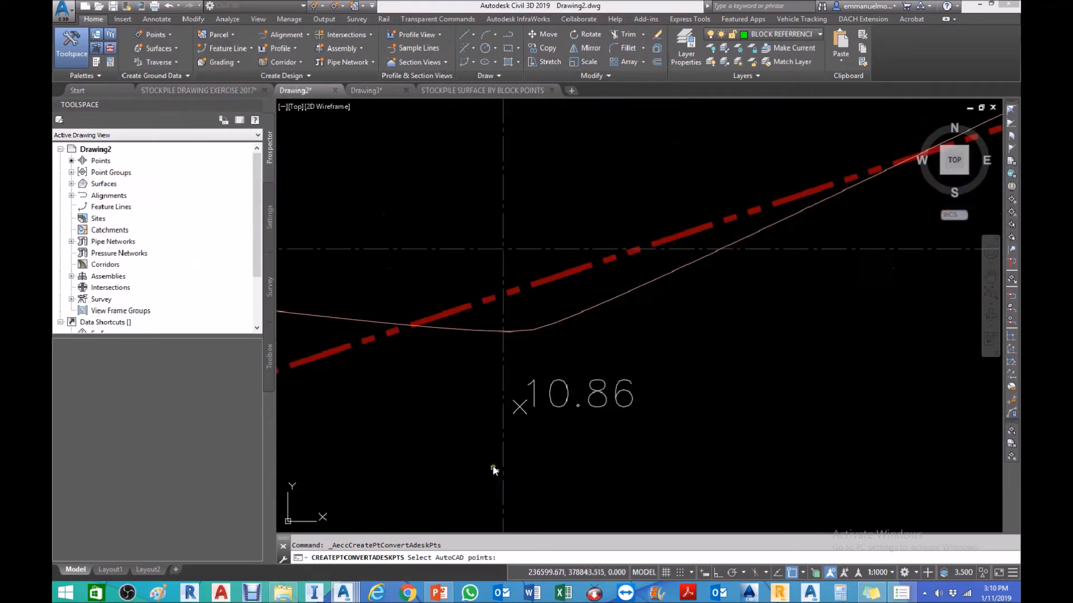
{"action": "left_click", "coordinate": [162, 34]}
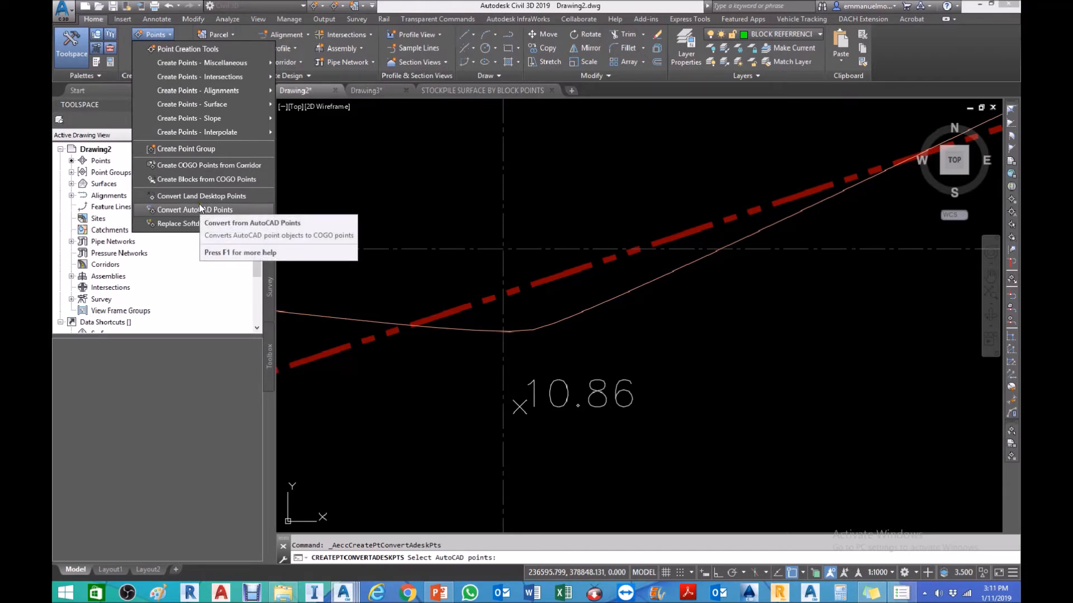
{"action": "left_click", "coordinate": [519, 407]}
{"action": "key", "text": "Return"}
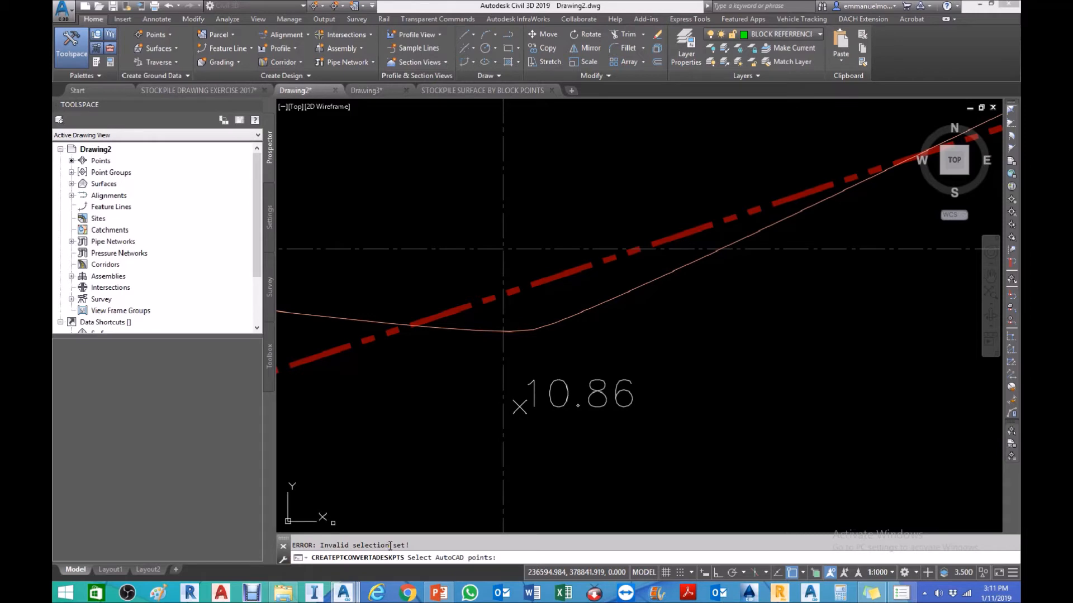
{"action": "scroll", "coordinate": [438, 526], "scroll_direction": "down", "scroll_amount": 3}
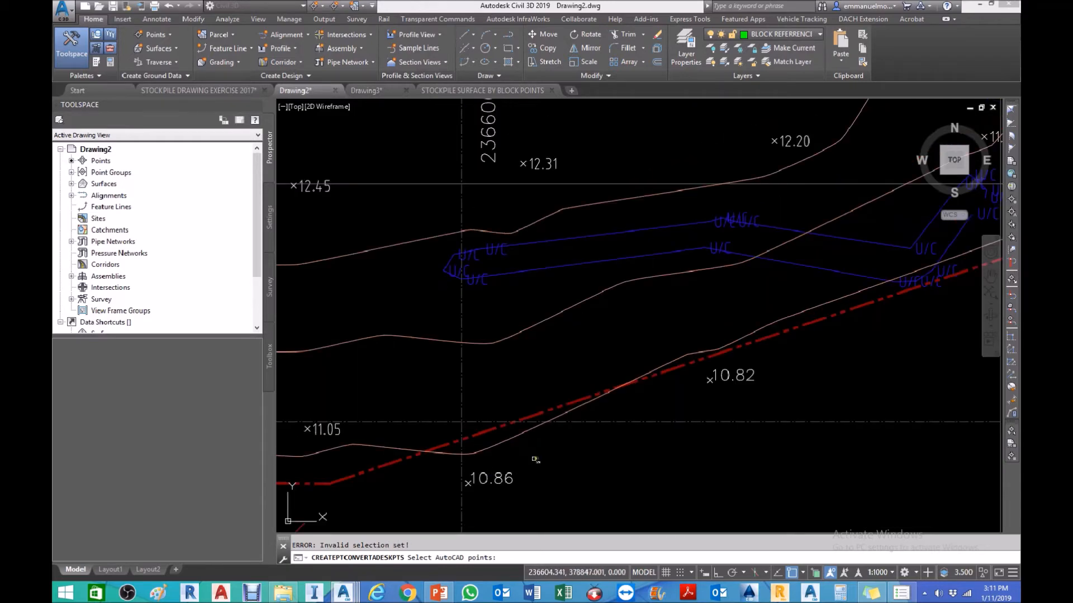
Cancel the point conversion and examine the spot heights and created points along the southern boundary in Drawing2
{"action": "middle_click_drag", "start_coordinate": [542, 460], "coordinate": [762, 402]}
{"action": "scroll", "coordinate": [762, 402], "scroll_direction": "down", "scroll_amount": 4}
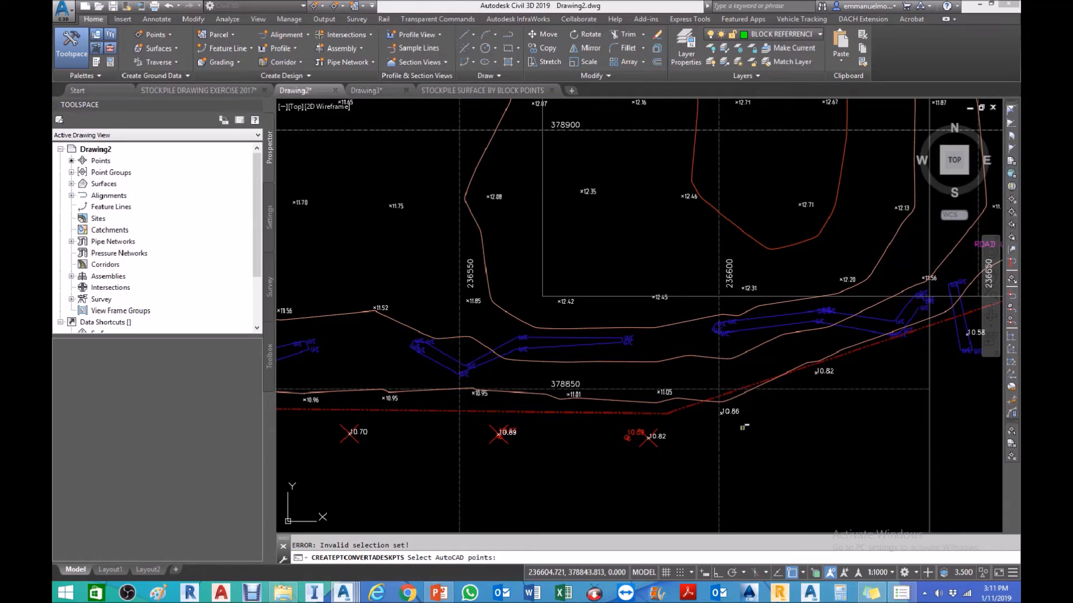
{"action": "key", "text": "Escape"}
{"action": "scroll", "coordinate": [747, 440], "scroll_direction": "down", "scroll_amount": 4}
{"action": "scroll", "coordinate": [693, 469], "scroll_direction": "up", "scroll_amount": 2}
{"action": "scroll", "coordinate": [686, 449], "scroll_direction": "down", "scroll_amount": 4}
{"action": "scroll", "coordinate": [631, 488], "scroll_direction": "up", "scroll_amount": 6}
{"action": "scroll", "coordinate": [630, 488], "scroll_direction": "down", "scroll_amount": 5}
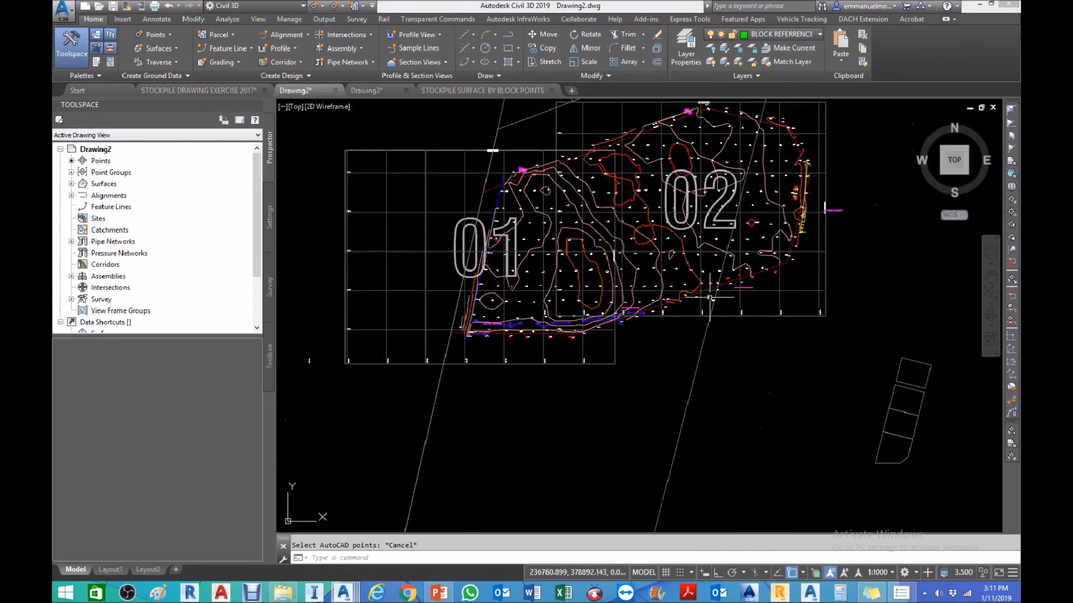
{"action": "scroll", "coordinate": [708, 297], "scroll_direction": "up", "scroll_amount": 4}
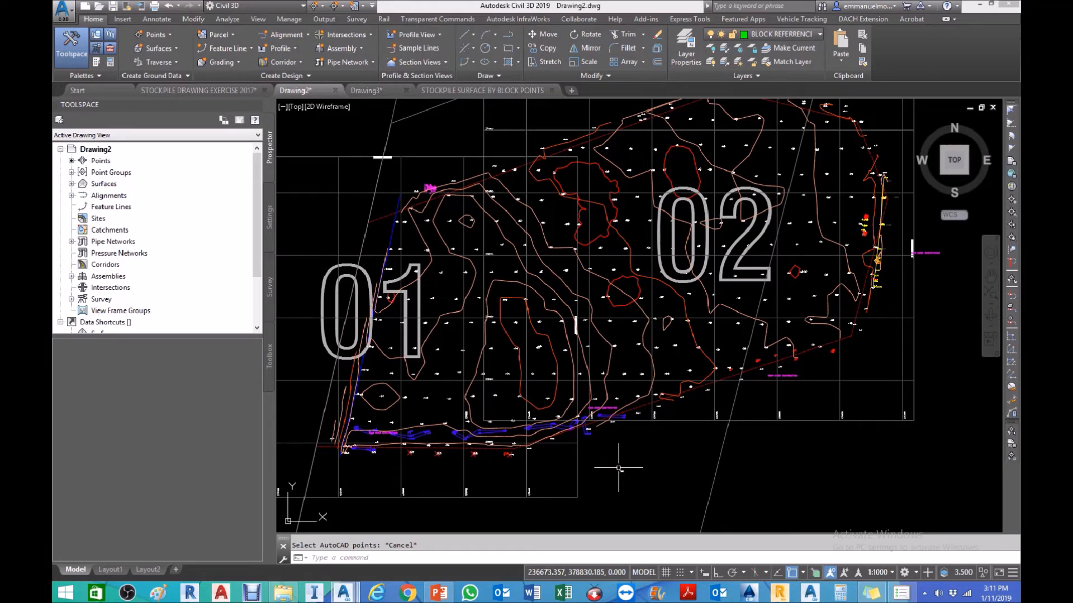
{"action": "scroll", "coordinate": [559, 471], "scroll_direction": "up", "scroll_amount": 4}
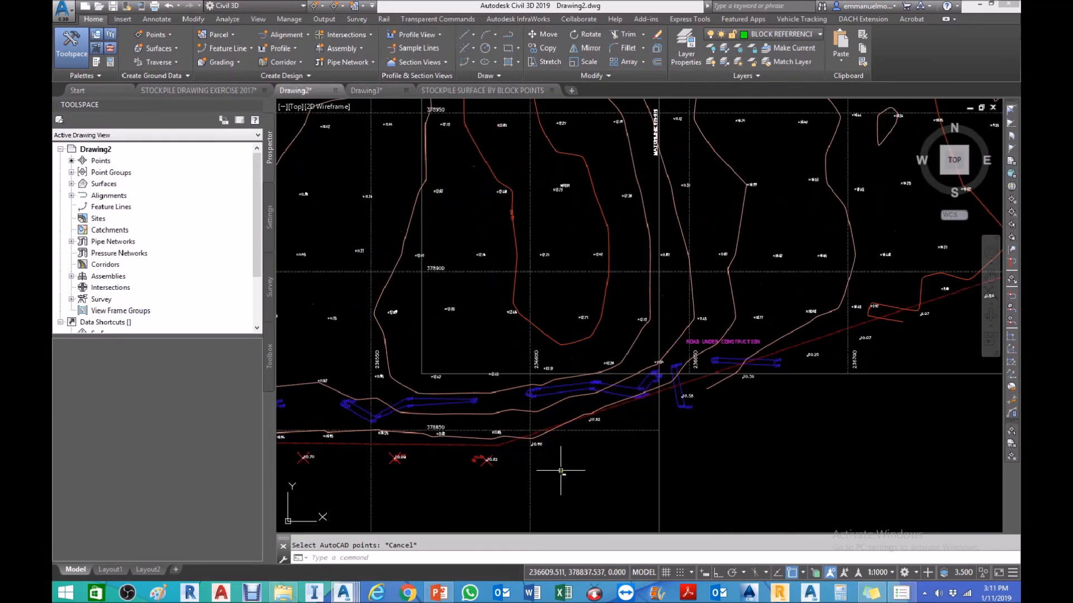
{"action": "middle_click_drag", "start_coordinate": [559, 472], "coordinate": [597, 460]}
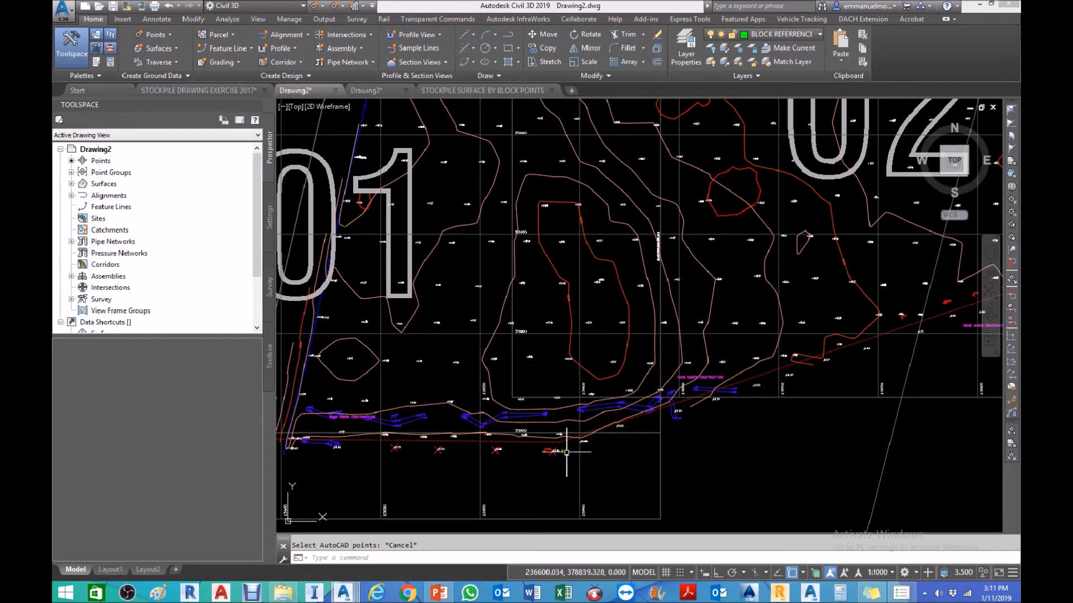
{"action": "scroll", "coordinate": [551, 452], "scroll_direction": "up", "scroll_amount": 2}
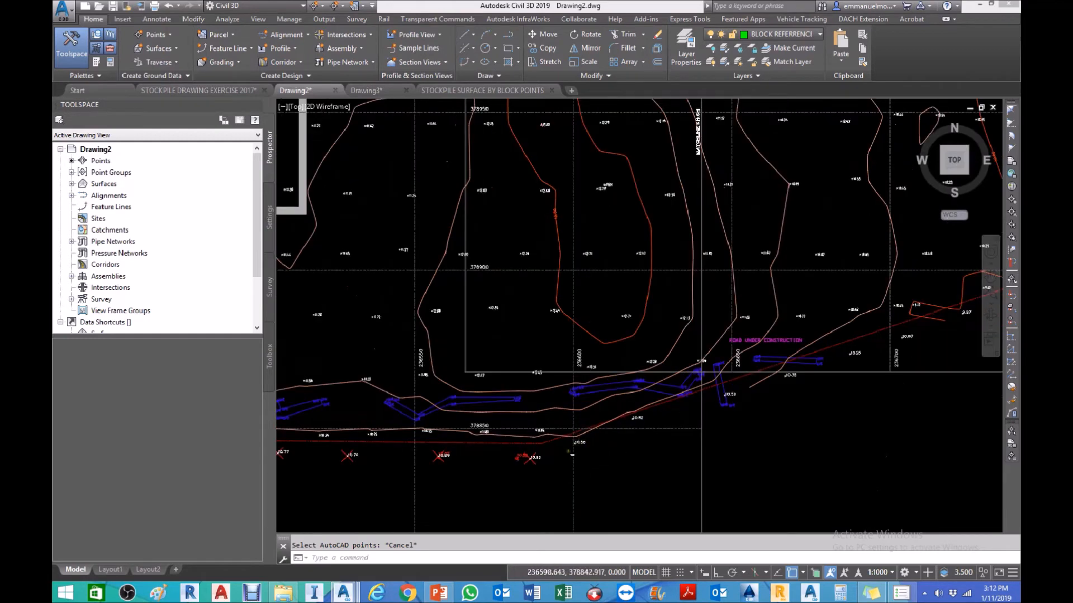
{"action": "scroll", "coordinate": [581, 449], "scroll_direction": "up", "scroll_amount": 2}
{"action": "scroll", "coordinate": [582, 449], "scroll_direction": "up", "scroll_amount": 2}
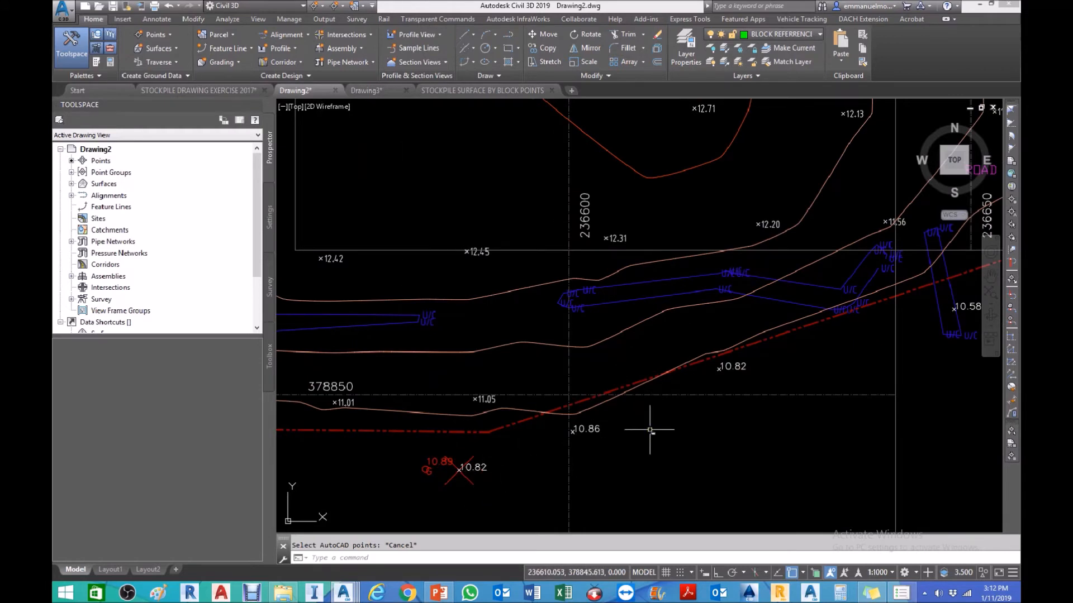
{"action": "scroll", "coordinate": [650, 430], "scroll_direction": "down", "scroll_amount": 4}
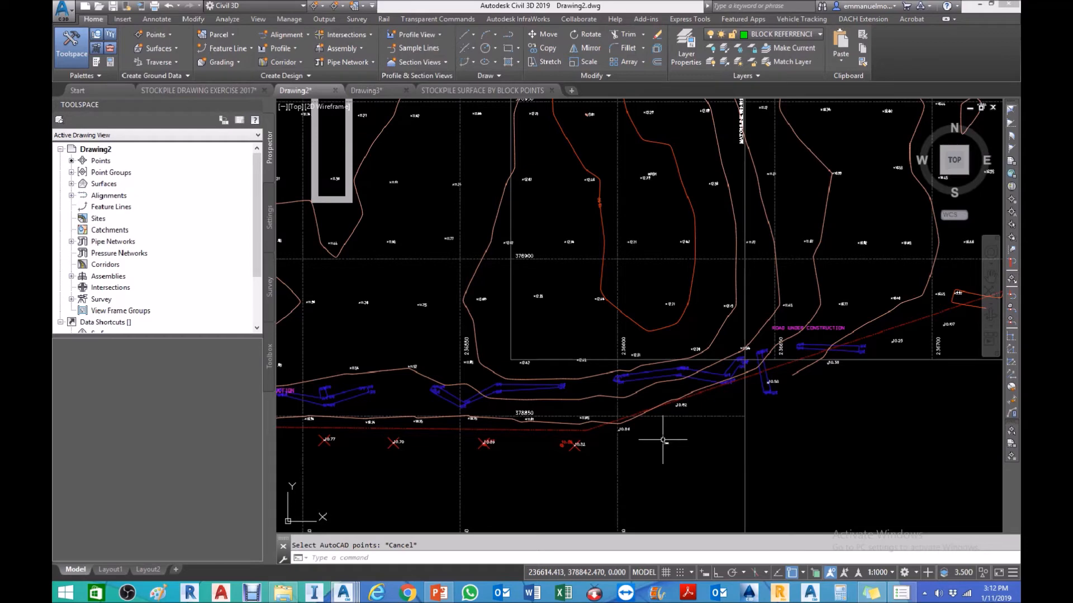
{"action": "middle_click_drag", "start_coordinate": [674, 445], "coordinate": [660, 476]}
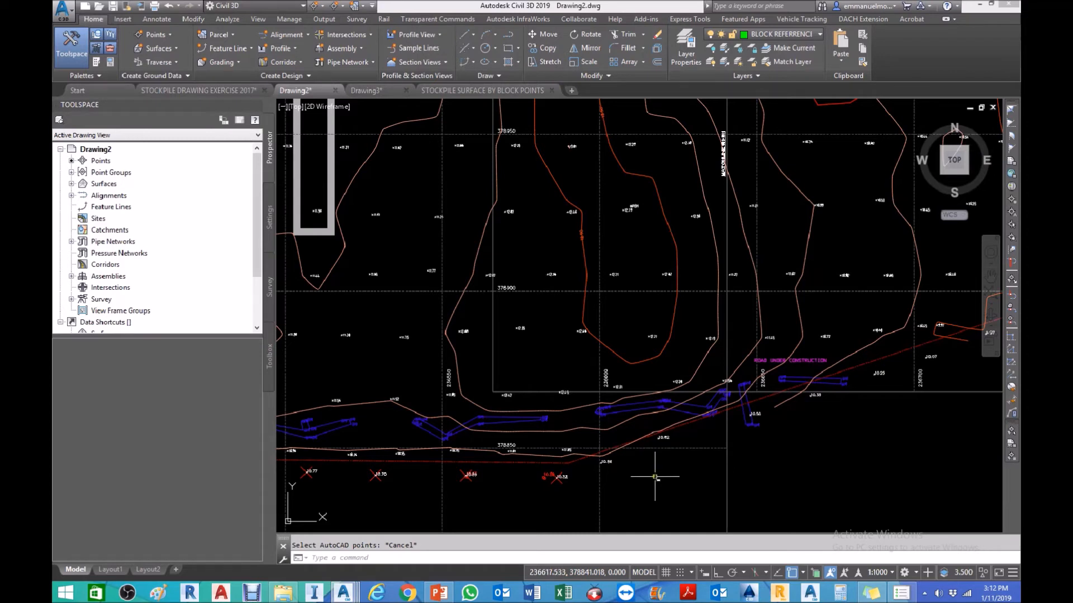
{"action": "middle_click_drag", "start_coordinate": [636, 468], "coordinate": [649, 441]}
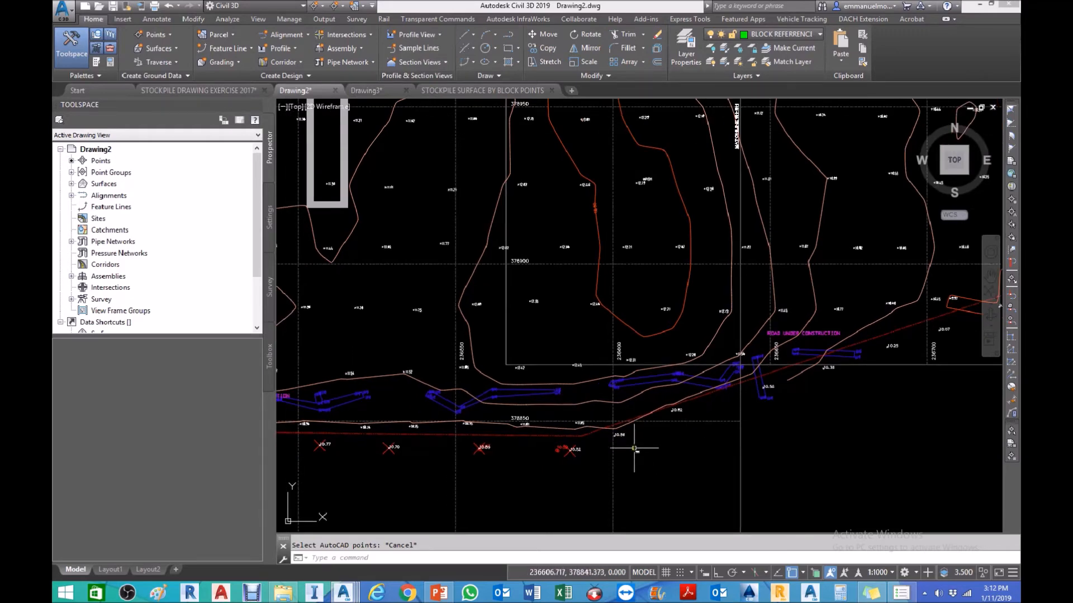
{"action": "mouse_move", "coordinate": [661, 445]}
{"action": "middle_mouse_down"}
{"action": "mouse_move", "coordinate": [657, 456]}
{"action": "mouse_move", "coordinate": [709, 442]}
{"action": "middle_mouse_up"}
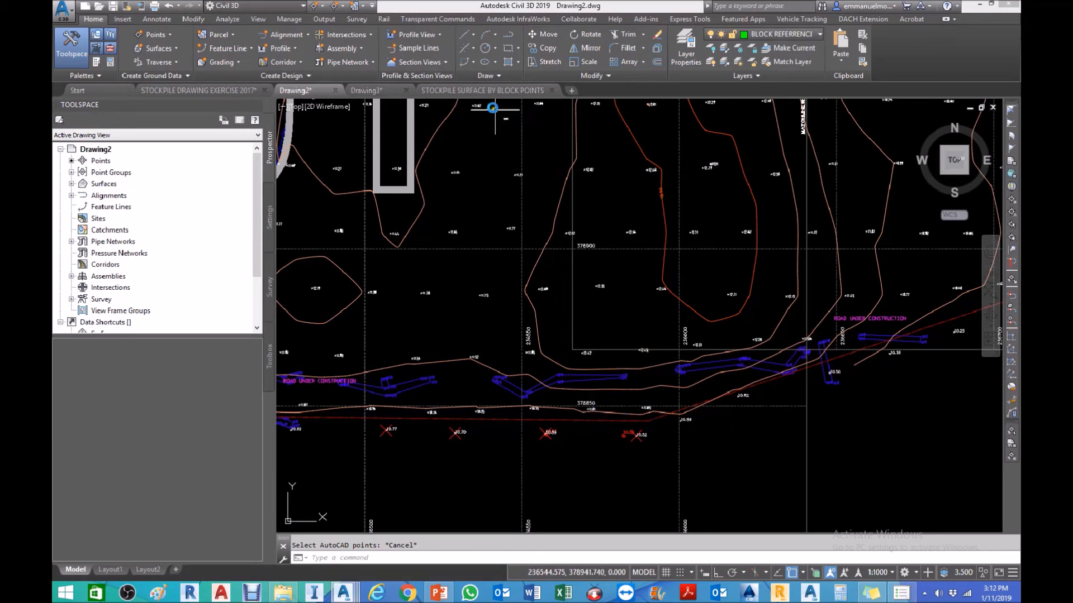
{"action": "scroll", "coordinate": [556, 335], "scroll_direction": "down", "scroll_amount": 4}
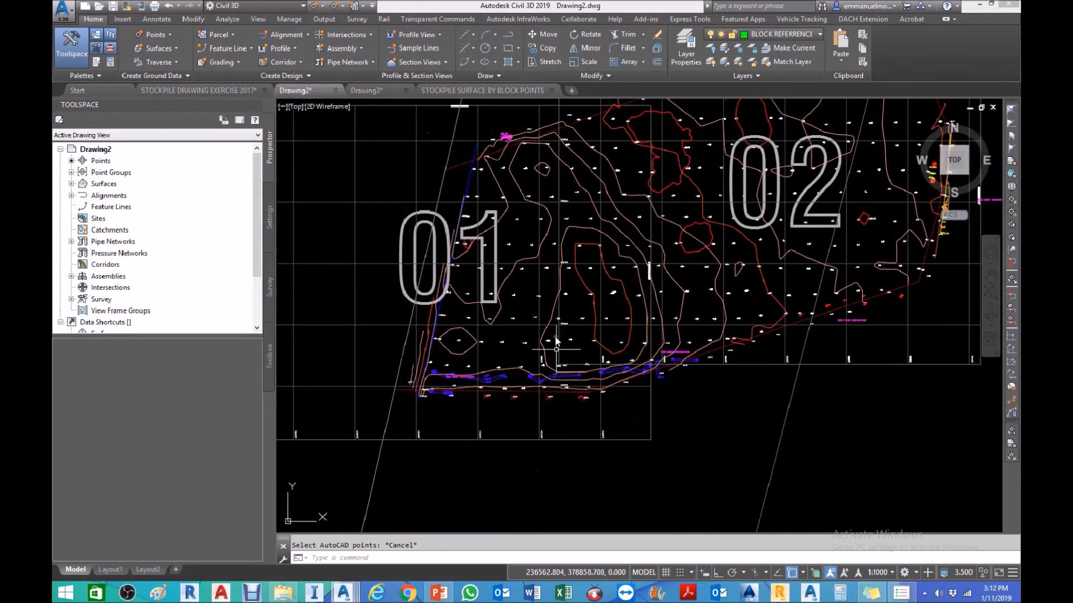
{"action": "scroll", "coordinate": [556, 340], "scroll_direction": "up", "scroll_amount": 2}
Switch to the STOCKPILE SURFACE BY BLOCK POINTS drawing and examine the surface's border and contours
{"action": "left_click", "coordinate": [496, 91]}
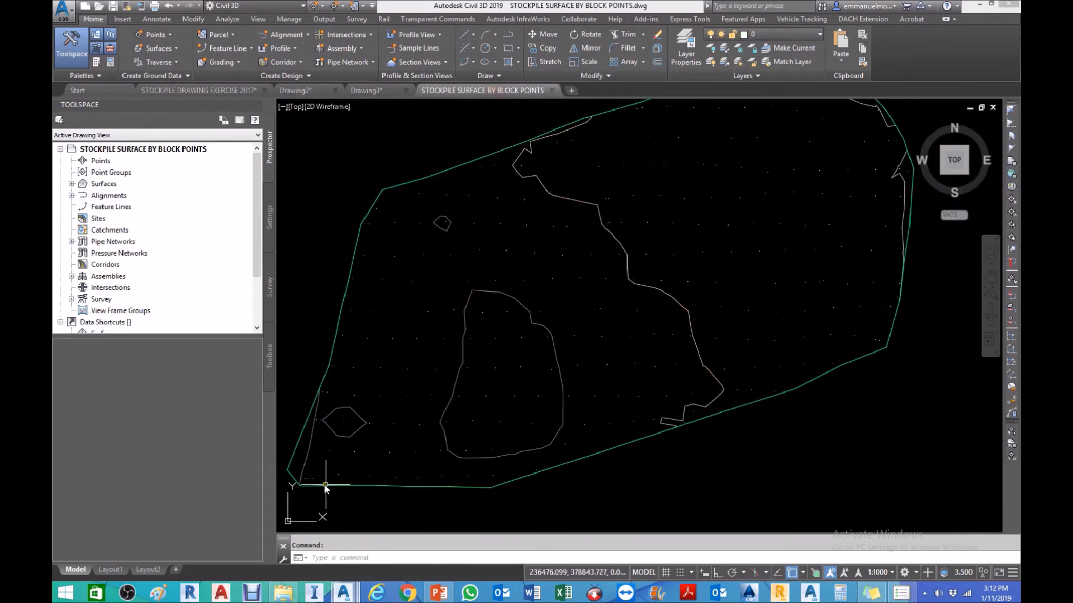
{"action": "scroll", "coordinate": [302, 485], "scroll_direction": "up", "scroll_amount": 2}
{"action": "middle_click_drag", "start_coordinate": [310, 479], "coordinate": [385, 447]}
{"action": "scroll", "coordinate": [388, 445], "scroll_direction": "up", "scroll_amount": 2}
{"action": "scroll", "coordinate": [586, 435], "scroll_direction": "down", "scroll_amount": 4}
{"action": "middle_click_drag", "start_coordinate": [783, 373], "coordinate": [605, 448]}
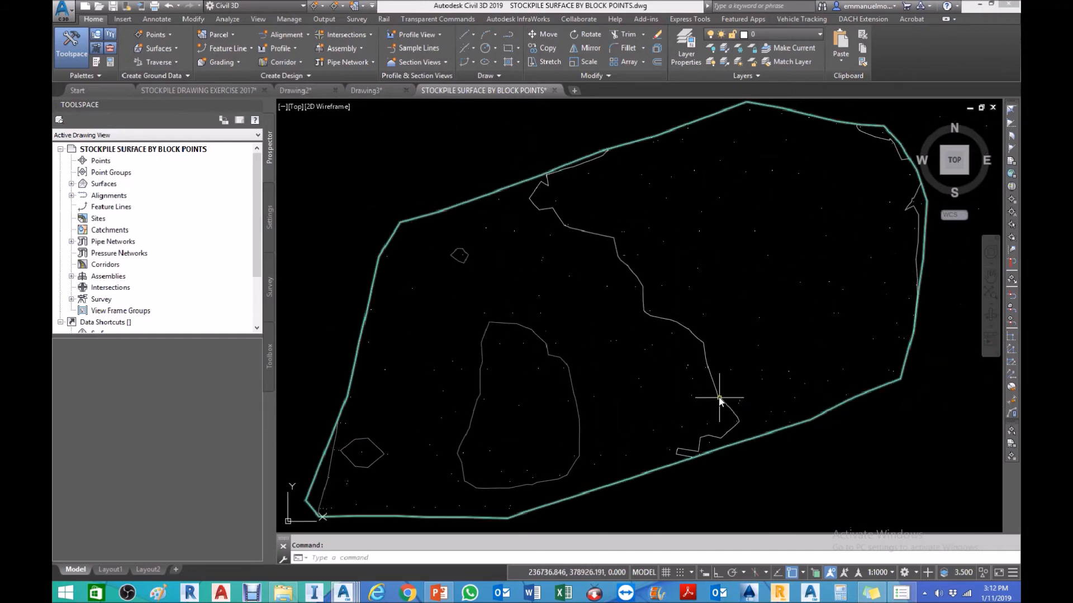
{"action": "middle_click_drag", "start_coordinate": [719, 394], "coordinate": [733, 367]}
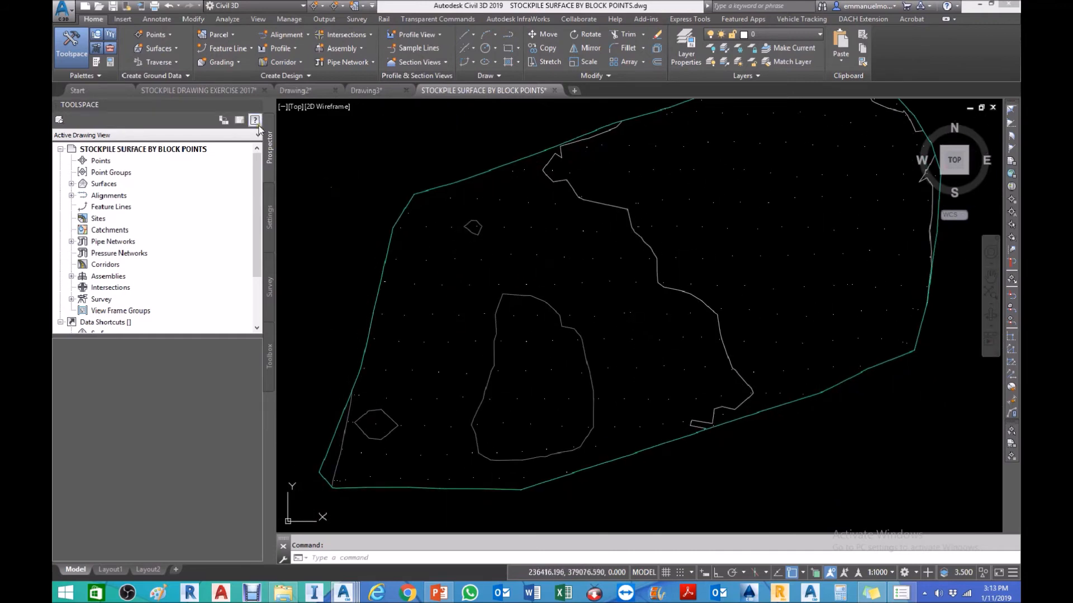
Return to Drawing2 and select all the C-TOPO-MINR contour polylines with Select Similar
{"action": "left_click", "coordinate": [309, 91]}
{"action": "middle_click_drag", "start_coordinate": [478, 360], "coordinate": [514, 240]}
{"action": "left_click", "coordinate": [535, 323]}
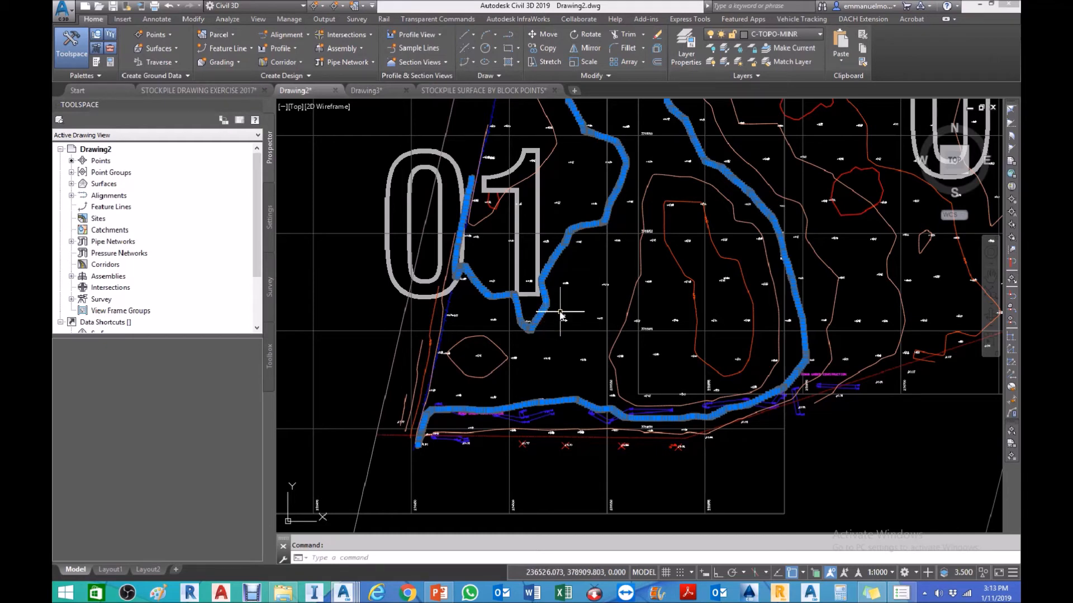
{"action": "right_click", "coordinate": [561, 314]}
{"action": "left_click", "coordinate": [608, 494]}
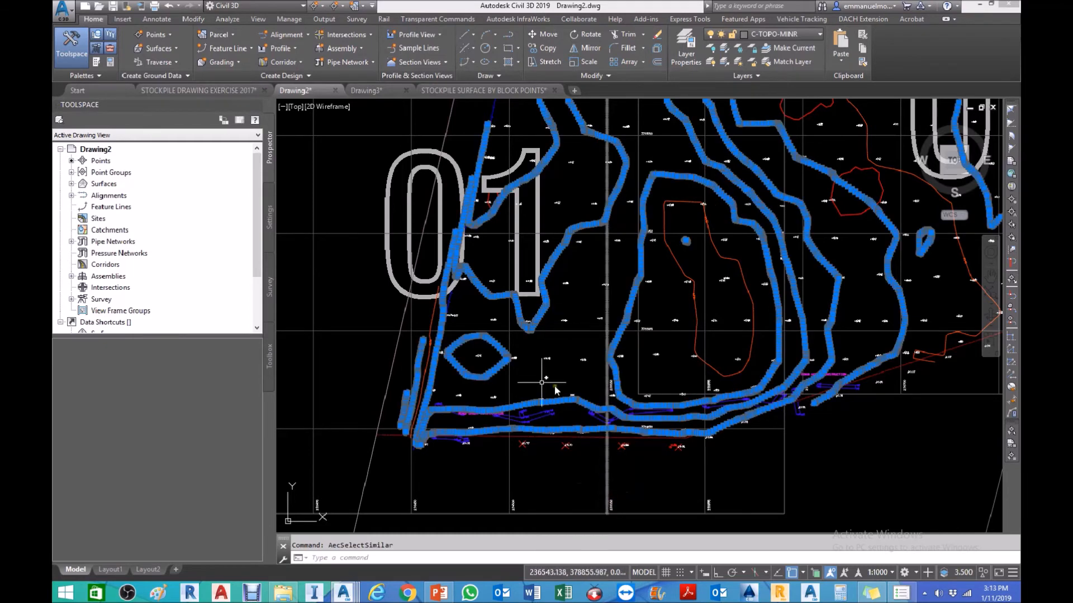
{"action": "scroll", "coordinate": [555, 390], "scroll_direction": "down", "scroll_amount": 5}
{"action": "scroll", "coordinate": [785, 302], "scroll_direction": "up", "scroll_amount": 4}
{"action": "scroll", "coordinate": [786, 302], "scroll_direction": "up", "scroll_amount": 2}
{"action": "scroll", "coordinate": [785, 301], "scroll_direction": "down", "scroll_amount": 3}
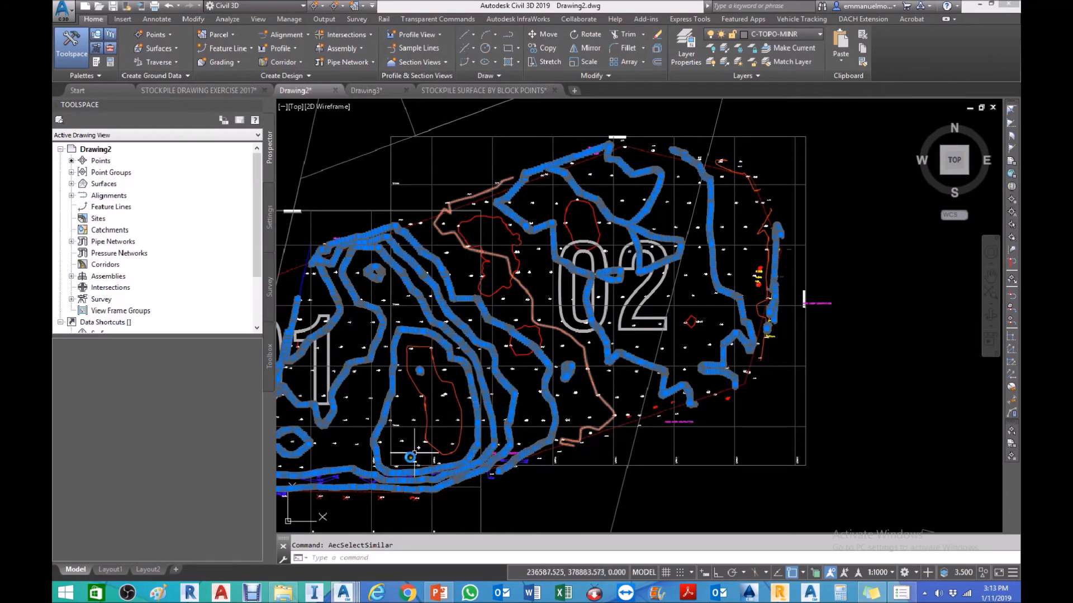
{"action": "mouse_move", "coordinate": [397, 476]}
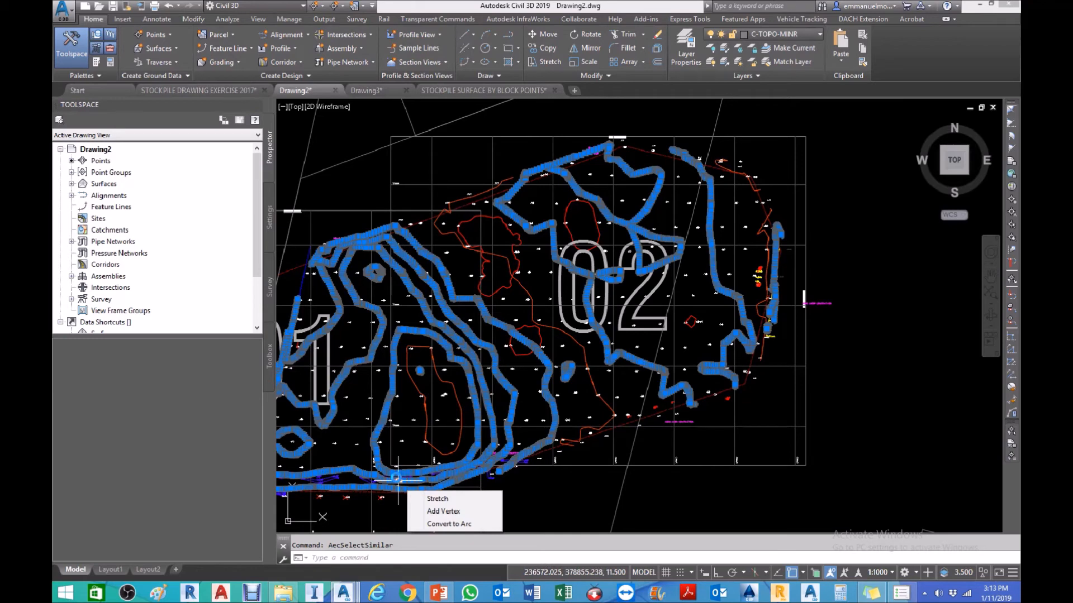
{"action": "scroll", "coordinate": [441, 452], "scroll_direction": "up", "scroll_amount": 2}
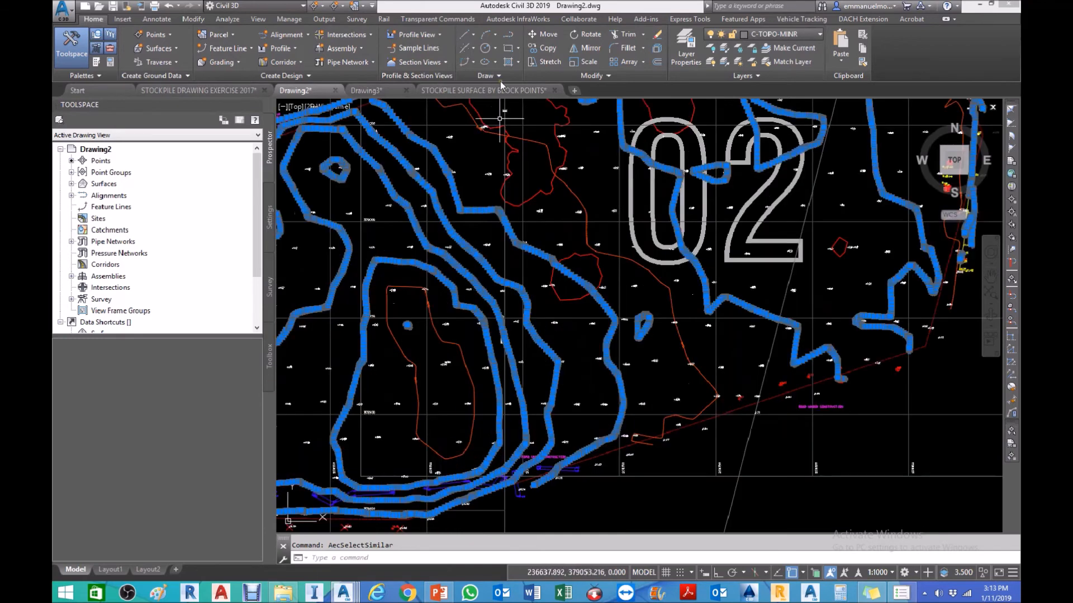
Compare Drawing2 with the Drawing3 and STOCKPILE SURFACE BY BLOCK POINTS drawings
{"action": "left_click", "coordinate": [453, 90]}
{"action": "left_click", "coordinate": [378, 89]}
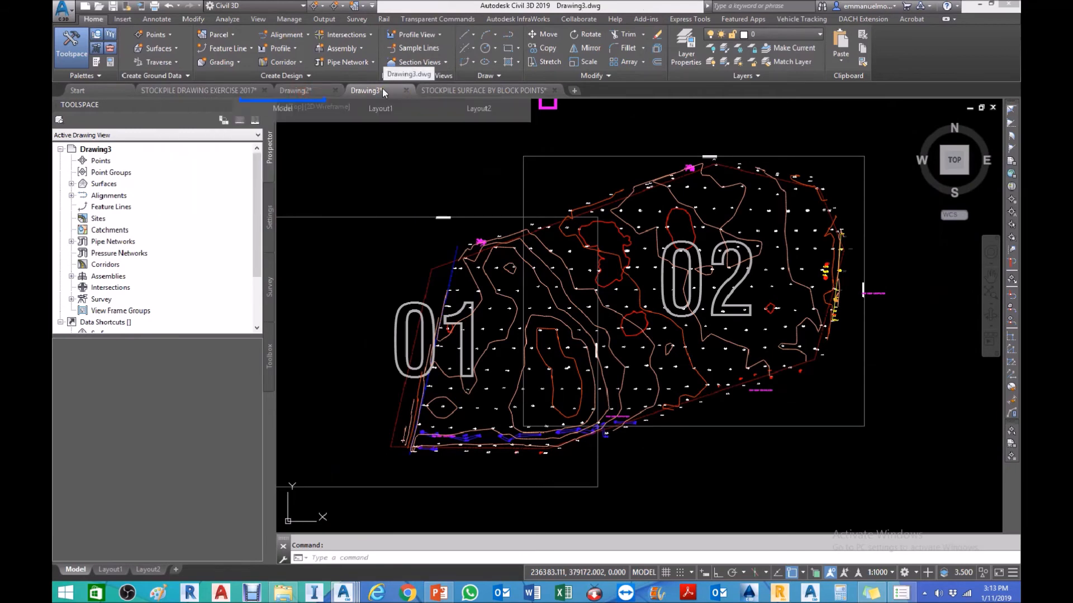
{"action": "left_click", "coordinate": [313, 90]}
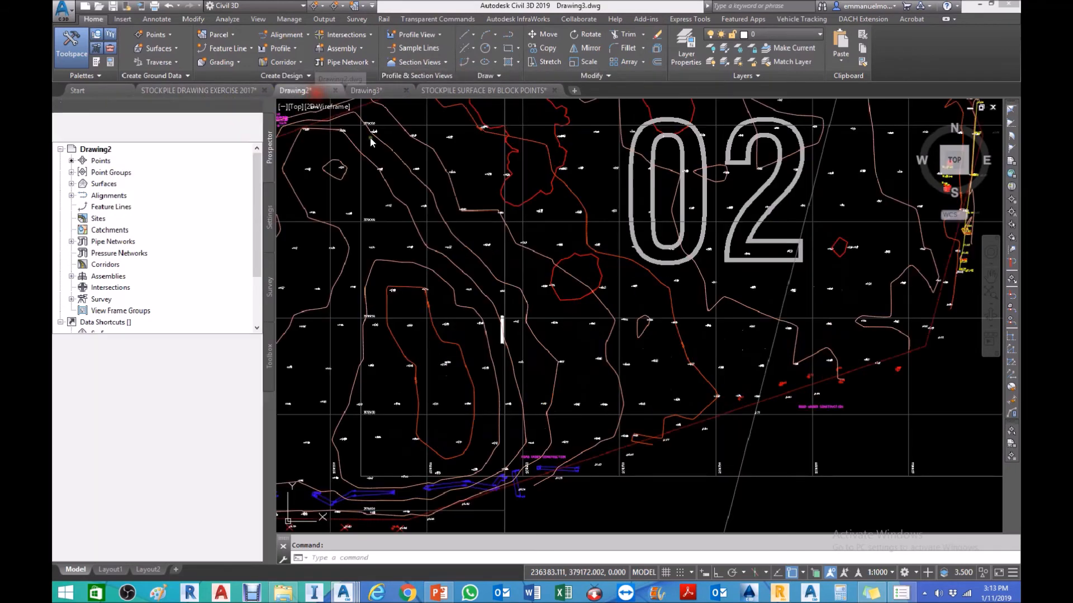
{"action": "scroll", "coordinate": [536, 377], "scroll_direction": "down", "scroll_amount": 4}
{"action": "scroll", "coordinate": [508, 397], "scroll_direction": "up", "scroll_amount": 4}
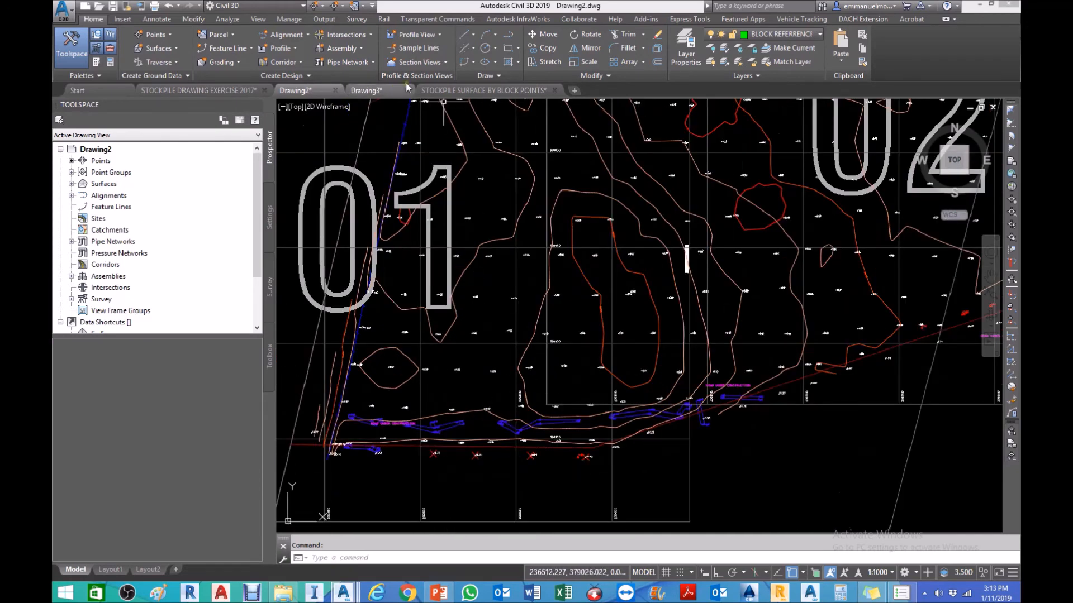
{"action": "left_click", "coordinate": [483, 90]}
In Drawing3, select all the minor contours and all the red major contours with Select Similar
{"action": "left_click", "coordinate": [371, 91]}
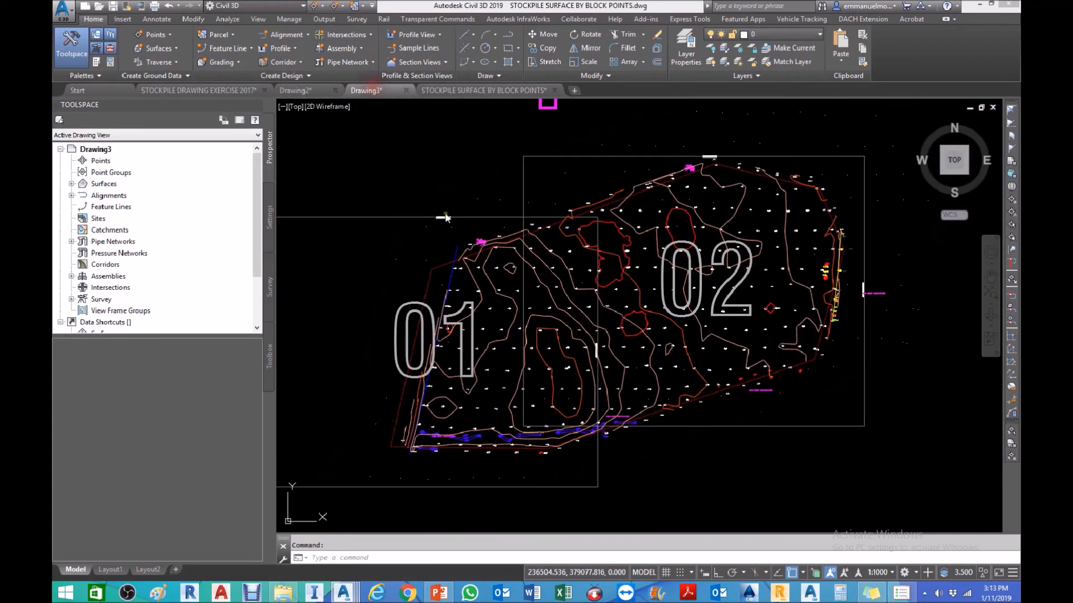
{"action": "left_click", "coordinate": [510, 416]}
{"action": "right_click", "coordinate": [469, 425]}
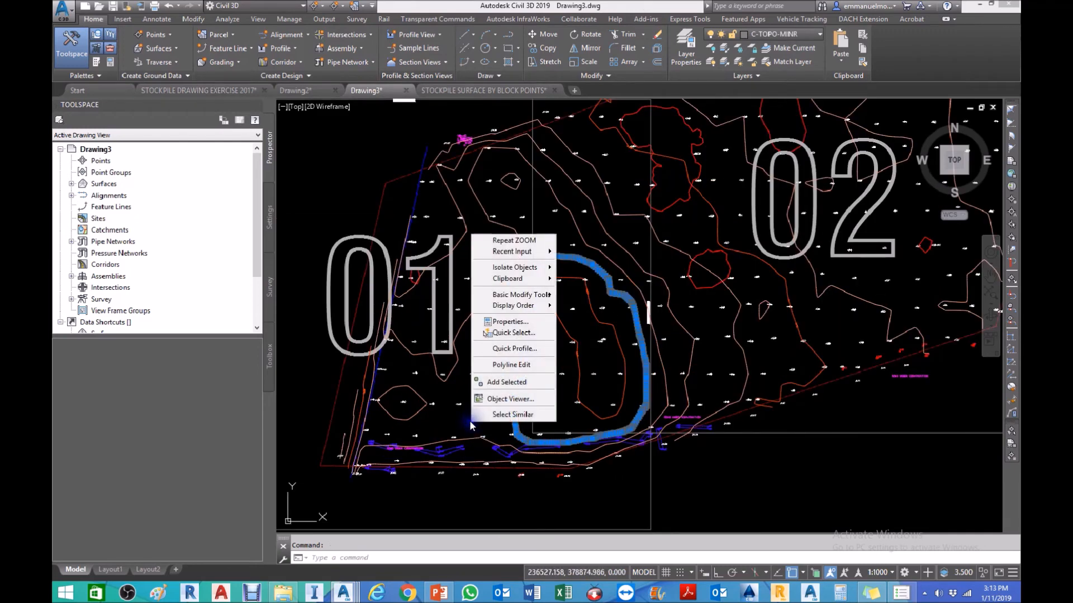
{"action": "left_click", "coordinate": [512, 414]}
{"action": "left_click", "coordinate": [590, 413]}
{"action": "right_click", "coordinate": [608, 389]}
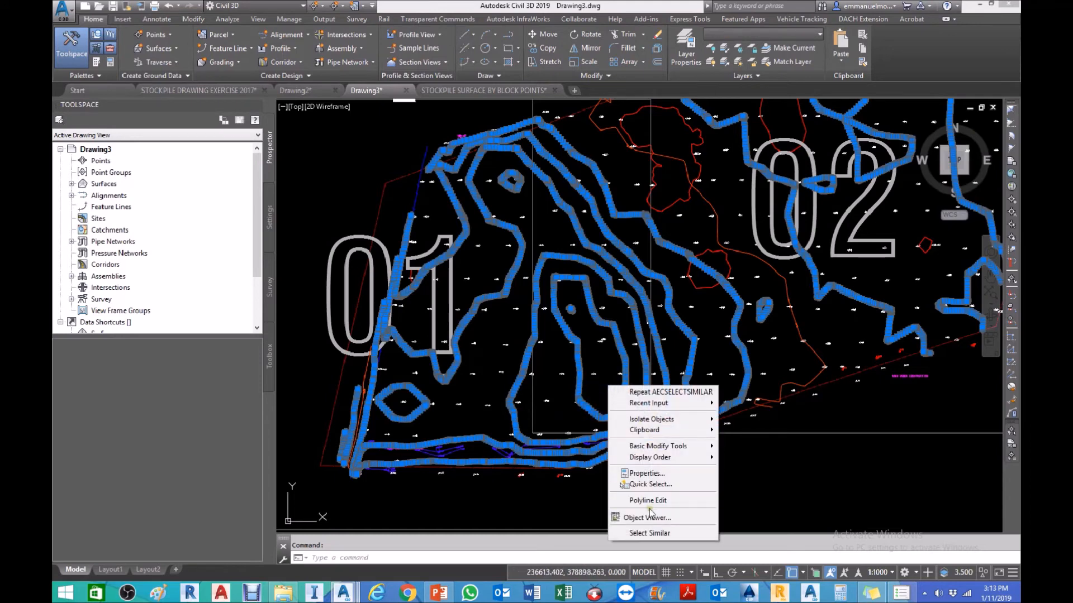
{"action": "left_click", "coordinate": [642, 533]}
Add the closed red outlines around area 02 to the selection with Select Similar
{"action": "middle_click_drag", "start_coordinate": [690, 274], "coordinate": [606, 380]}
{"action": "left_click", "coordinate": [618, 394]}
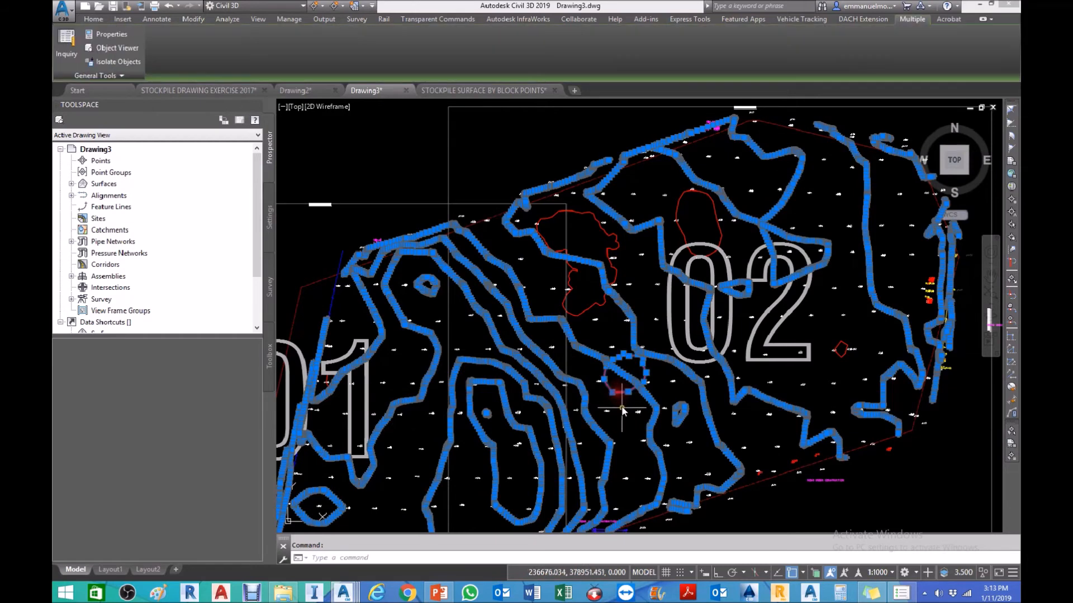
{"action": "right_click", "coordinate": [621, 412]}
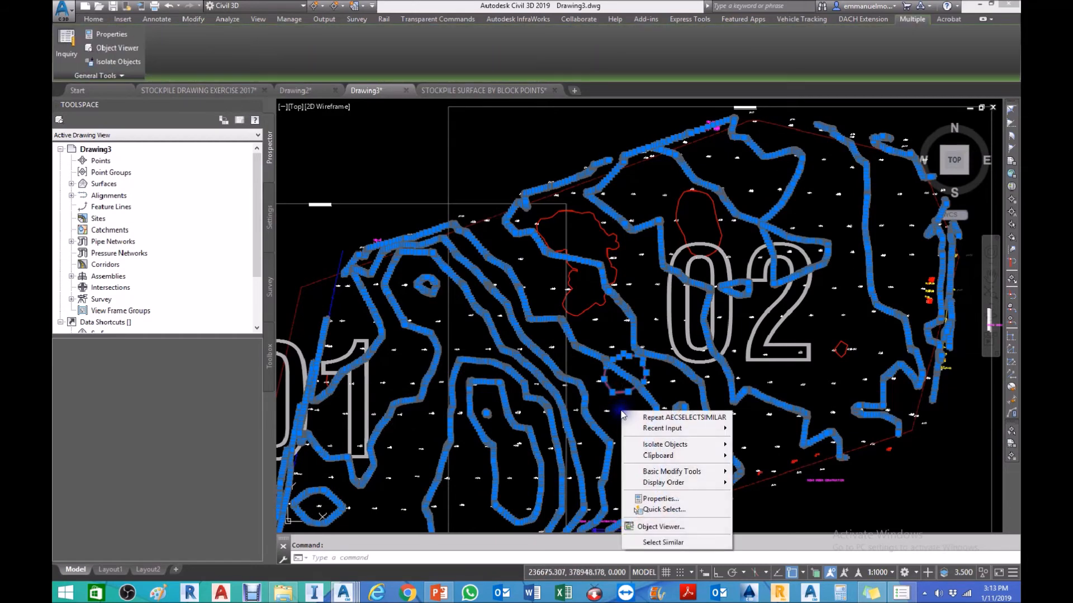
{"action": "left_click", "coordinate": [680, 542]}
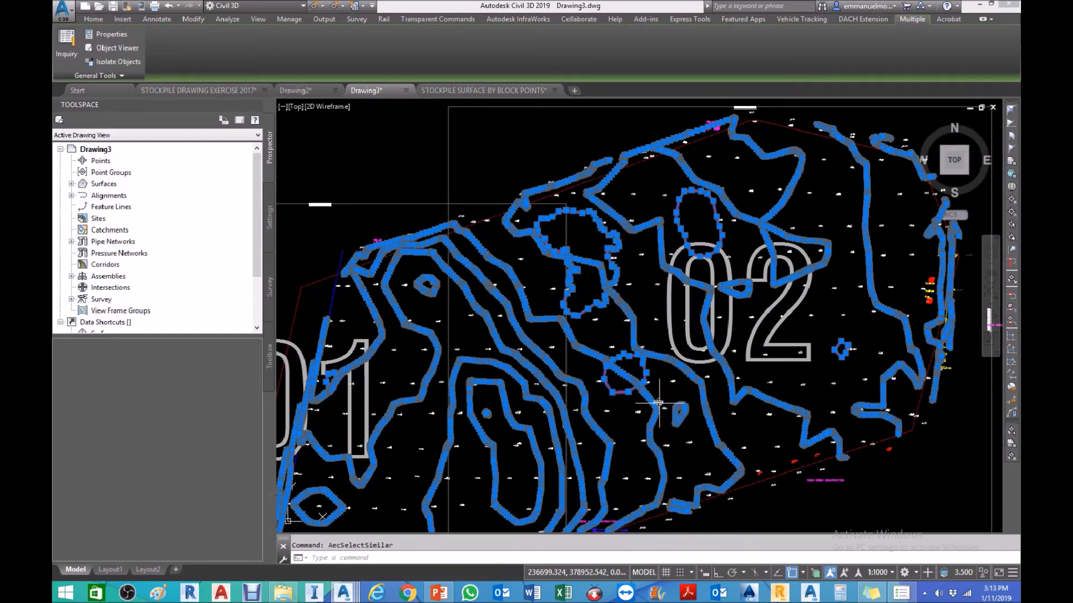
Examine the selected contours in Drawing3 across area 02 and alongside the spot heights on the southern boundary
{"action": "middle_click_drag", "start_coordinate": [797, 192], "coordinate": [774, 254]}
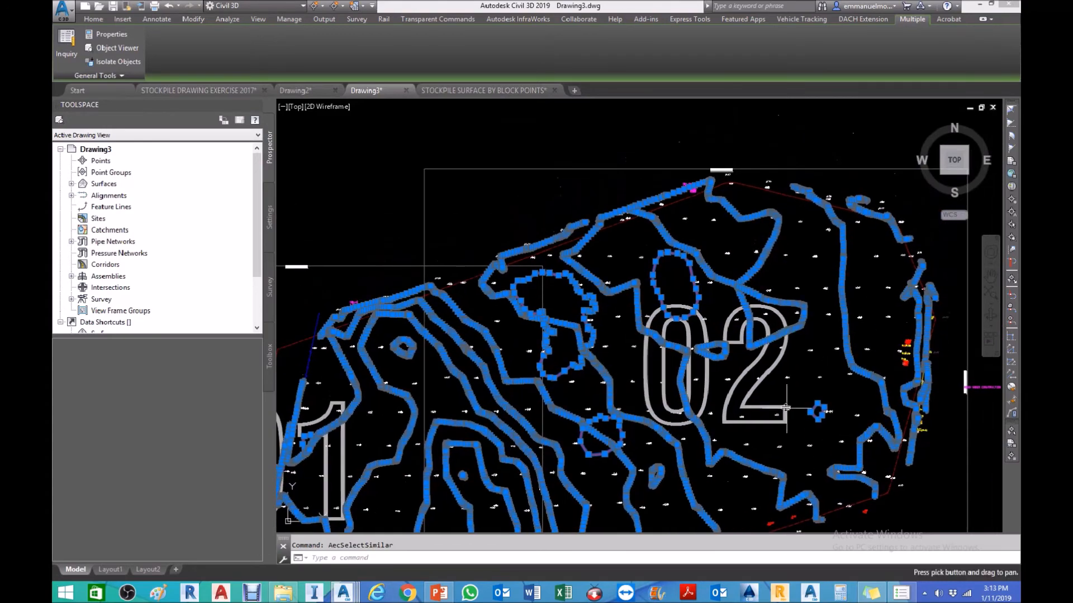
{"action": "scroll", "coordinate": [772, 193], "scroll_direction": "up", "scroll_amount": 5}
{"action": "scroll", "coordinate": [686, 316], "scroll_direction": "down", "scroll_amount": 7}
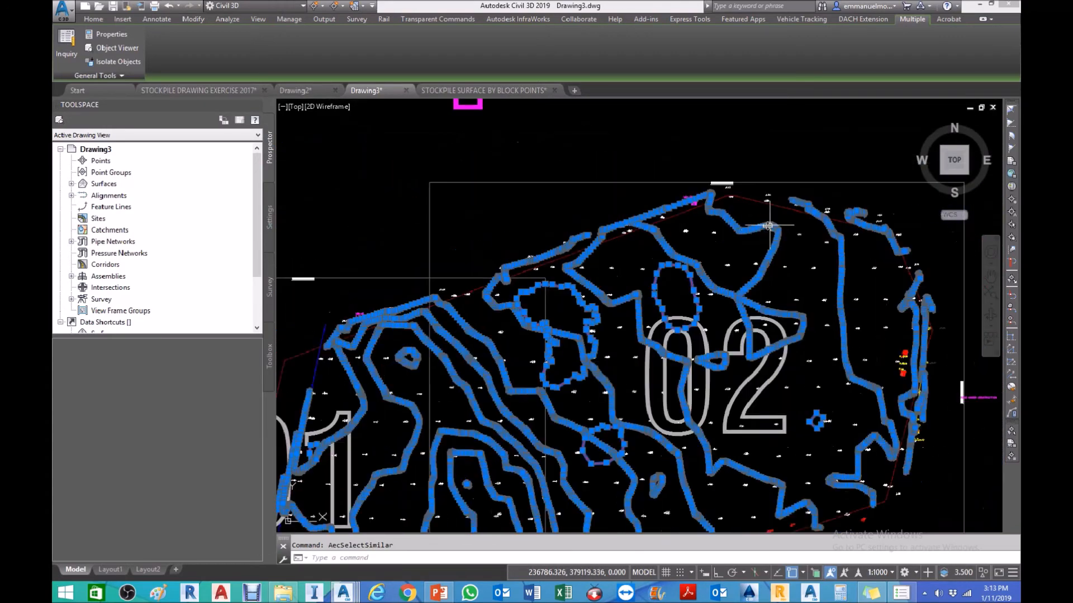
{"action": "scroll", "coordinate": [502, 442], "scroll_direction": "up", "scroll_amount": 5}
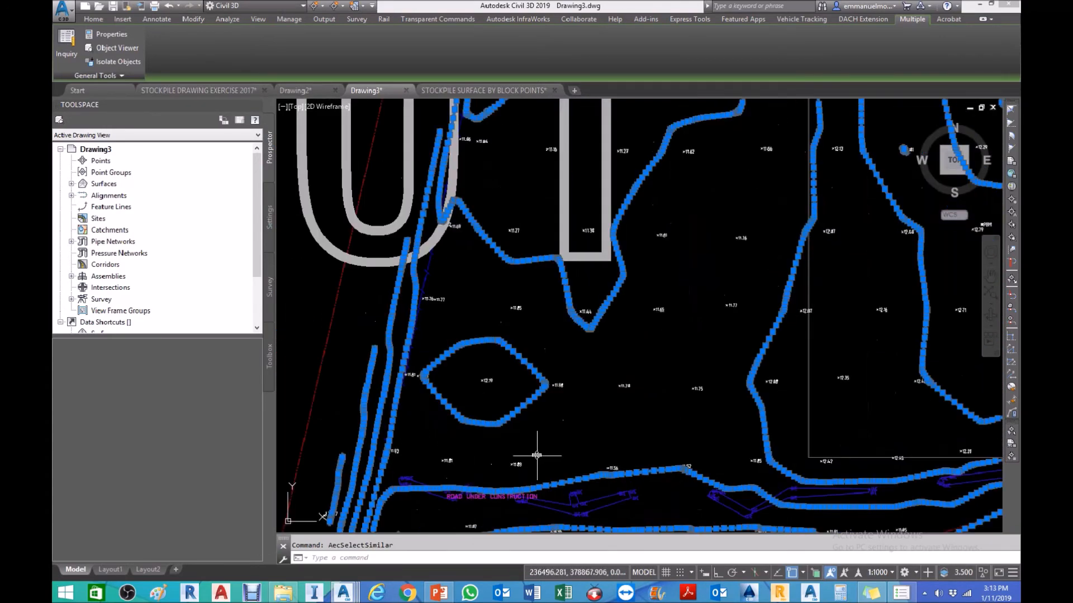
{"action": "middle_click_drag", "start_coordinate": [527, 455], "coordinate": [569, 257]}
{"action": "scroll", "coordinate": [478, 349], "scroll_direction": "up", "scroll_amount": 6}
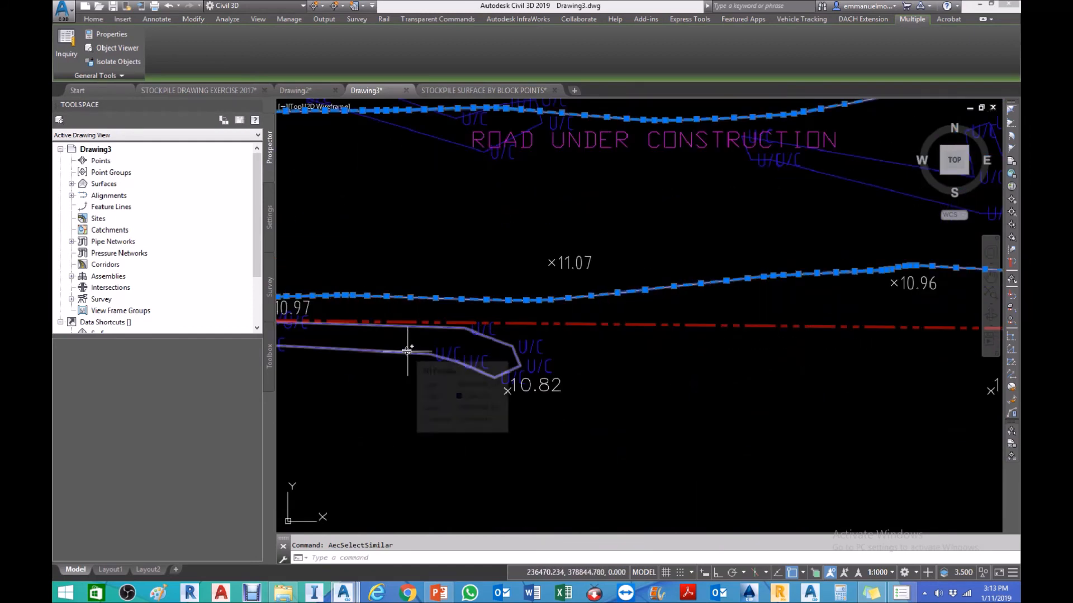
{"action": "scroll", "coordinate": [401, 351], "scroll_direction": "down", "scroll_amount": 4}
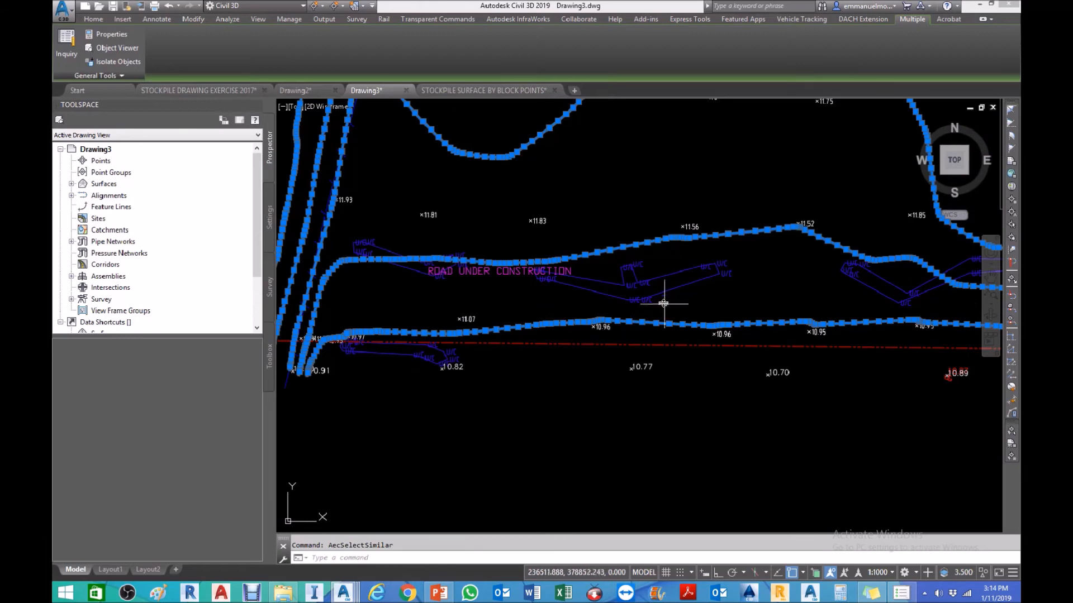
{"action": "scroll", "coordinate": [665, 299], "scroll_direction": "up", "scroll_amount": 2}
{"action": "mouse_move", "coordinate": [675, 302]}
{"action": "middle_mouse_down"}
{"action": "mouse_move", "coordinate": [646, 330]}
{"action": "mouse_move", "coordinate": [816, 338]}
{"action": "middle_mouse_up"}
{"action": "scroll", "coordinate": [537, 288], "scroll_direction": "down", "scroll_amount": 5}
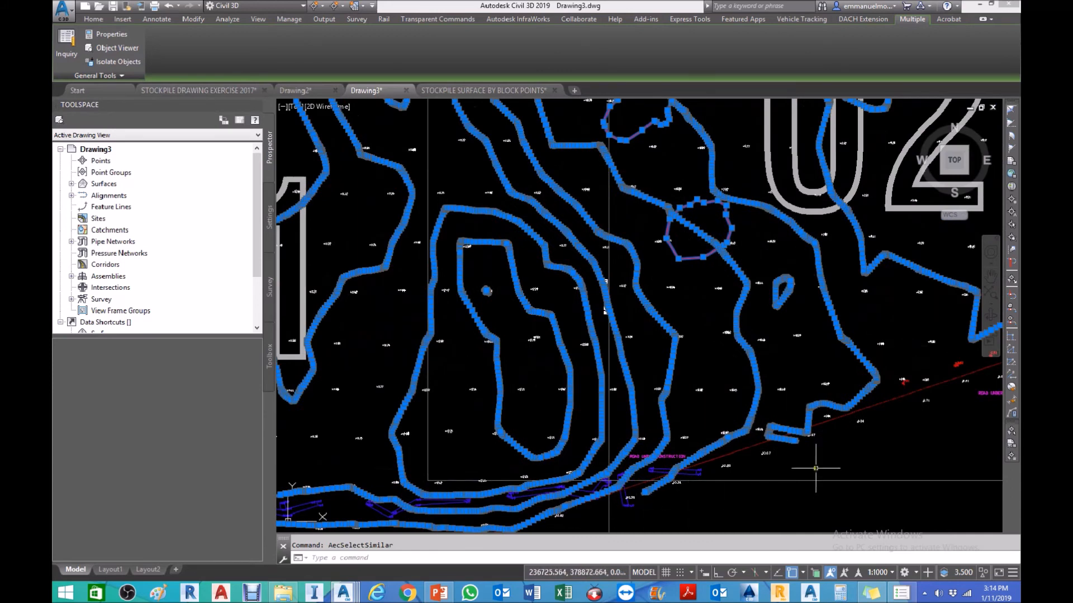
Copy the selected contours from Drawing3 to the clipboard and start a new blank drawing
{"action": "middle_click_drag", "start_coordinate": [925, 278], "coordinate": [661, 360]}
{"action": "scroll", "coordinate": [660, 359], "scroll_direction": "down", "scroll_amount": 2}
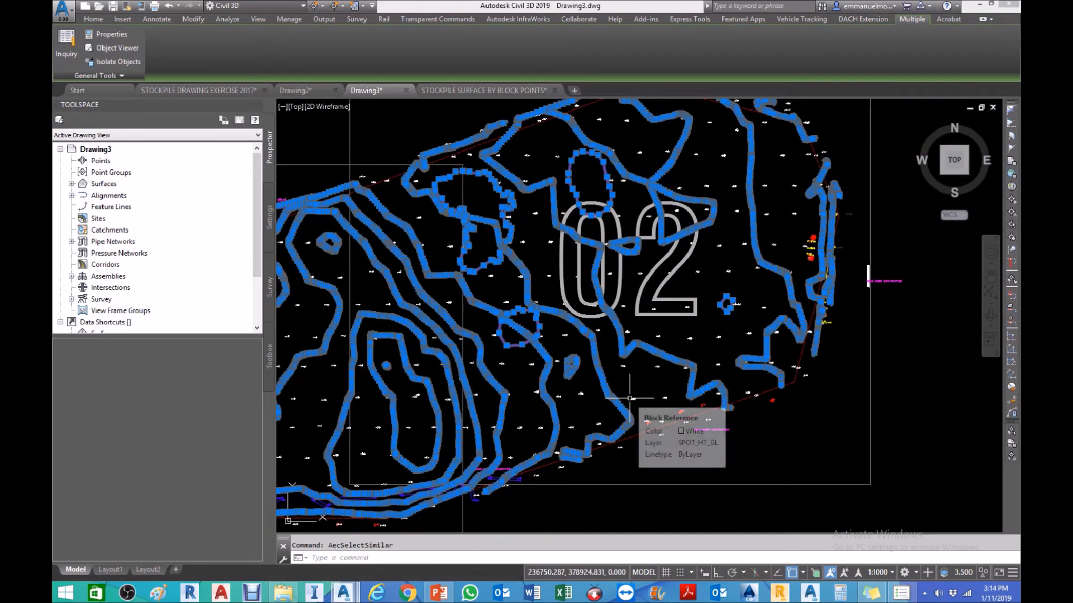
{"action": "key", "text": "ctrl+c"}
{"action": "left_click", "coordinate": [575, 91]}
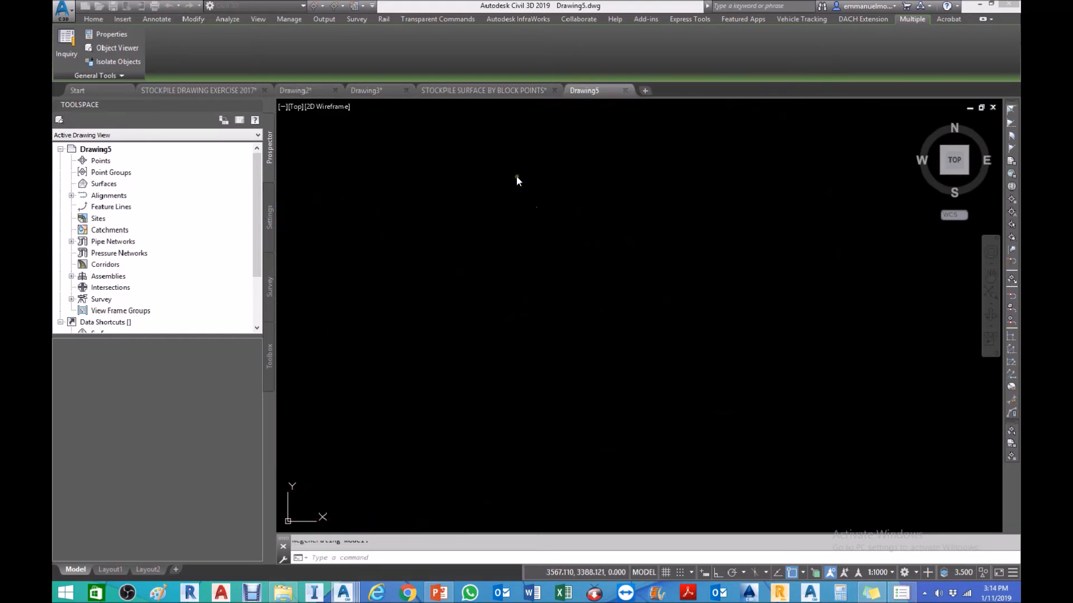
Paste the copied contours into the new drawing at their original coordinates and zoom to the drawing extents
{"action": "right_click", "coordinate": [489, 188]}
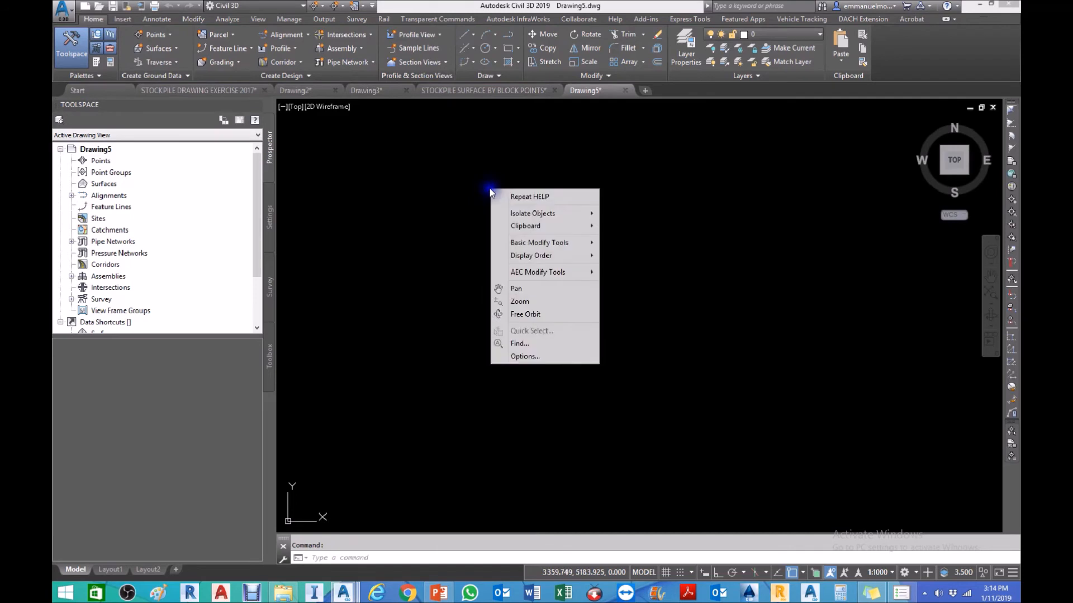
{"action": "mouse_move", "coordinate": [525, 226]}
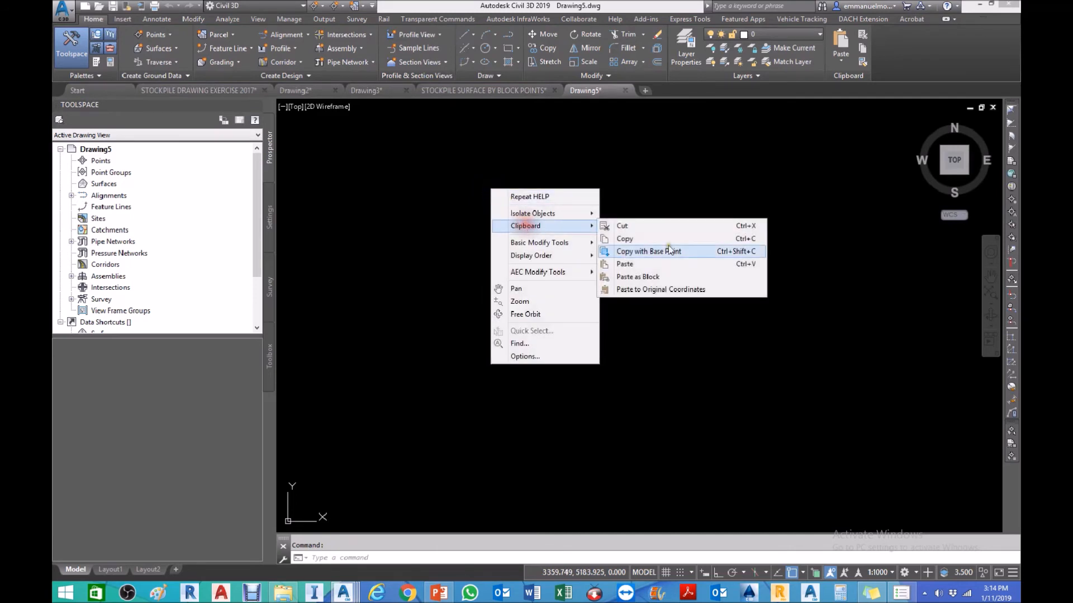
{"action": "left_click", "coordinate": [660, 289]}
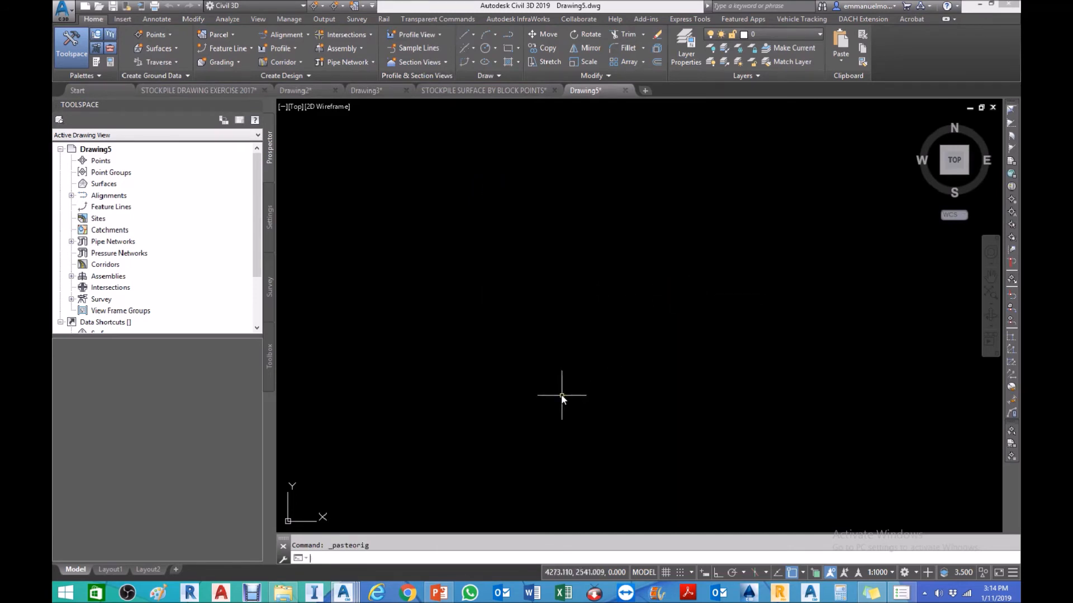
{"action": "type", "text": "z"}
{"action": "key", "text": "Return"}
{"action": "type", "text": "e"}
{"action": "key", "text": "Return"}
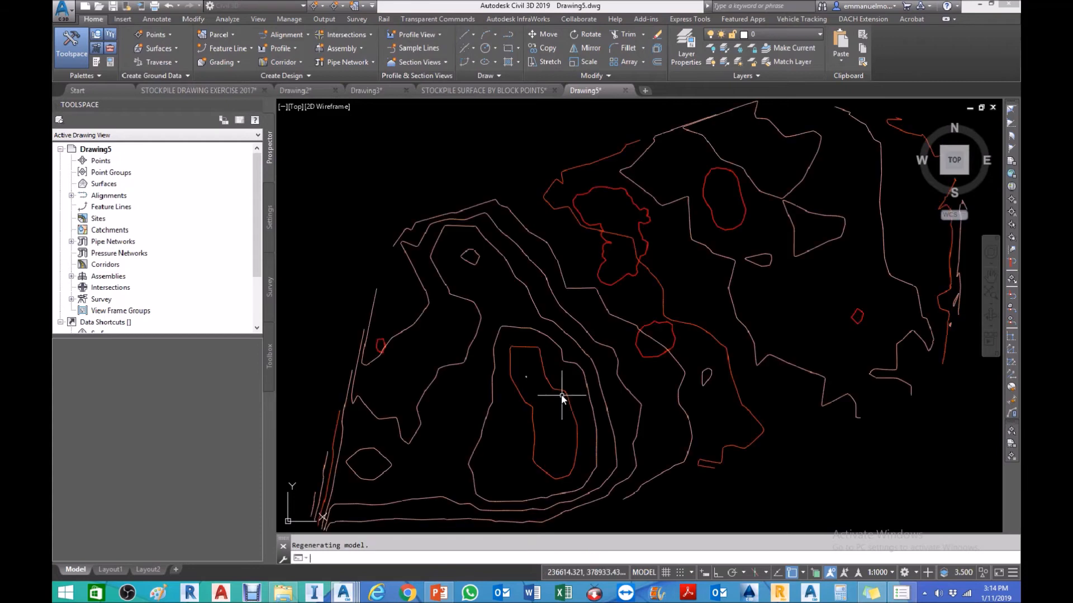
Create a TIN surface named CONTOUR SURFACE, keeping the Contours 2m and 10m (Background) style
{"action": "scroll", "coordinate": [575, 313], "scroll_direction": "down", "scroll_amount": 2}
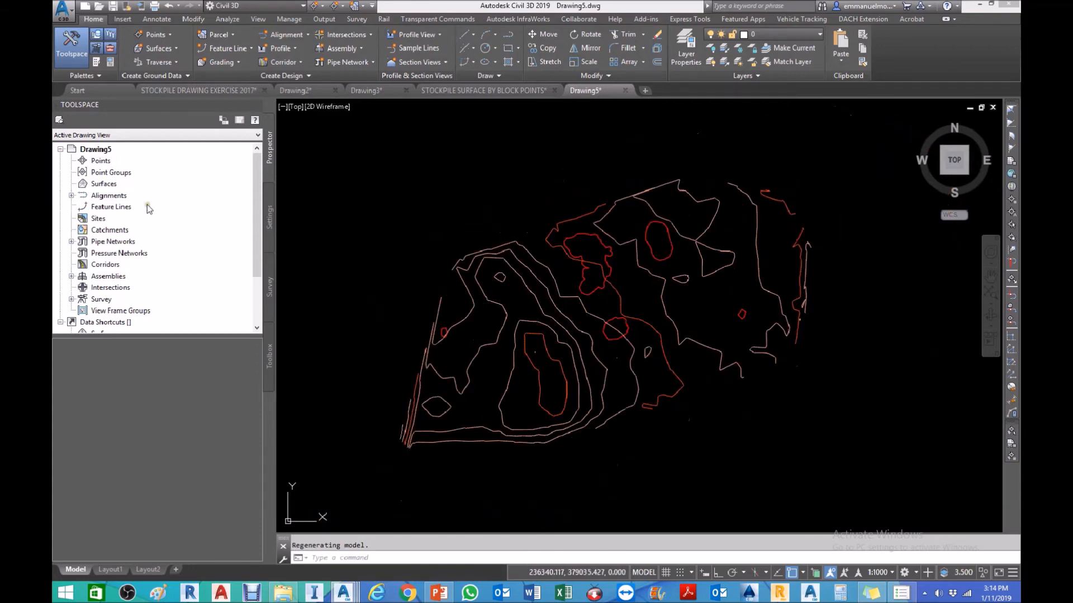
{"action": "left_click", "coordinate": [100, 184]}
{"action": "right_click", "coordinate": [100, 185]}
{"action": "left_click", "coordinate": [207, 190]}
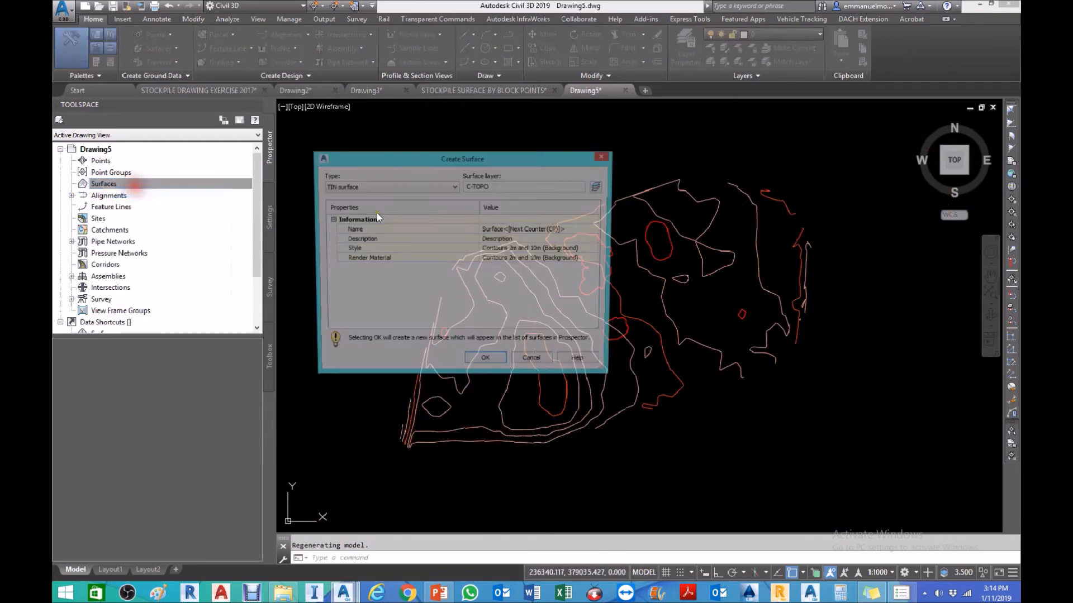
{"action": "type", "text": "C"}
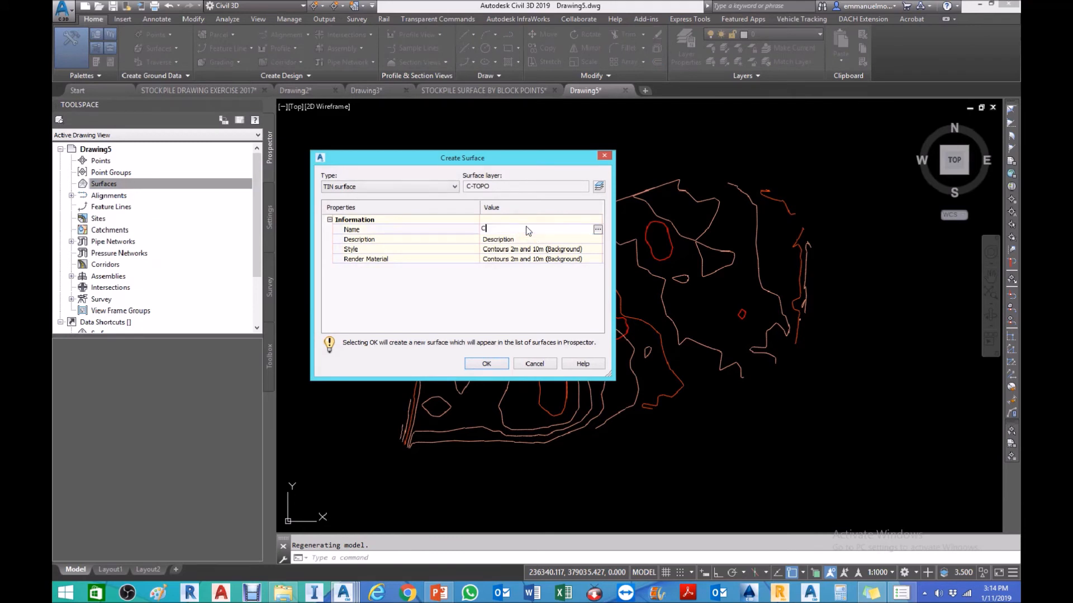
{"action": "type", "text": "ONTOUR SURFACE"}
{"action": "left_click", "coordinate": [487, 364]}
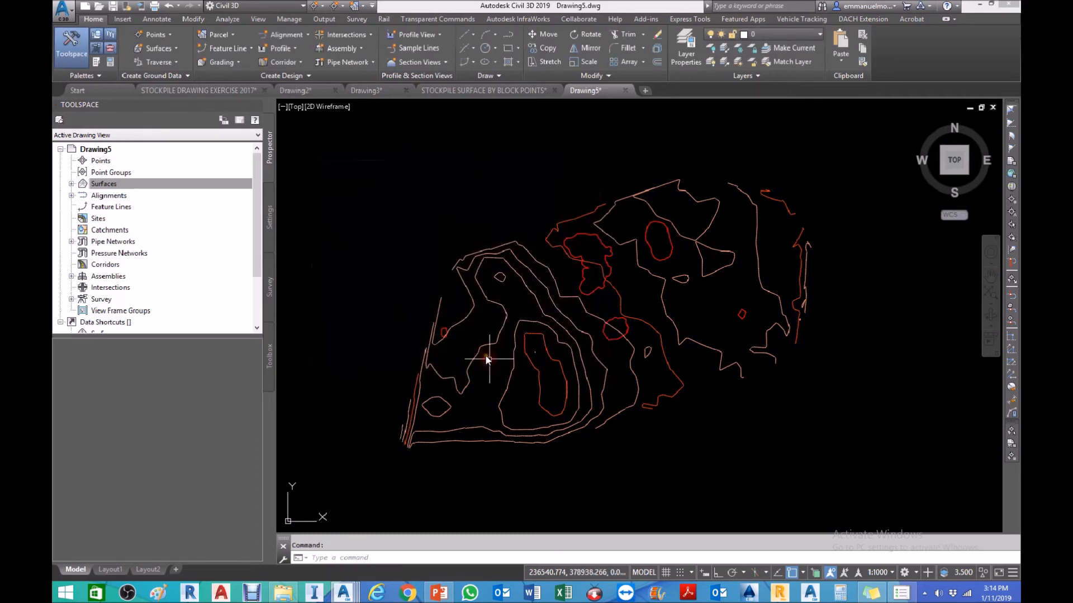
Expand CONTOUR SURFACE down to its list of definition data types
{"action": "left_click", "coordinate": [71, 185]}
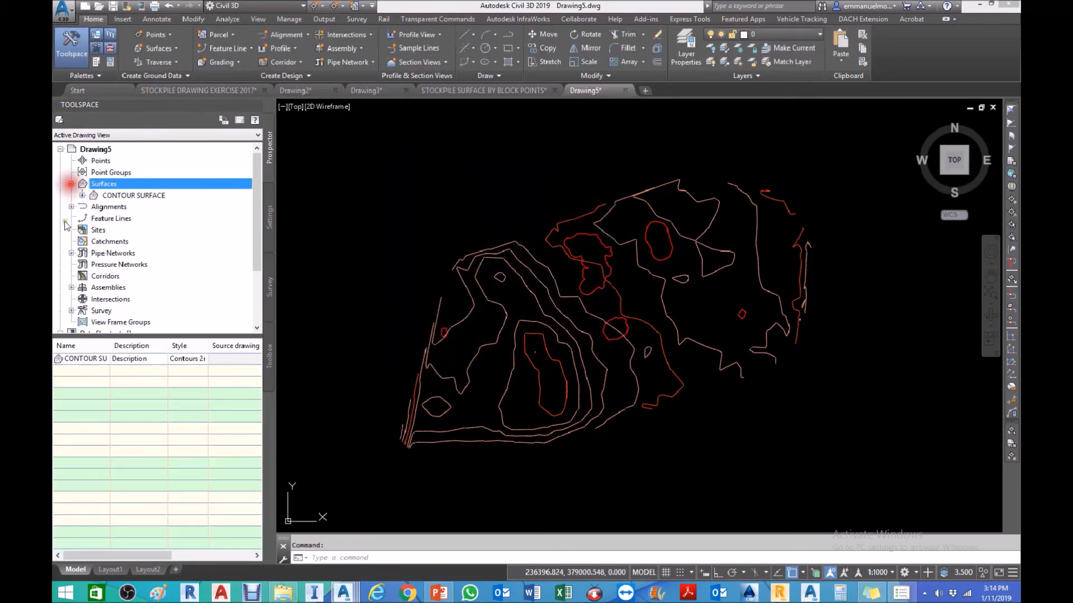
{"action": "left_click", "coordinate": [82, 195]}
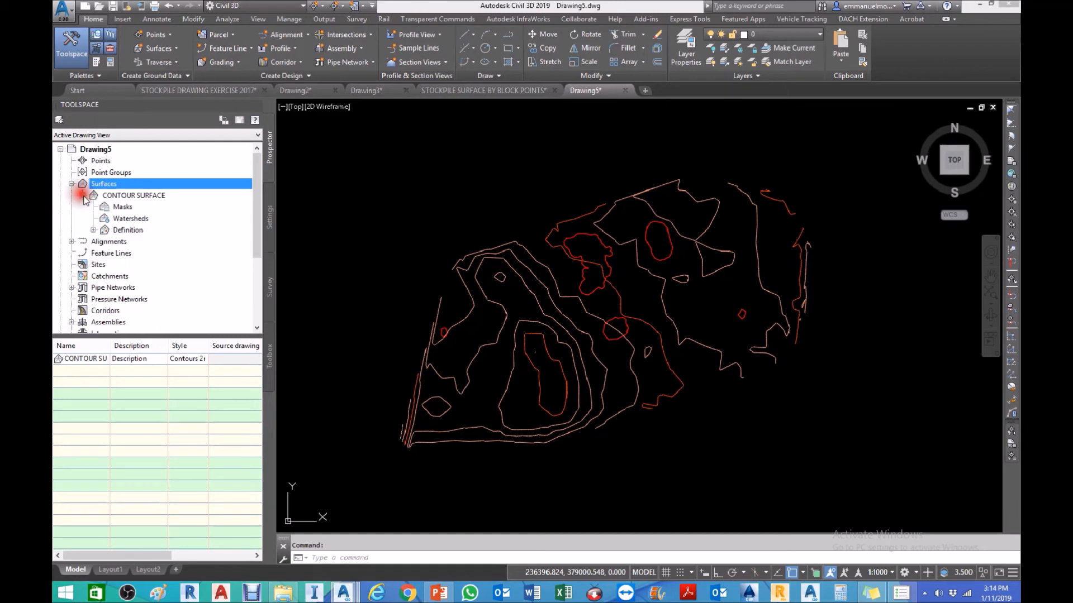
{"action": "left_click", "coordinate": [94, 229]}
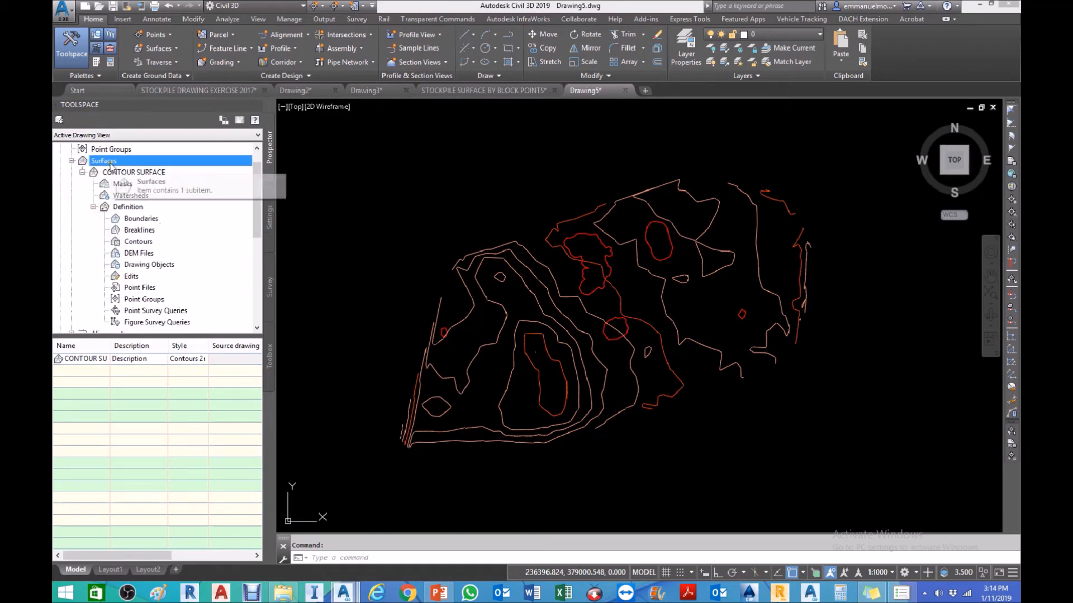
{"action": "left_click", "coordinate": [147, 289]}
{"action": "right_click", "coordinate": [153, 267]}
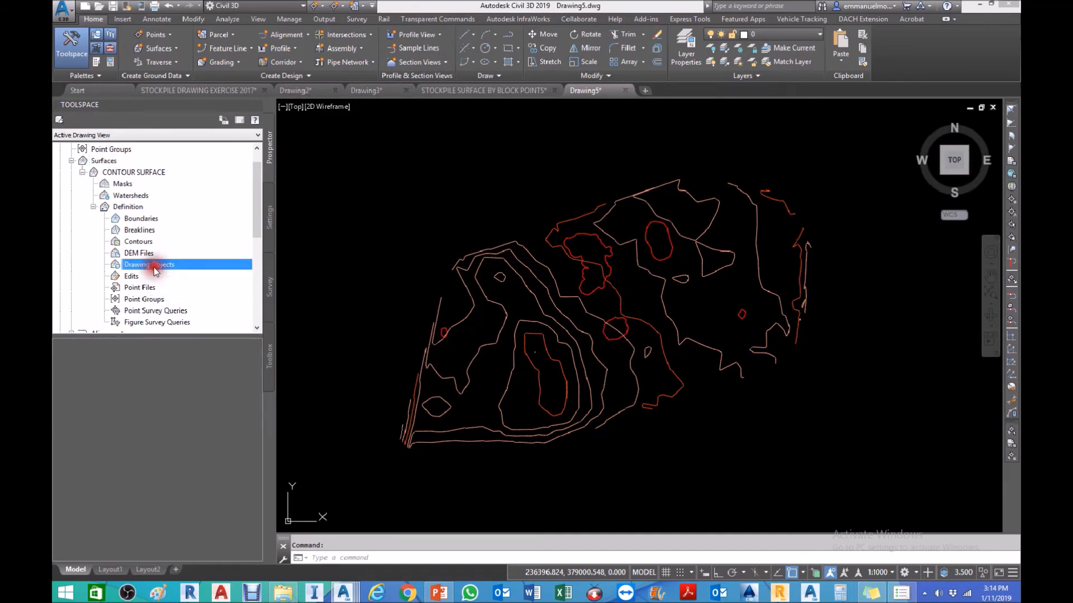
{"action": "left_click", "coordinate": [193, 273]}
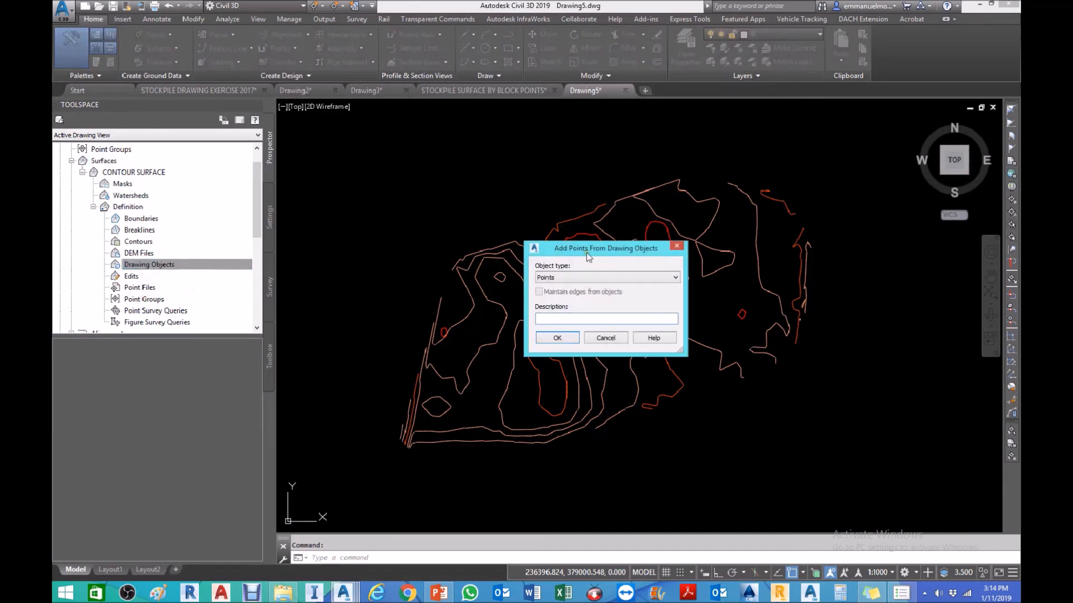
{"action": "left_click", "coordinate": [594, 278]}
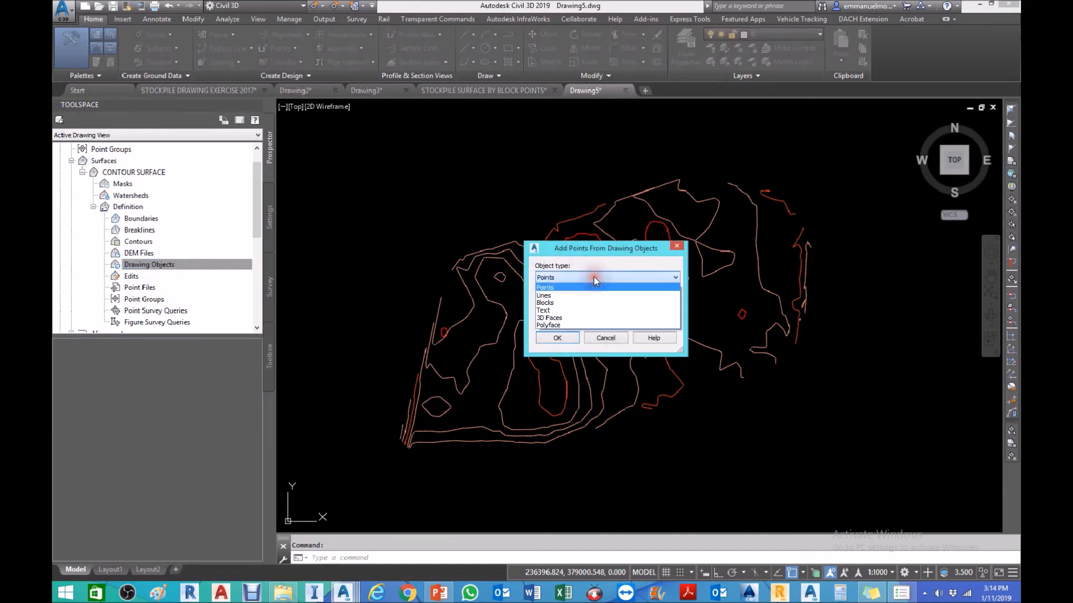
{"action": "left_click", "coordinate": [551, 296]}
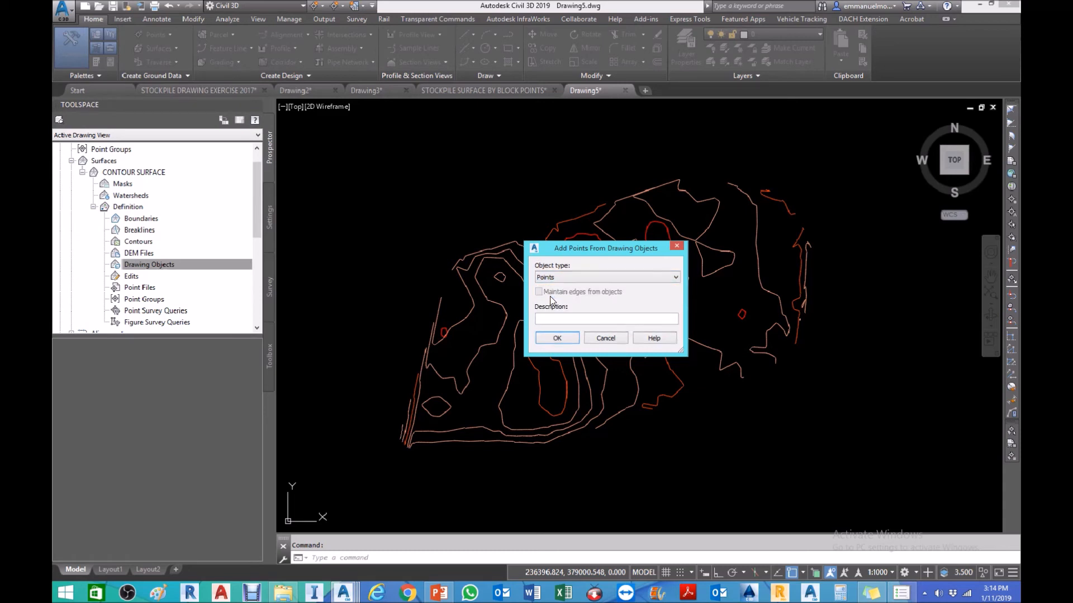
{"action": "key", "text": "Return"}
Start adding contour data to CONTOUR SURFACE with the description CONTOUR and weeding and supplementing distances of 10 m each
{"action": "right_click", "coordinate": [147, 244]}
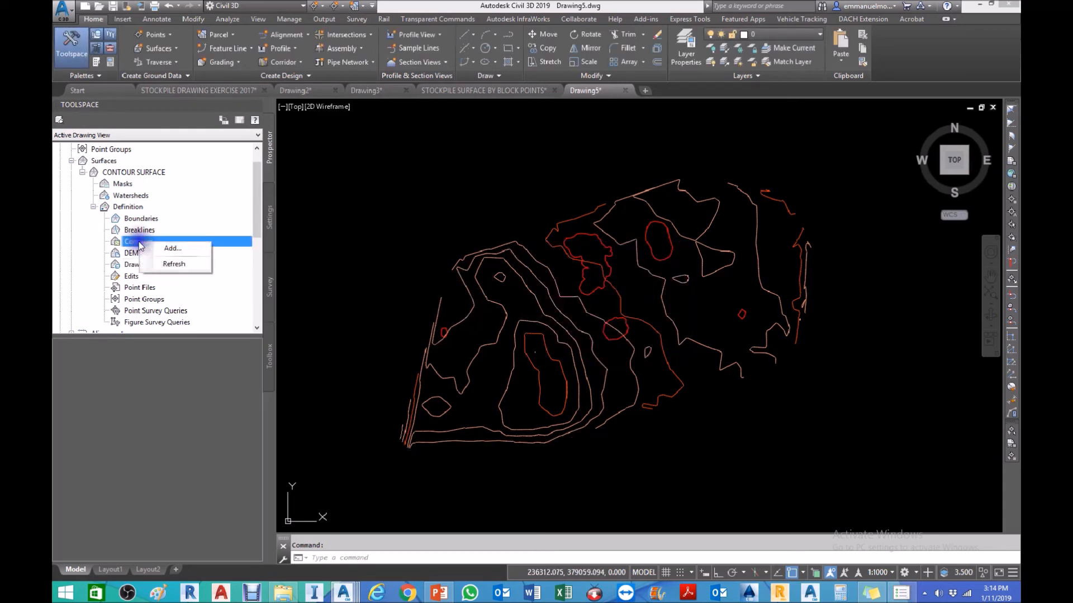
{"action": "left_click", "coordinate": [181, 248]}
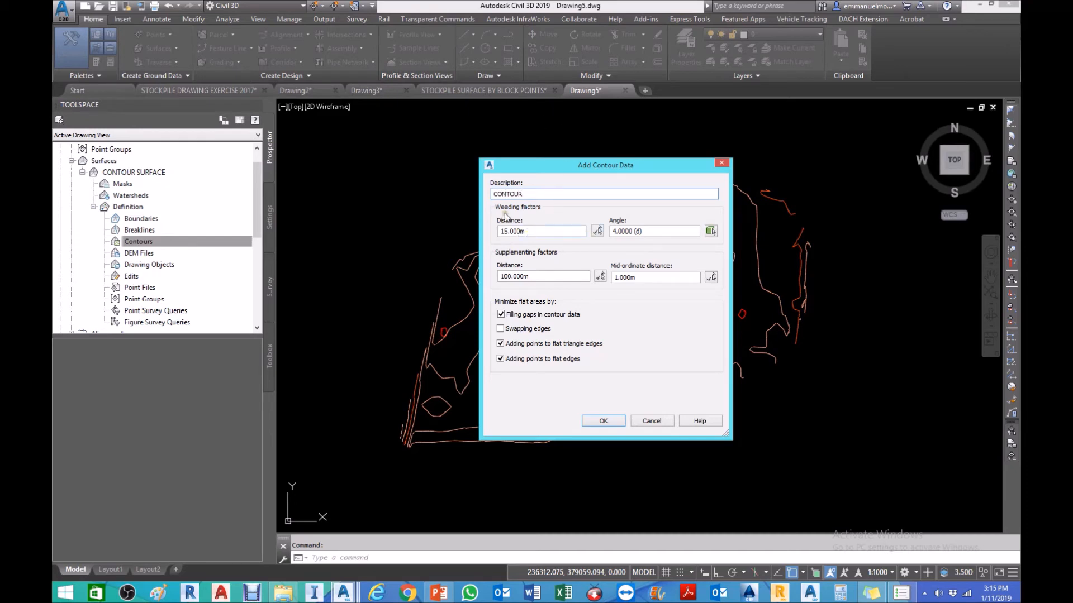
{"action": "double_click", "coordinate": [543, 230]}
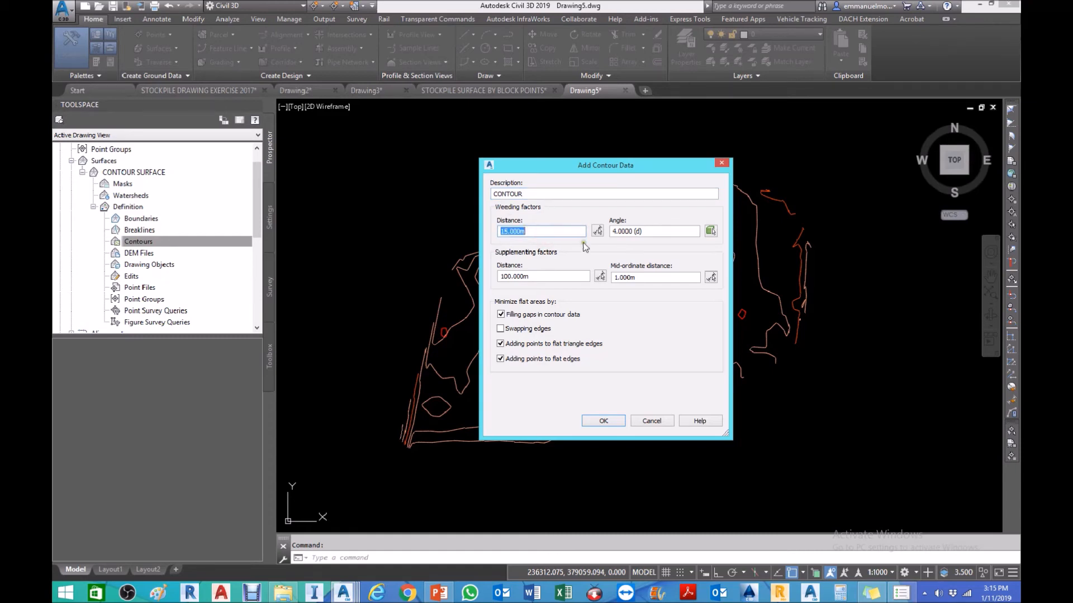
{"action": "left_click_drag", "start_coordinate": [626, 166], "coordinate": [735, 233]}
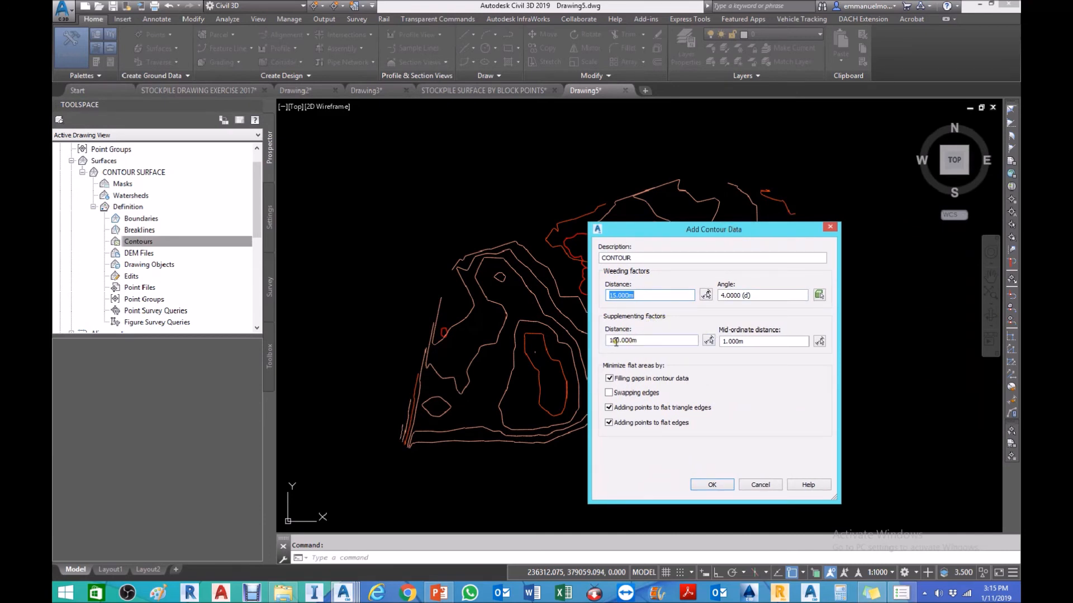
{"action": "left_click_drag", "start_coordinate": [647, 342], "coordinate": [608, 340]}
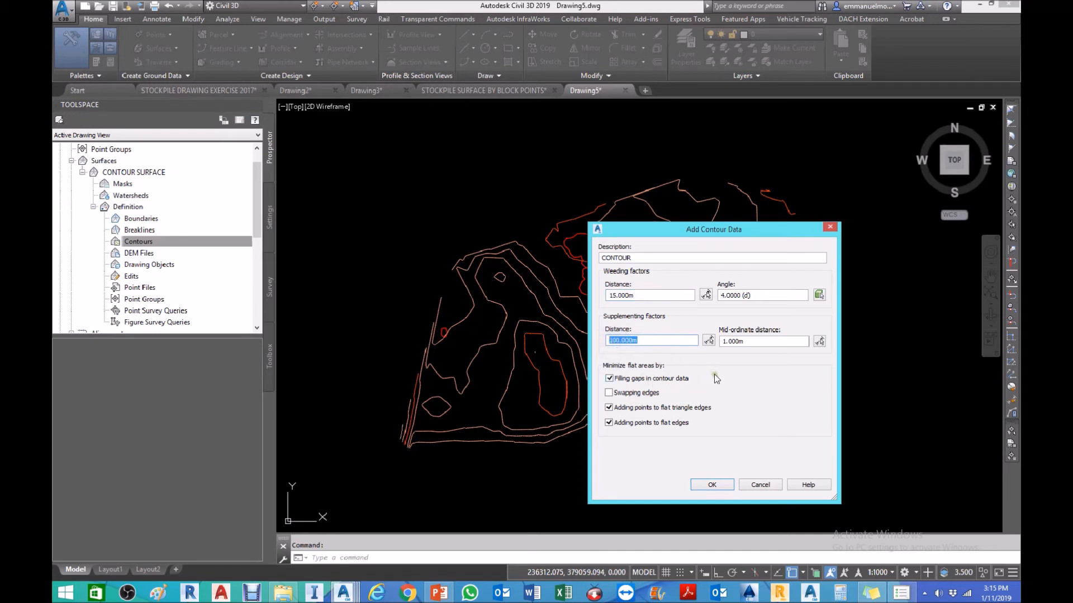
{"action": "type", "text": "10"}
{"action": "left_click_drag", "start_coordinate": [677, 296], "coordinate": [564, 301]}
{"action": "type", "text": "10"}
{"action": "left_click", "coordinate": [706, 484]}
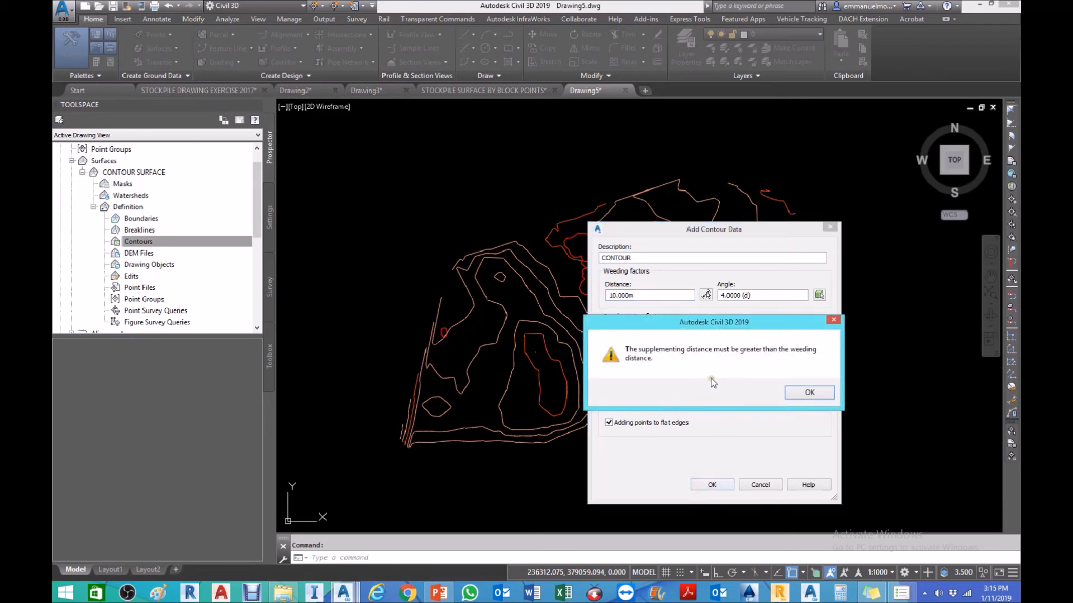
{"action": "left_click", "coordinate": [804, 393]}
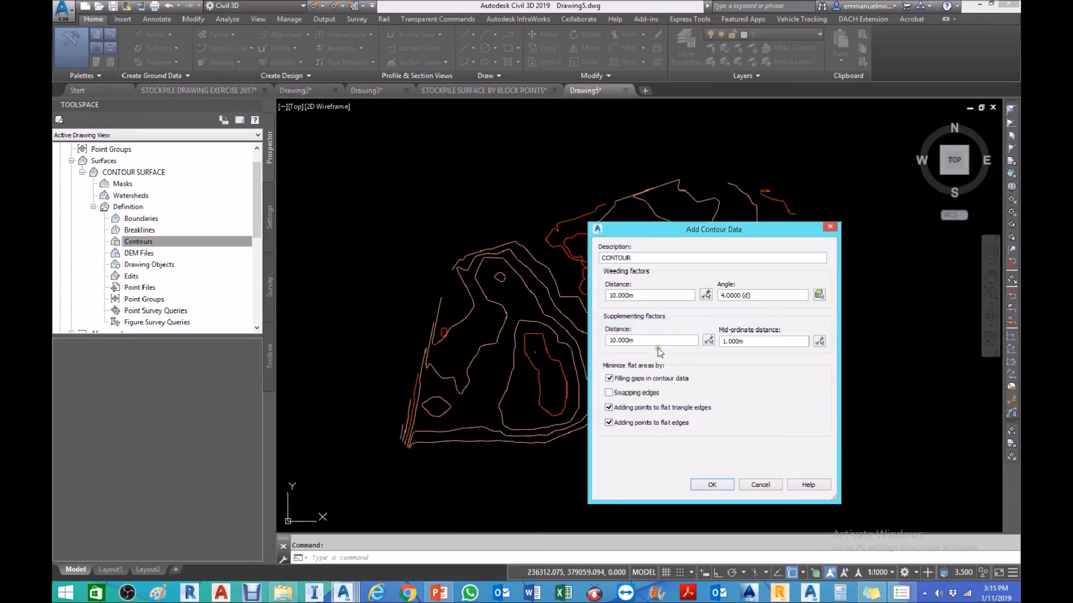
Set the contour data's supplementing distance to 15 m and accept the settings
{"action": "double_click", "coordinate": [657, 343]}
{"action": "type", "text": "15"}
{"action": "left_click", "coordinate": [712, 484]}
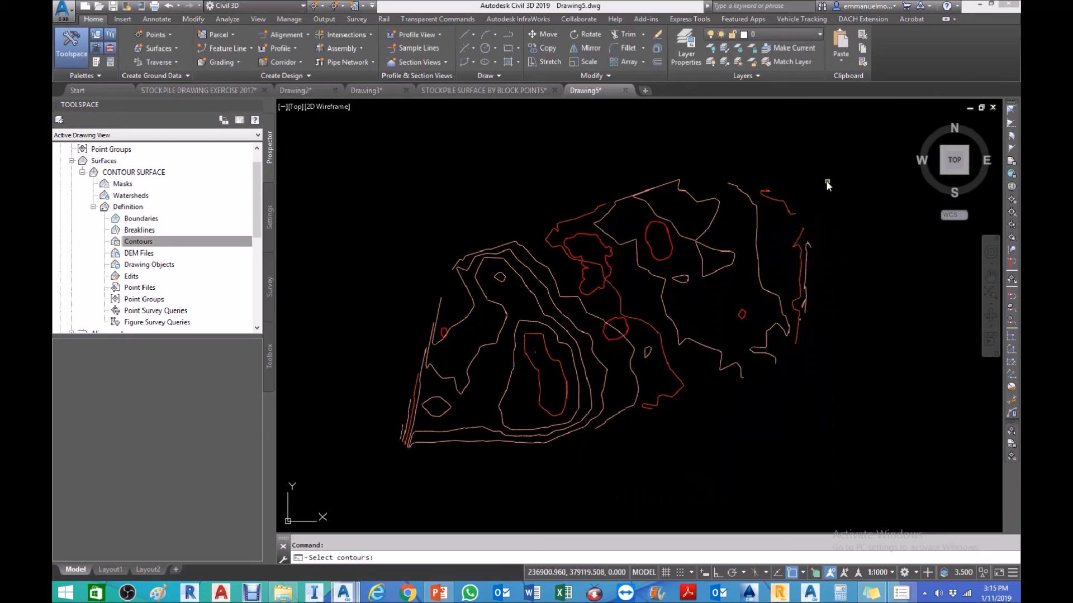
Select all the pasted contours as data for CONTOUR SURFACE, build the surface and close the event list
{"action": "scroll", "coordinate": [840, 159], "scroll_direction": "down", "scroll_amount": 2}
{"action": "left_click", "coordinate": [864, 134]}
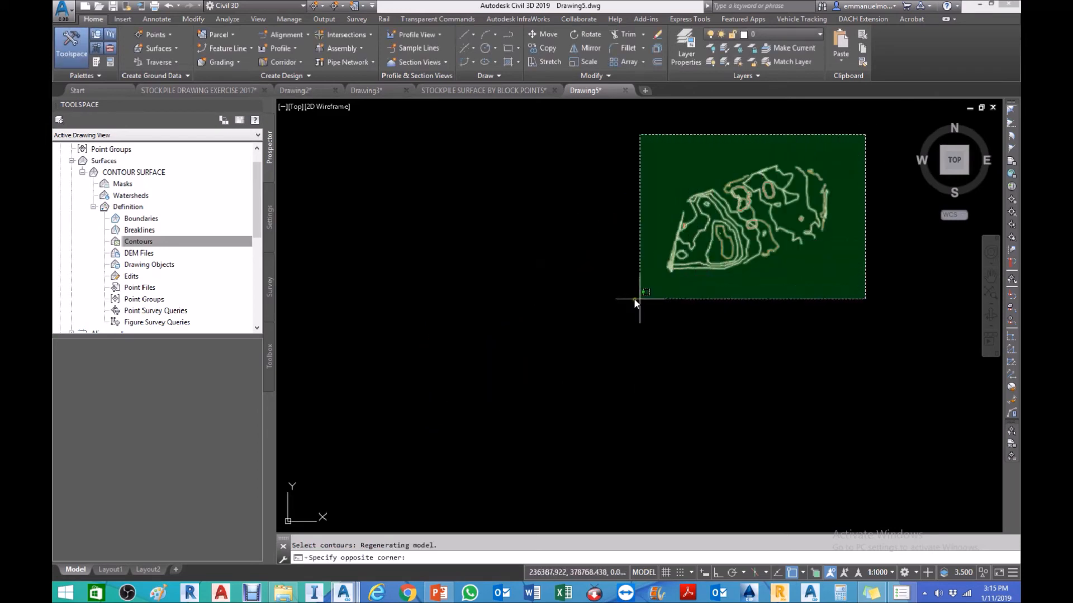
{"action": "left_click", "coordinate": [616, 301]}
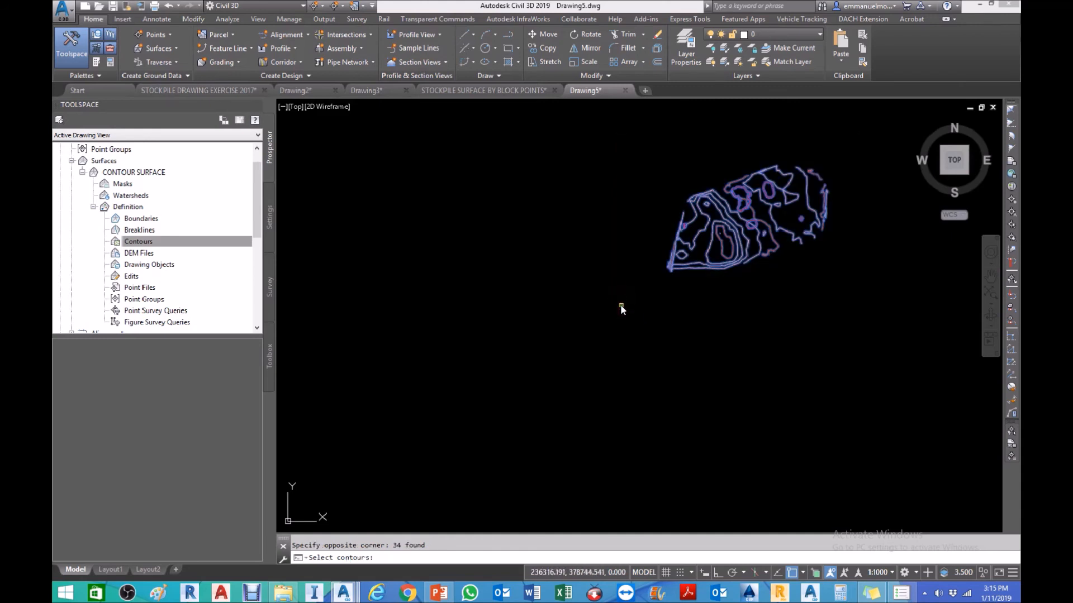
{"action": "key", "text": "Return"}
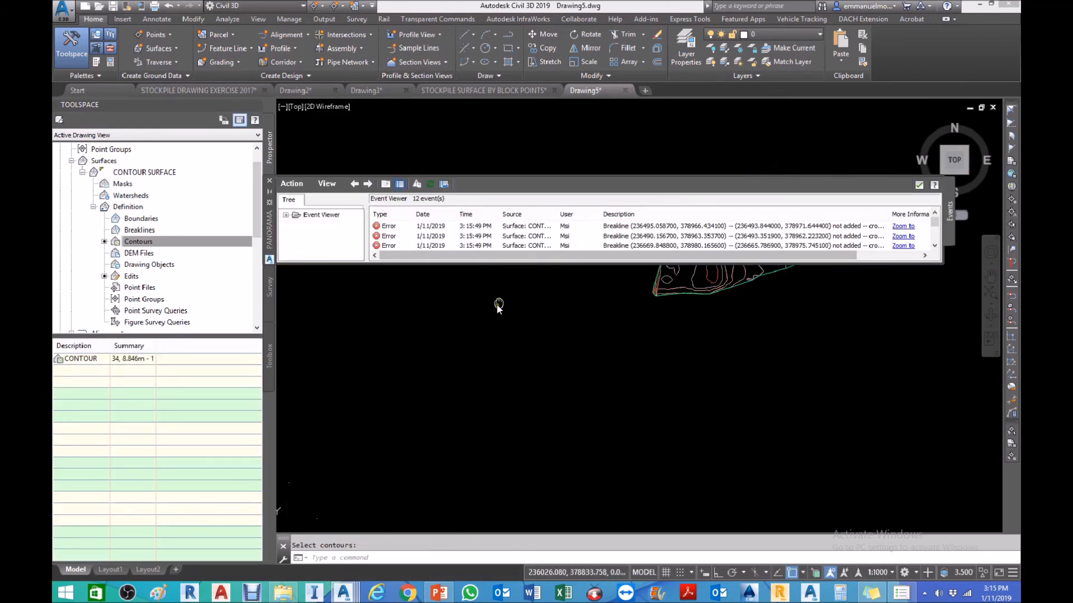
{"action": "left_click", "coordinate": [269, 181]}
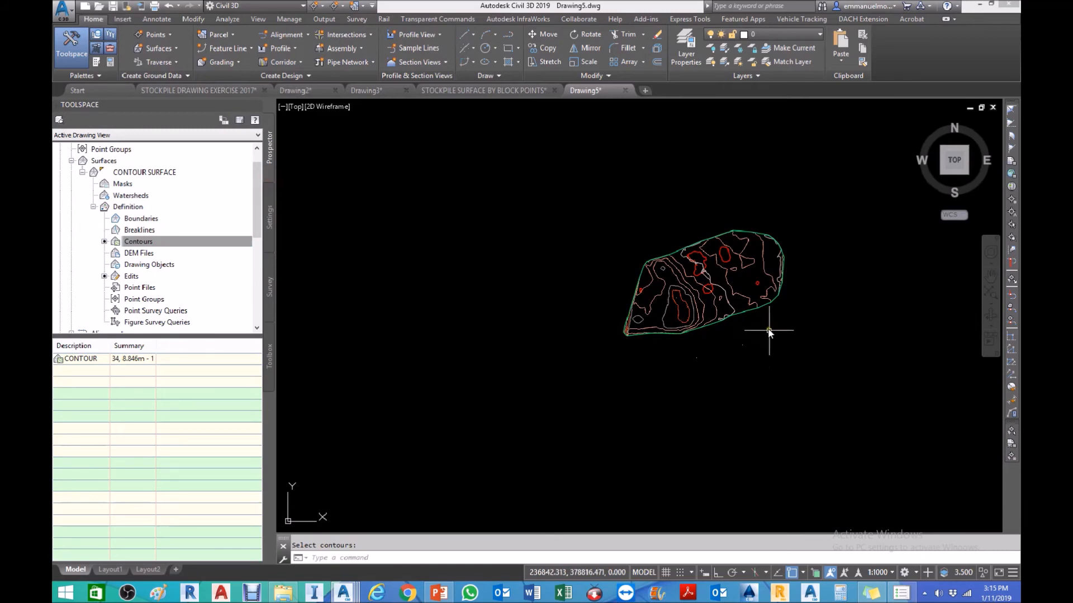
Select the new contour surface by its outer border and open it in the Object Viewer
{"action": "scroll", "coordinate": [743, 327], "scroll_direction": "up", "scroll_amount": 4}
{"action": "left_click", "coordinate": [741, 324]}
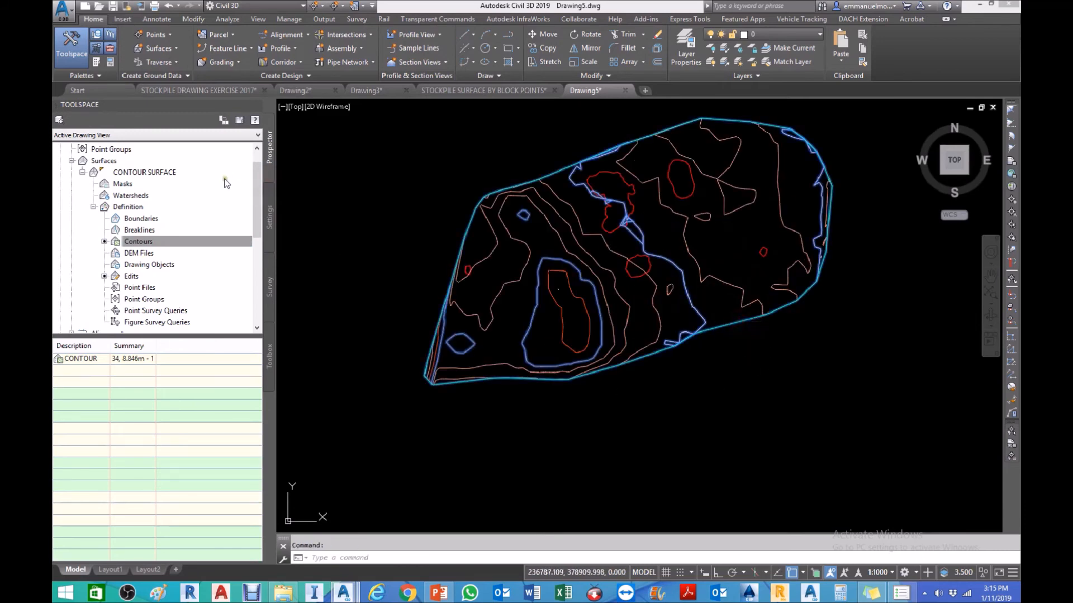
{"action": "left_click", "coordinate": [179, 50]}
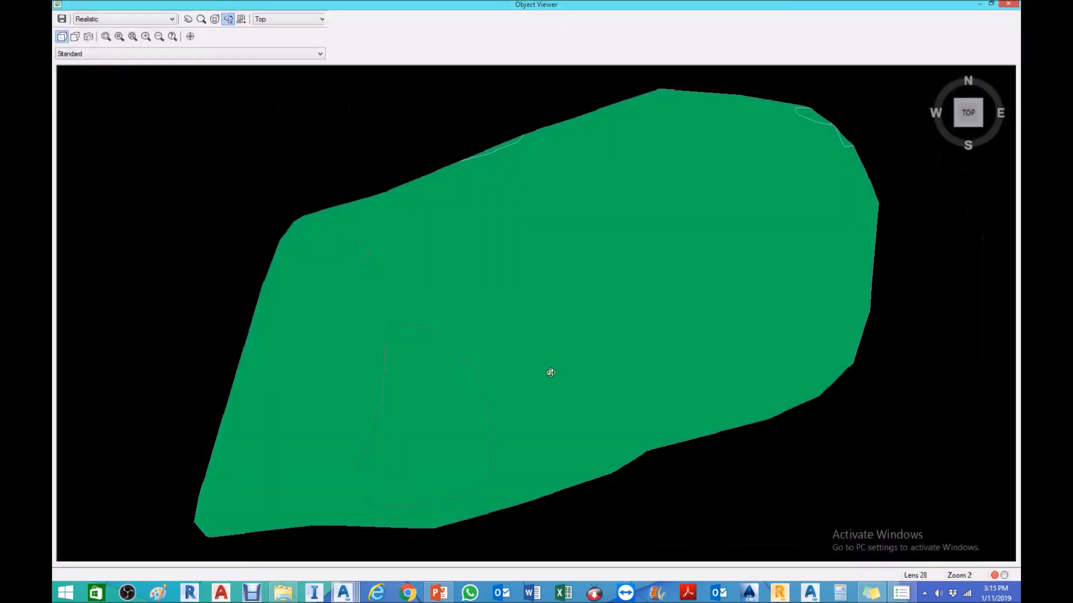
Examine the contour surface's triangulation in 3D from several tilted angles, up close and as a whole
{"action": "left_click_drag", "start_coordinate": [551, 373], "coordinate": [566, 267]}
{"action": "scroll", "coordinate": [492, 328], "scroll_direction": "up", "scroll_amount": 2}
{"action": "scroll", "coordinate": [519, 330], "scroll_direction": "up", "scroll_amount": 2}
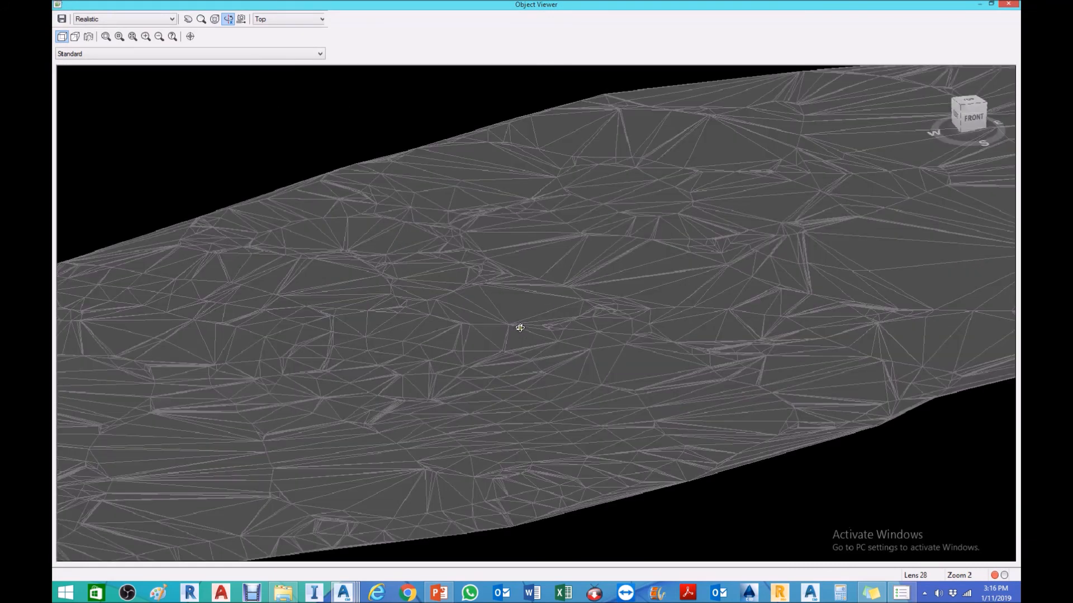
{"action": "scroll", "coordinate": [494, 339], "scroll_direction": "down", "scroll_amount": 3}
{"action": "left_click_drag", "start_coordinate": [494, 340], "coordinate": [553, 354]}
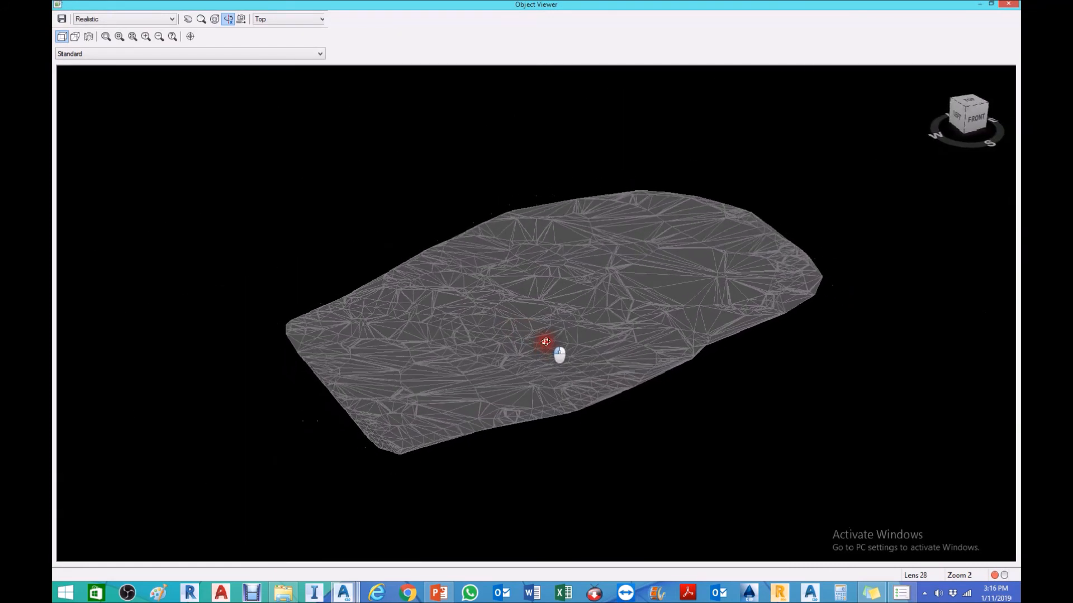
{"action": "scroll", "coordinate": [450, 400], "scroll_direction": "up", "scroll_amount": 2}
{"action": "scroll", "coordinate": [525, 400], "scroll_direction": "up", "scroll_amount": 3}
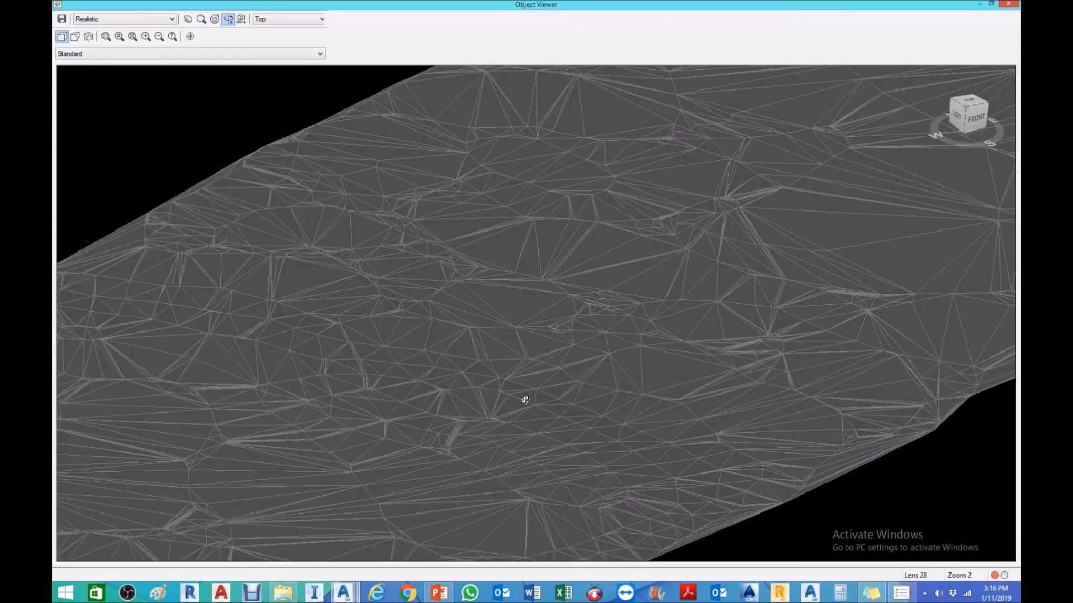
{"action": "left_click_drag", "start_coordinate": [523, 418], "coordinate": [557, 391]}
{"action": "scroll", "coordinate": [569, 327], "scroll_direction": "down", "scroll_amount": 3}
{"action": "left_click_drag", "start_coordinate": [558, 320], "coordinate": [517, 344]}
{"action": "left_click_drag", "start_coordinate": [452, 380], "coordinate": [453, 367]}
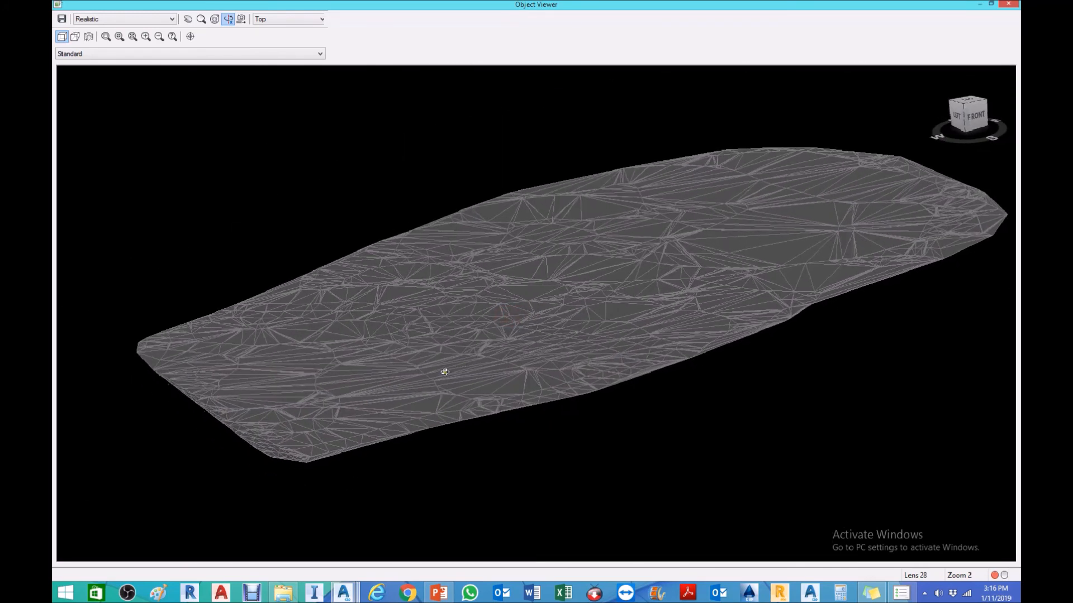
Take a closer look at the contour surface, leave the Object Viewer and switch to the STOCKPILE DRAWING EXERCISE 2017 drawing
{"action": "scroll", "coordinate": [357, 397], "scroll_direction": "up", "scroll_amount": 2}
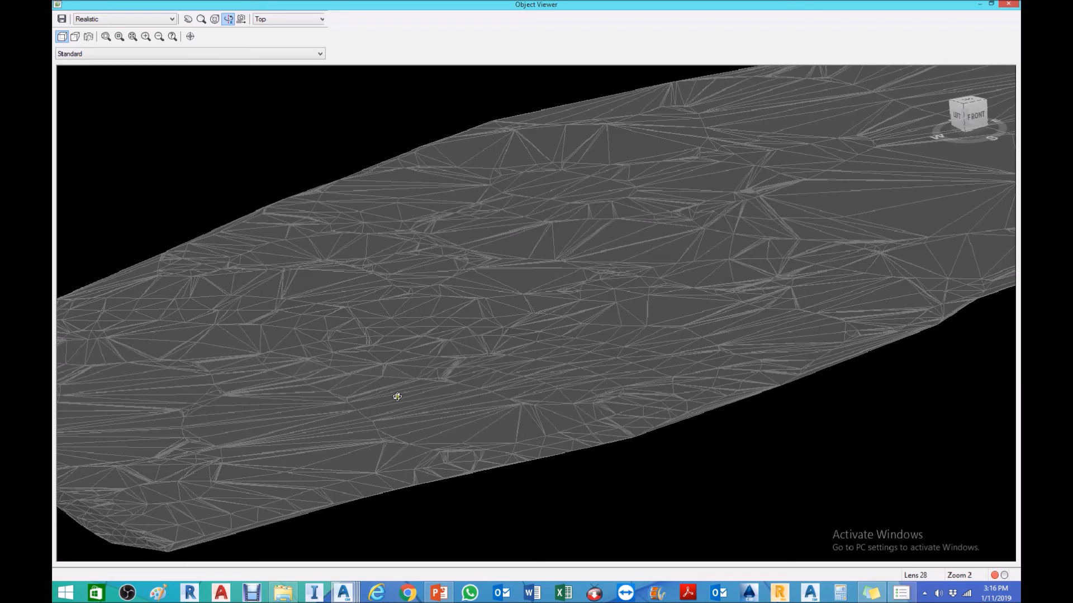
{"action": "key", "text": "Escape"}
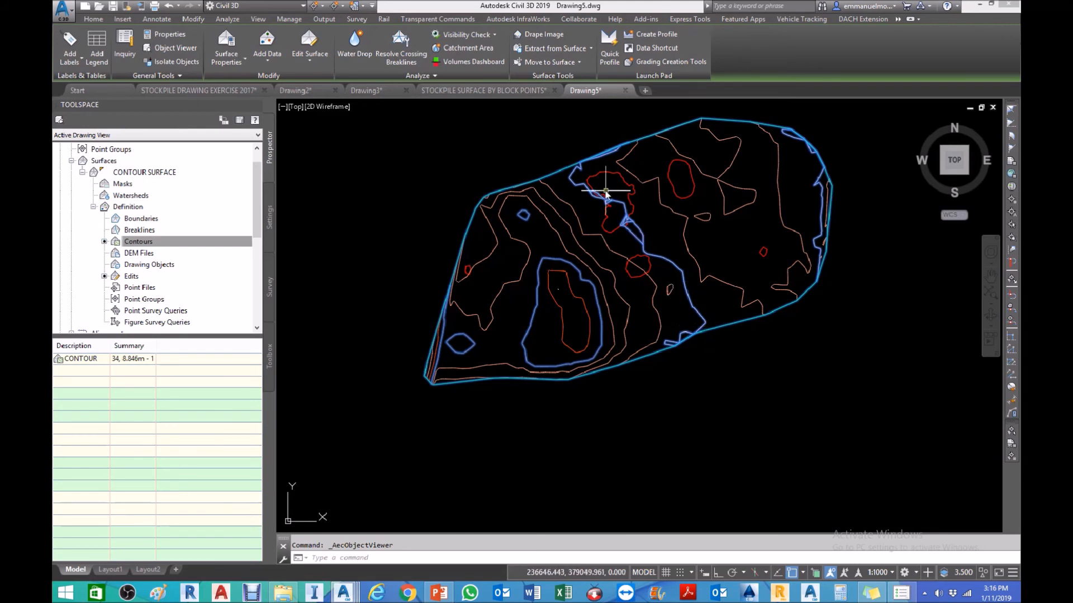
{"action": "left_click", "coordinate": [481, 91]}
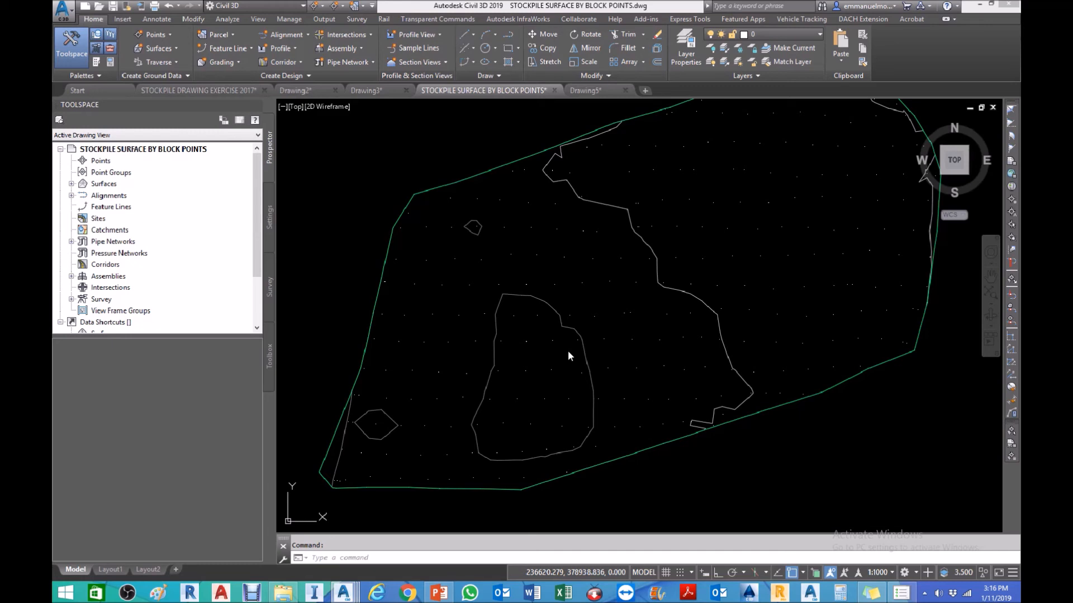
{"action": "left_click", "coordinate": [226, 90]}
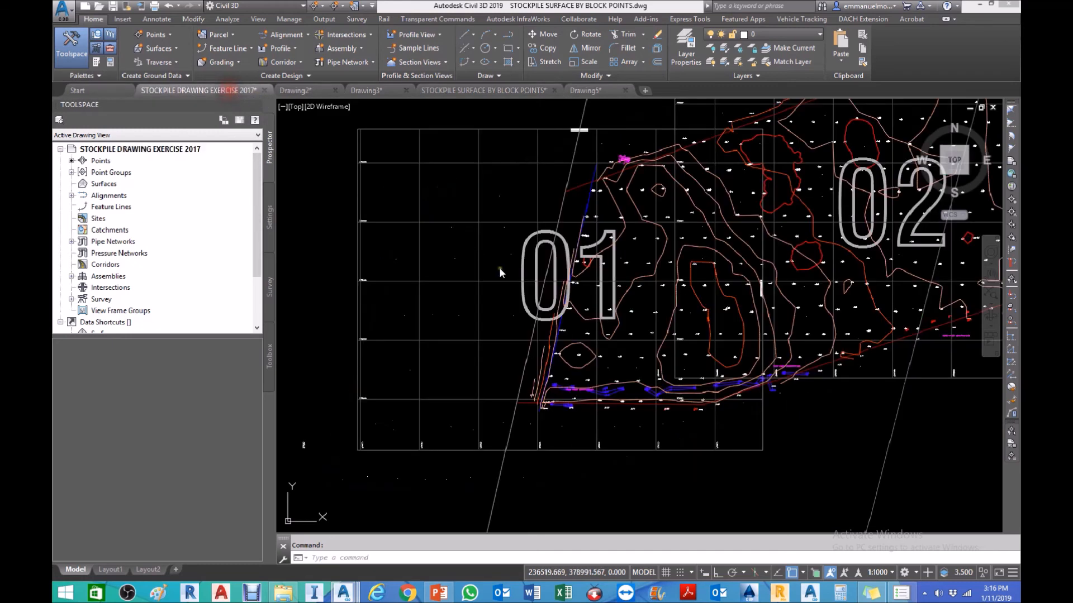
Select the 11.52 spot-height block beside the contour near the site's southern edge and display its properties
{"action": "scroll", "coordinate": [639, 372], "scroll_direction": "up", "scroll_amount": 5}
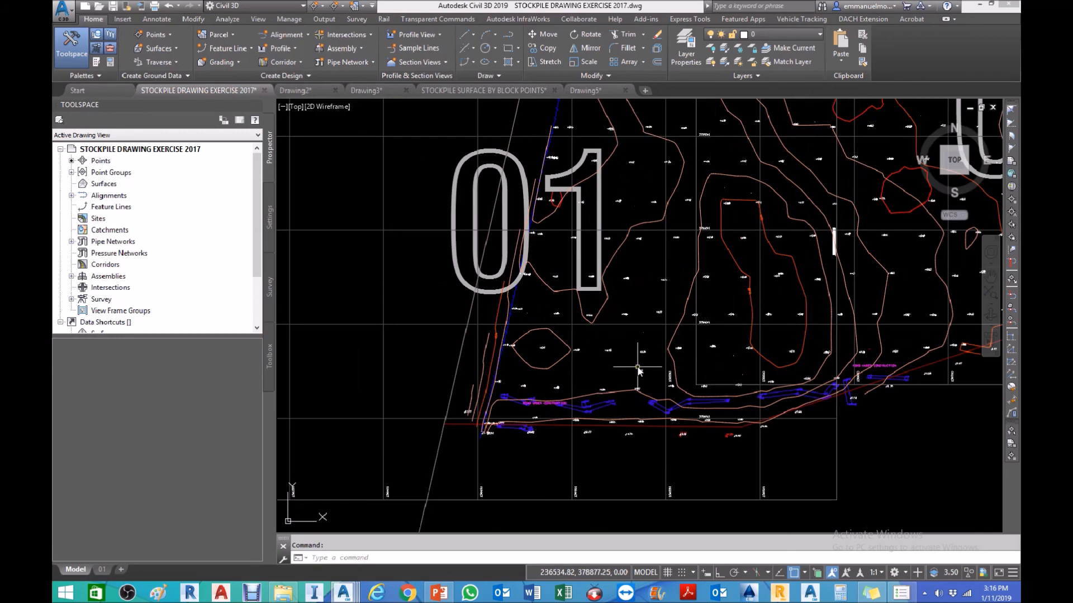
{"action": "scroll", "coordinate": [568, 443], "scroll_direction": "up", "scroll_amount": 5}
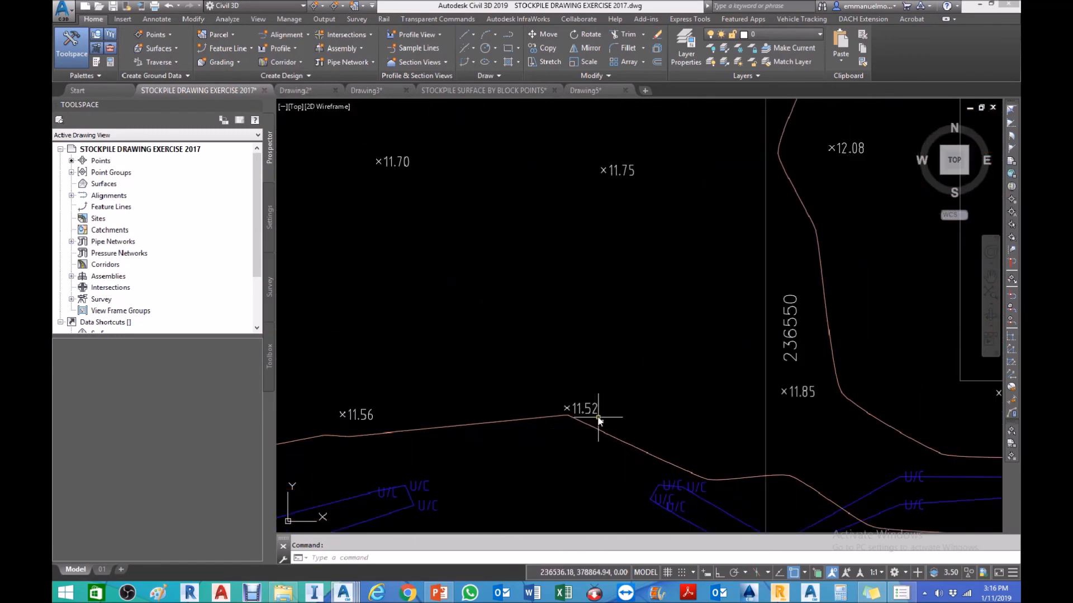
{"action": "scroll", "coordinate": [598, 419], "scroll_direction": "up", "scroll_amount": 2}
{"action": "scroll", "coordinate": [556, 414], "scroll_direction": "up", "scroll_amount": 2}
{"action": "scroll", "coordinate": [556, 415], "scroll_direction": "up", "scroll_amount": 2}
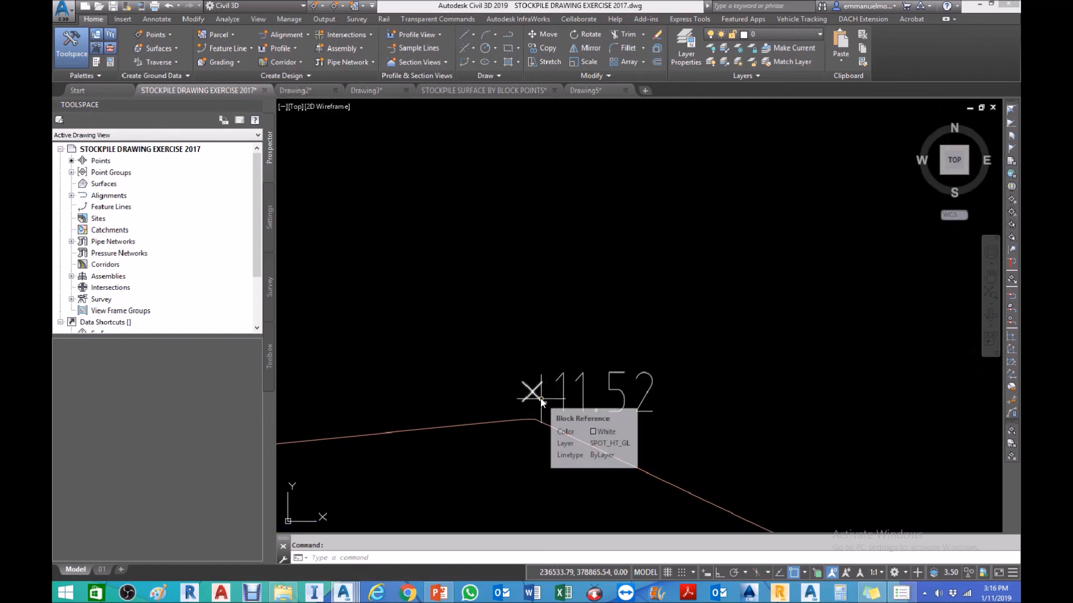
{"action": "left_click", "coordinate": [541, 400]}
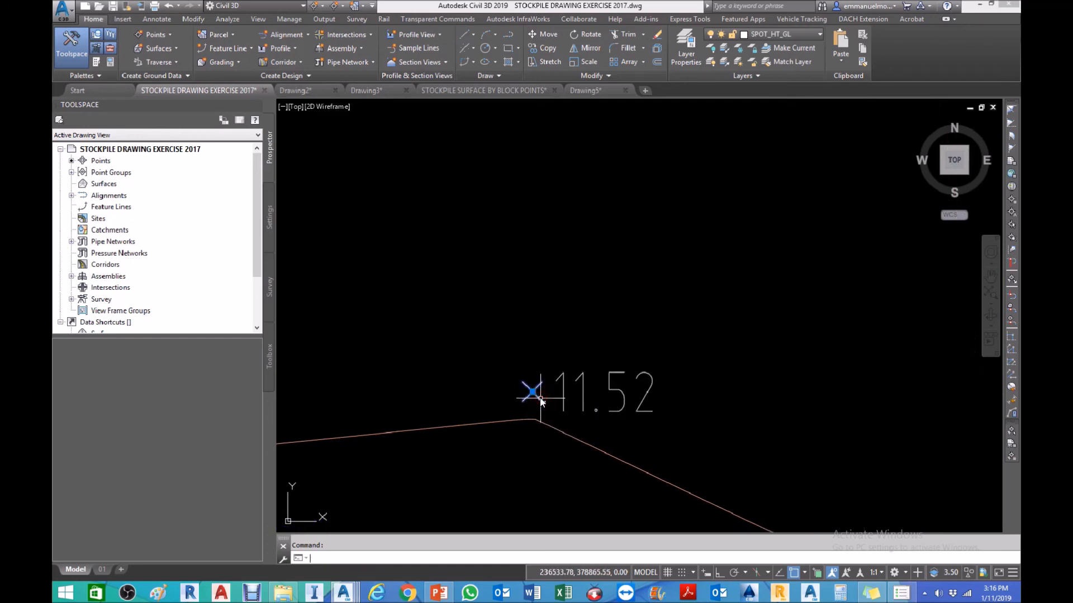
{"action": "type", "text": "PR"}
{"action": "key", "text": "Return"}
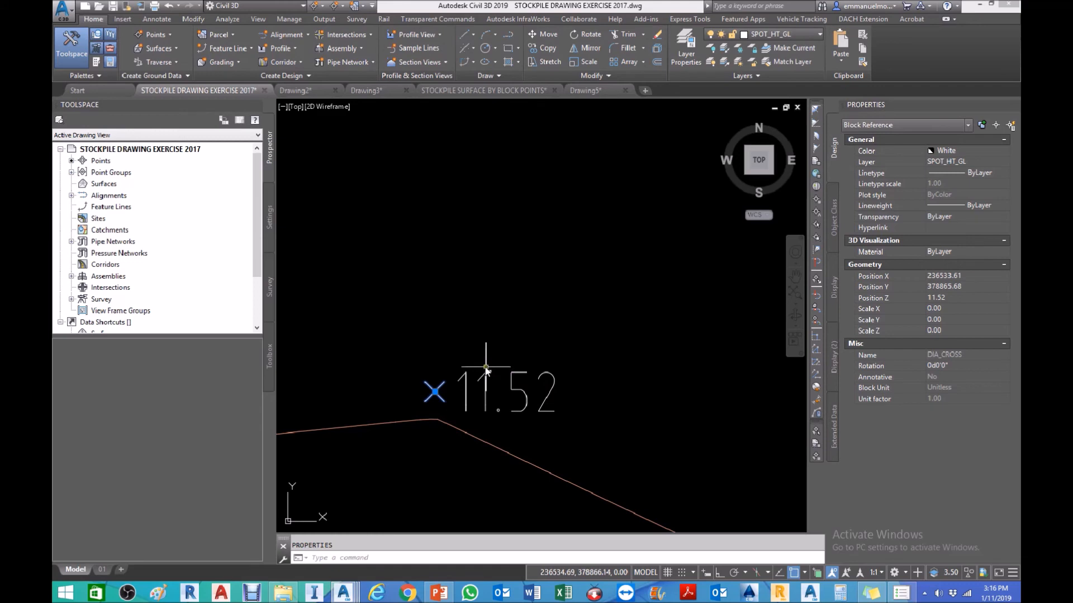
Compare the spot heights with the neighbouring contour lines, across the stockpile area and close to the selected block
{"action": "scroll", "coordinate": [477, 354], "scroll_direction": "down", "scroll_amount": 10}
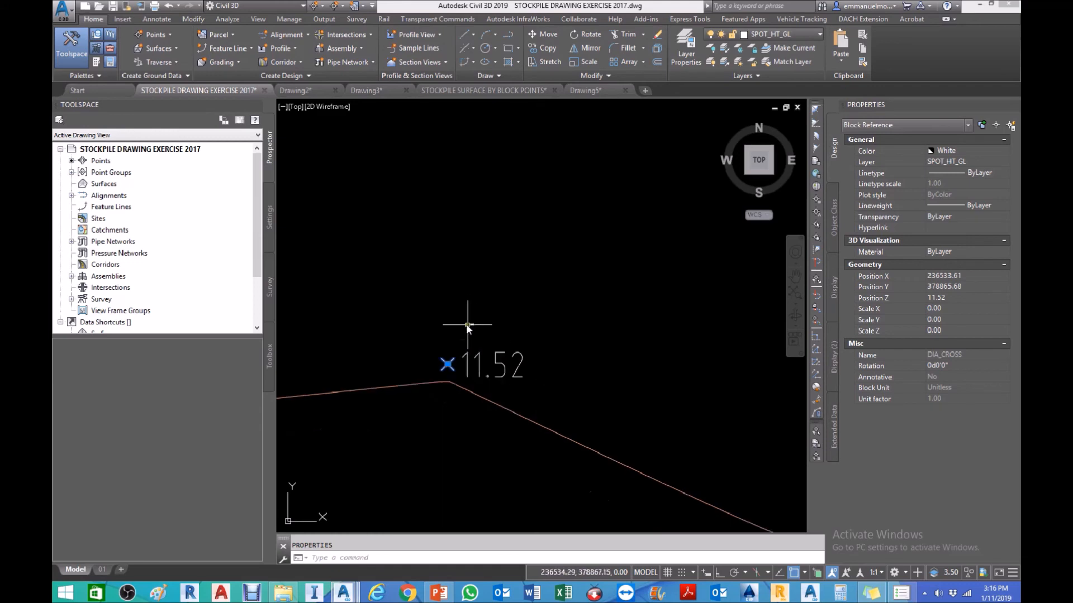
{"action": "scroll", "coordinate": [486, 411], "scroll_direction": "down", "scroll_amount": 5}
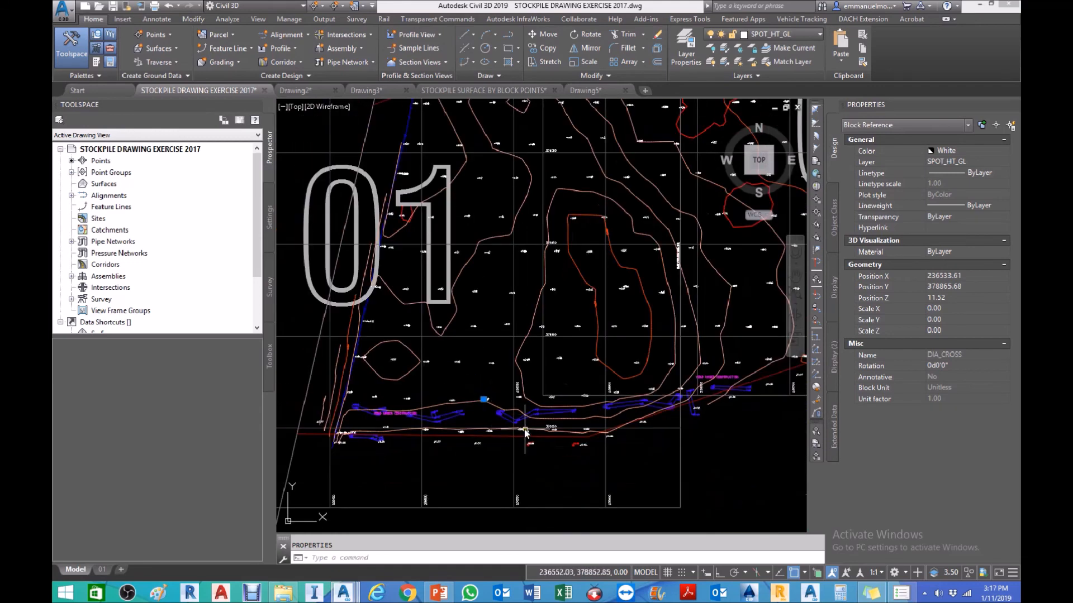
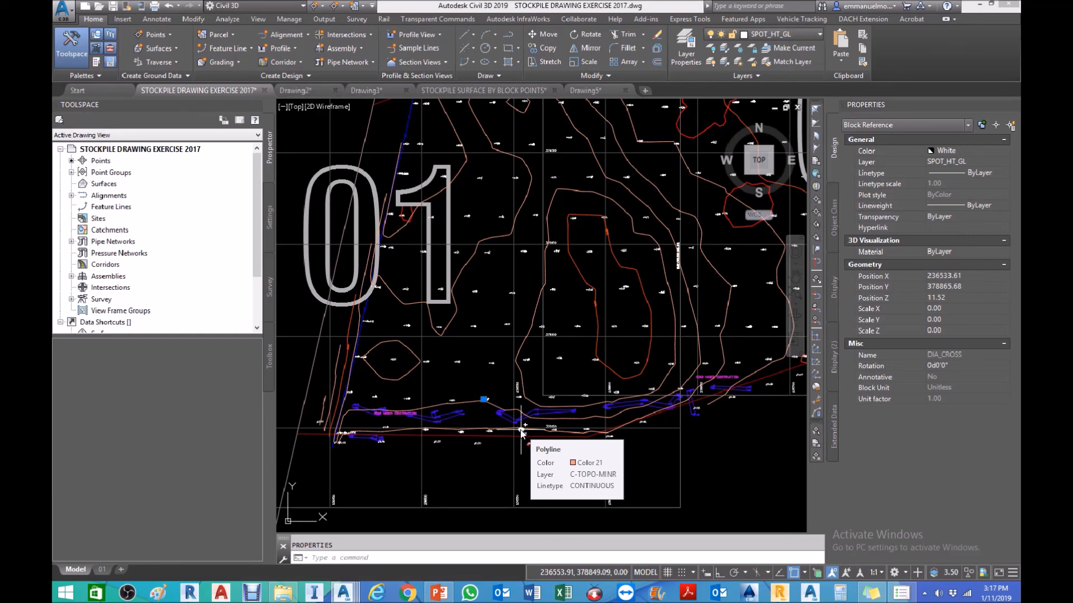
{"action": "middle_click_drag", "start_coordinate": [557, 370], "coordinate": [513, 402]}
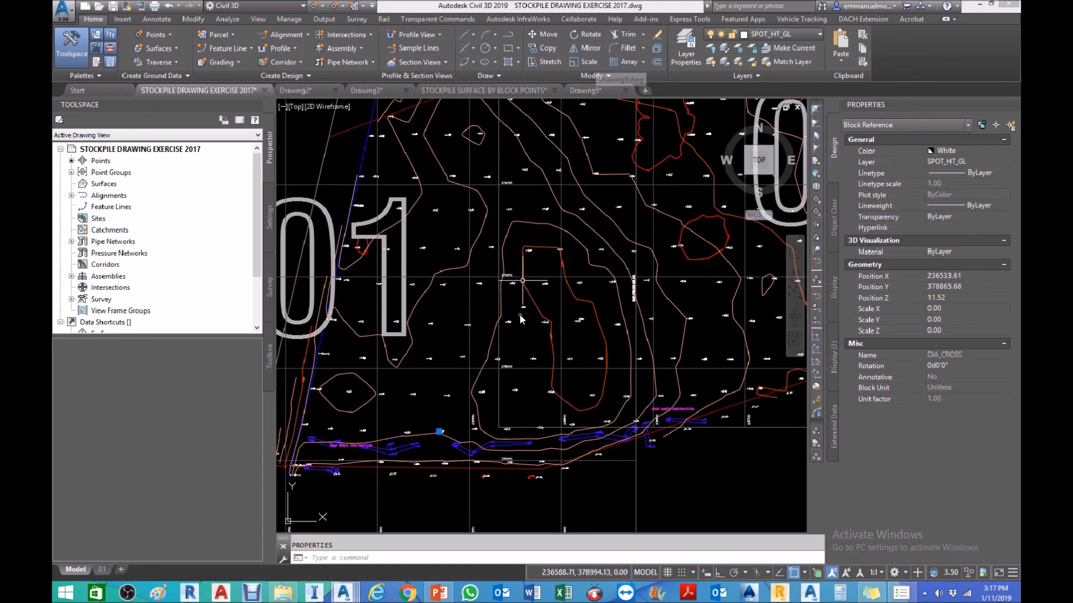
{"action": "scroll", "coordinate": [443, 443], "scroll_direction": "up", "scroll_amount": 3}
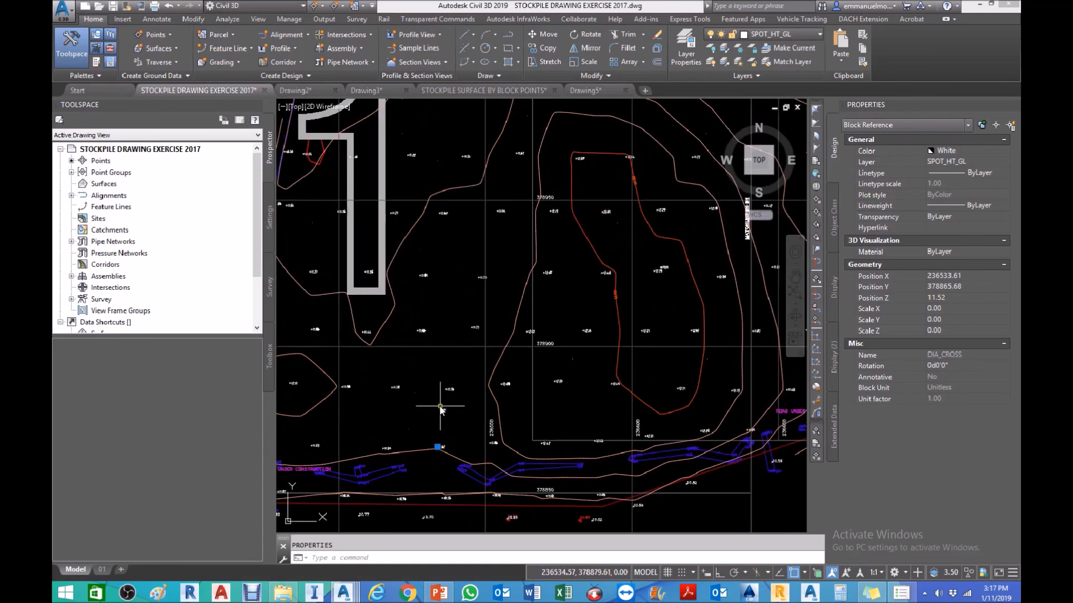
{"action": "scroll", "coordinate": [439, 461], "scroll_direction": "up", "scroll_amount": 3}
{"action": "middle_click_drag", "start_coordinate": [449, 258], "coordinate": [469, 294]}
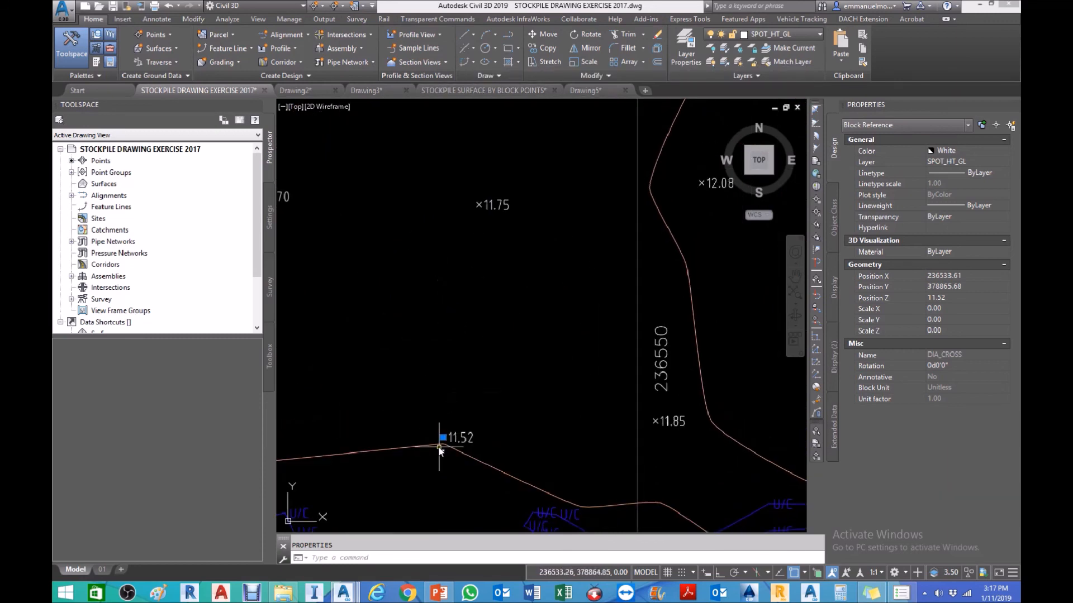
Switch to the STOCKPILE SURFACE BY BLOCK POINTS drawing, select the STOCKPILE 7 surface and open it in the Object Viewer
{"action": "left_click", "coordinate": [483, 90]}
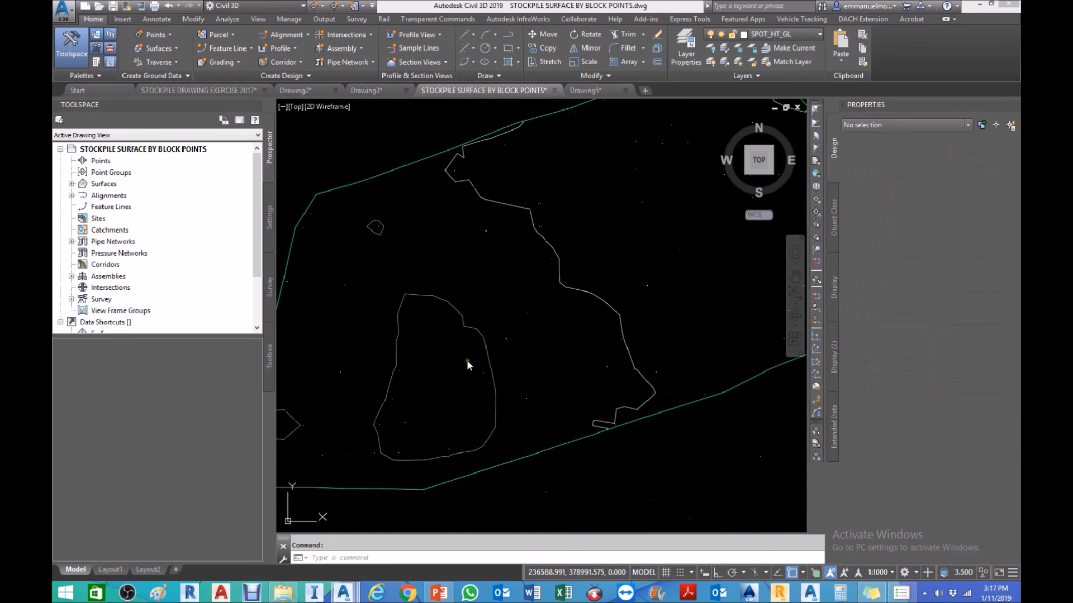
{"action": "left_click", "coordinate": [490, 419]}
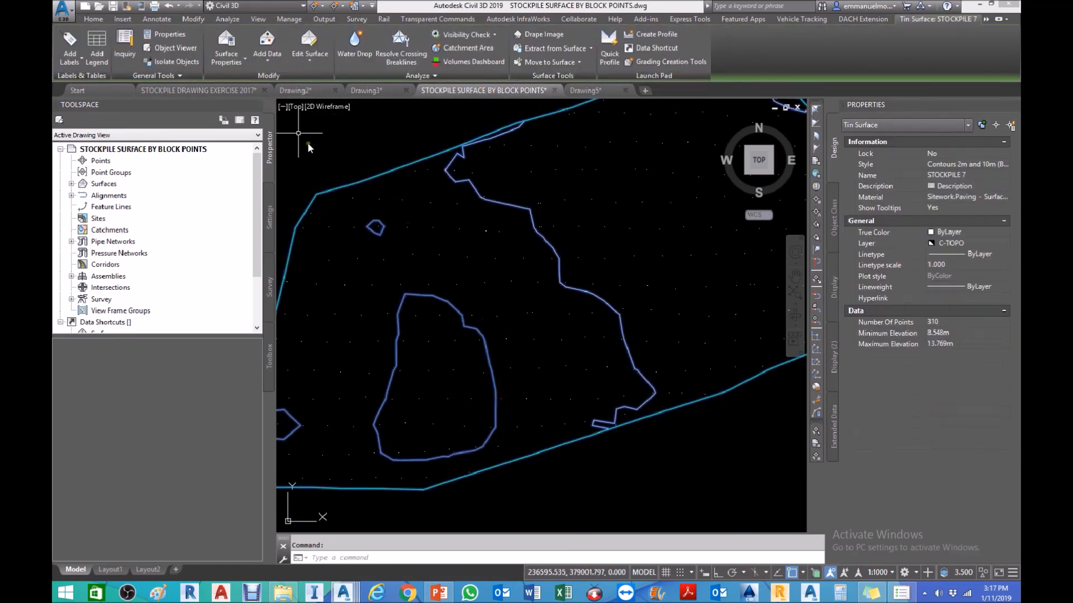
{"action": "left_click", "coordinate": [178, 48]}
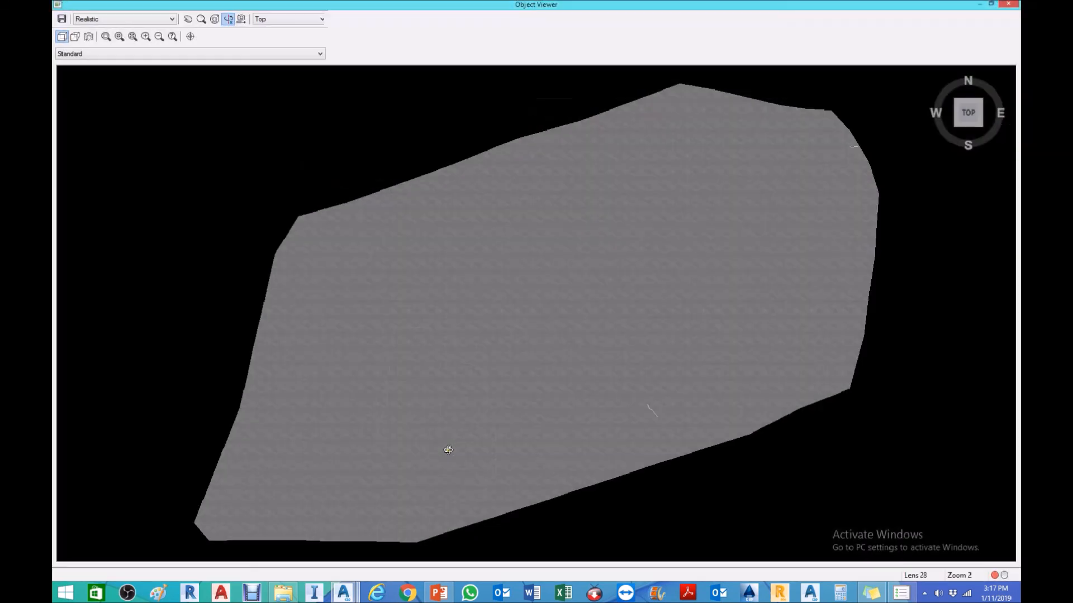
Examine the STOCKPILE 7 surface's triangulation in 3D from several tilted angles, up close and as a whole
{"action": "left_click_drag", "start_coordinate": [433, 467], "coordinate": [611, 311]}
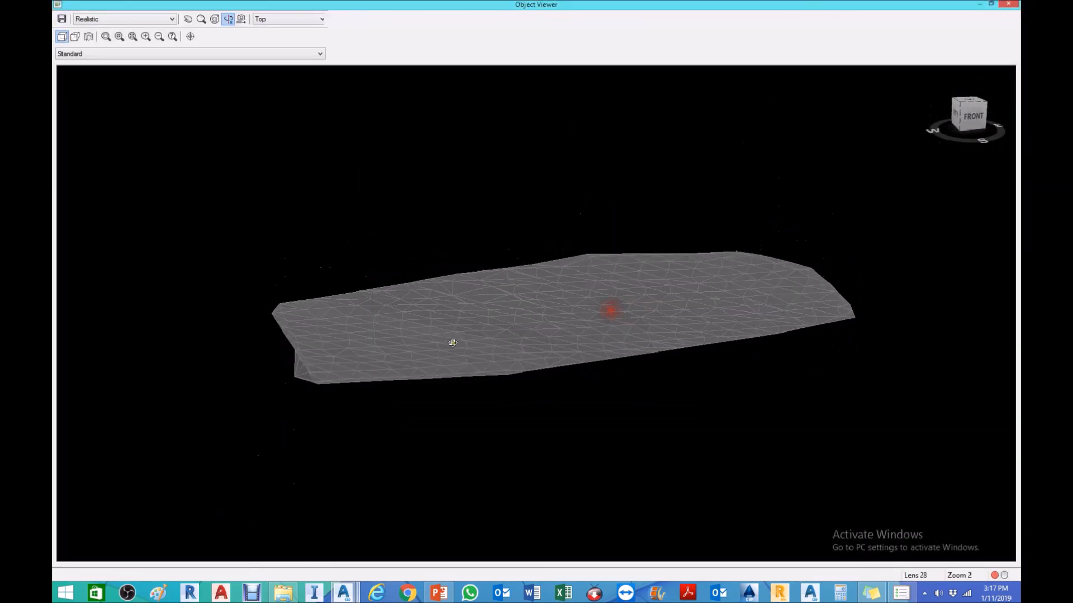
{"action": "left_click_drag", "start_coordinate": [451, 342], "coordinate": [487, 367]}
{"action": "scroll", "coordinate": [567, 384], "scroll_direction": "up", "scroll_amount": 3}
{"action": "left_click_drag", "start_coordinate": [566, 384], "coordinate": [598, 319]}
{"action": "scroll", "coordinate": [397, 347], "scroll_direction": "up", "scroll_amount": 3}
{"action": "left_click_drag", "start_coordinate": [397, 346], "coordinate": [465, 379]}
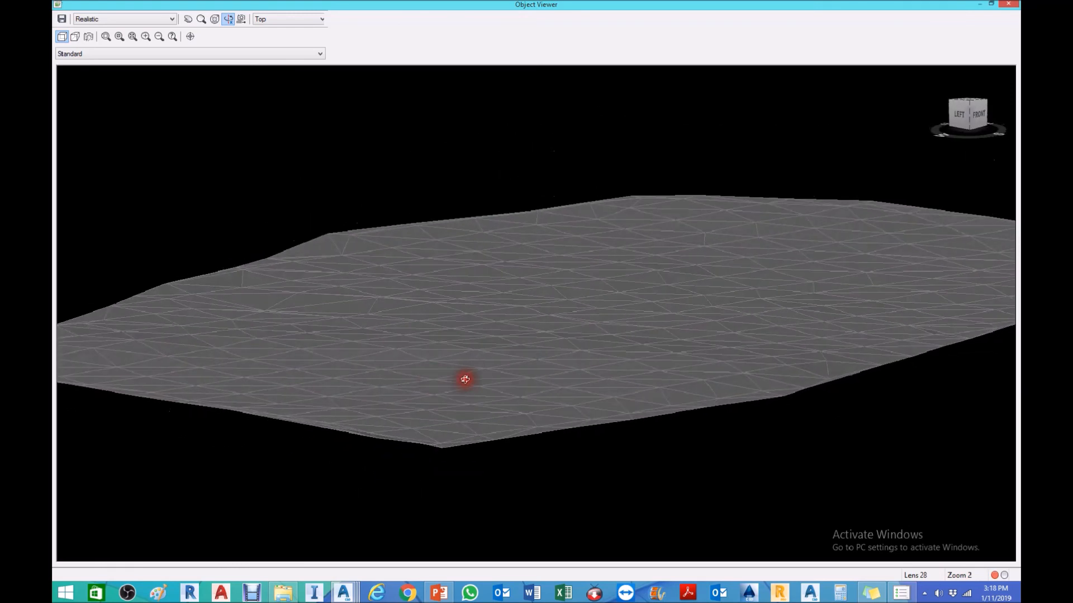
{"action": "scroll", "coordinate": [636, 361], "scroll_direction": "down", "scroll_amount": 5}
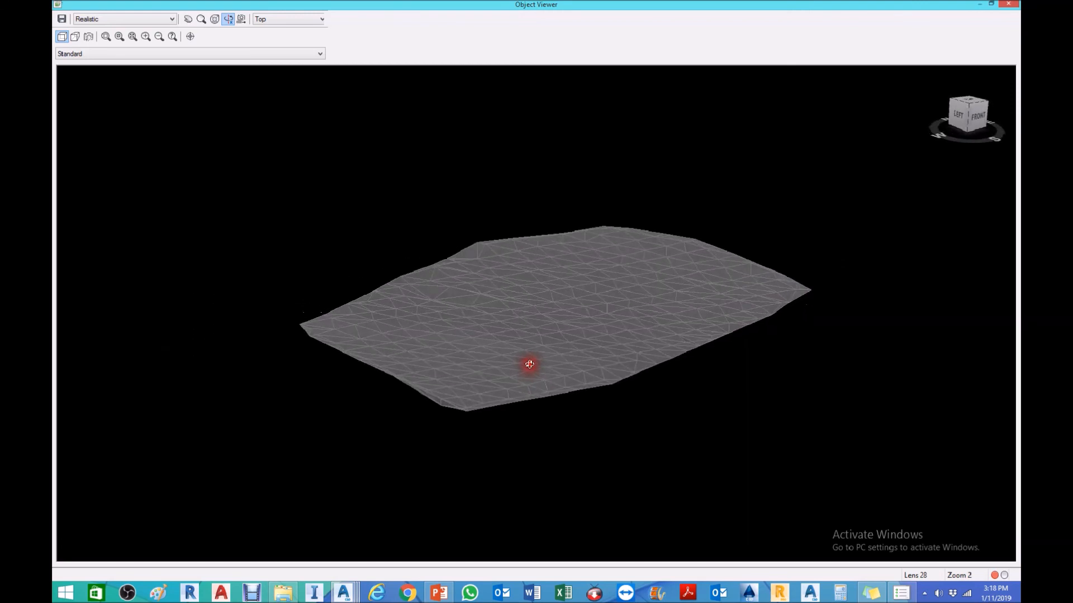
{"action": "scroll", "coordinate": [529, 364], "scroll_direction": "up", "scroll_amount": 2}
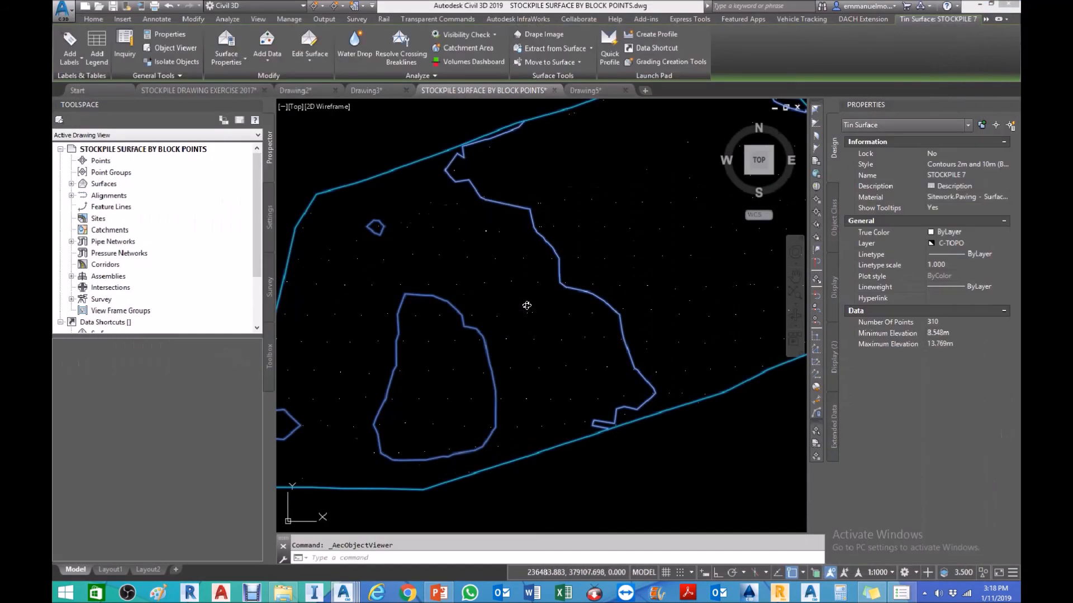
Expand the STOCKPILE 7 surface's definition and look at its Contours and Point Groups data sources
{"action": "left_click", "coordinate": [71, 184]}
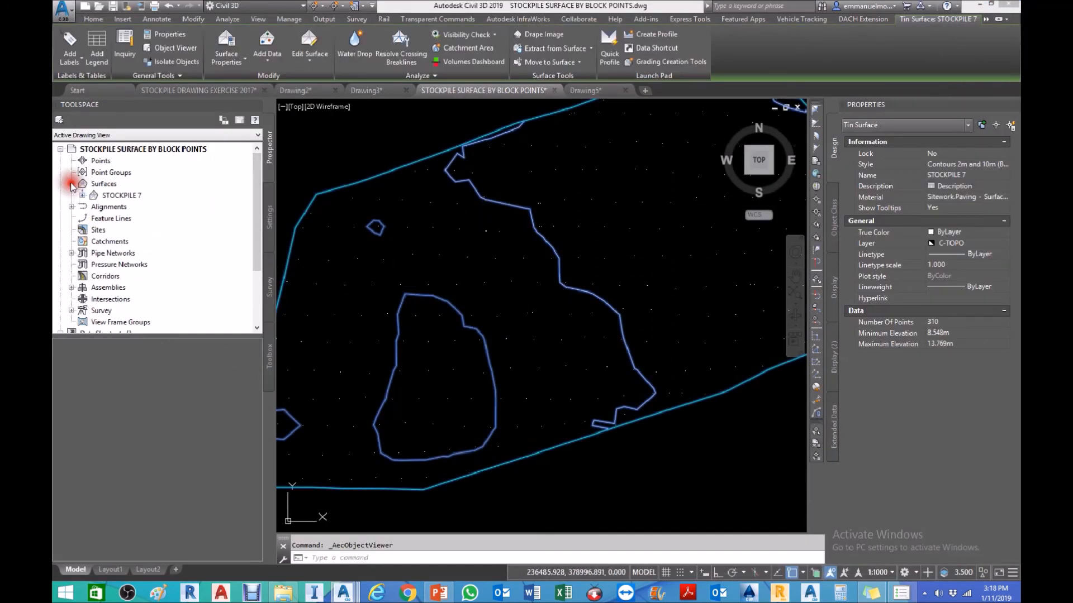
{"action": "left_click", "coordinate": [82, 195]}
{"action": "left_click", "coordinate": [93, 230]}
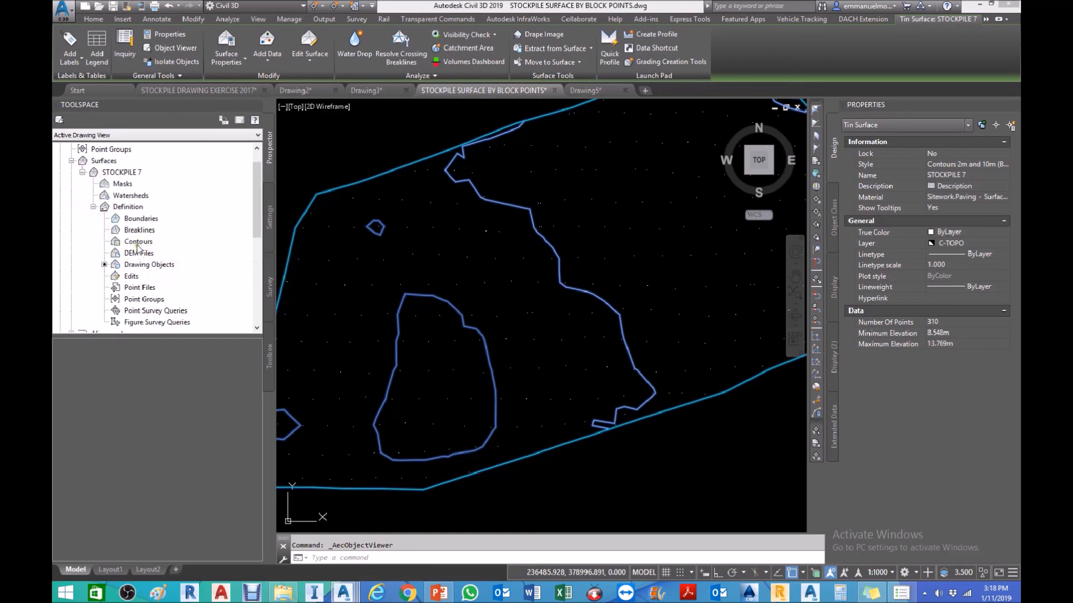
{"action": "left_click", "coordinate": [137, 244]}
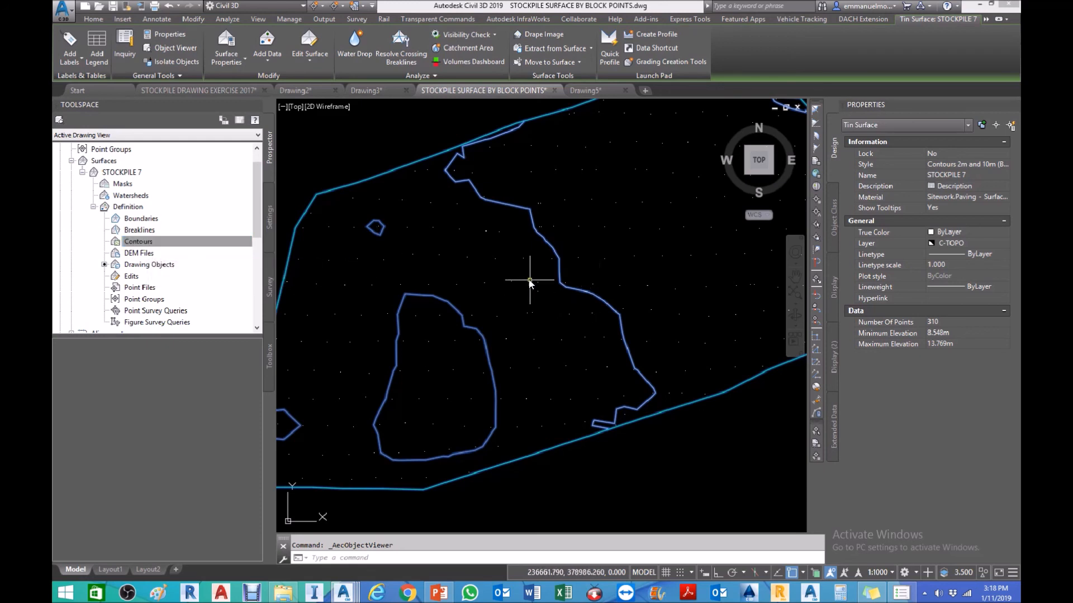
{"action": "left_click", "coordinate": [159, 300]}
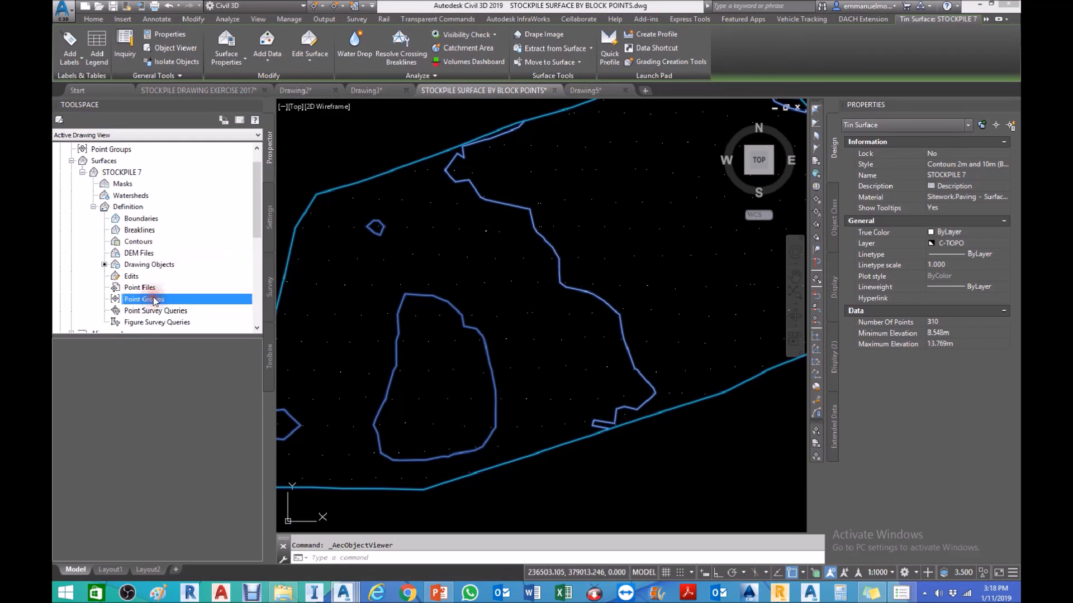